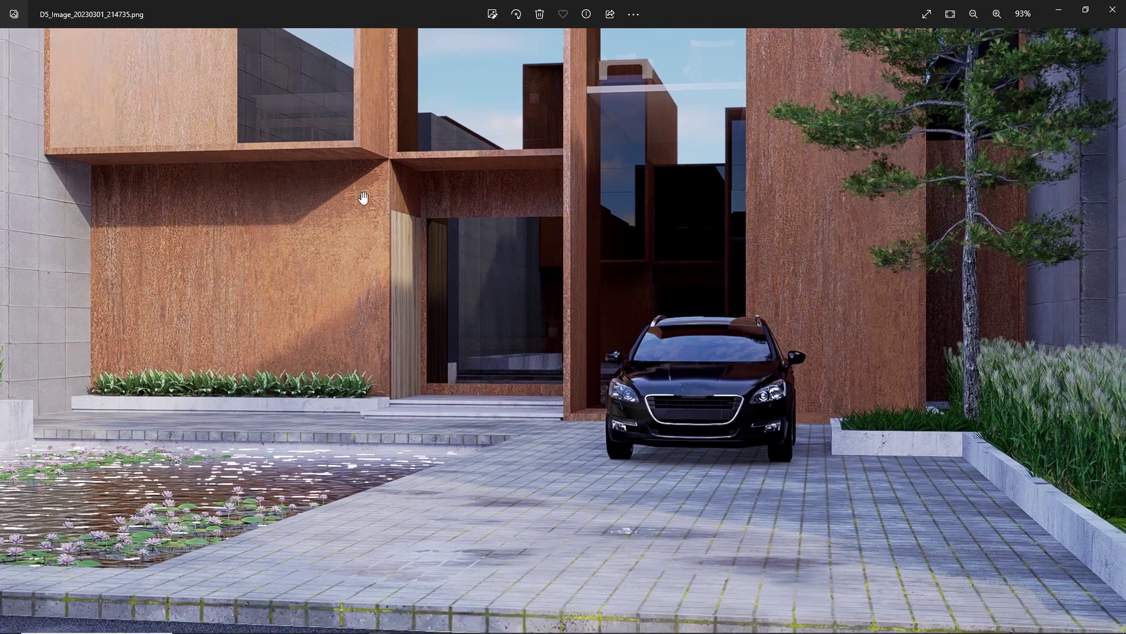
- Examine the finished exterior render of the house, from the paved driveway and pond up to the facade
drag(518, 336, 476, 323)
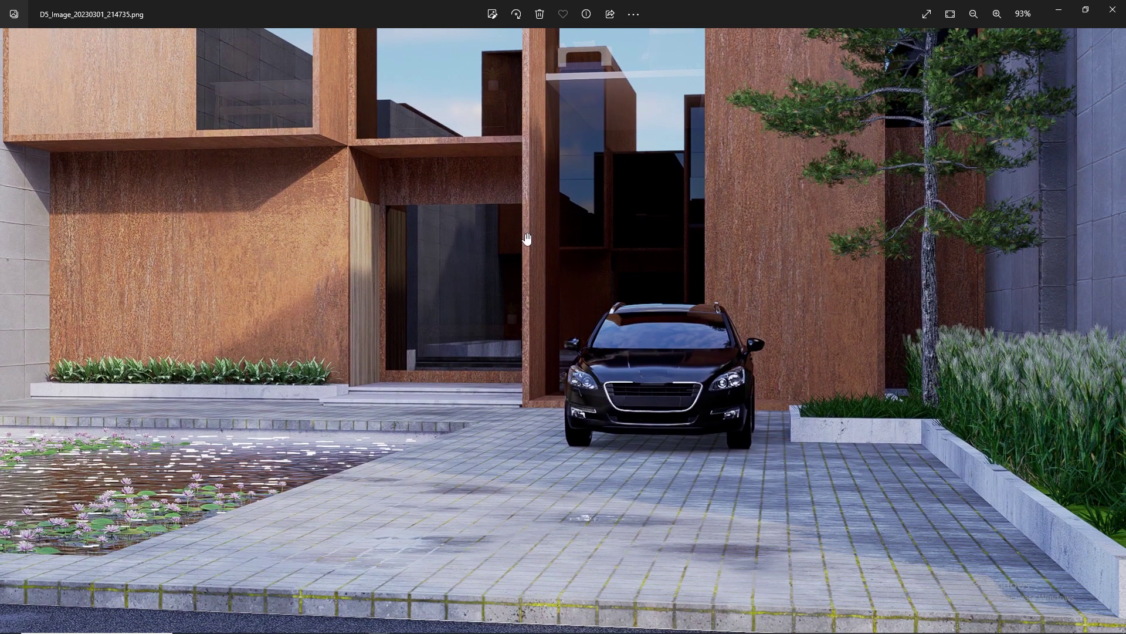
drag(527, 238, 519, 414)
drag(640, 300, 656, 518)
scroll(587, 280, down, 3)
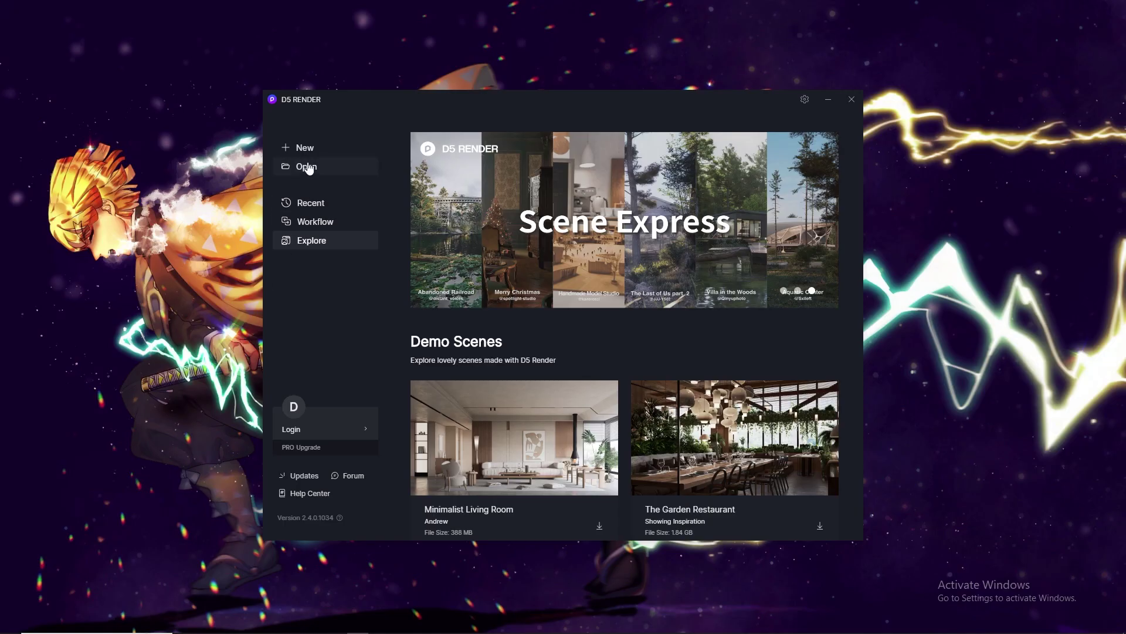
- In D5 Render, open exterior #2.skp and start image output with the 4K preset size
click(317, 167)
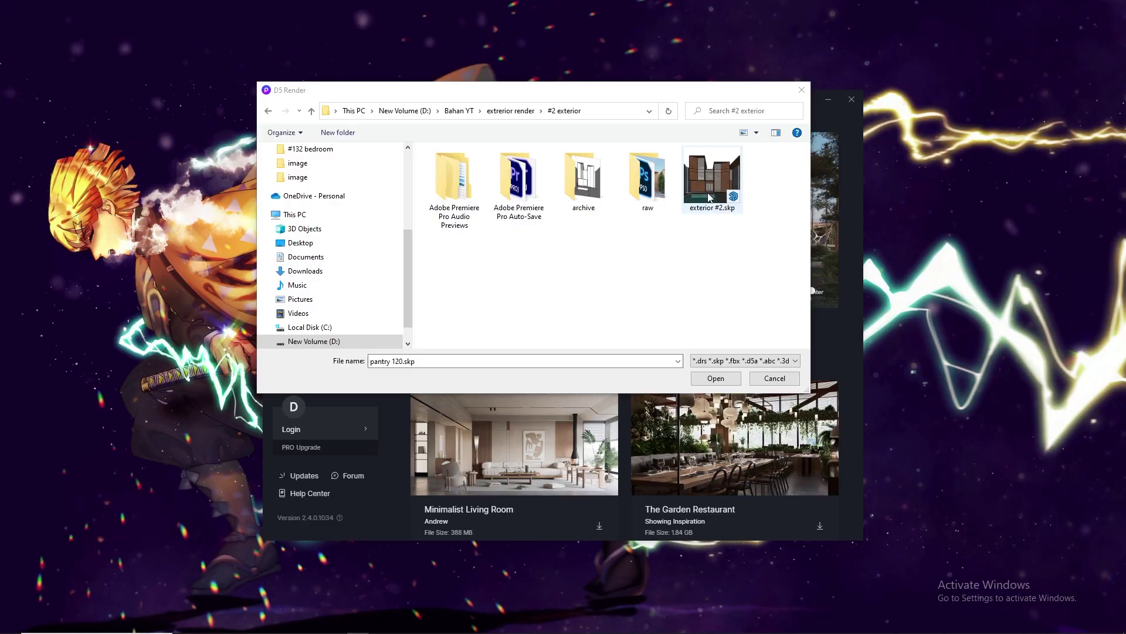
double_click(709, 189)
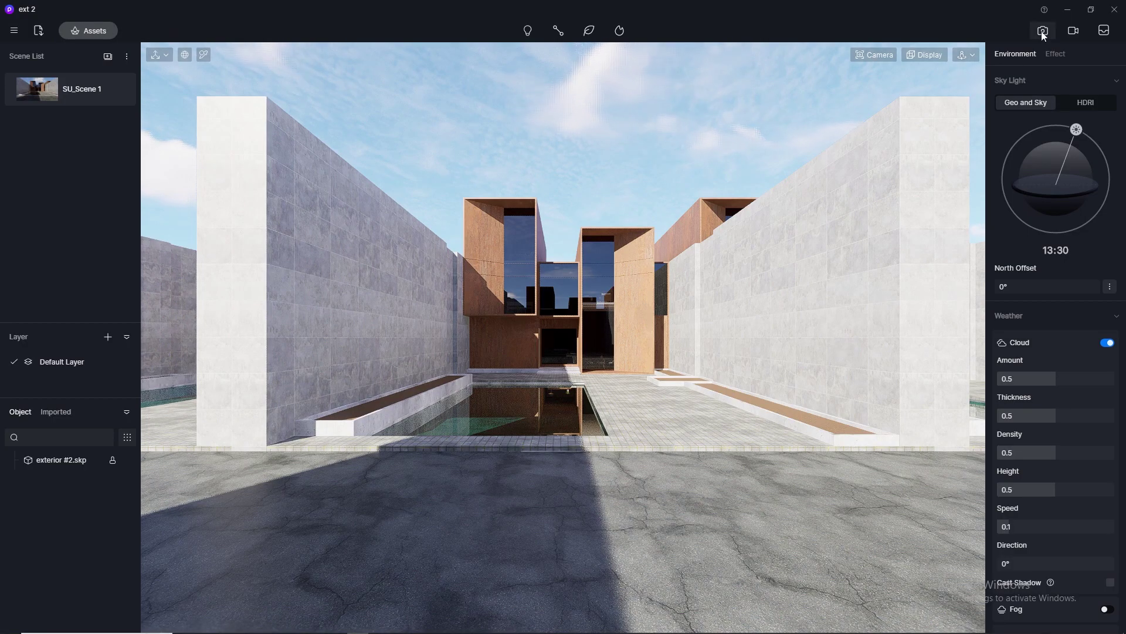
click(1043, 31)
click(511, 608)
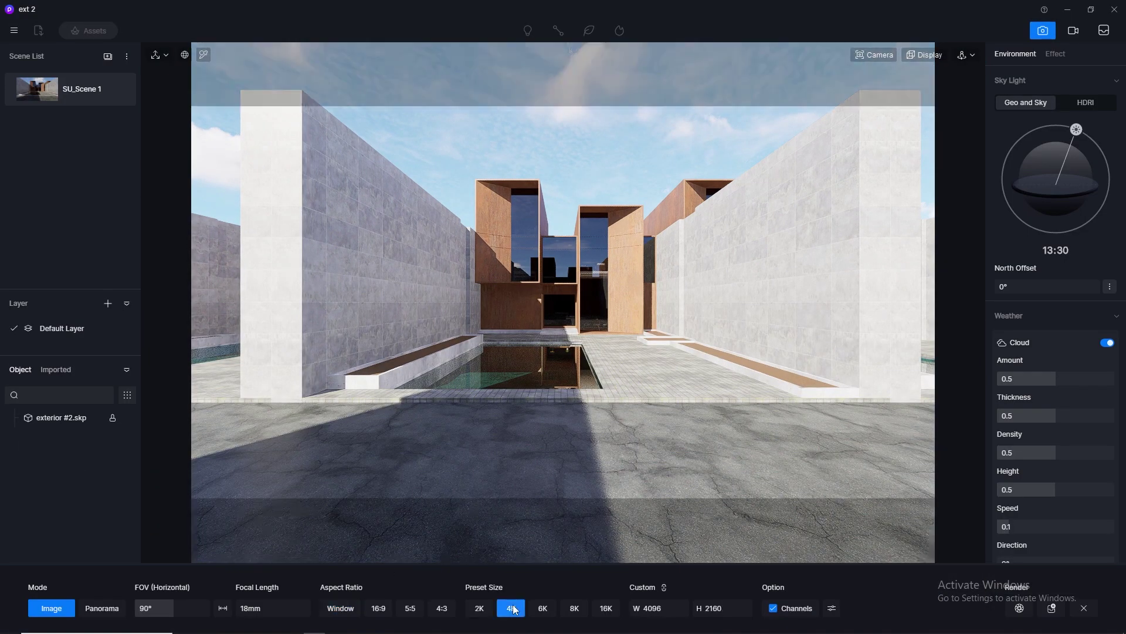
- Set the camera's horizontal field of view to 60°
click(874, 55)
click(872, 134)
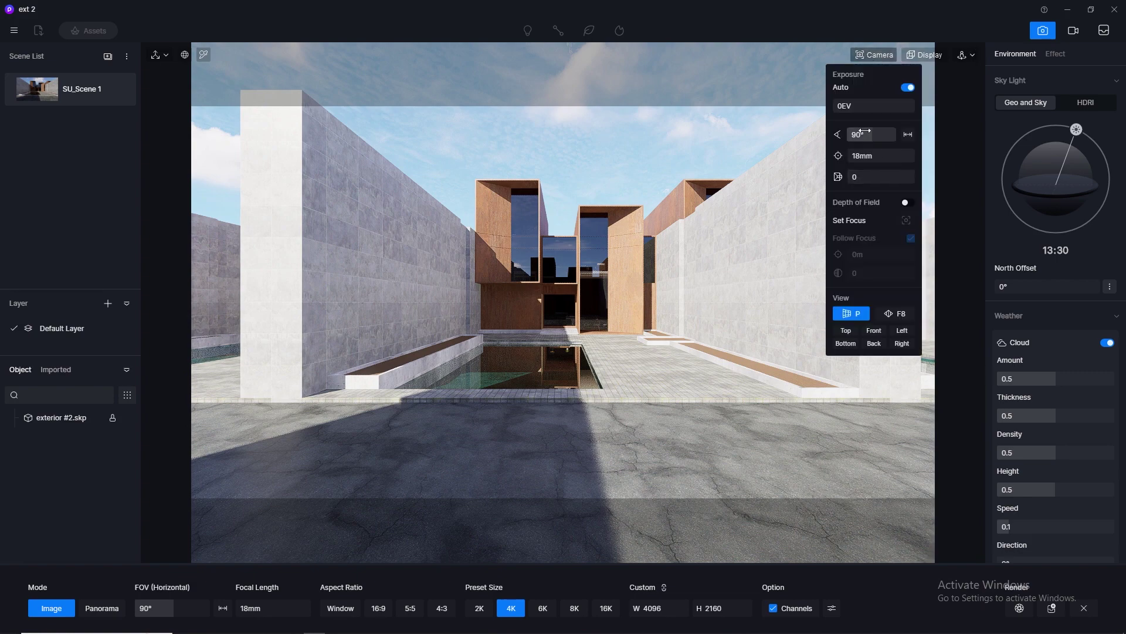
double_click(871, 136)
text(60)
key(Return)
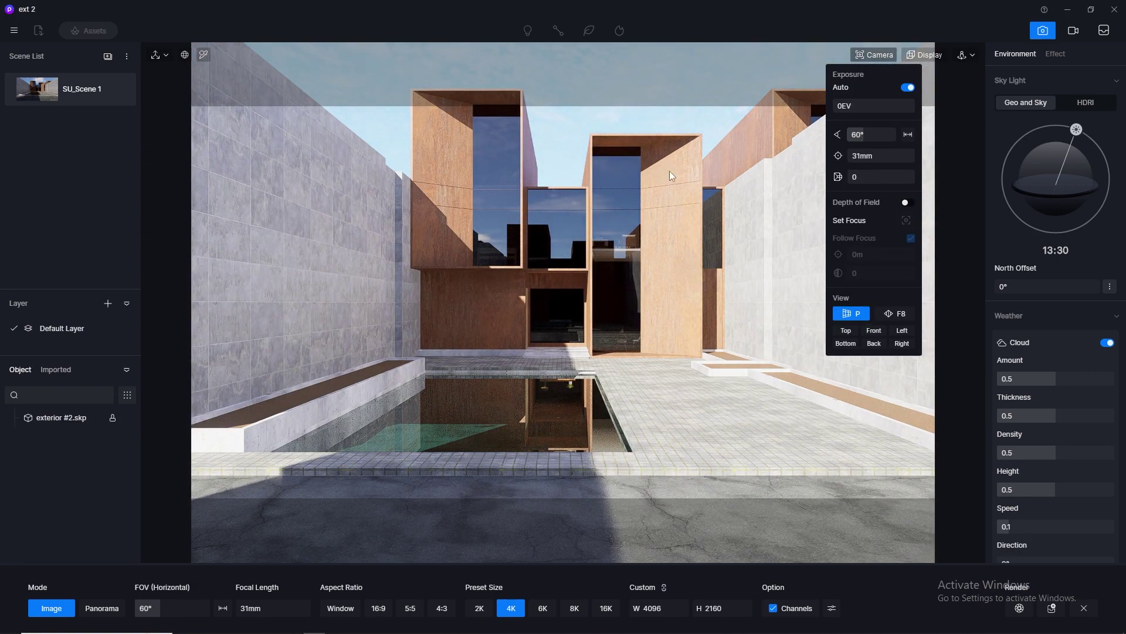
- Switch navigation to Fly, adjust the camera height to about 3.68 m and move slightly closer to the house
click(967, 54)
click(953, 90)
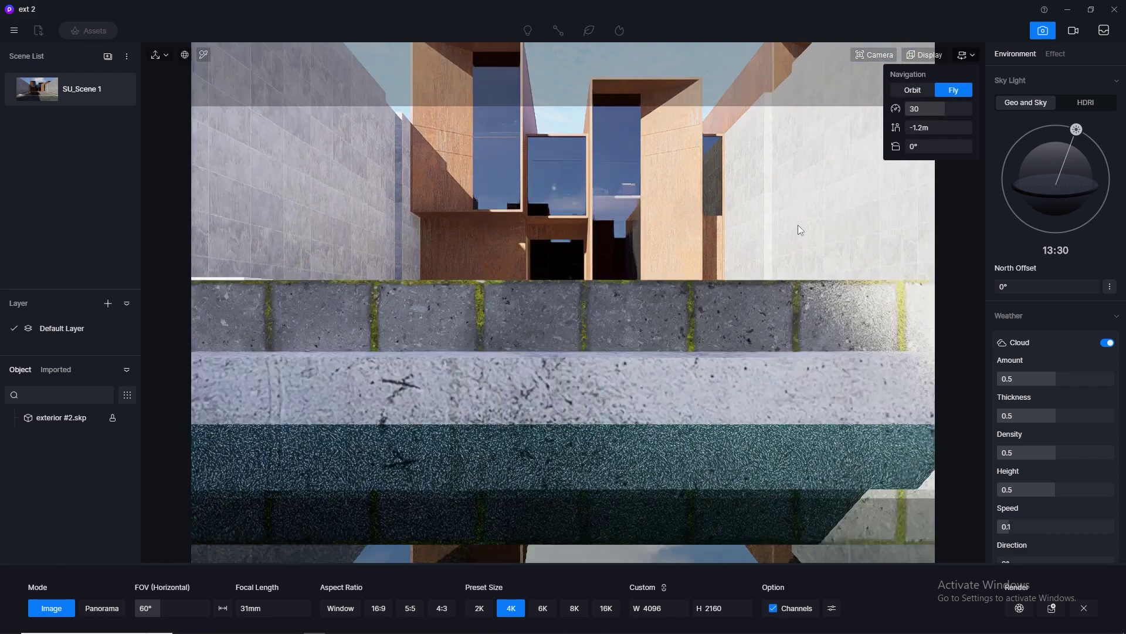
key(q)
key(e)
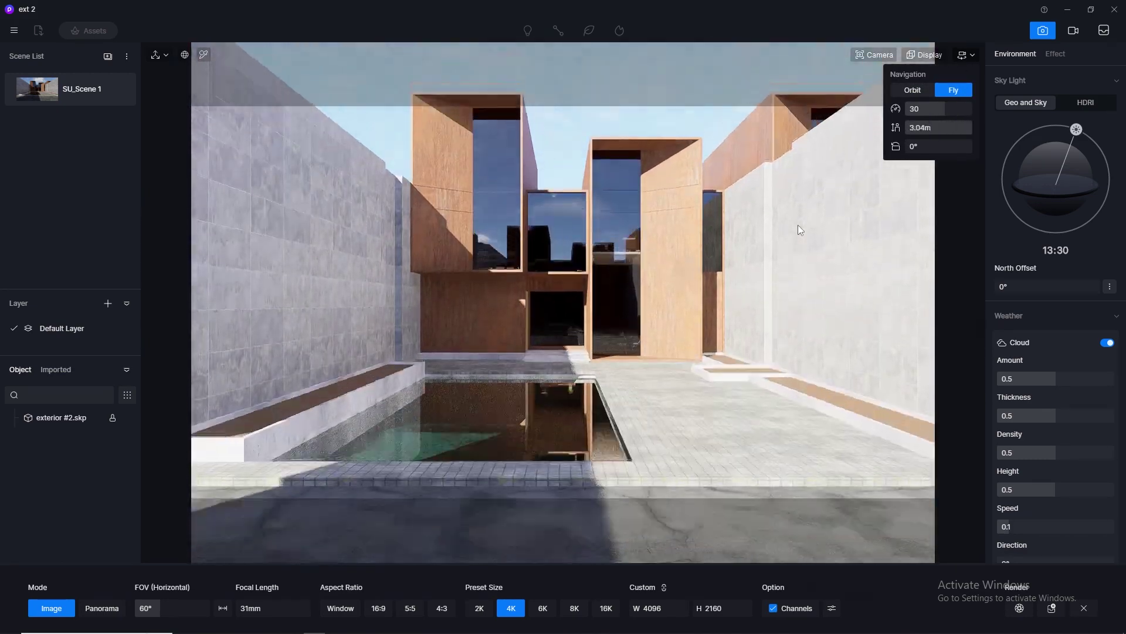
key(q)
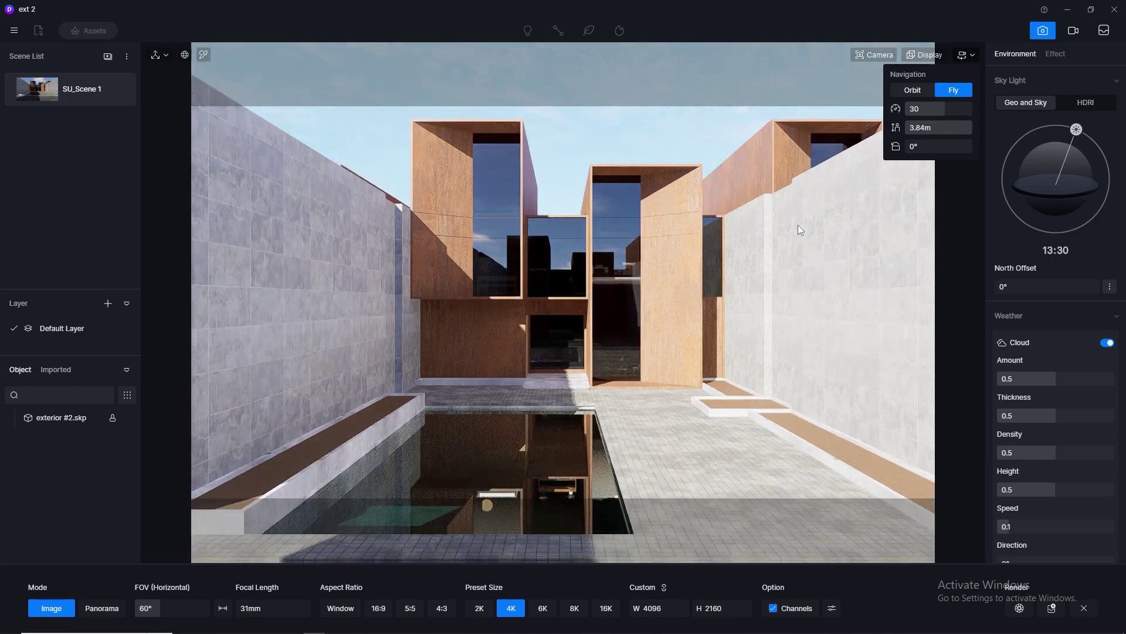
key(e)
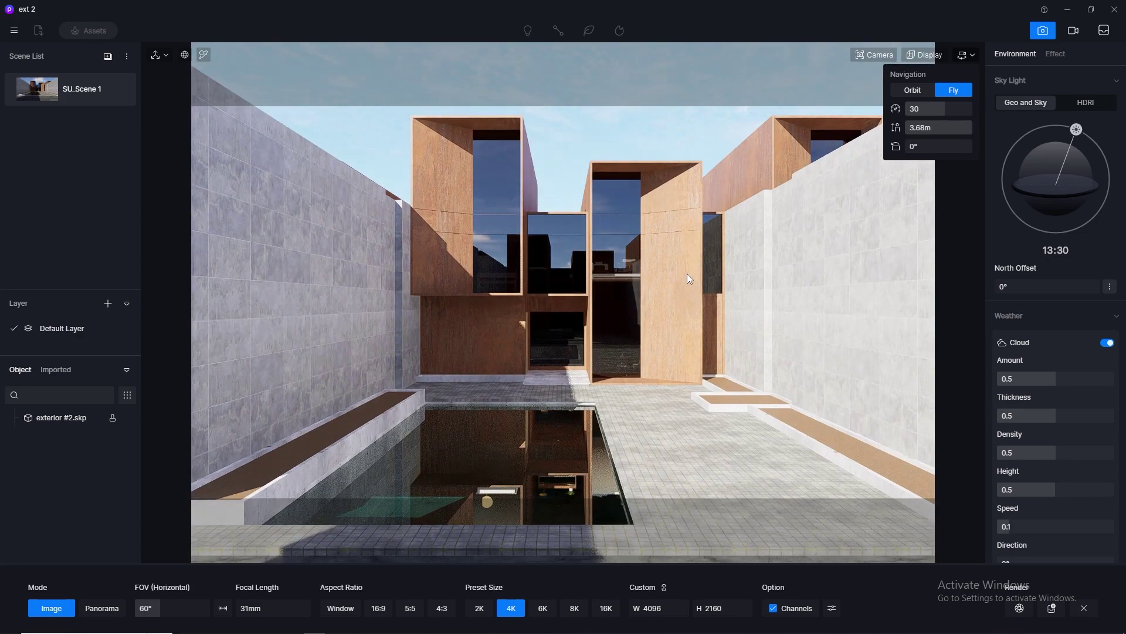
click(669, 273)
scroll(670, 247, up, 2)
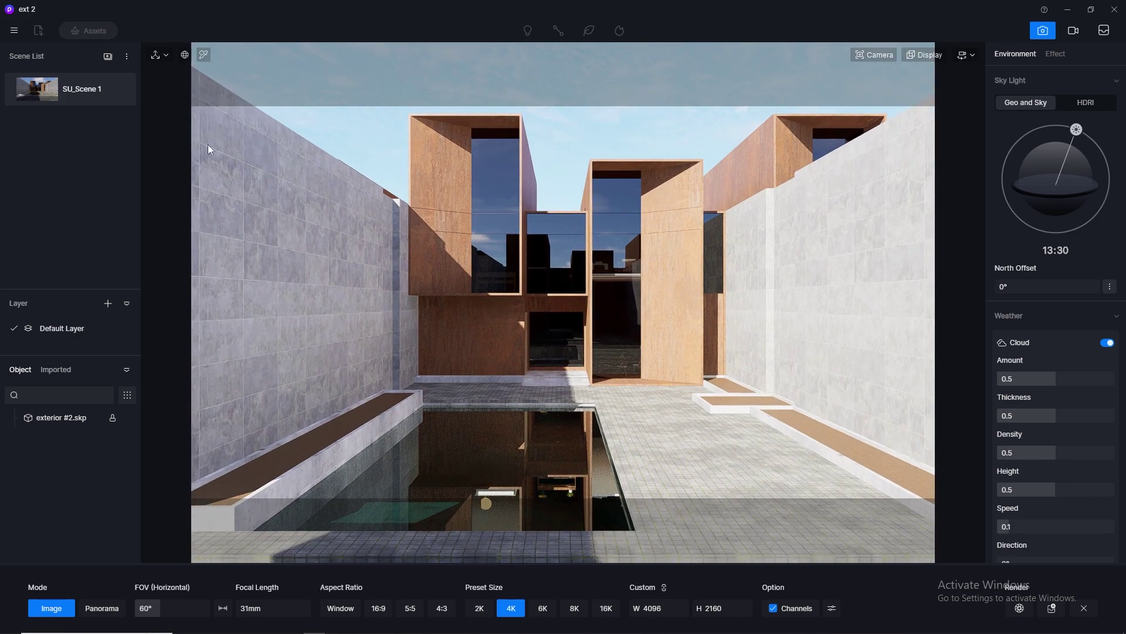
- Return to Orbit navigation and reframe the house at a slight angle, with the pool and both side walls in view
click(971, 55)
click(912, 97)
middle_drag(588, 283, 484, 228)
right_drag(486, 233, 434, 261)
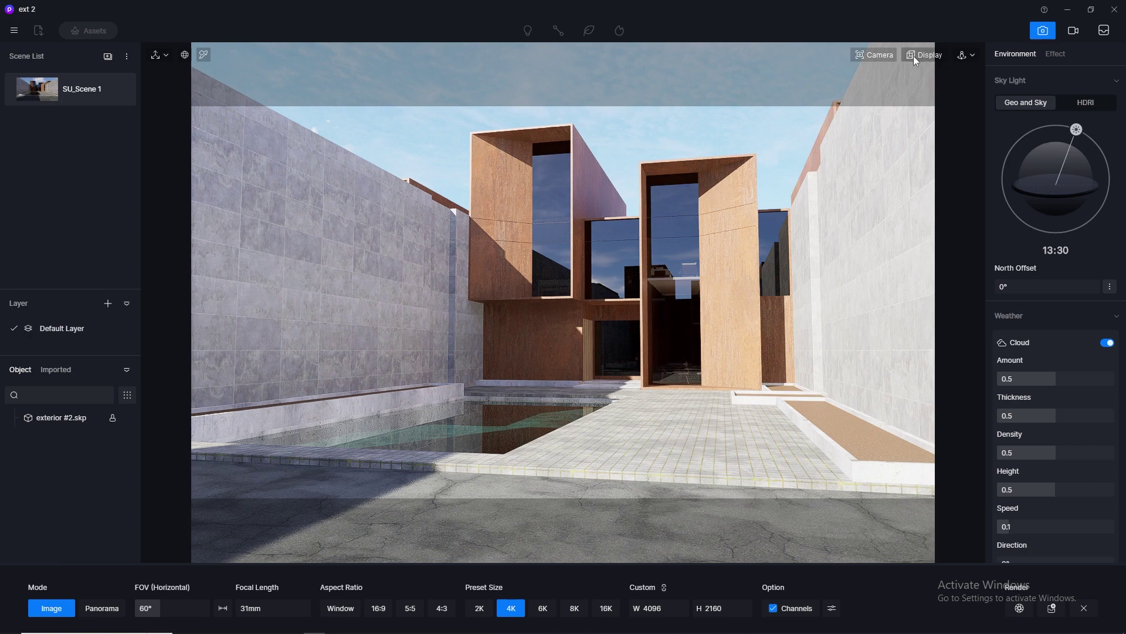
- Try a camera field of view of 80° and set it back to 60°
click(874, 55)
double_click(878, 133)
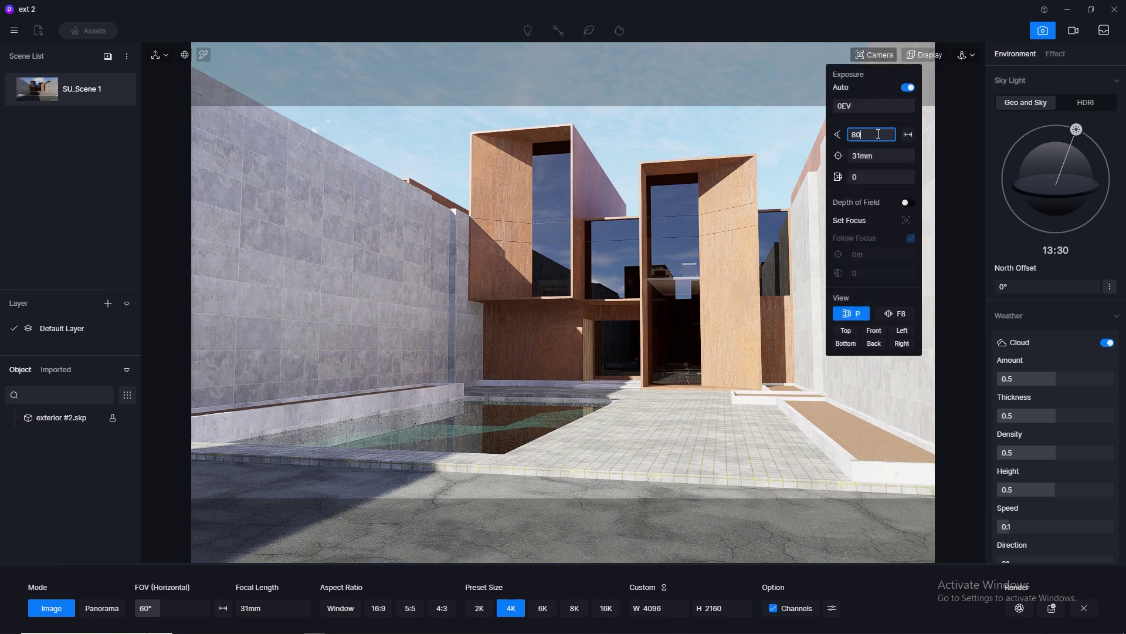
text(80)
key(Return)
text(60)
key(Return)
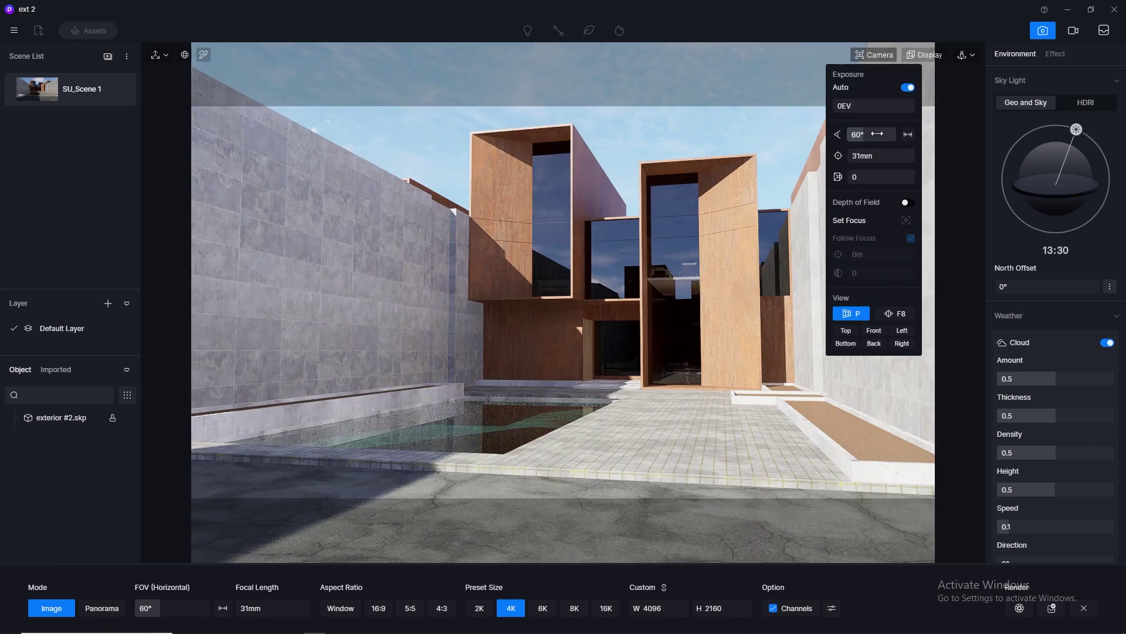
mouse_move(876, 136)
mouse_down()
mouse_move(862, 136)
mouse_move(886, 136)
mouse_move(866, 135)
mouse_up()
click(862, 136)
text(60)
key(Return)
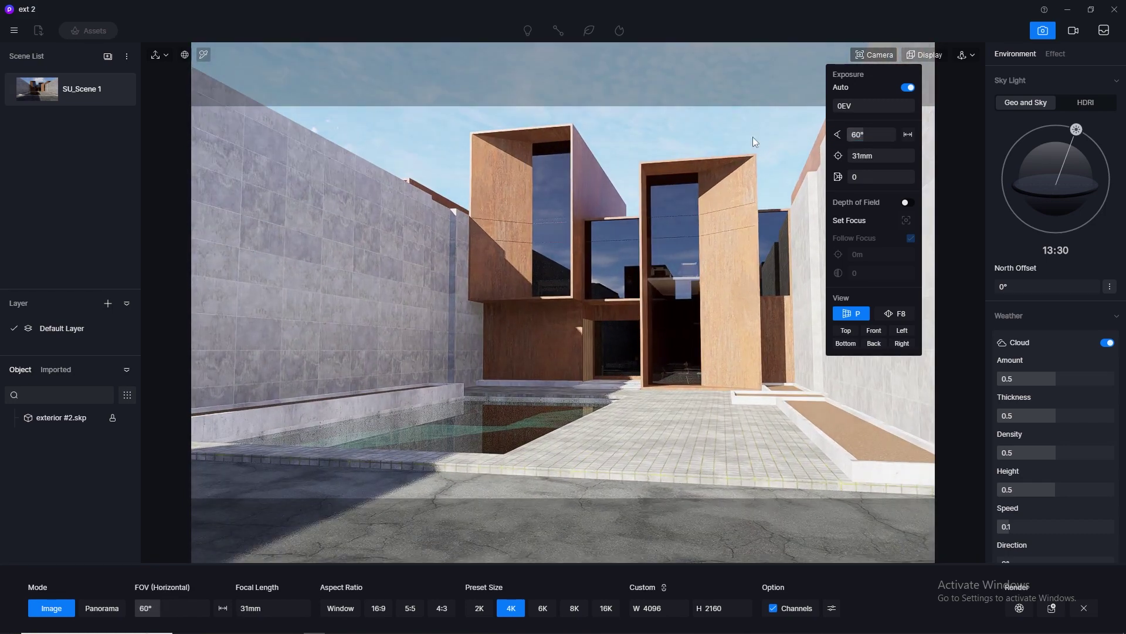
- Try small camera height and distance changes in Fly navigation
click(975, 55)
click(963, 90)
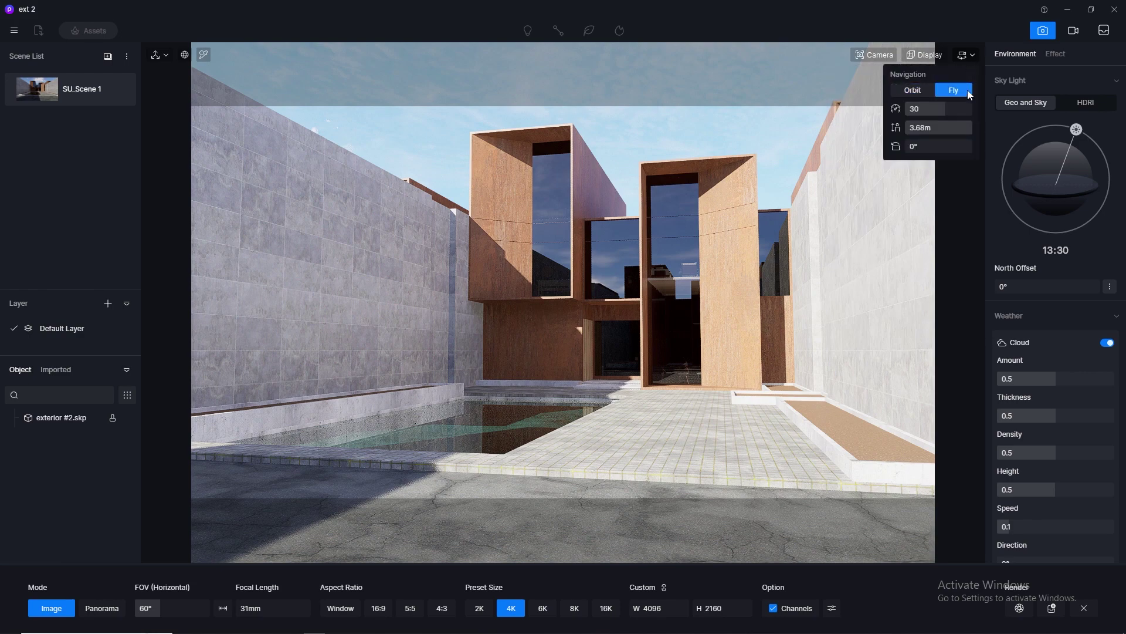
key(e)
key(q)
key(e)
click(679, 209)
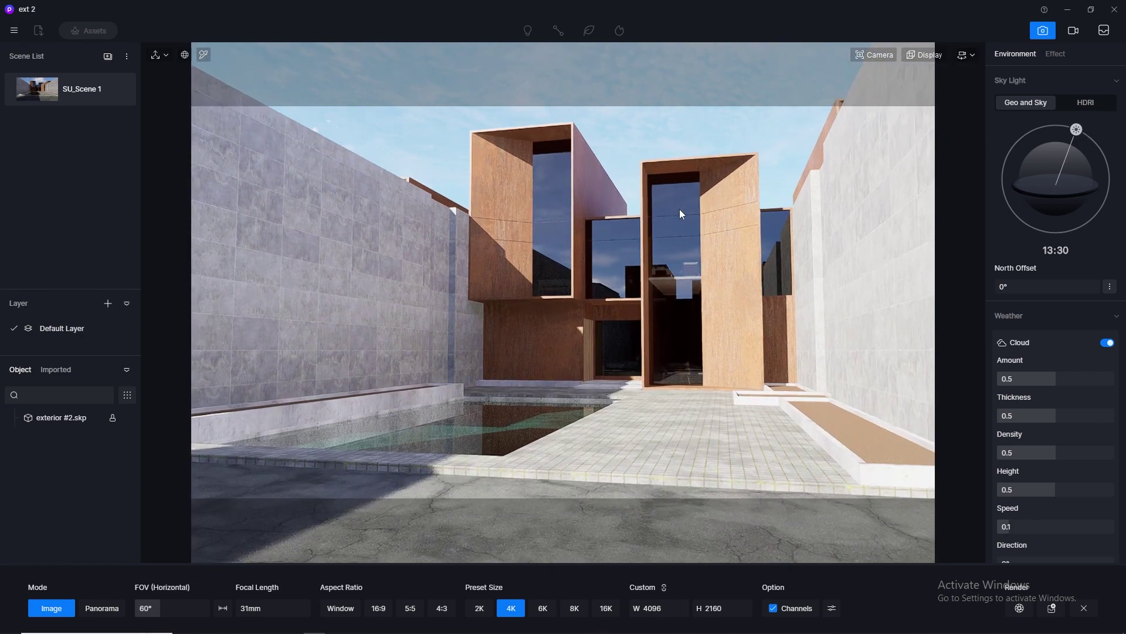
key(s)
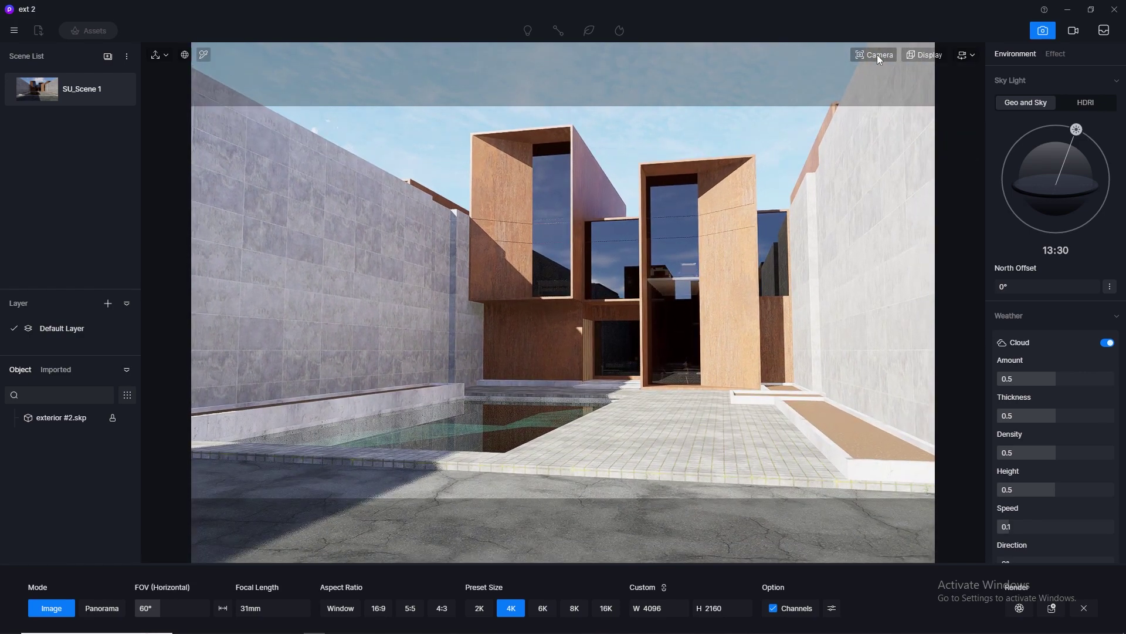
- Switch navigation back to Orbit and fine-tune the camera height in front of the pool
click(972, 54)
click(909, 94)
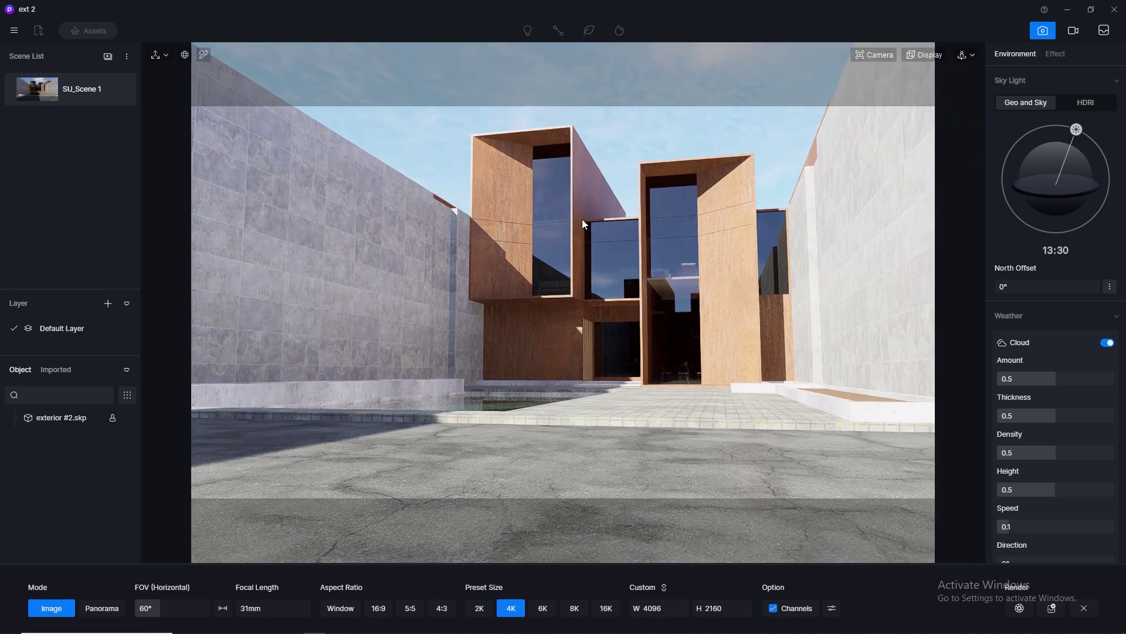
key(e)
key(q)
key(e)
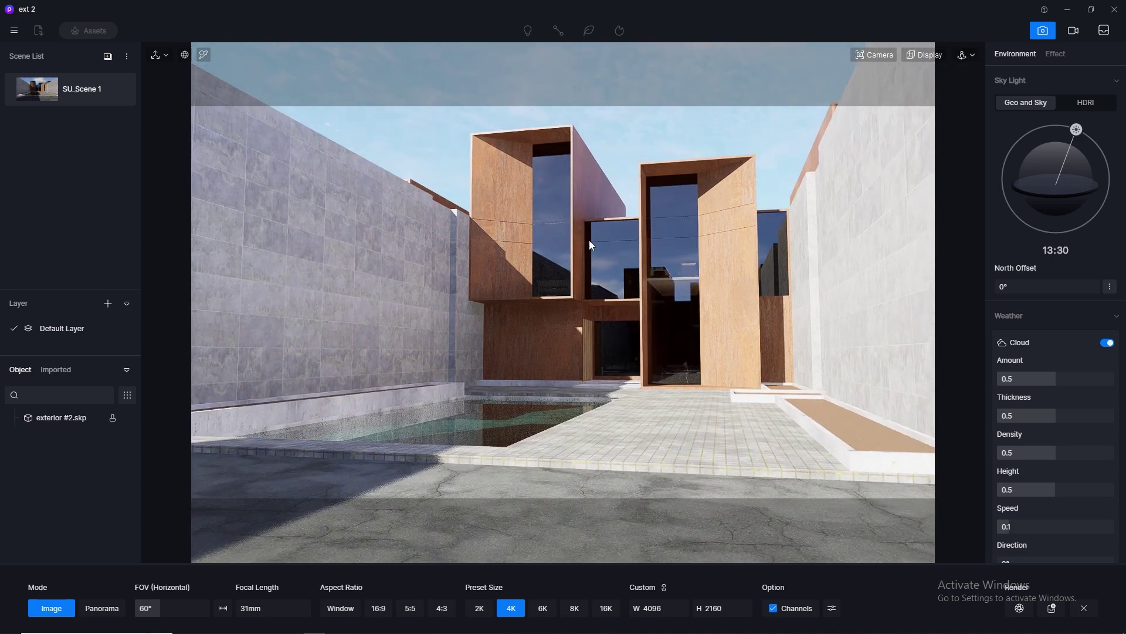
middle_drag(589, 240, 583, 233)
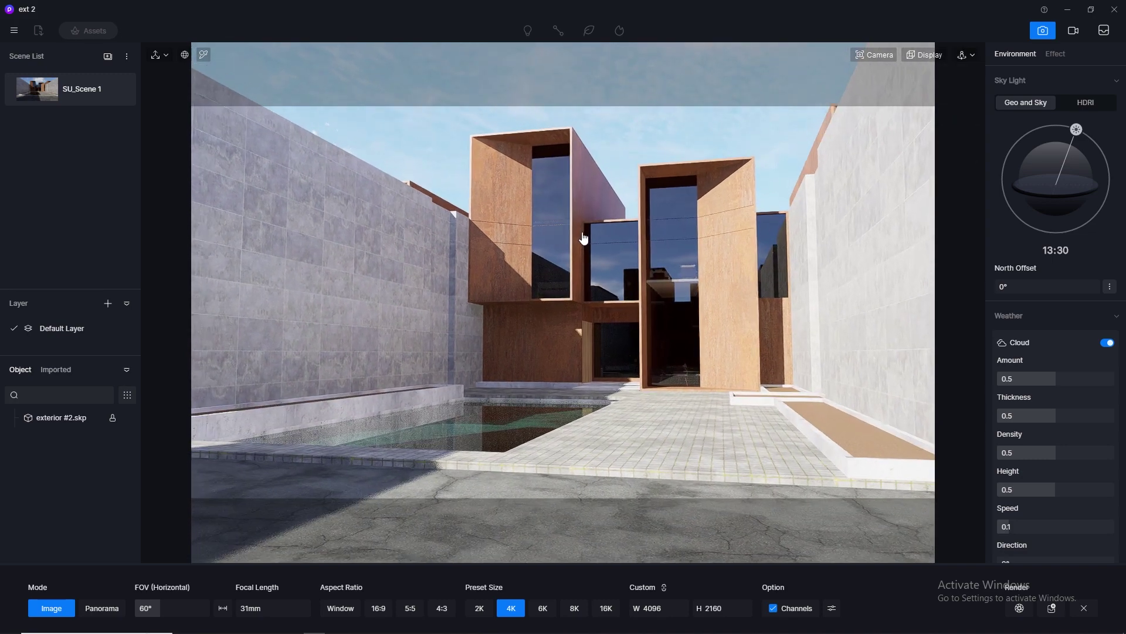
- Shift the framing so the house sits lower, update SU_Scene 1 with this view and leave image output mode
click(874, 55)
click(895, 313)
middle_drag(697, 274, 684, 260)
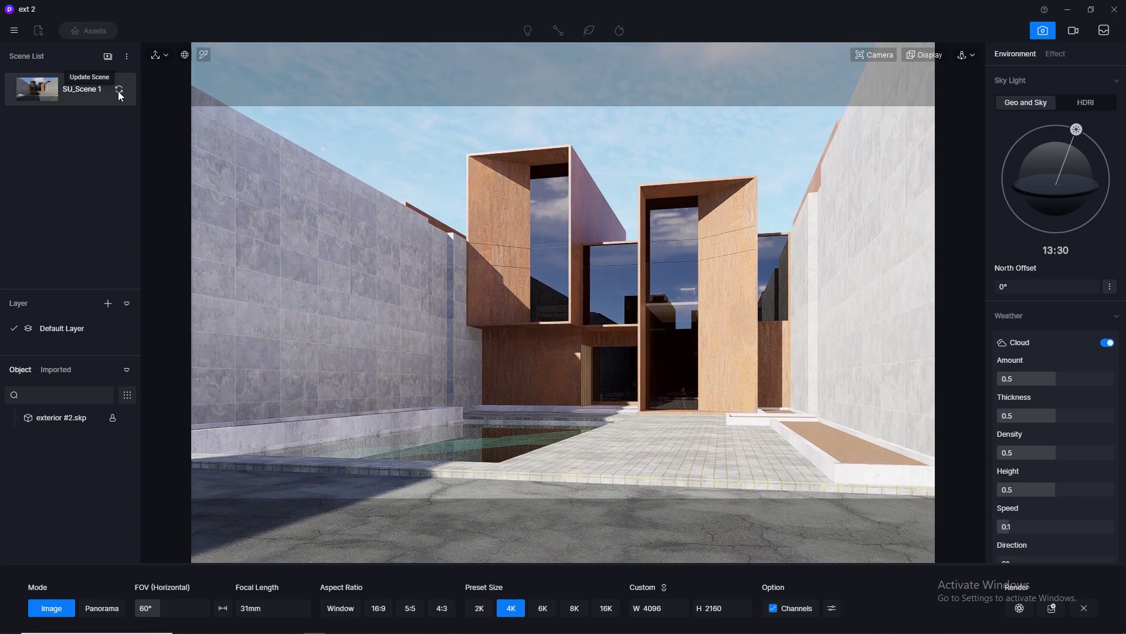
click(119, 89)
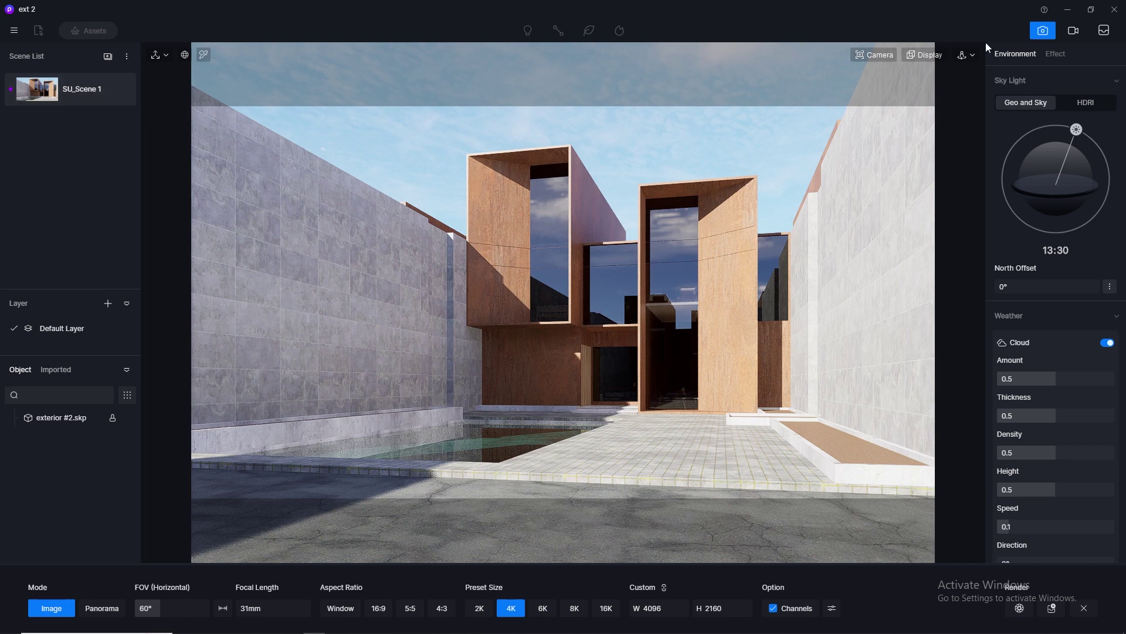
click(1044, 31)
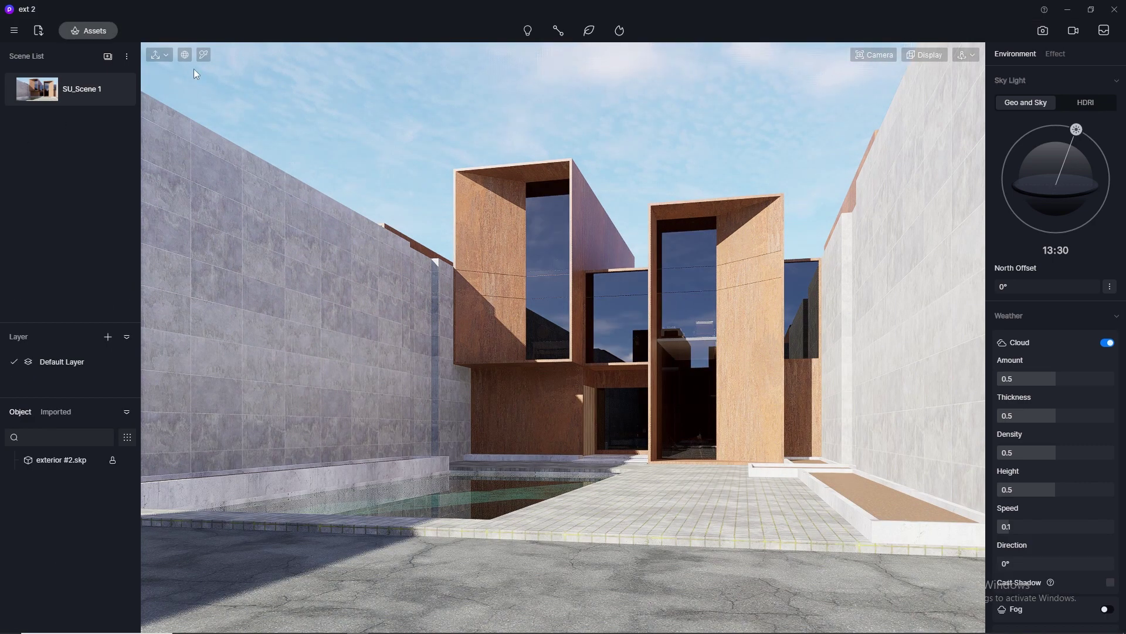
- Select the concrete wall material on the boundary walls and search the online material library for "concrete"
click(282, 227)
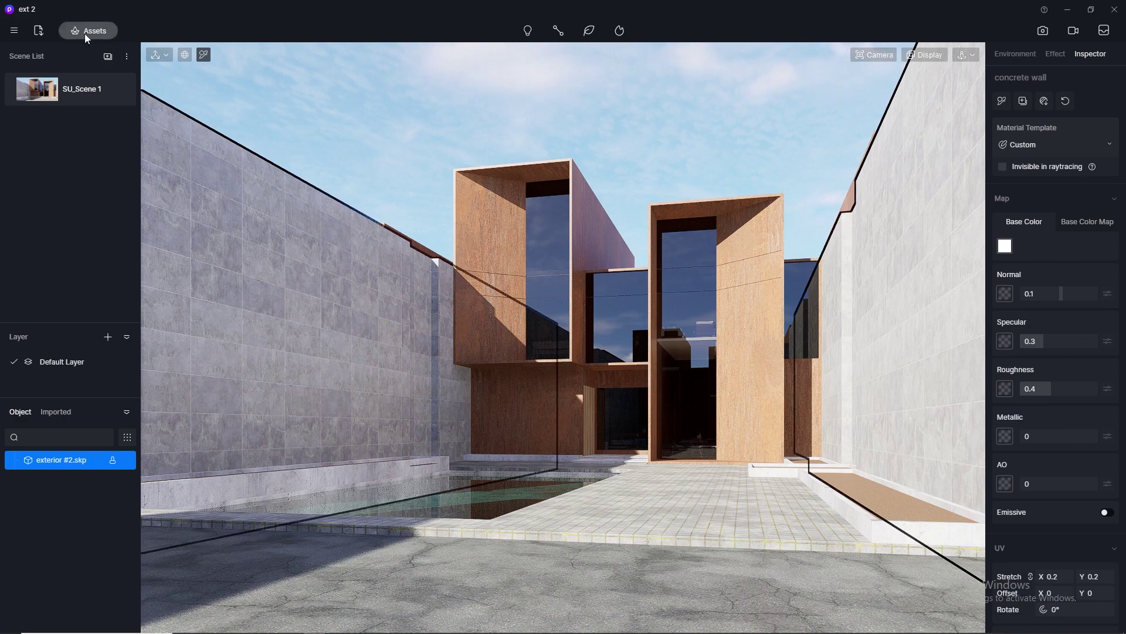
click(86, 32)
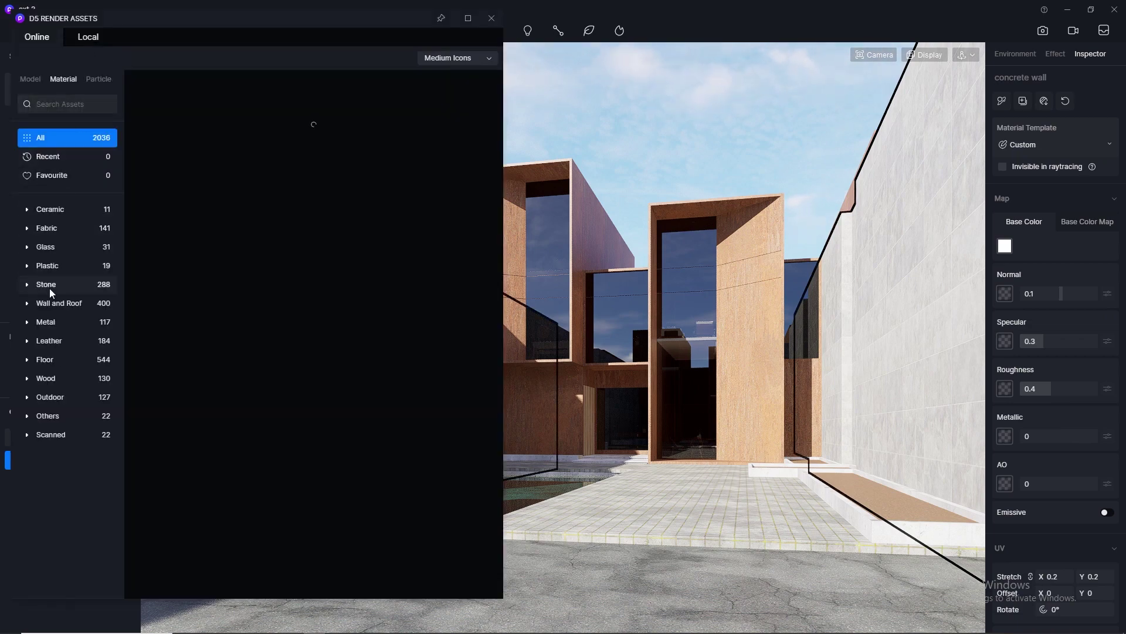
click(76, 104)
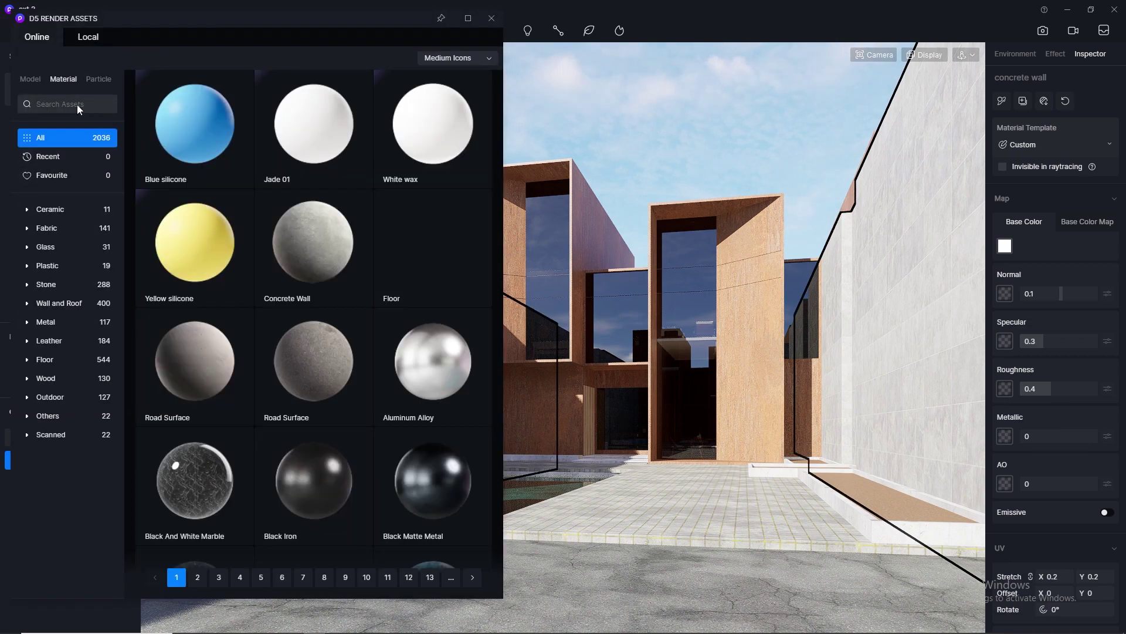
text(concre)
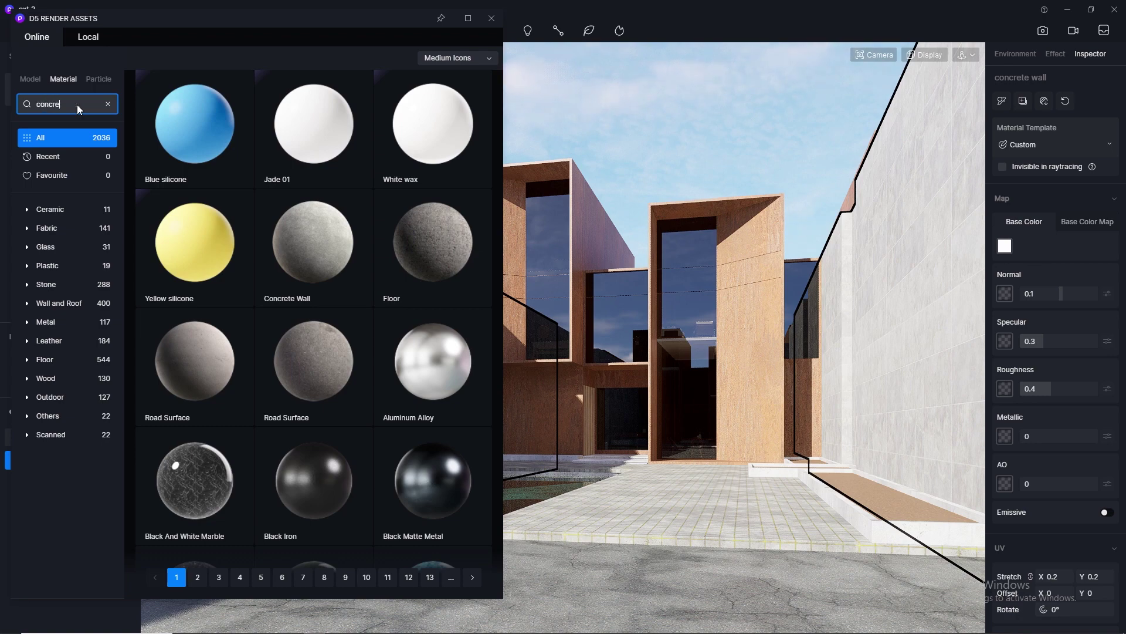
text(te)
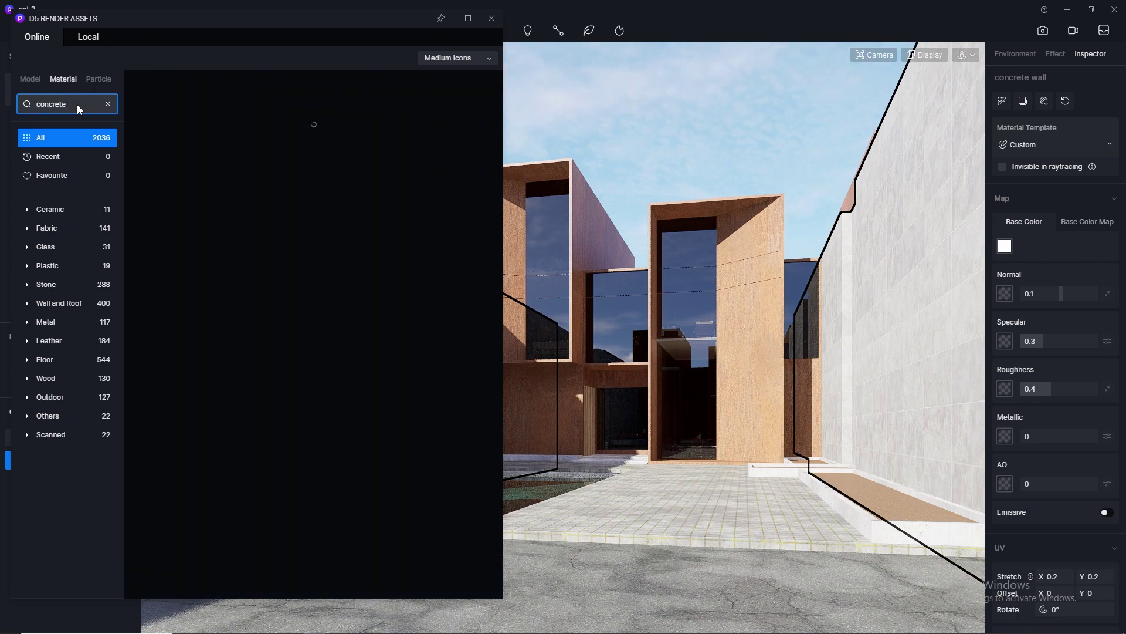
- Look through the concrete materials for a tiled finish suited to the boundary walls
scroll(419, 274, down, 6)
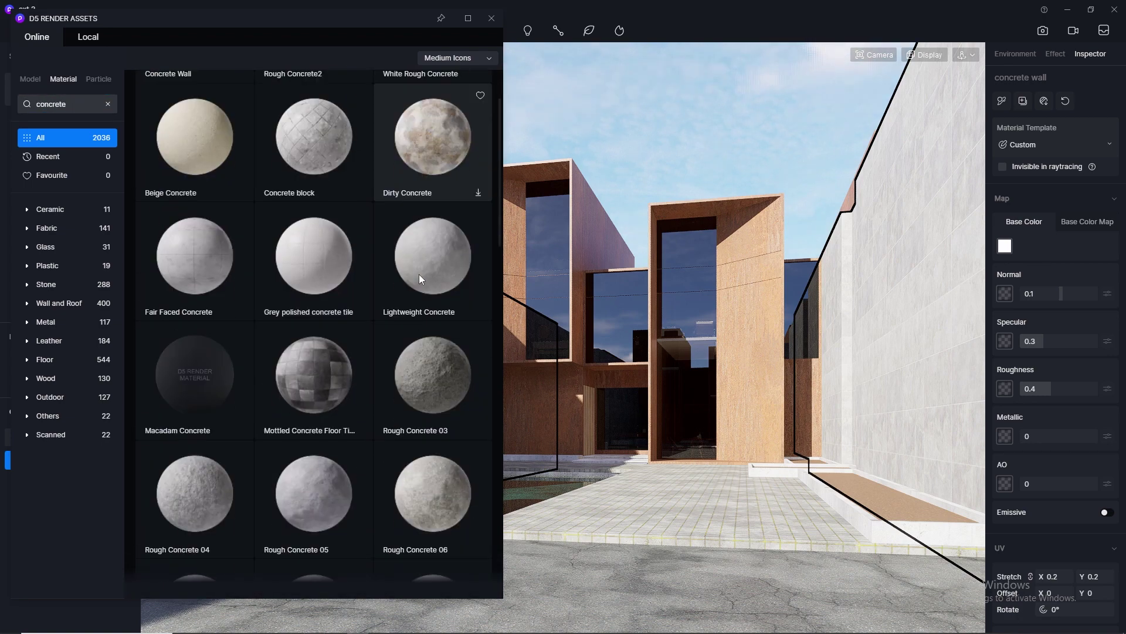
scroll(419, 274, down, 8)
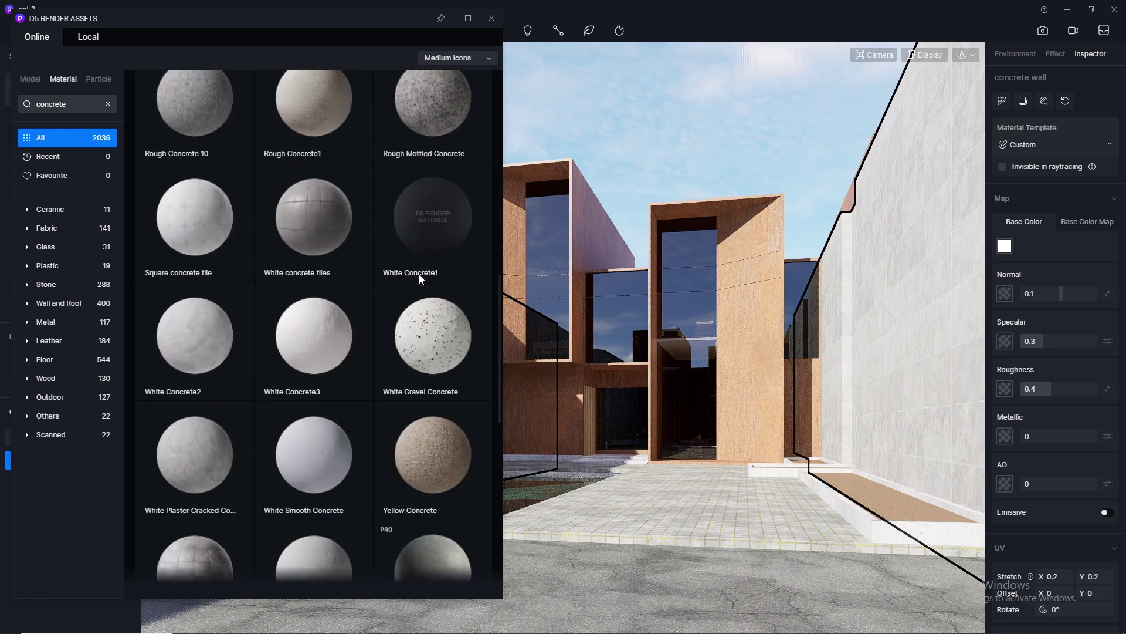
scroll(419, 273, up, 9)
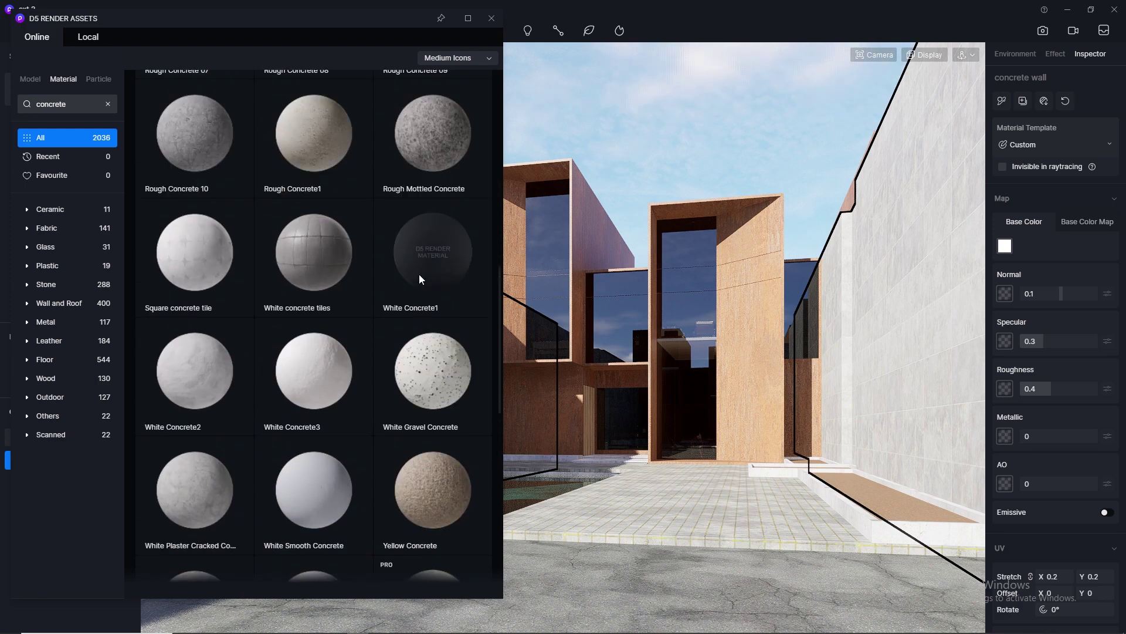
scroll(418, 275, up, 4)
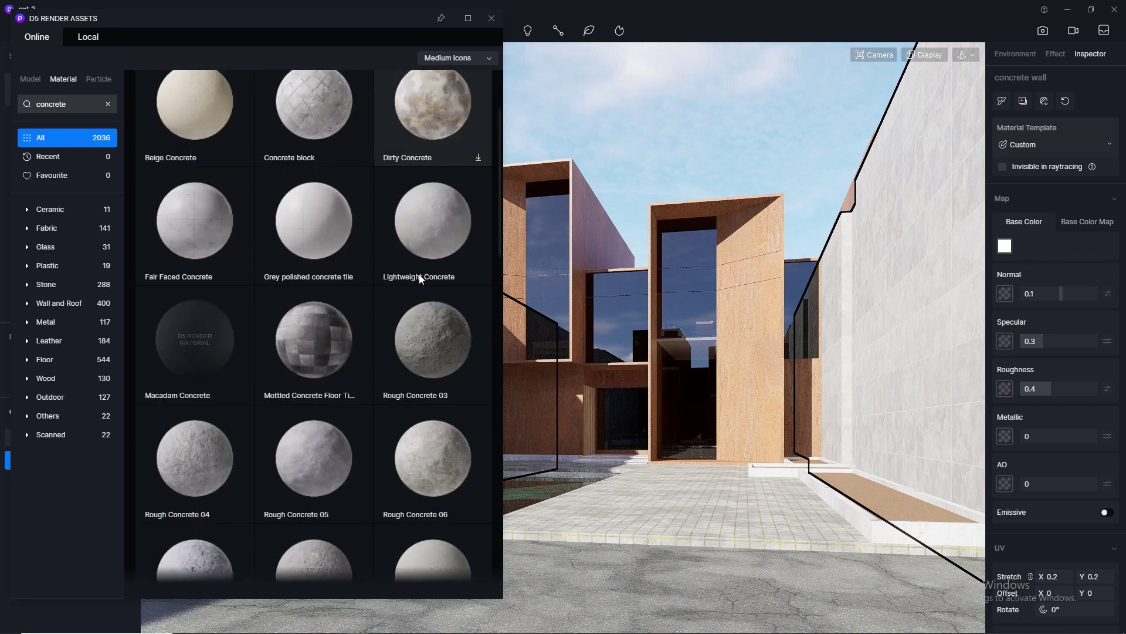
scroll(419, 278, up, 2)
scroll(419, 278, down, 7)
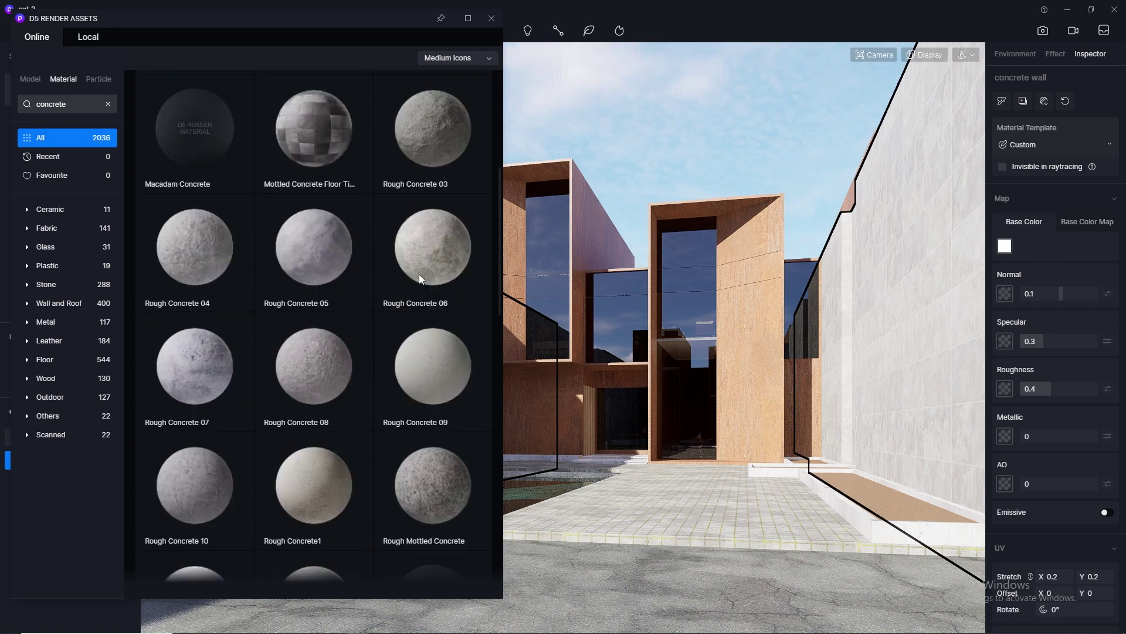
scroll(419, 274, down, 6)
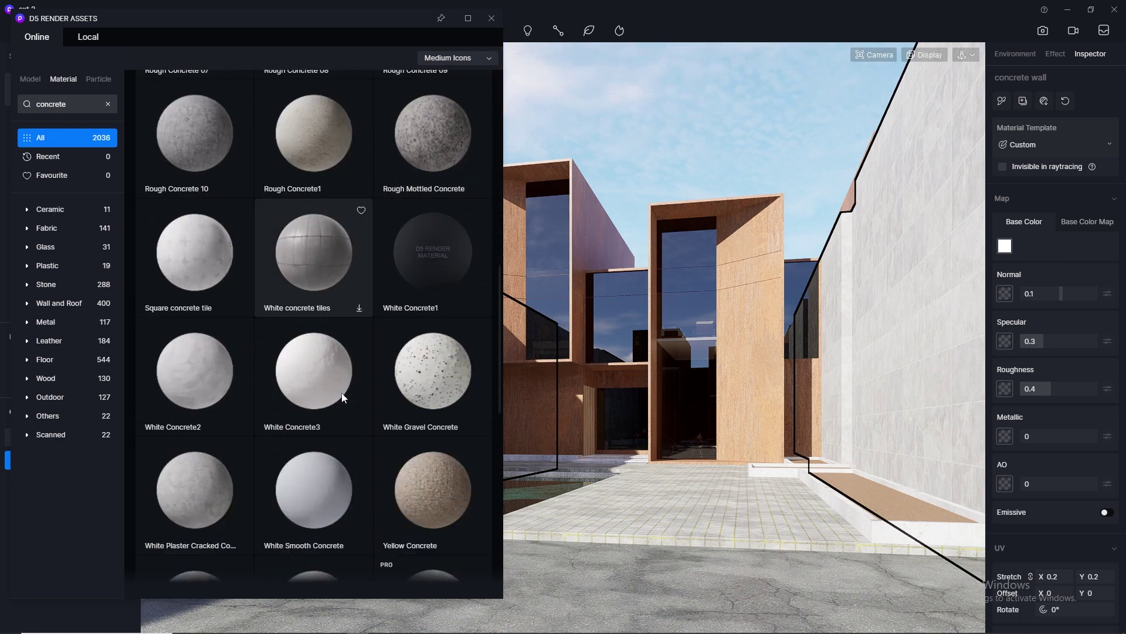
scroll(341, 393, down, 2)
- Download the White concrete tiles material, mark it as a favourite and apply it to the boundary walls
scroll(341, 392, up, 4)
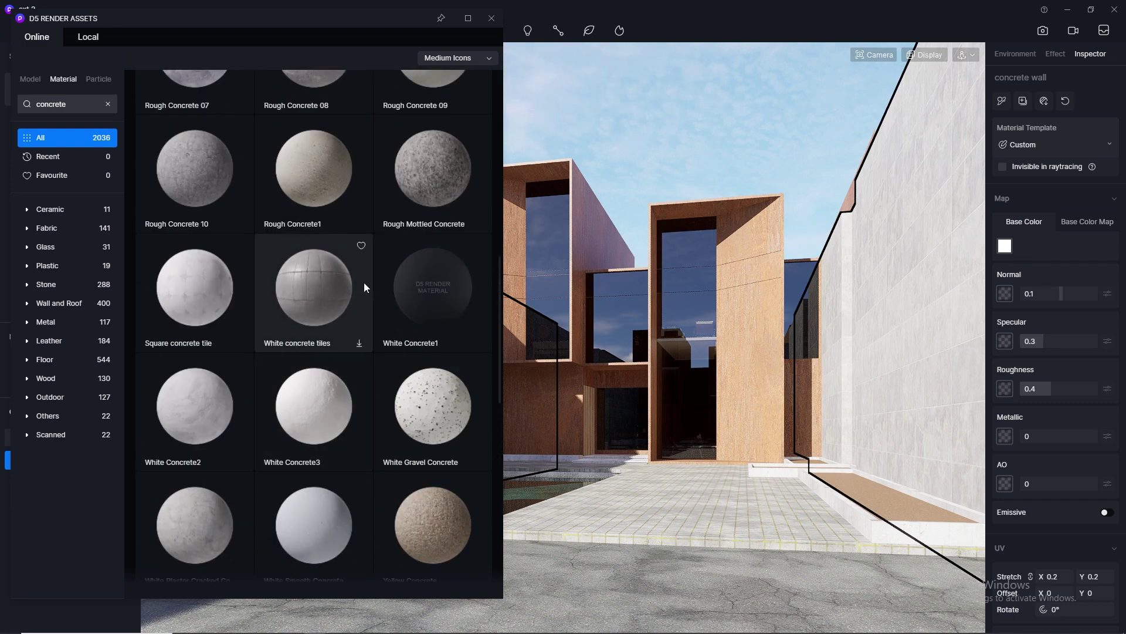
click(359, 343)
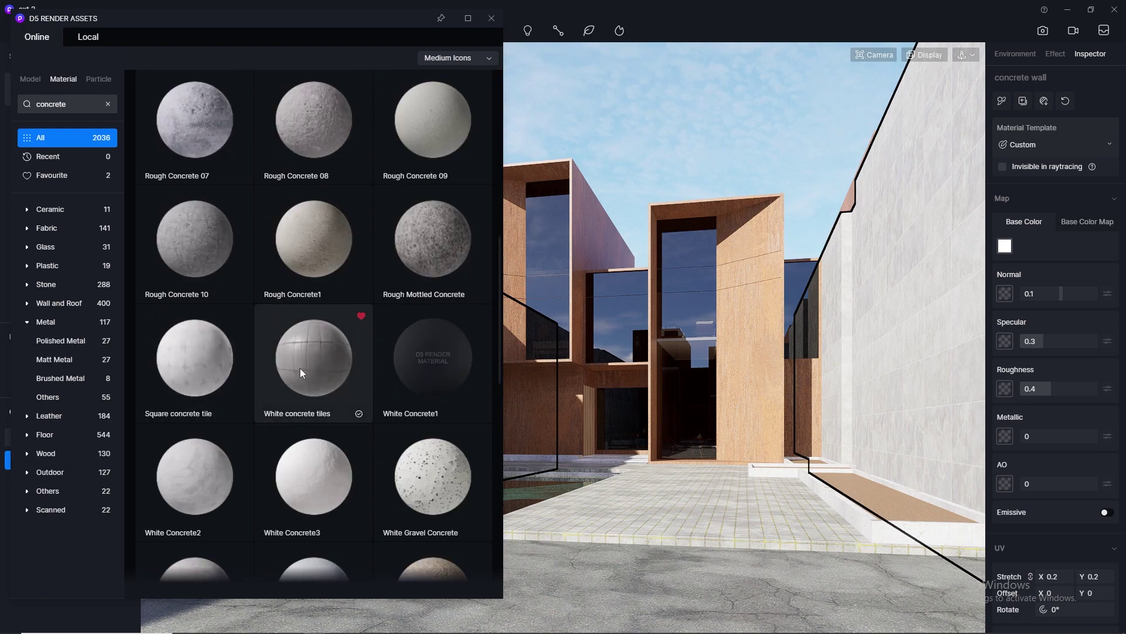
drag(300, 367, 906, 331)
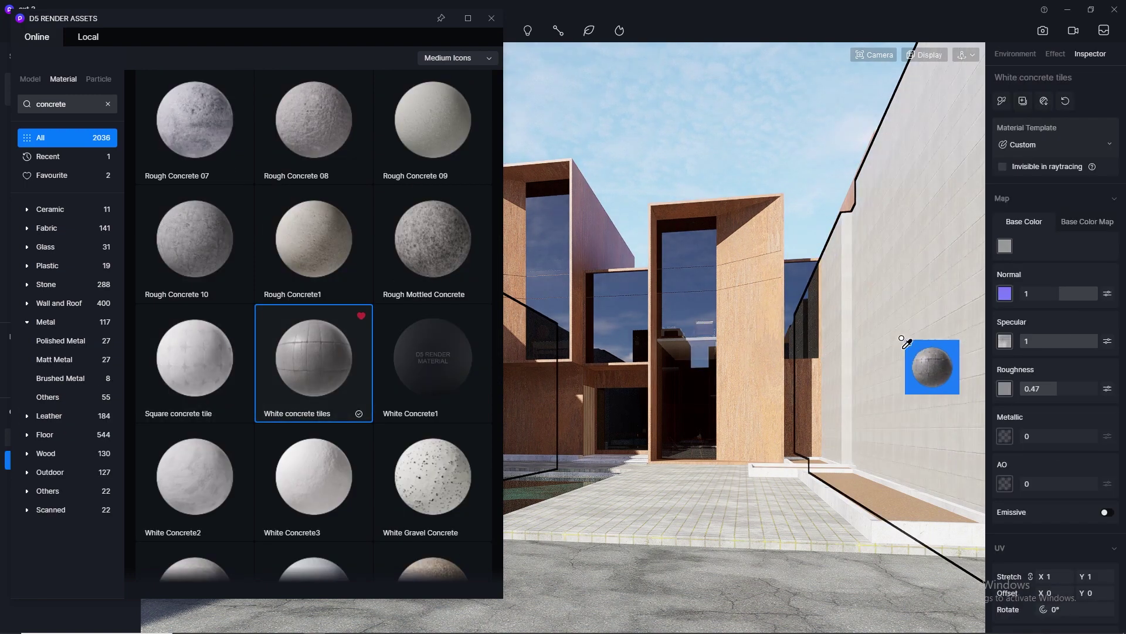
- Try UV stretch values of 0.5 and 0.1 on the wall tiles and settle on 0.3
click(1060, 577)
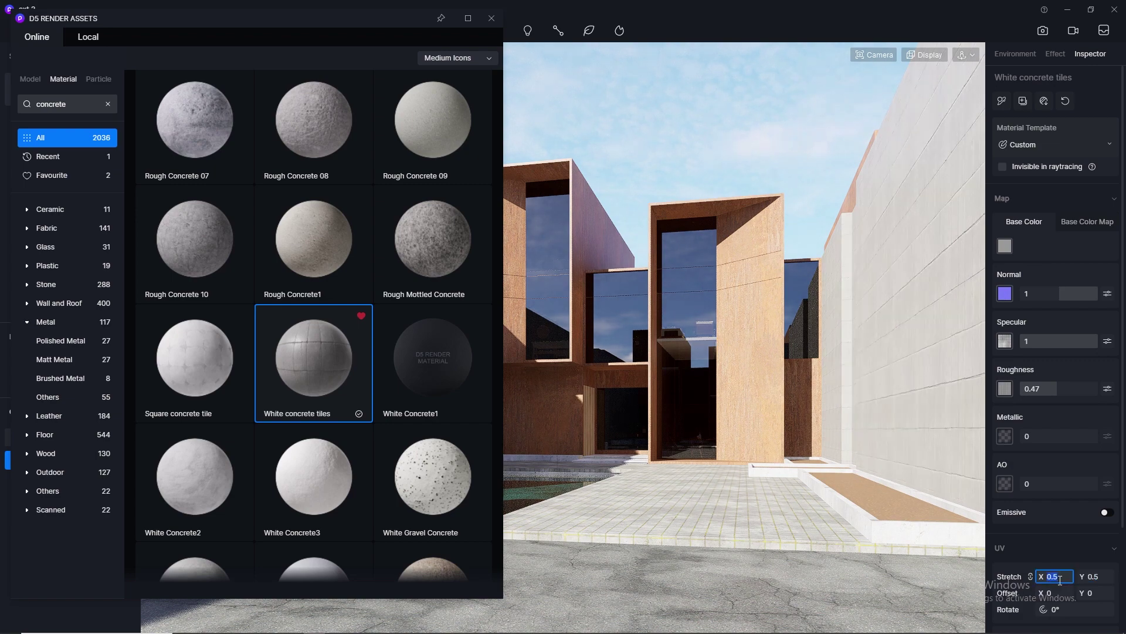
text(0.1)
key(Return)
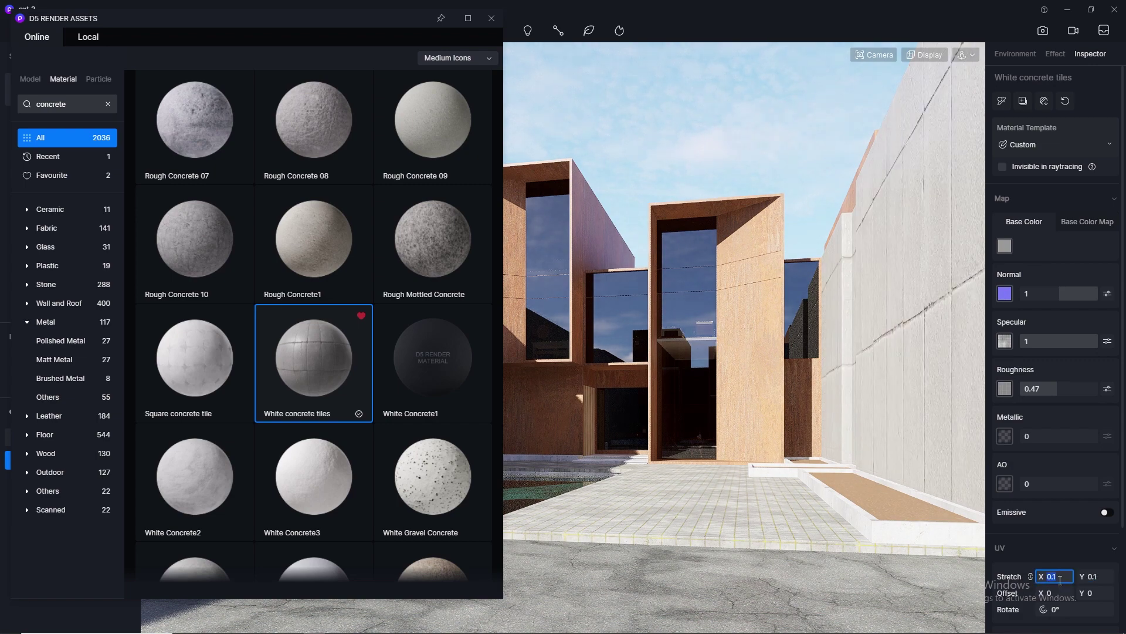
key(Return)
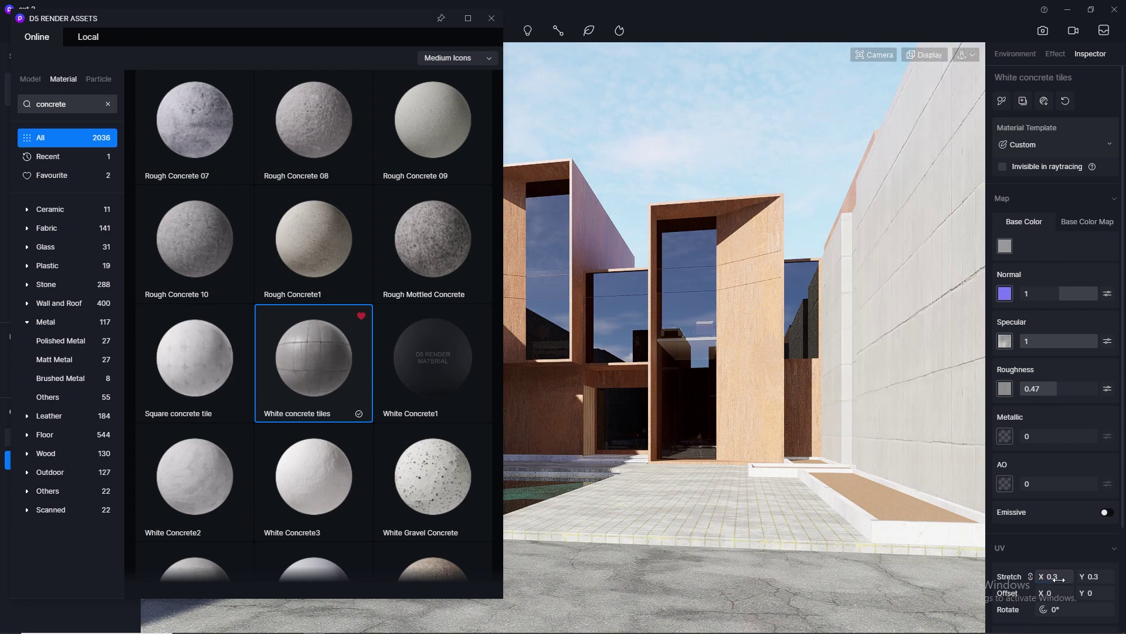
- Rotate the wall tile texture to 90° and close the asset library
drag(343, 20, 580, 221)
drag(550, 558, 993, 495)
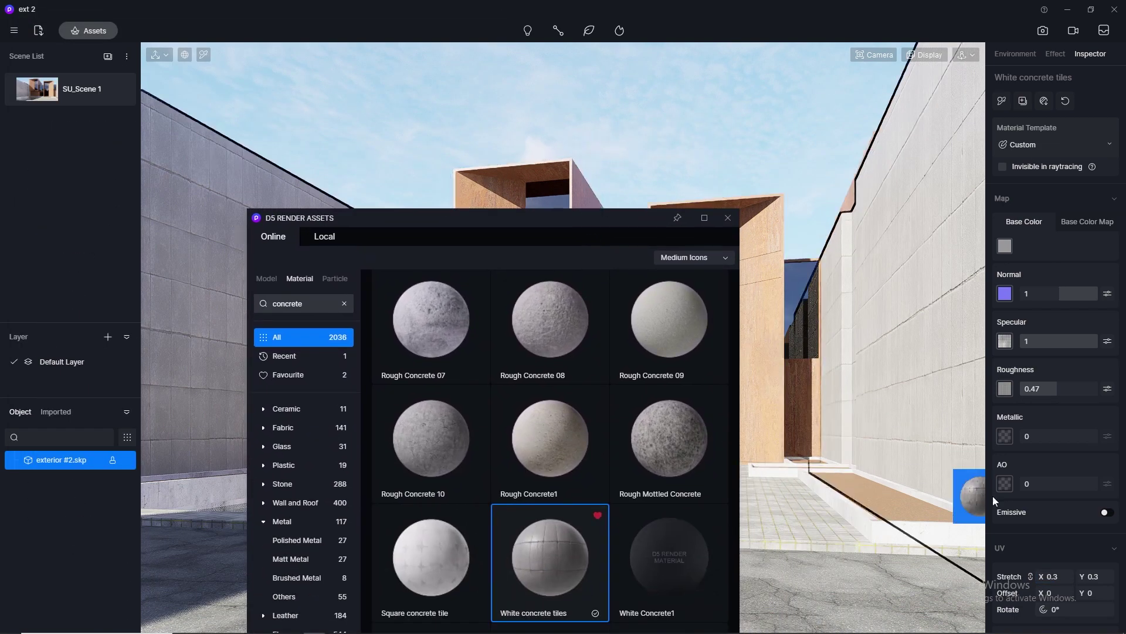
key(Return)
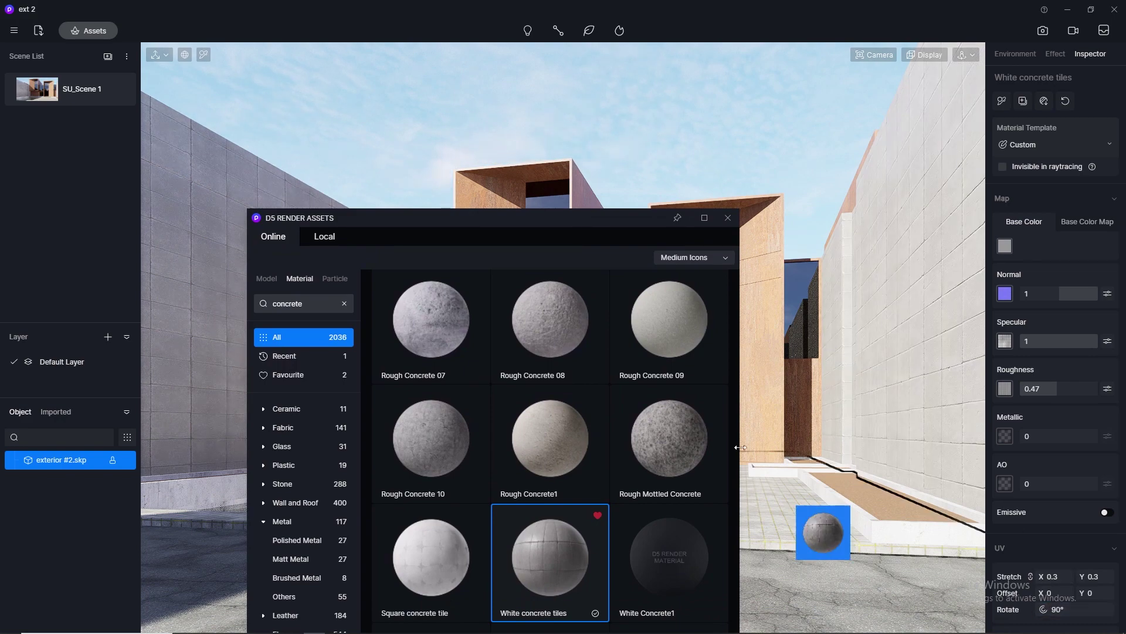
click(728, 218)
key(Escape)
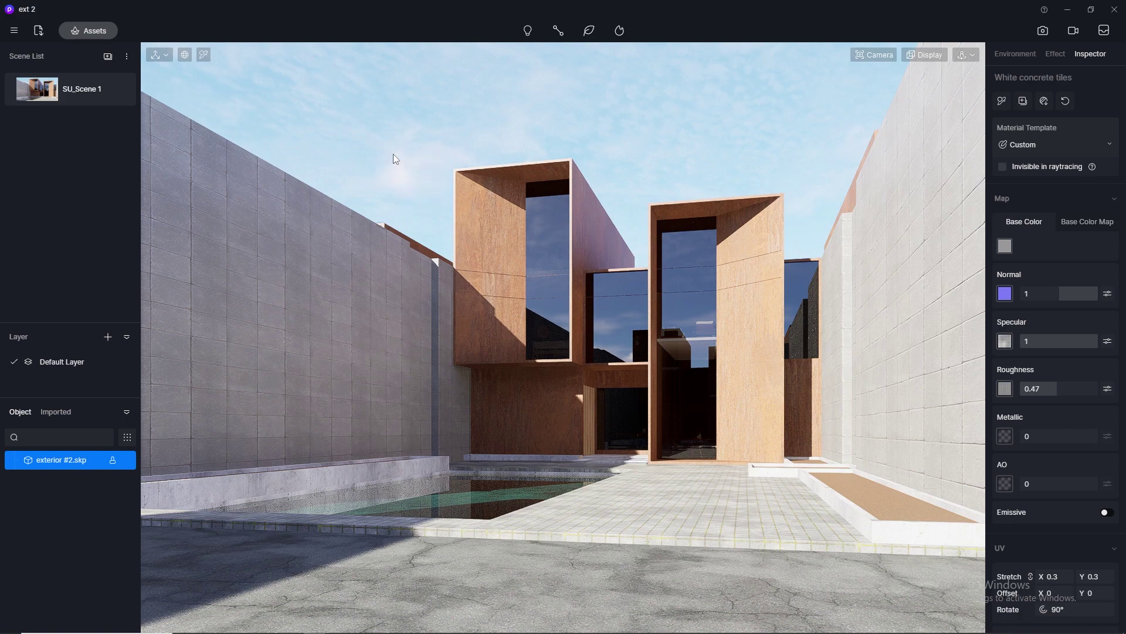
- Reopen the material library, clear the concrete search and look through the Metal category for Rusty Metal
click(89, 31)
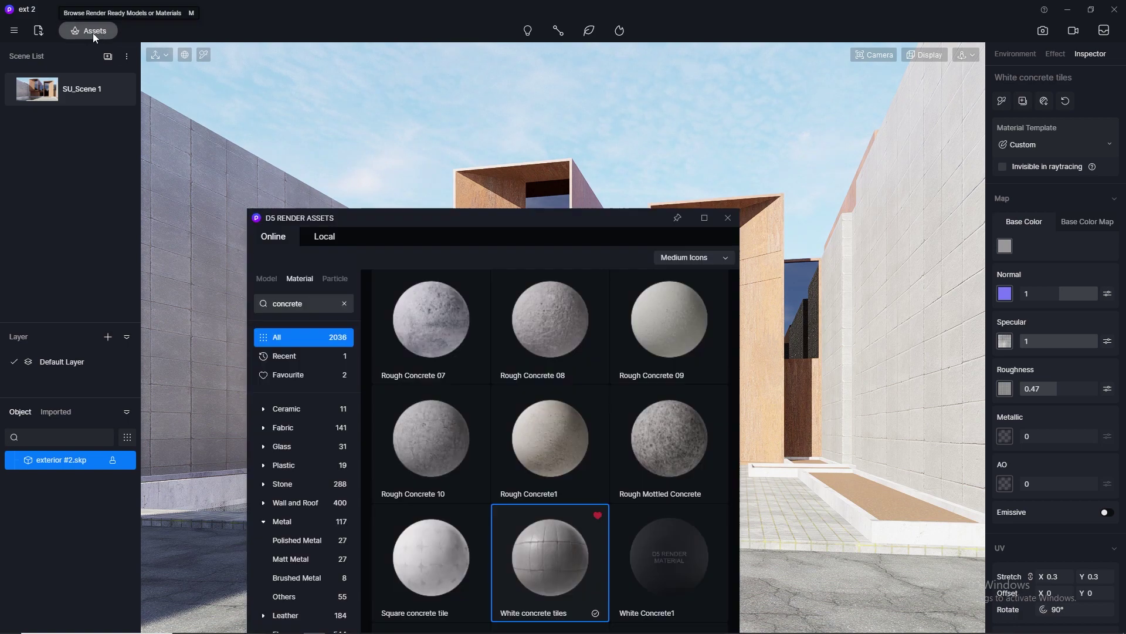
click(293, 519)
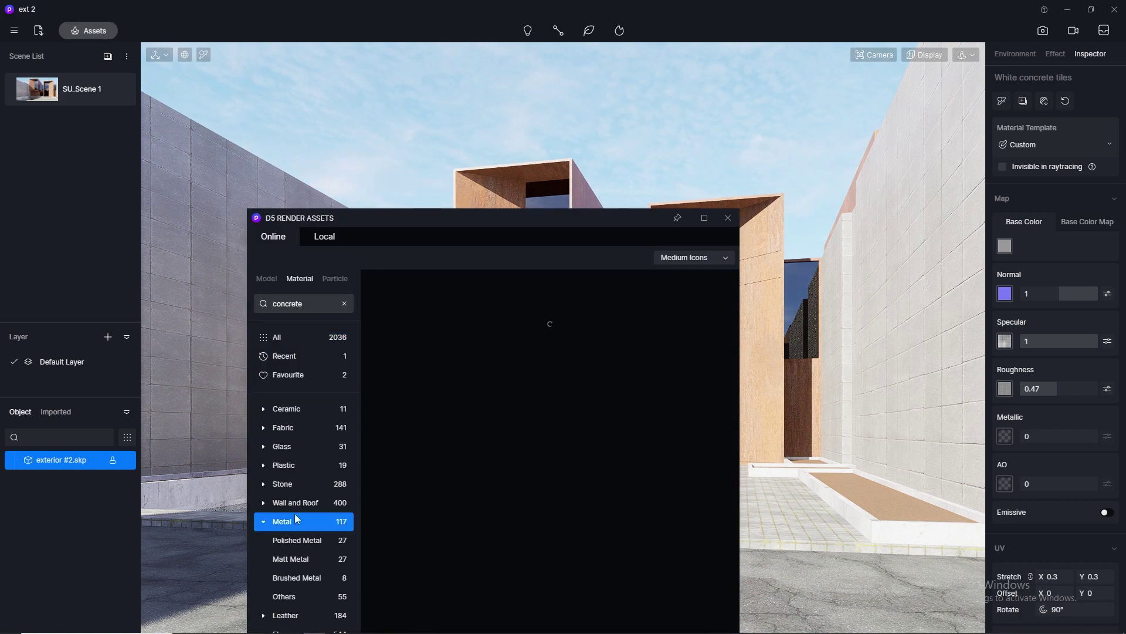
drag(419, 223, 356, 103)
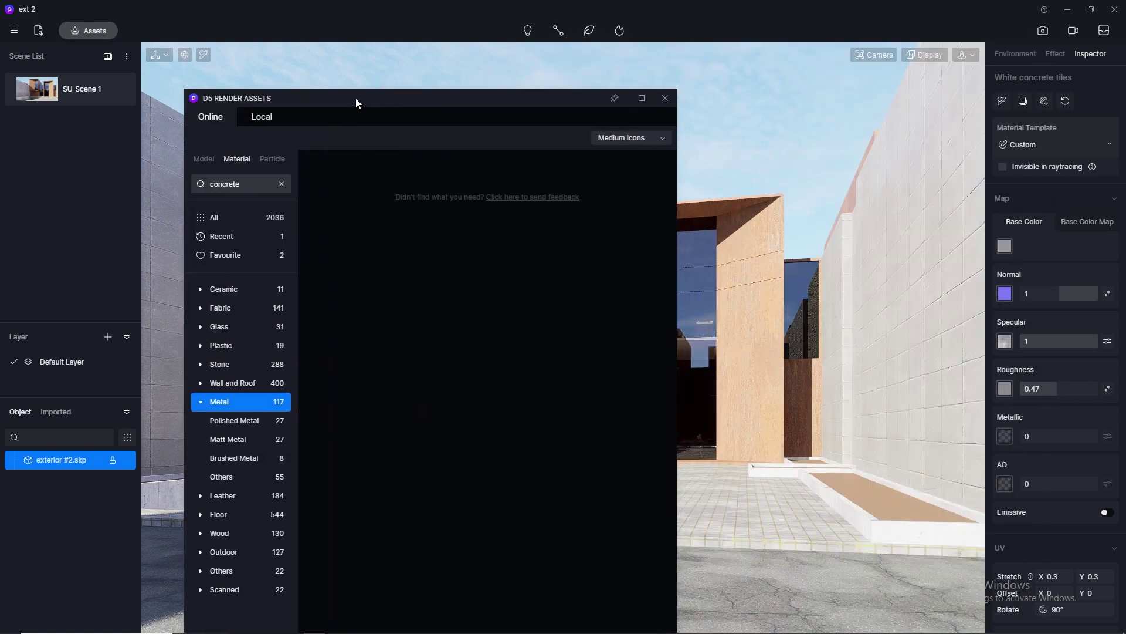
click(281, 185)
scroll(476, 360, down, 8)
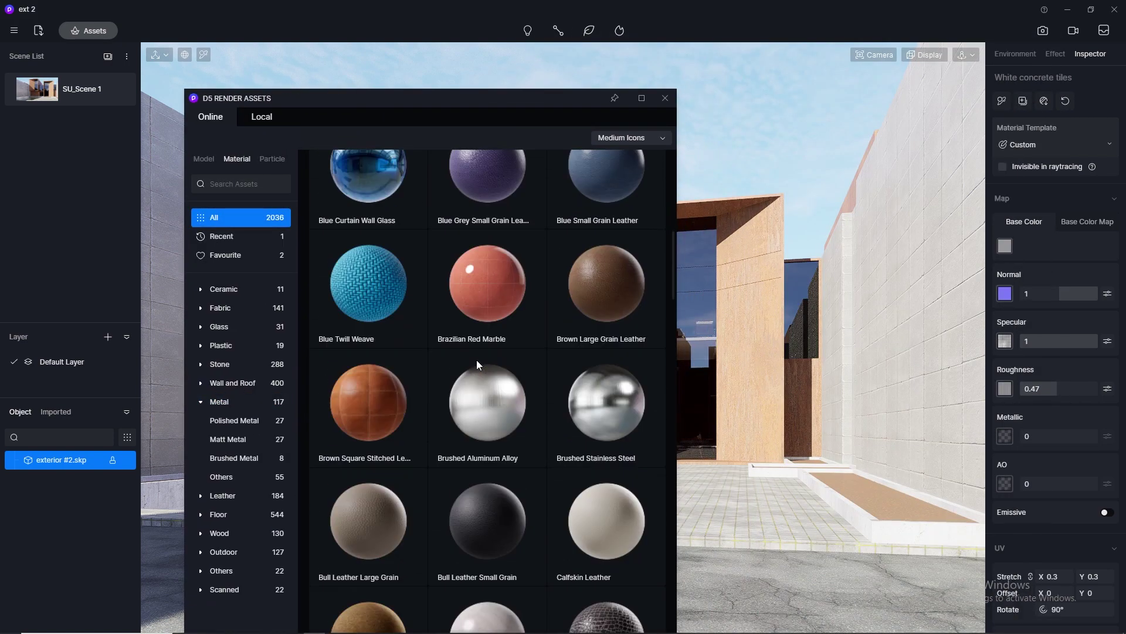
click(235, 402)
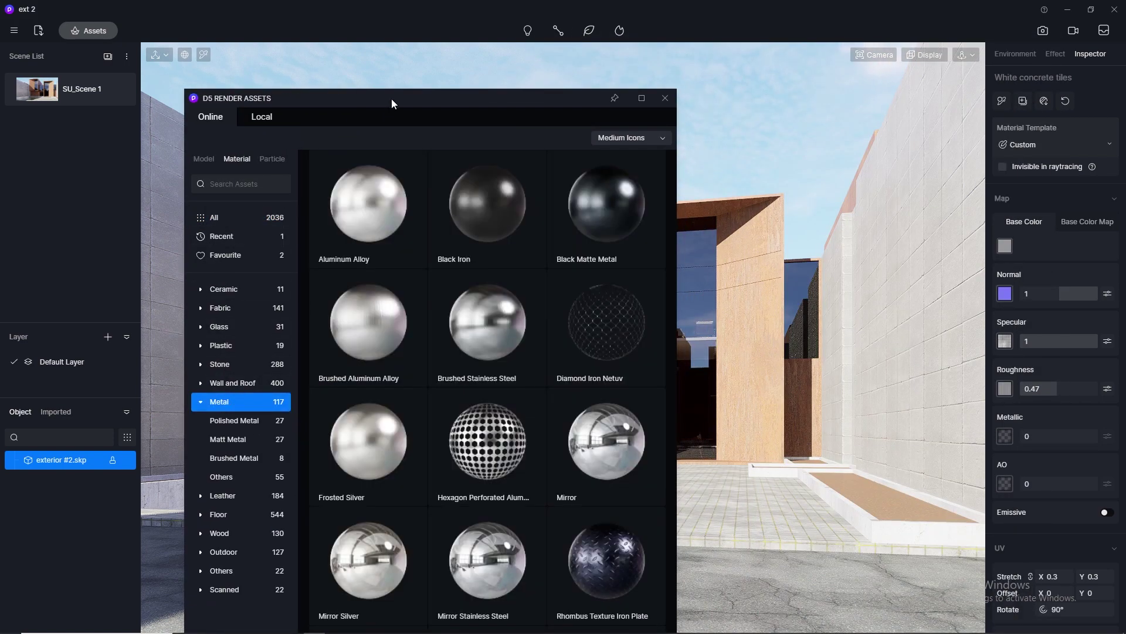
scroll(473, 342, down, 6)
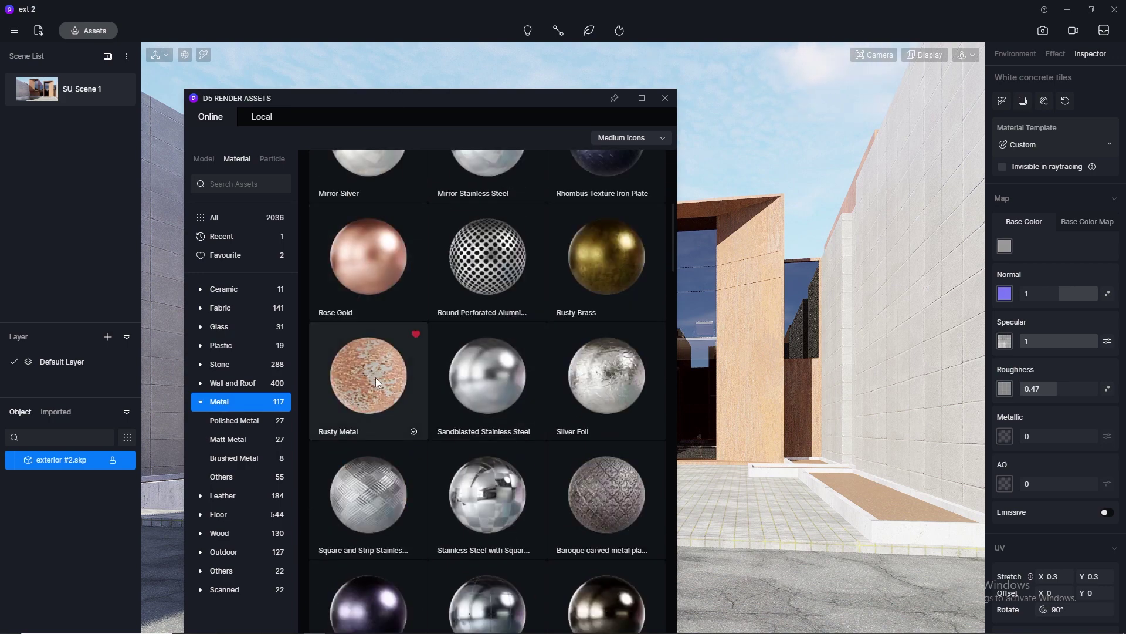
- Try the Rusty Metal library material on the house cladding with a UV stretch of 0.1
drag(375, 378, 755, 348)
click(1050, 577)
text(0.1)
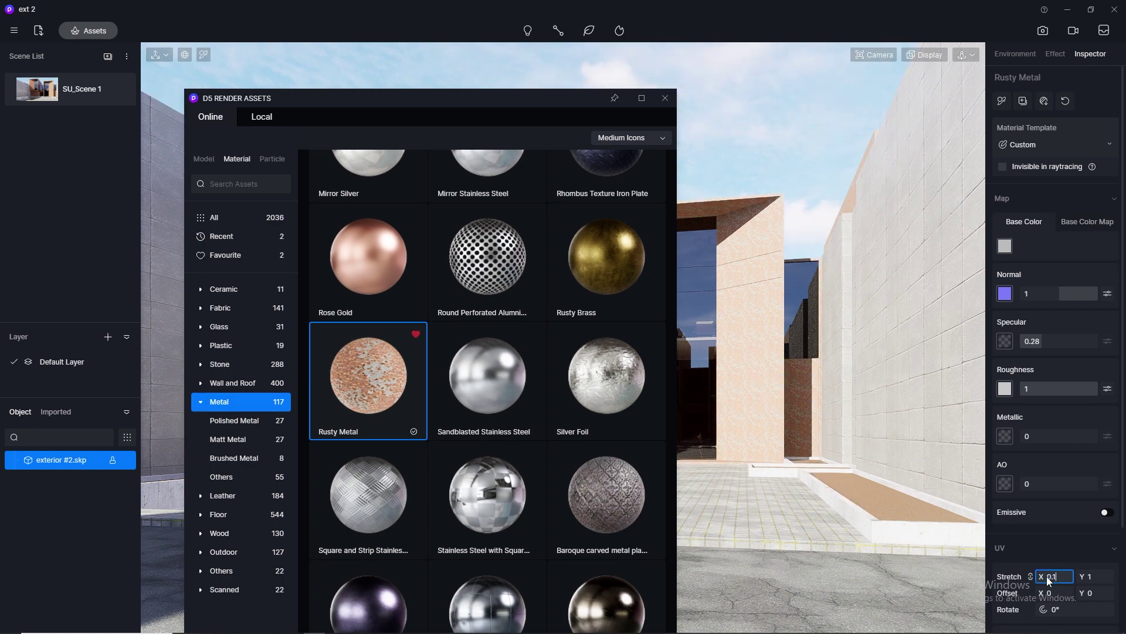
key(Return)
drag(368, 375, 666, 99)
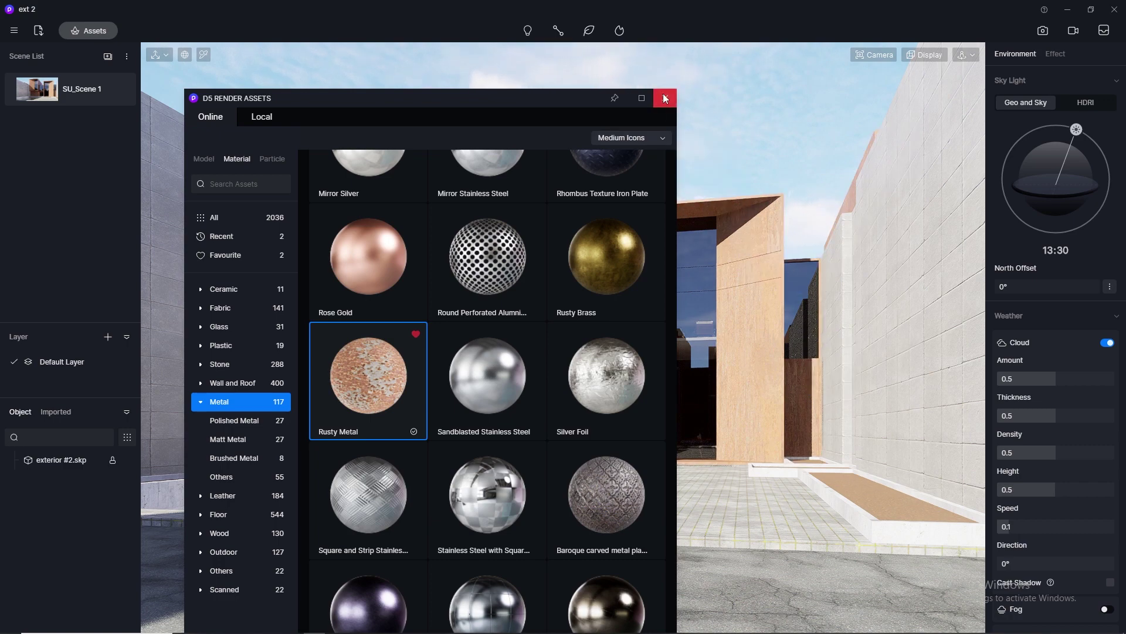
click(665, 98)
- Pick the house cladding's rusty metal material and set its roughness to 0.35
click(203, 55)
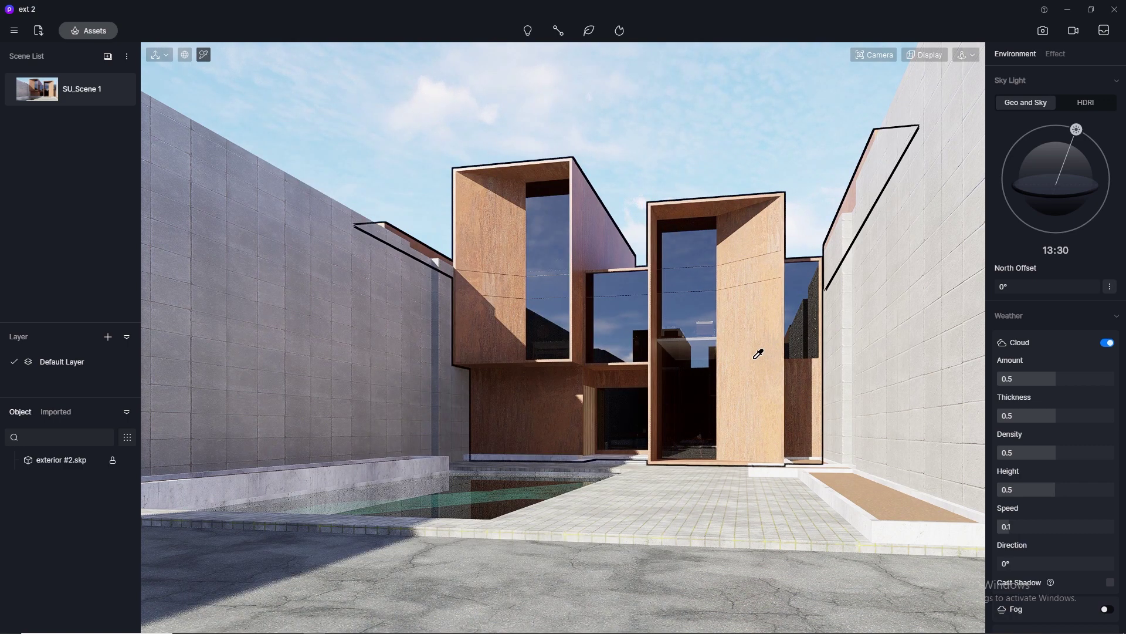
click(755, 357)
click(1046, 388)
text(0.3)
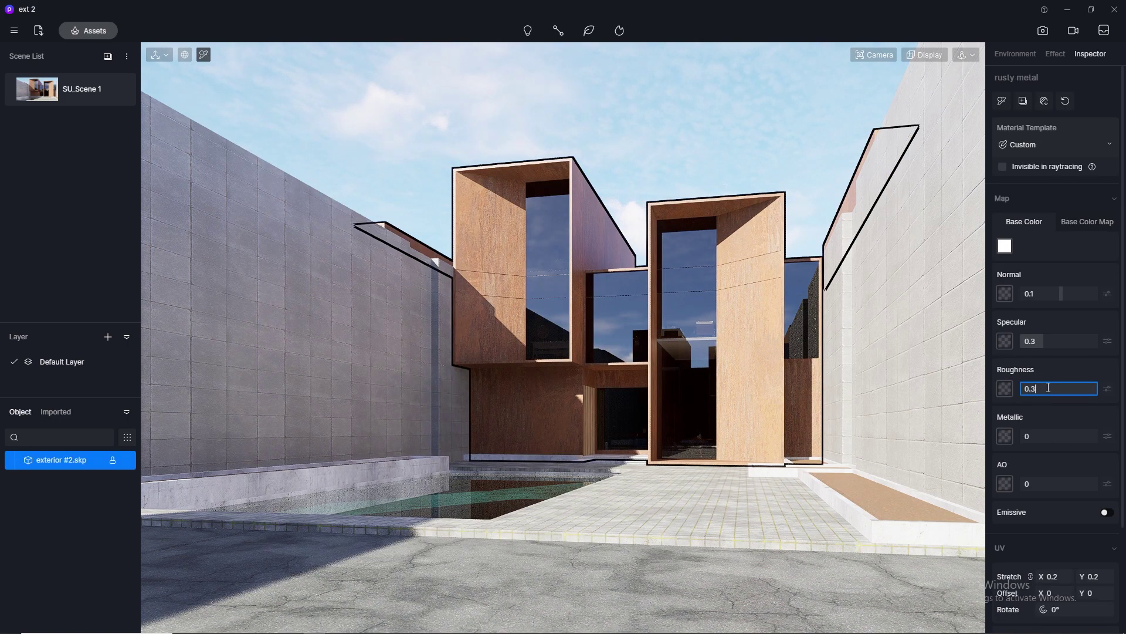
key(Return)
drag(1048, 387, 1049, 388)
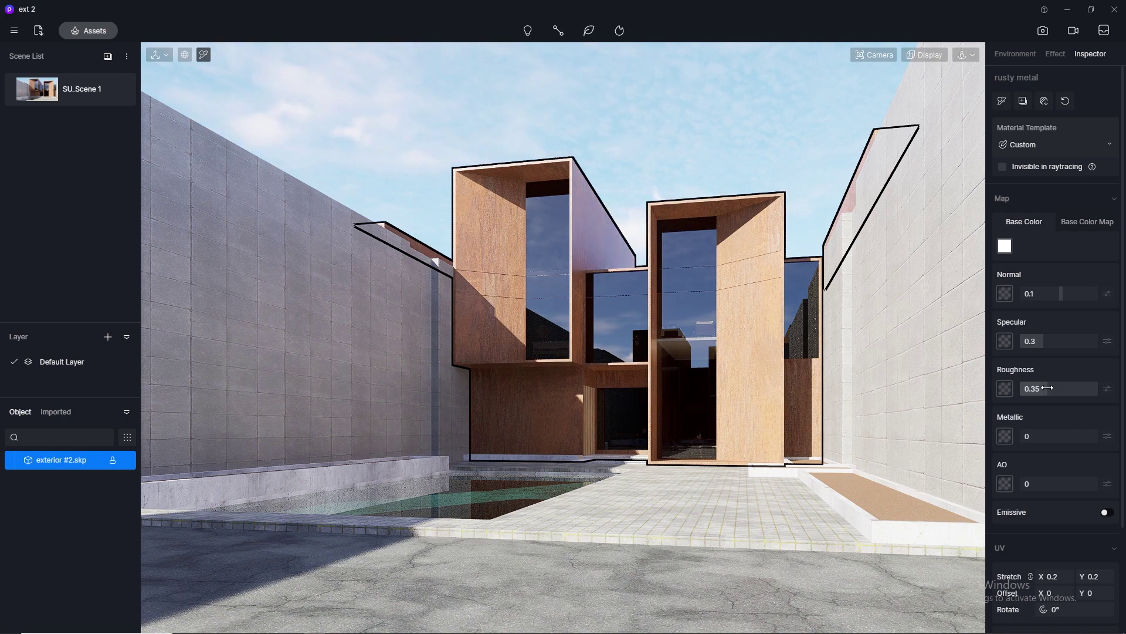
- Copy the rusty metal's base color map and paste it as the material's normal map
click(1082, 220)
click(1005, 246)
click(1027, 311)
click(1005, 294)
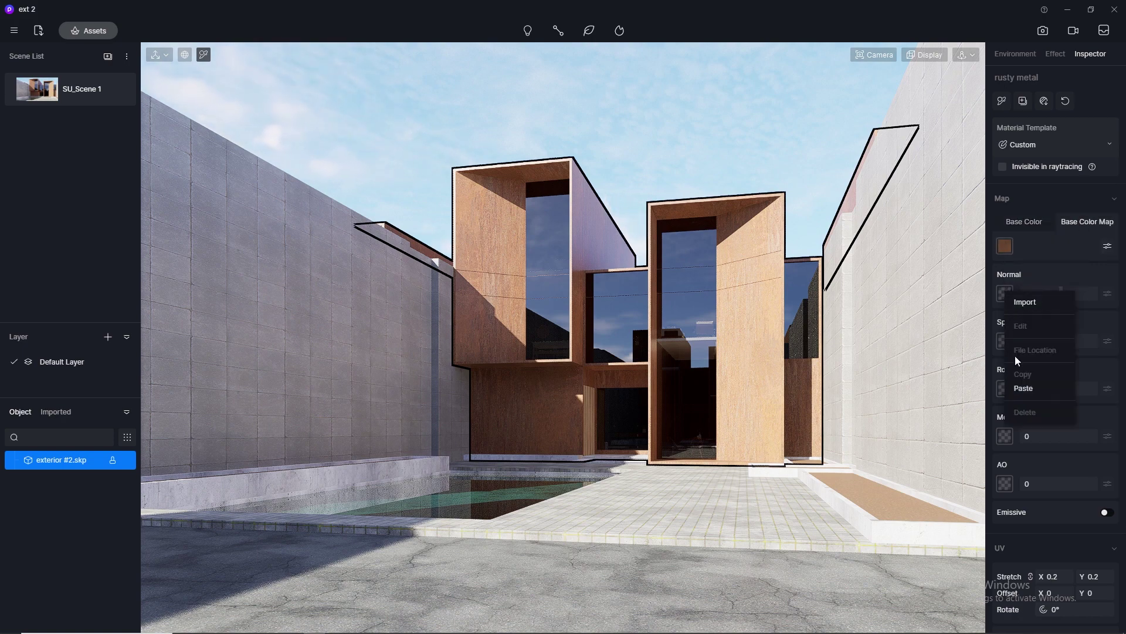
click(1015, 356)
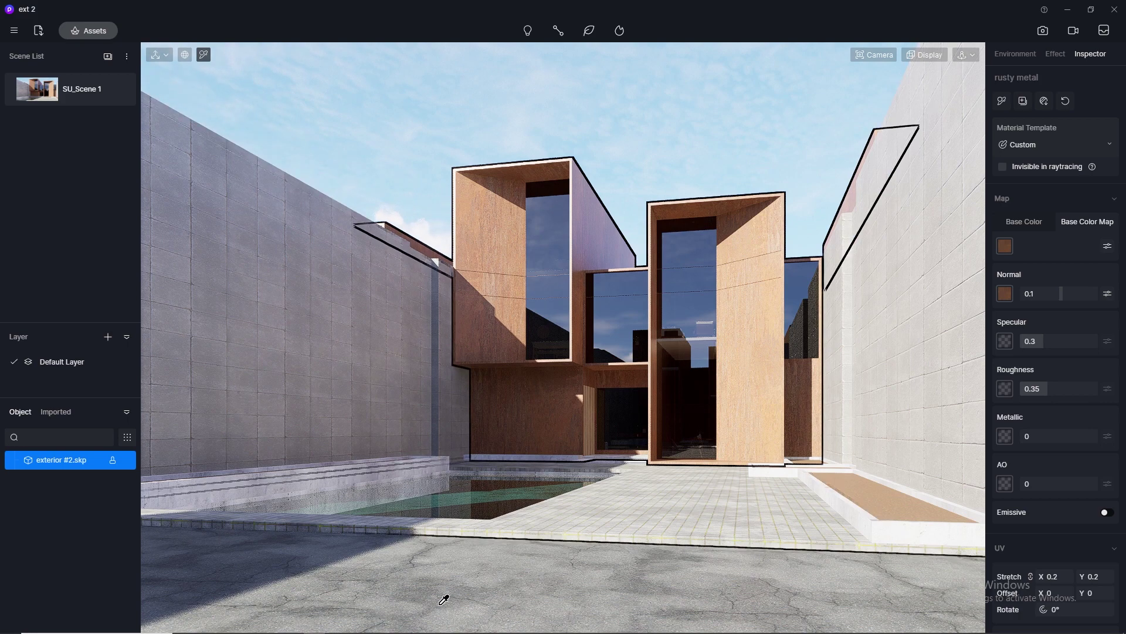
- Apply the asphalt 01 material from the Outdoor category of the material library to the road surface in the foreground
click(98, 32)
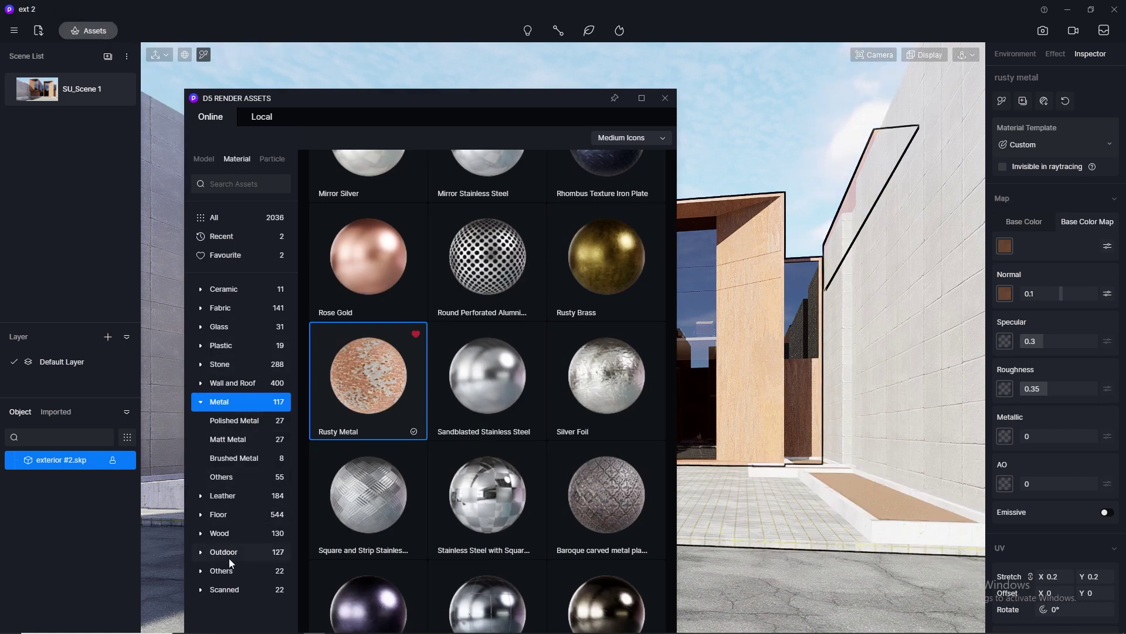
click(229, 554)
drag(301, 98, 635, 45)
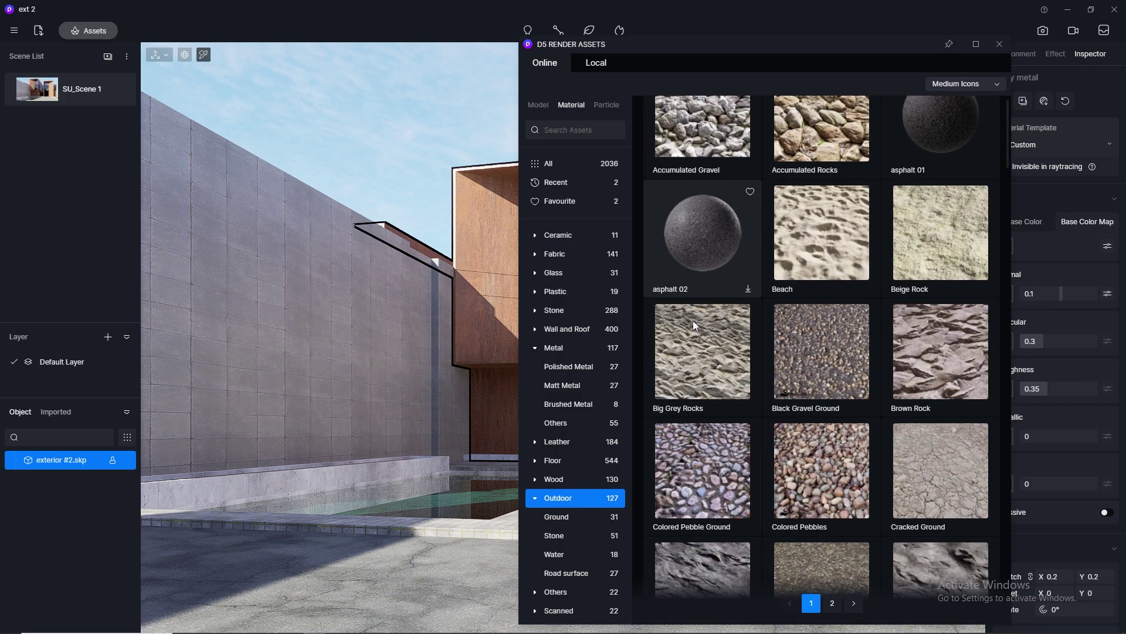
drag(937, 148, 505, 390)
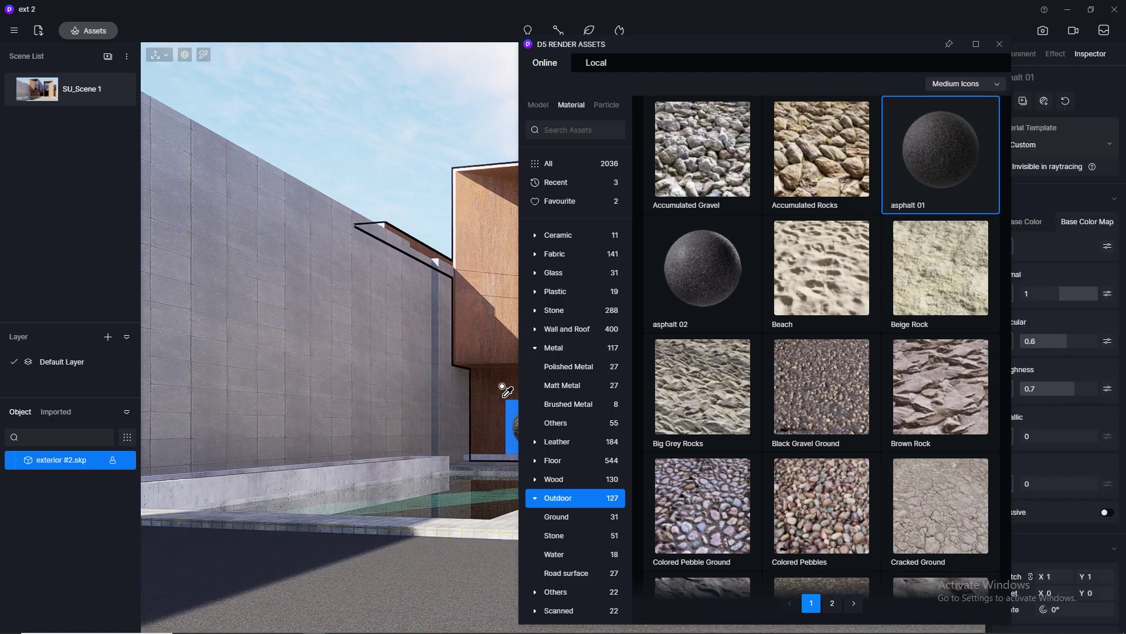
click(999, 44)
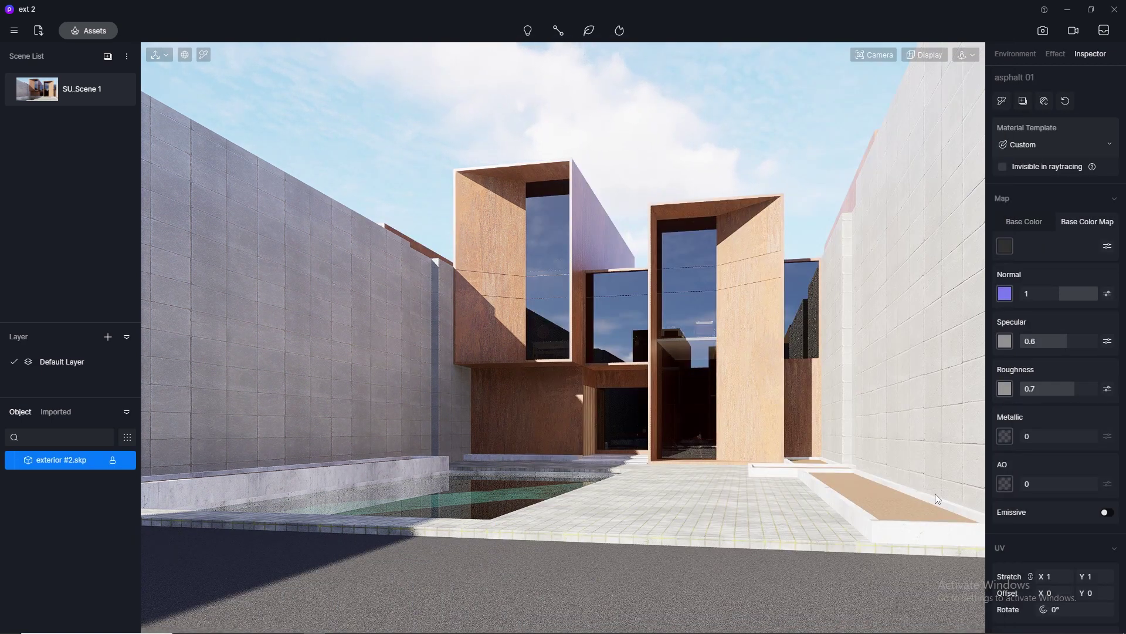
- Set the asphalt material's UV stretch to 0.5 and deselect it
click(1056, 578)
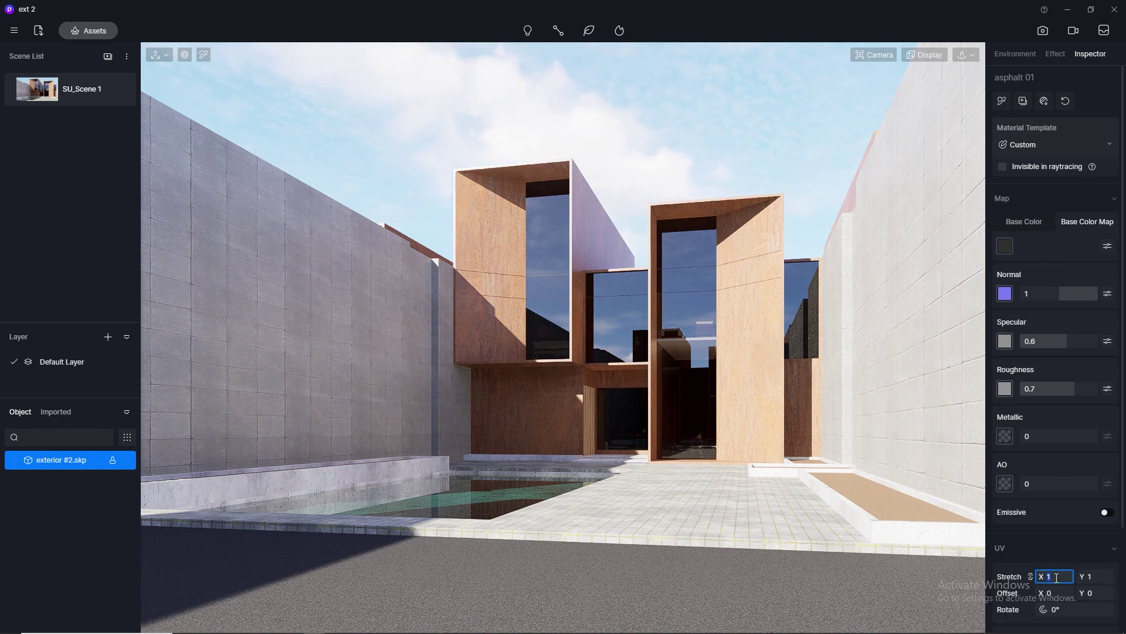
text(0.5)
key(Return)
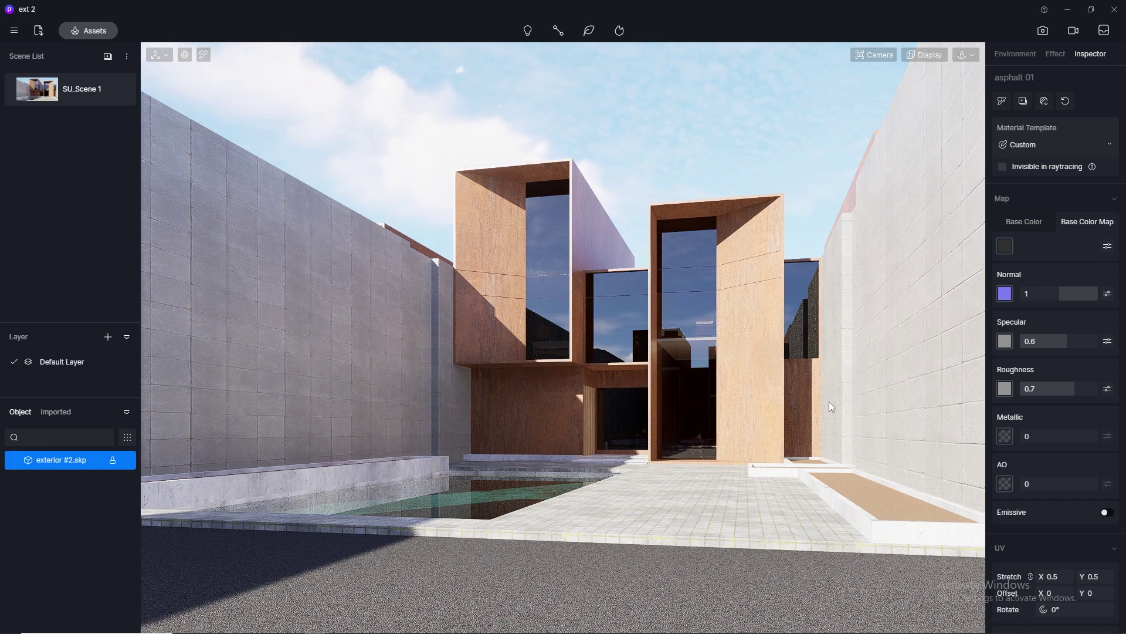
key(Escape)
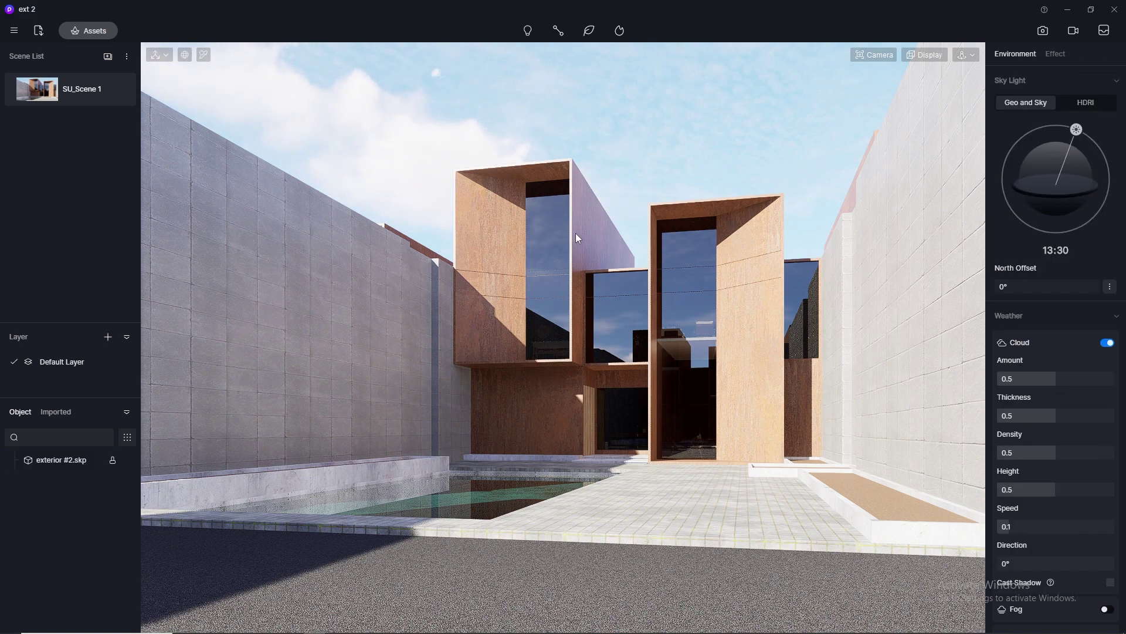
- Copy the courtyard paving's base color map into its normal map and set the normal strength to -1
click(203, 55)
click(678, 504)
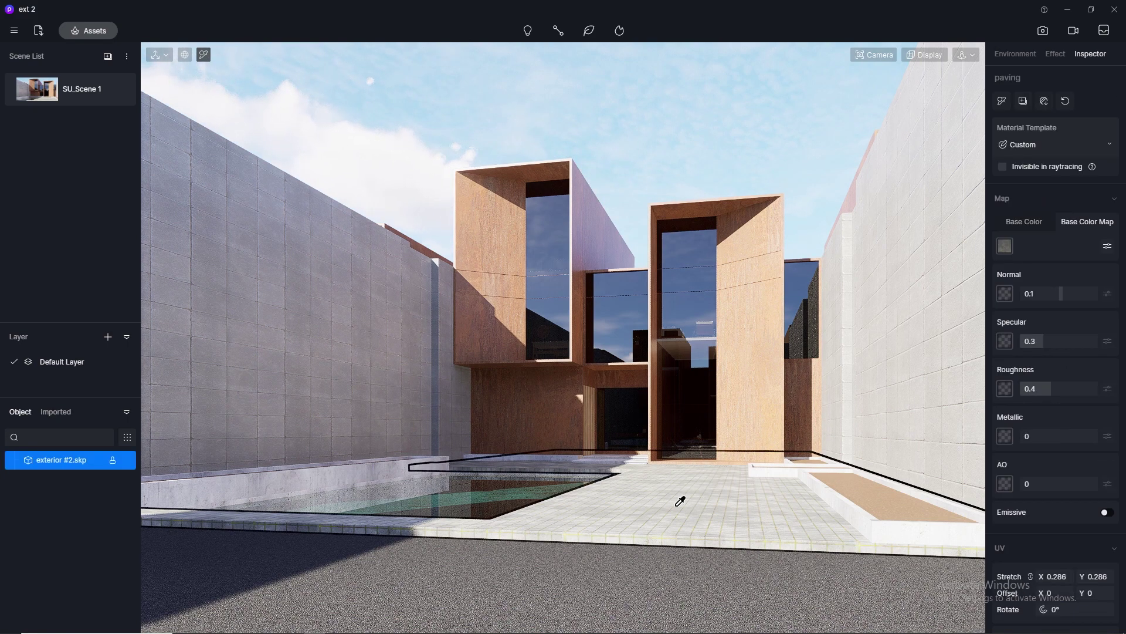
right_click(1003, 245)
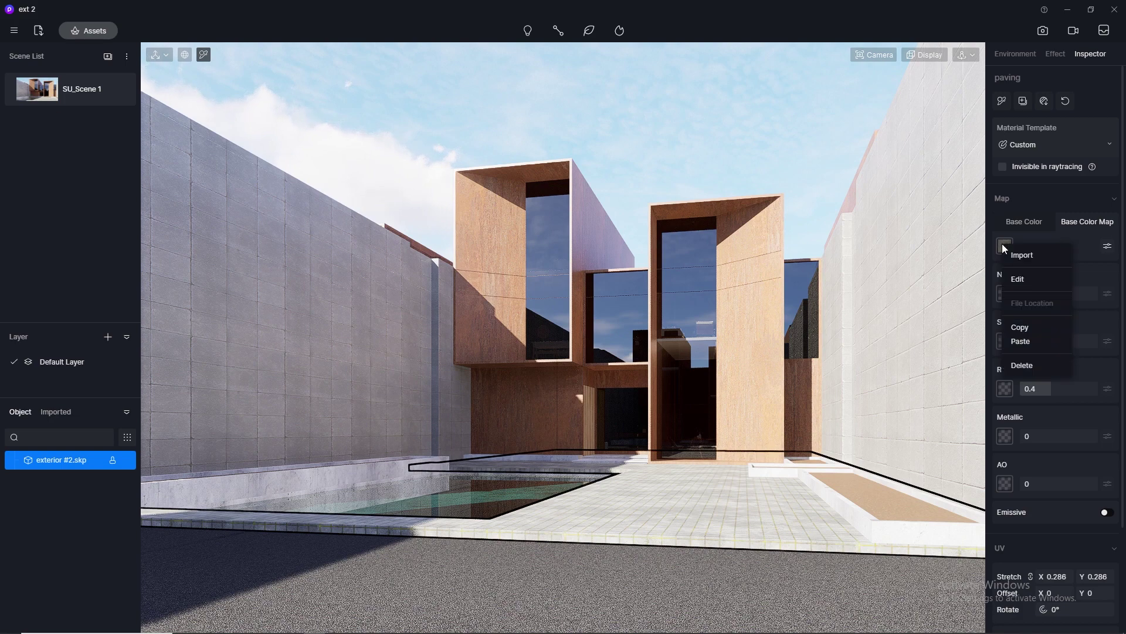
click(1032, 327)
right_click(1007, 291)
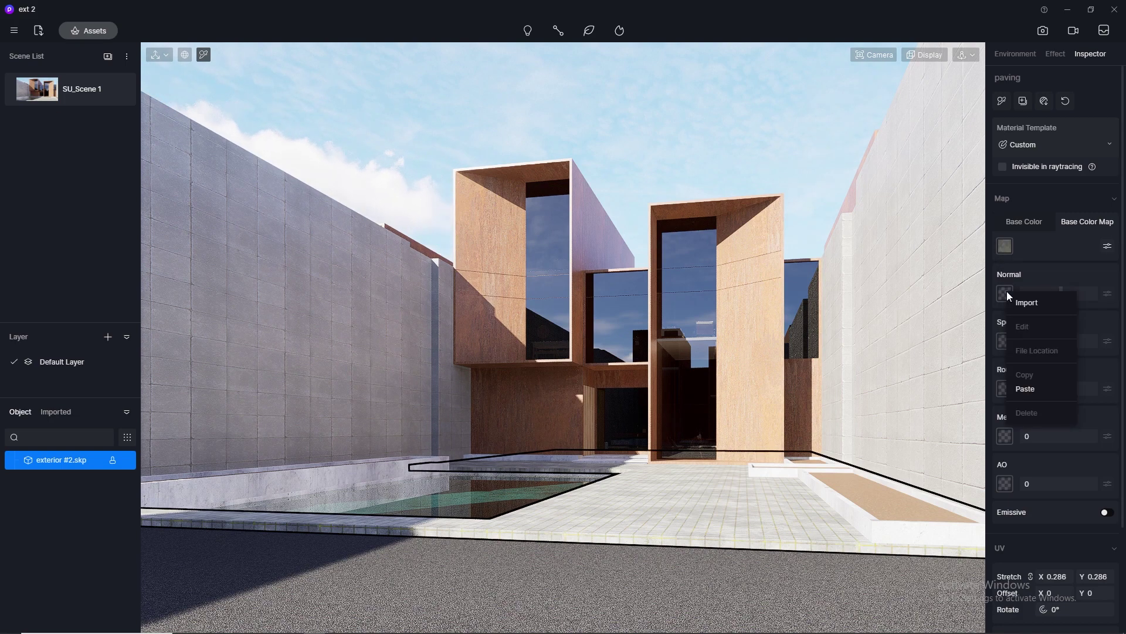
click(1034, 388)
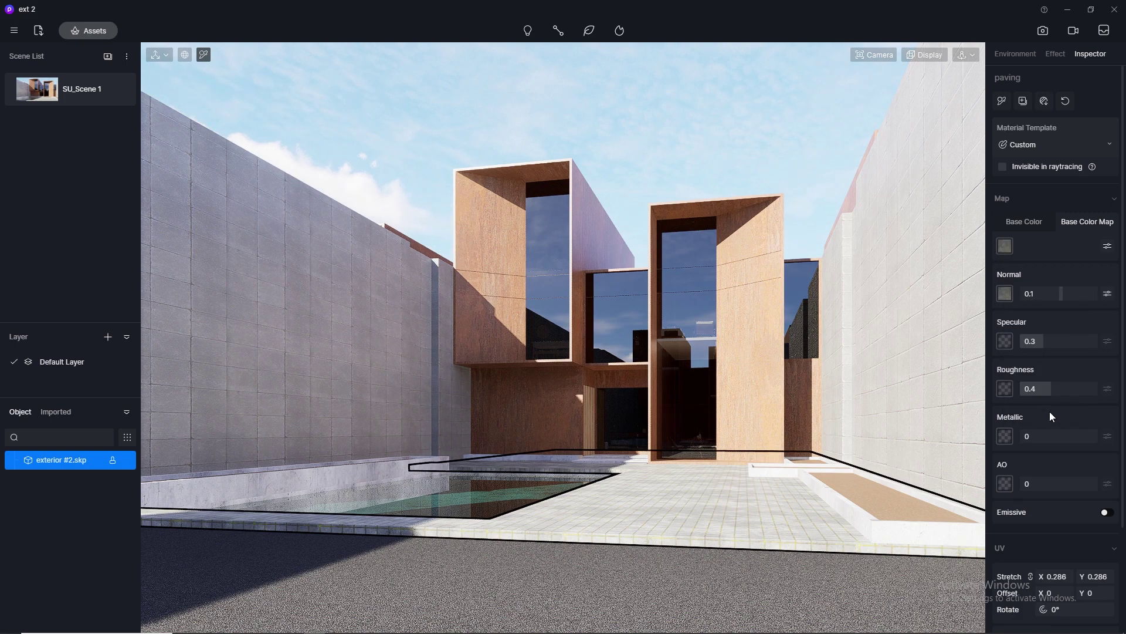
mouse_move(1061, 293)
mouse_down()
mouse_move(1082, 299)
mouse_move(1006, 300)
mouse_up()
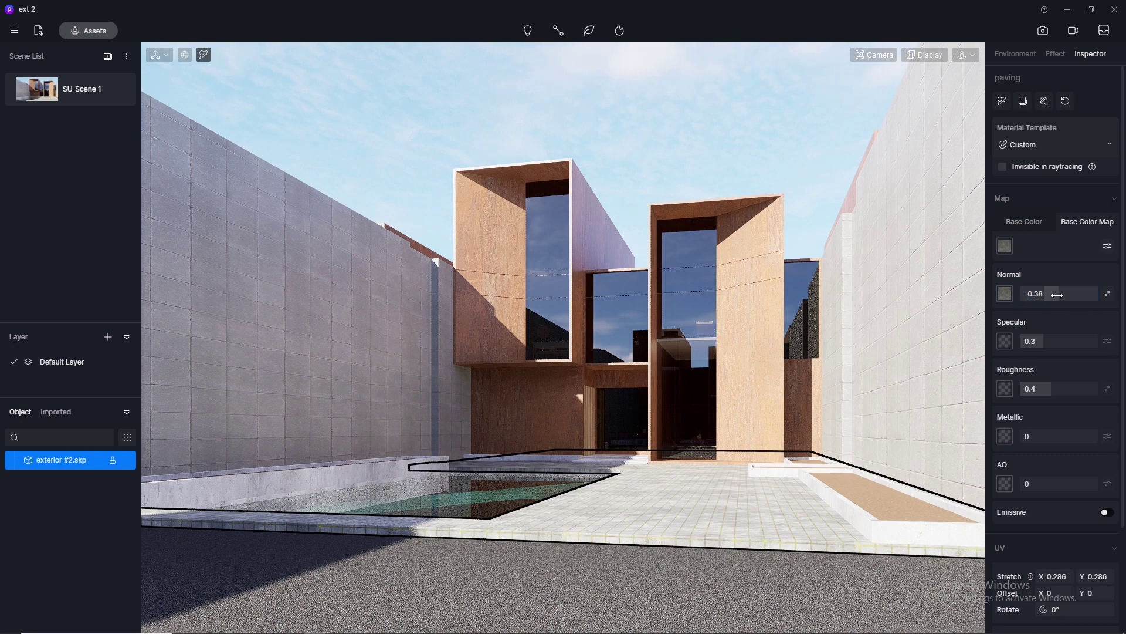
drag(1057, 295, 998, 311)
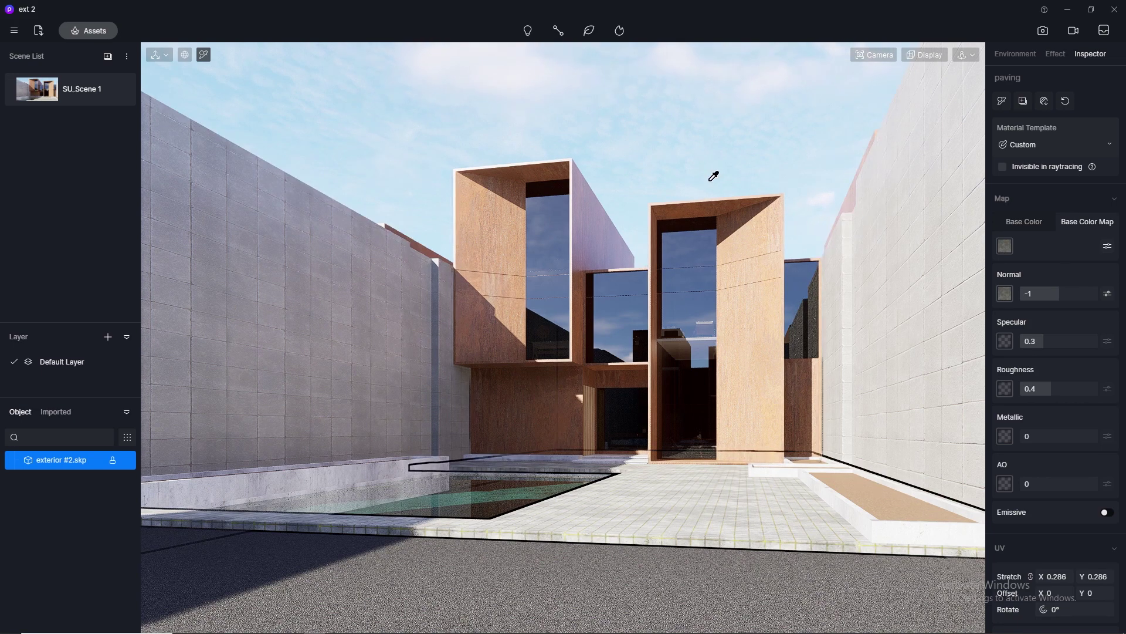
- Copy the planter dirt's base color map into its normal map and set the normal strength to -0.83
click(882, 499)
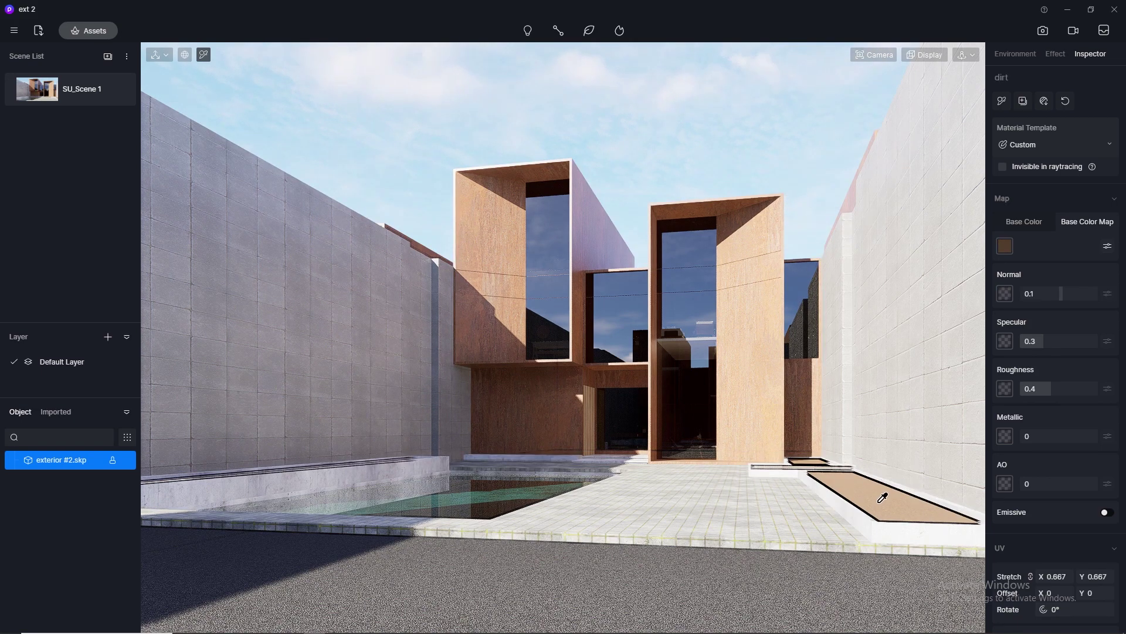
right_click(1011, 251)
click(1027, 331)
right_click(1014, 291)
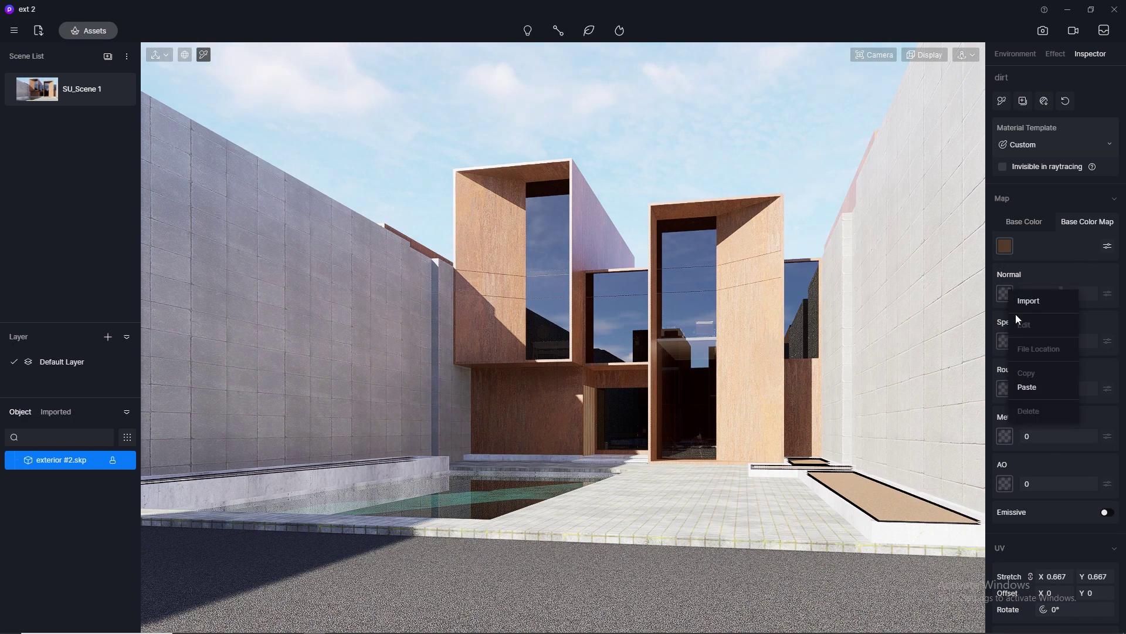
click(1027, 387)
drag(1053, 295, 1026, 297)
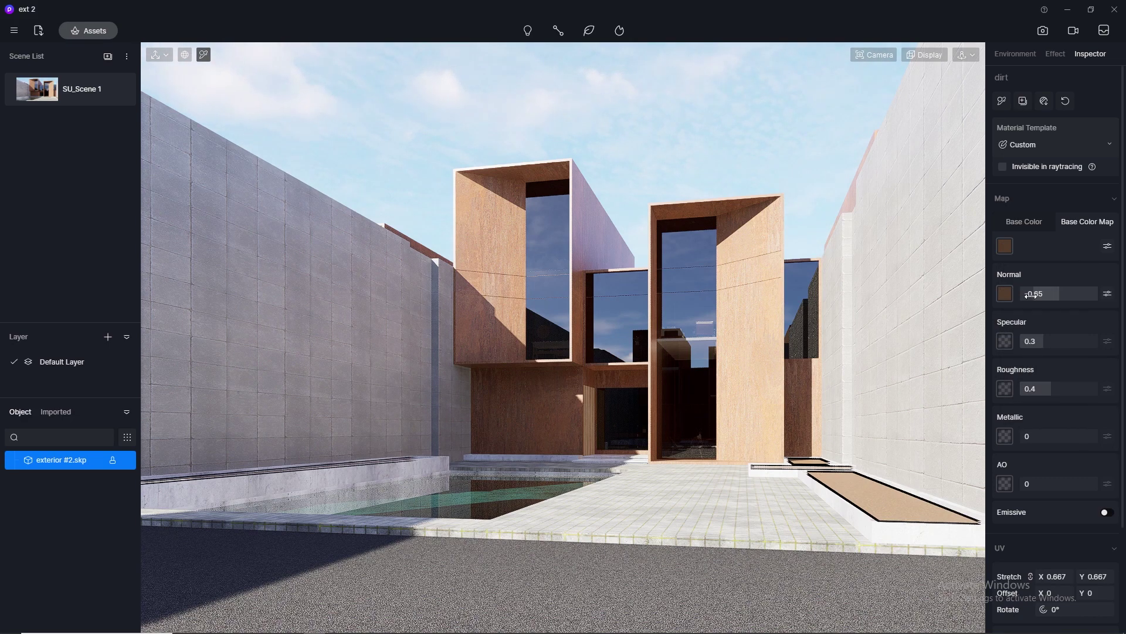
click(778, 496)
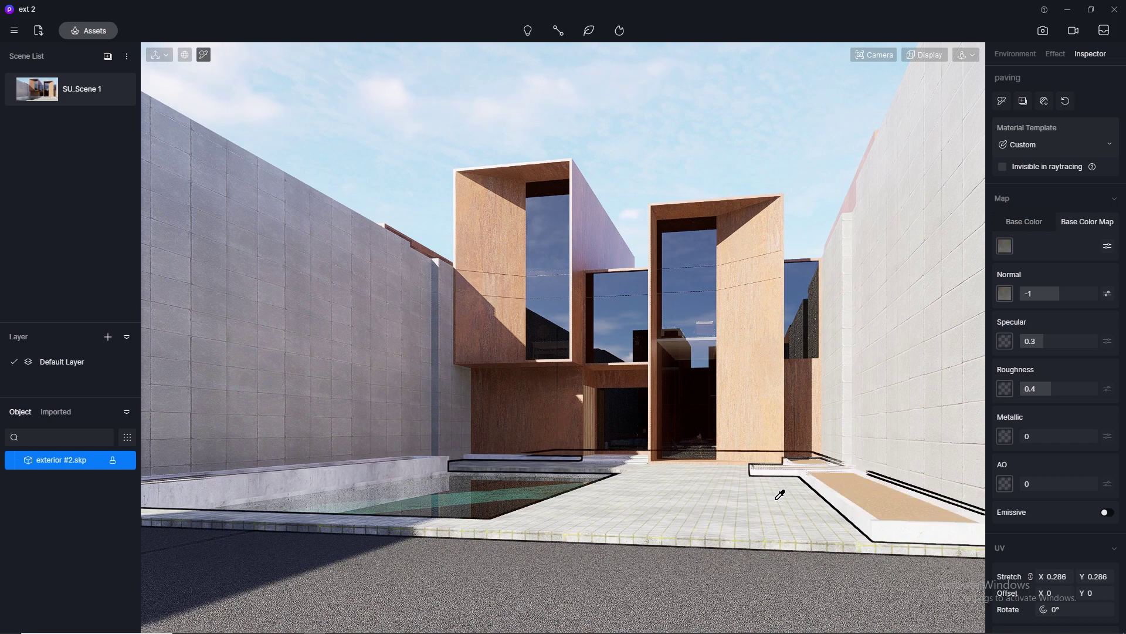
- Replace the dirt in the planter beds with the Moss material from the Outdoor category of the material library
click(861, 486)
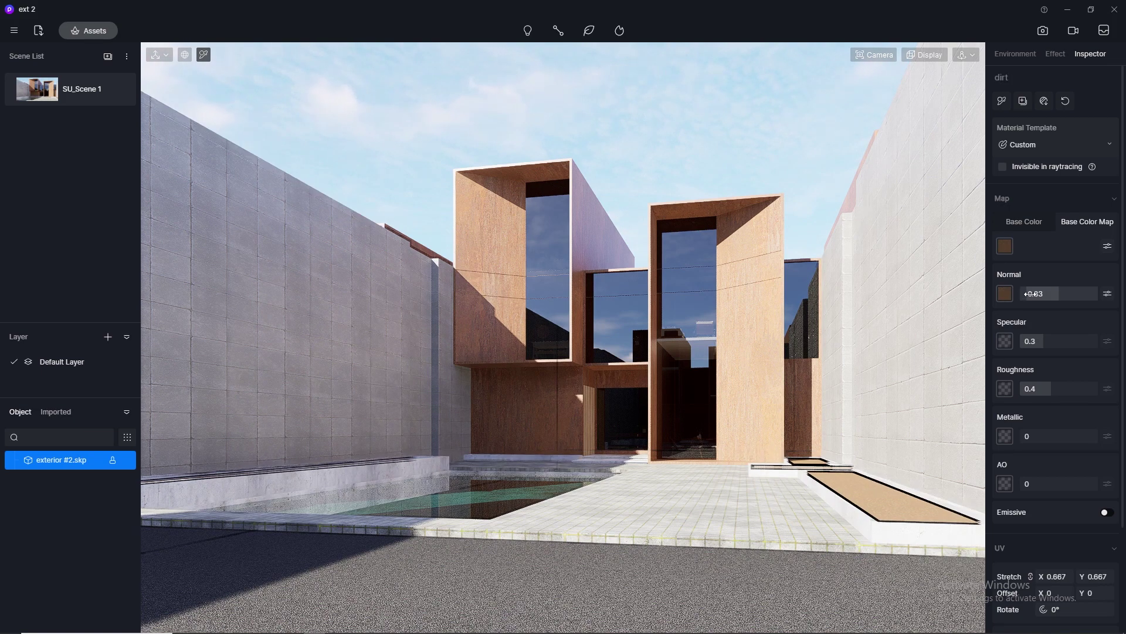
click(98, 31)
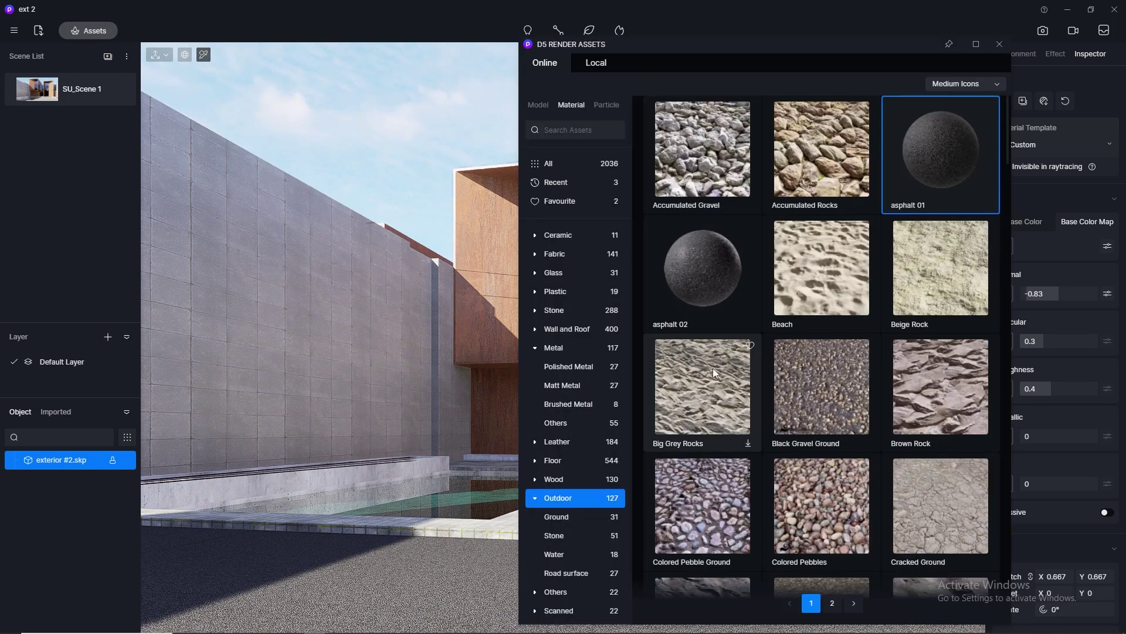
drag(707, 47, 493, 68)
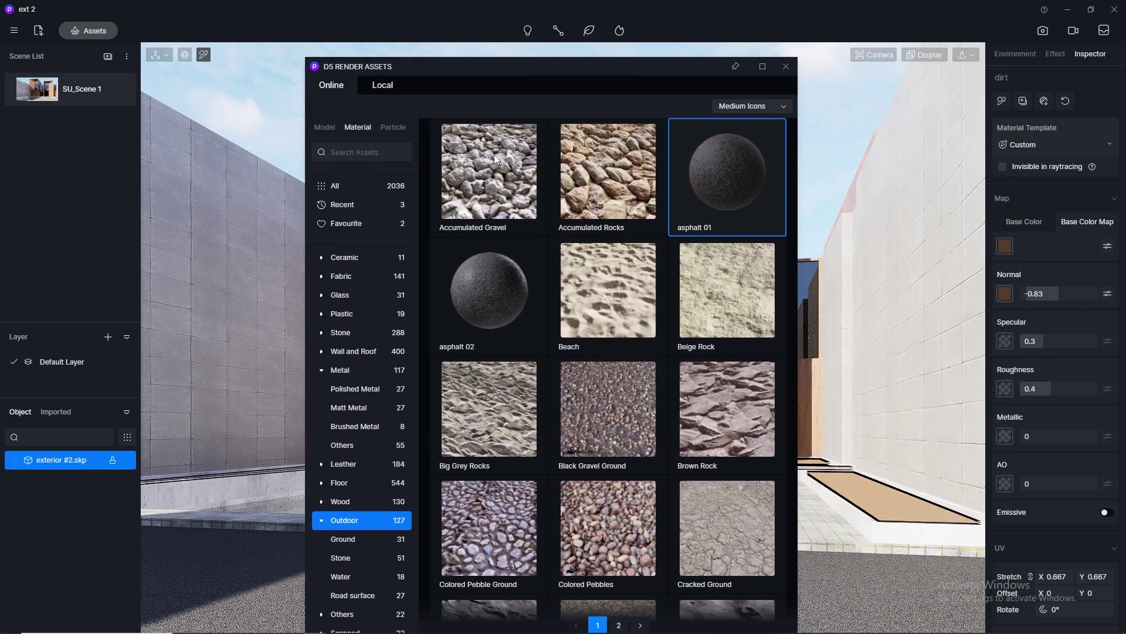
scroll(782, 280, down, 5)
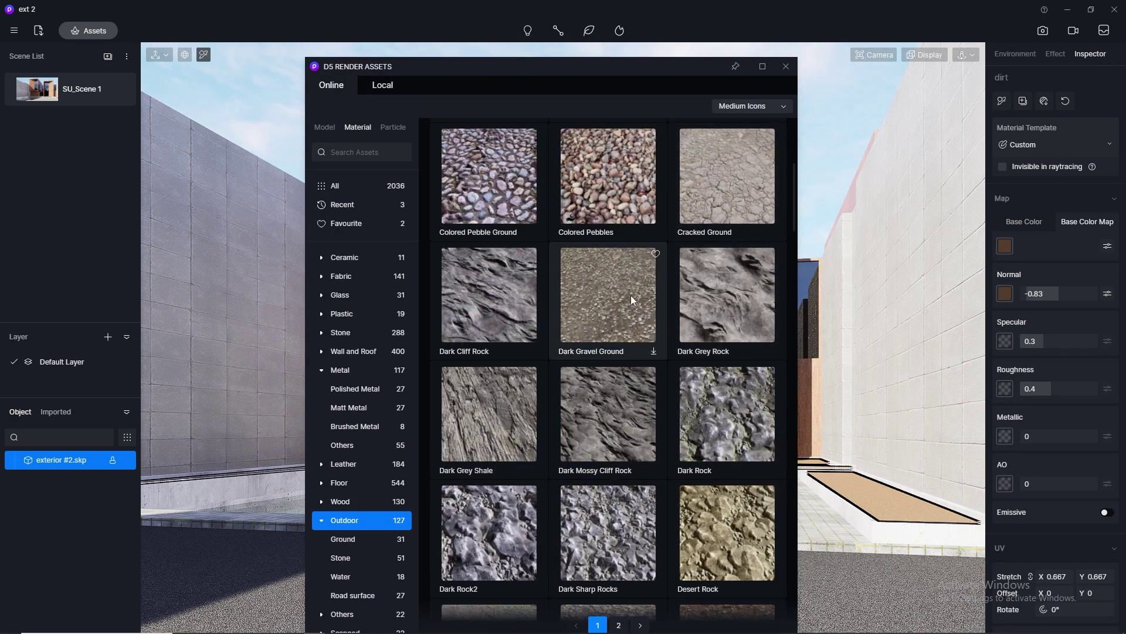
click(650, 351)
scroll(647, 357, down, 3)
scroll(645, 353, down, 3)
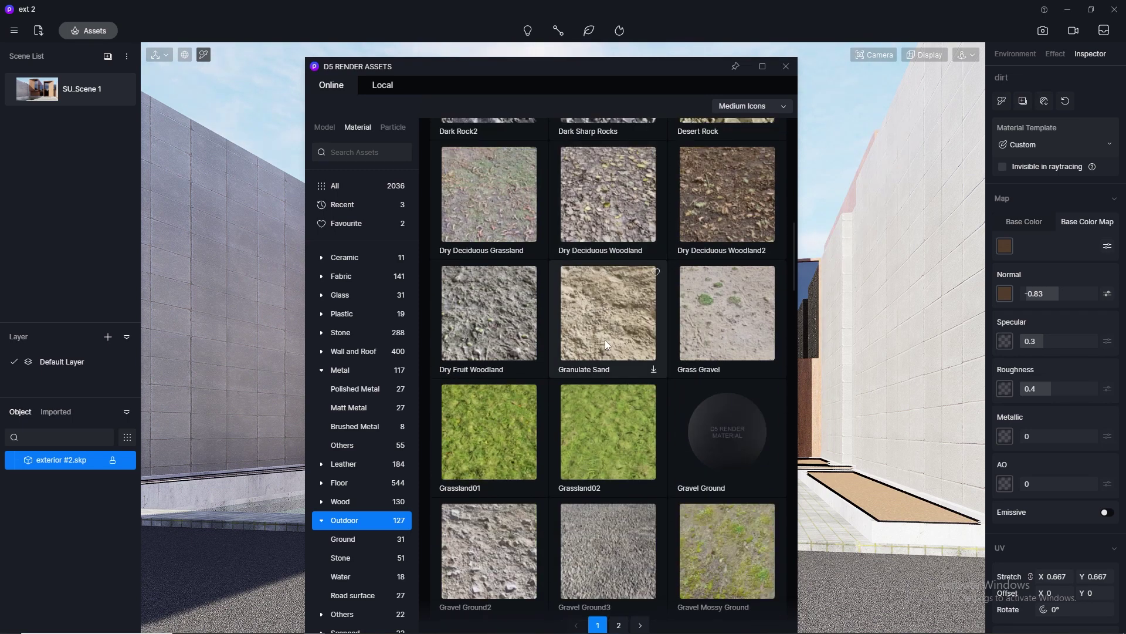
scroll(548, 395, down, 3)
scroll(548, 394, down, 12)
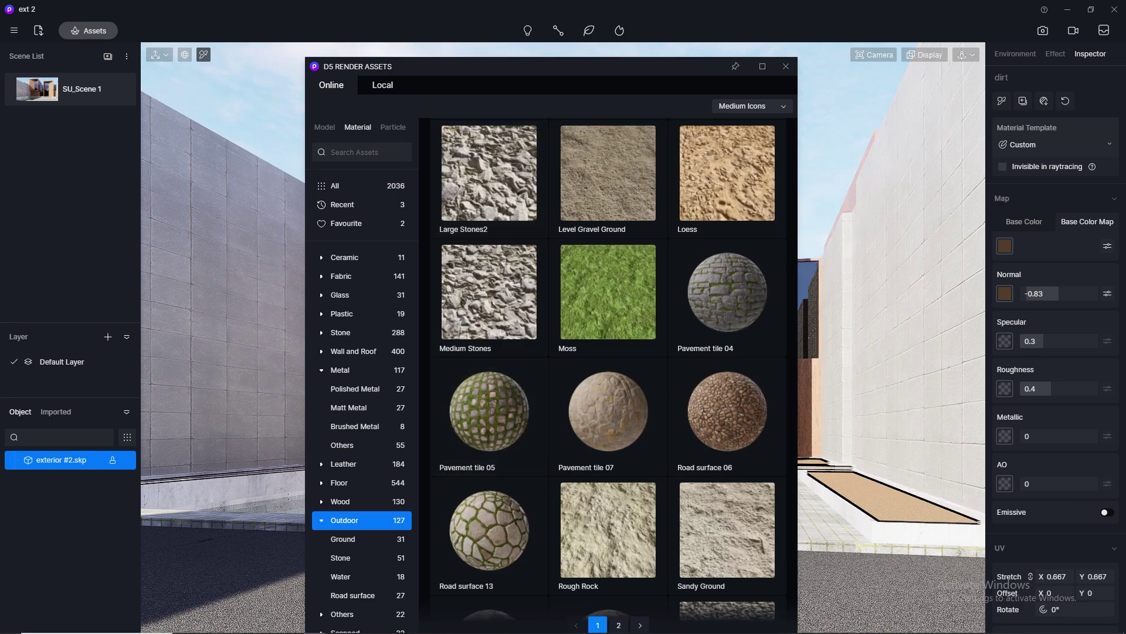
scroll(446, 332, up, 1)
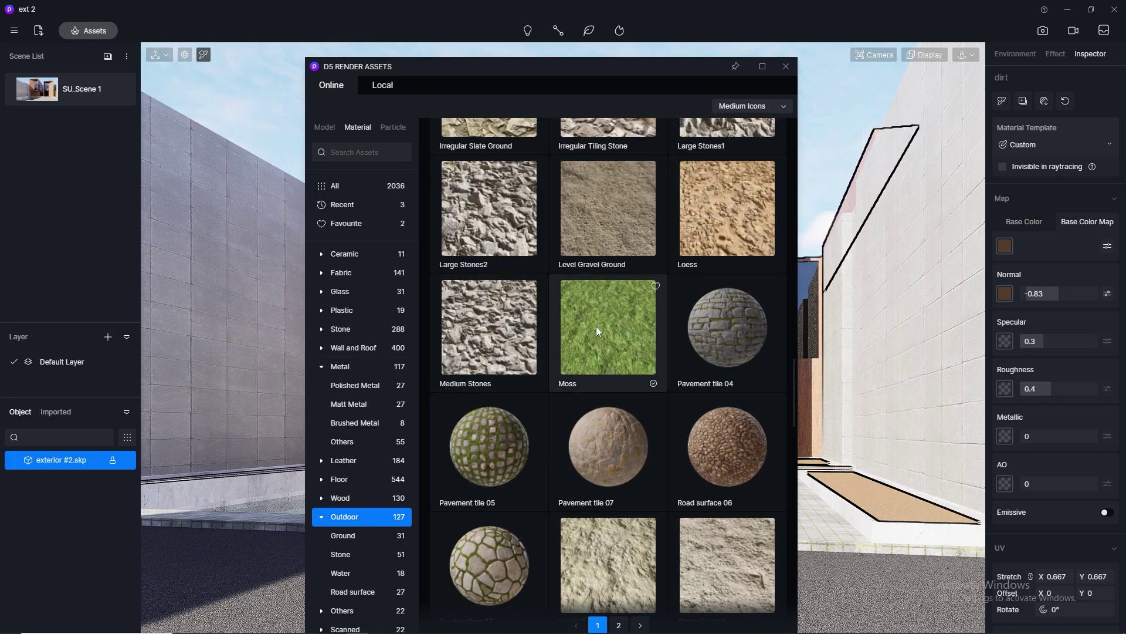
drag(596, 326, 825, 296)
scroll(540, 156, up, 2)
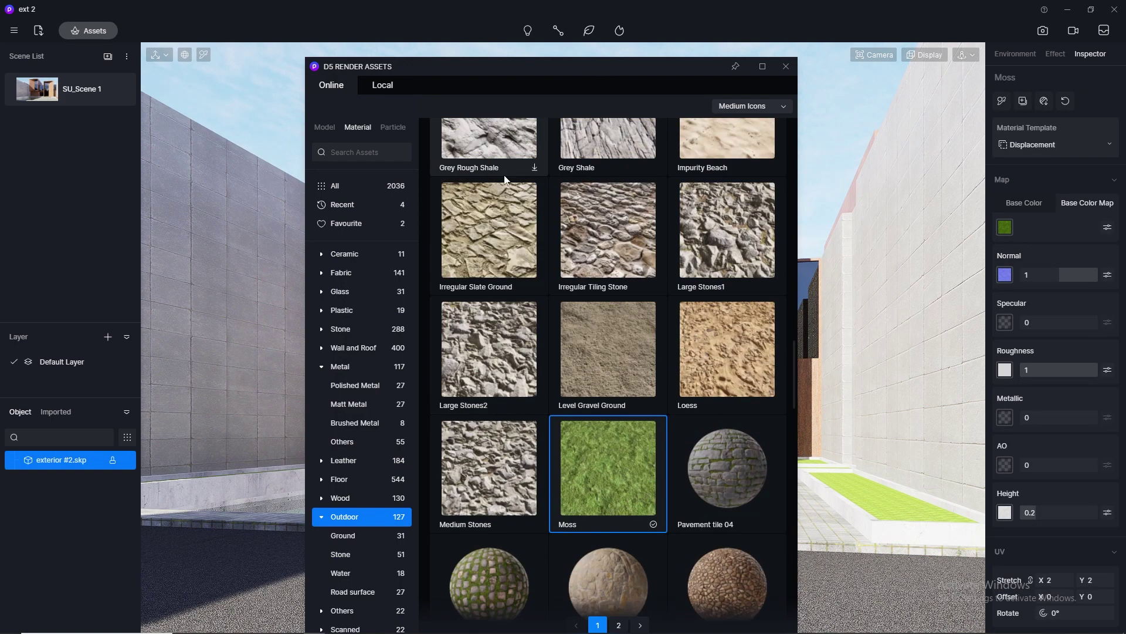
click(786, 66)
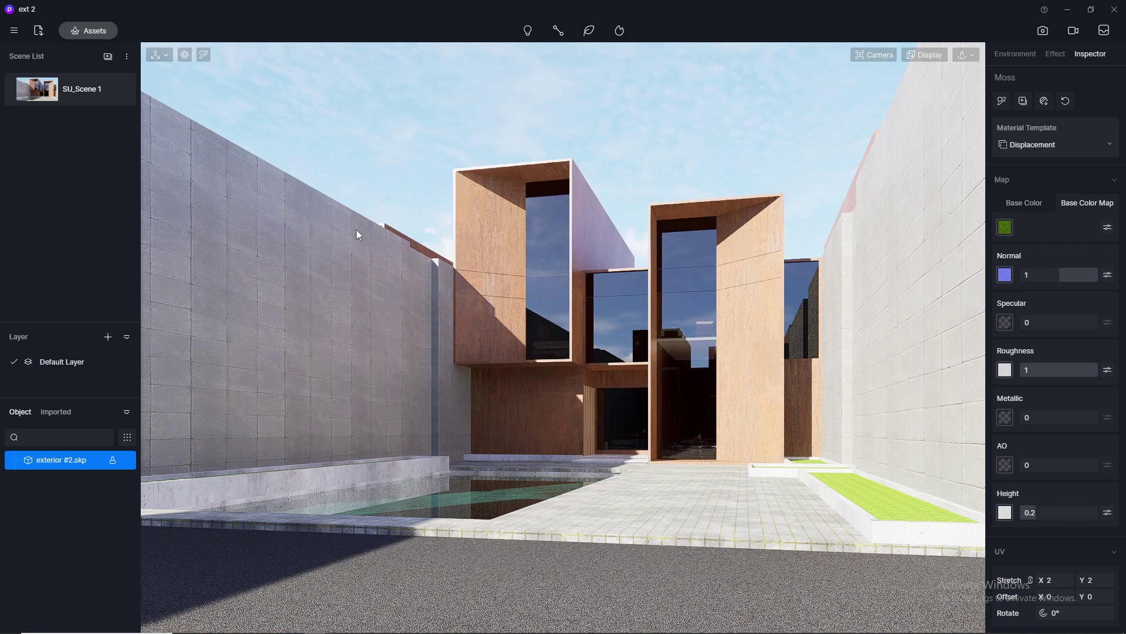
- Pick the concrete plaster on the planter edge beside the pool and copy its base color map into its normal map
scroll(424, 385, up, 3)
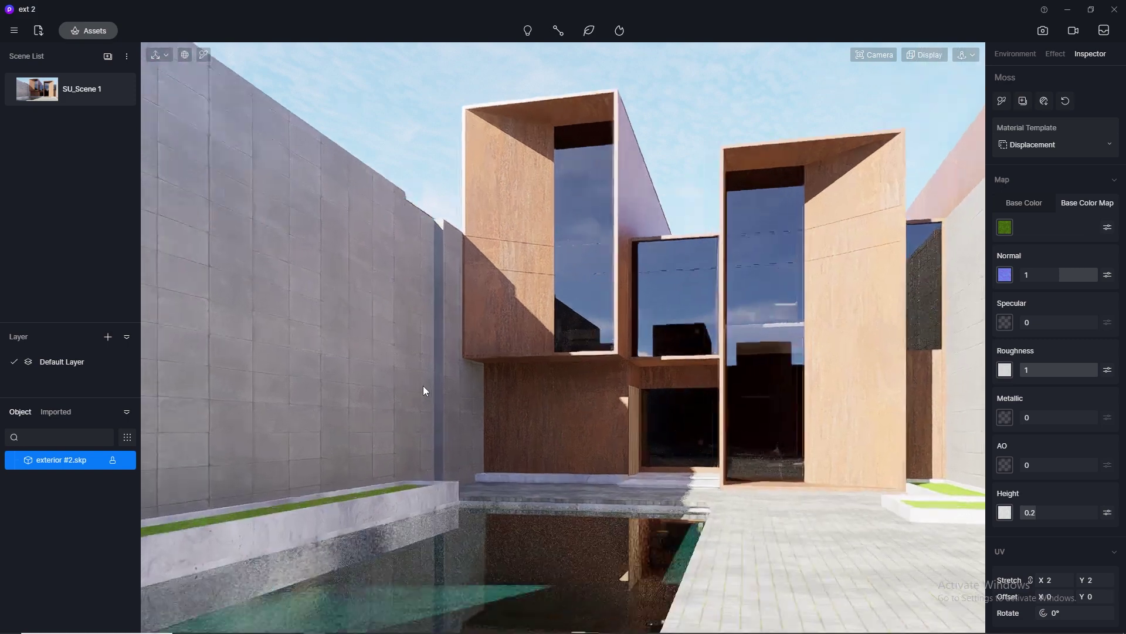
scroll(448, 316, down, 2)
middle_drag(448, 316, 431, 383)
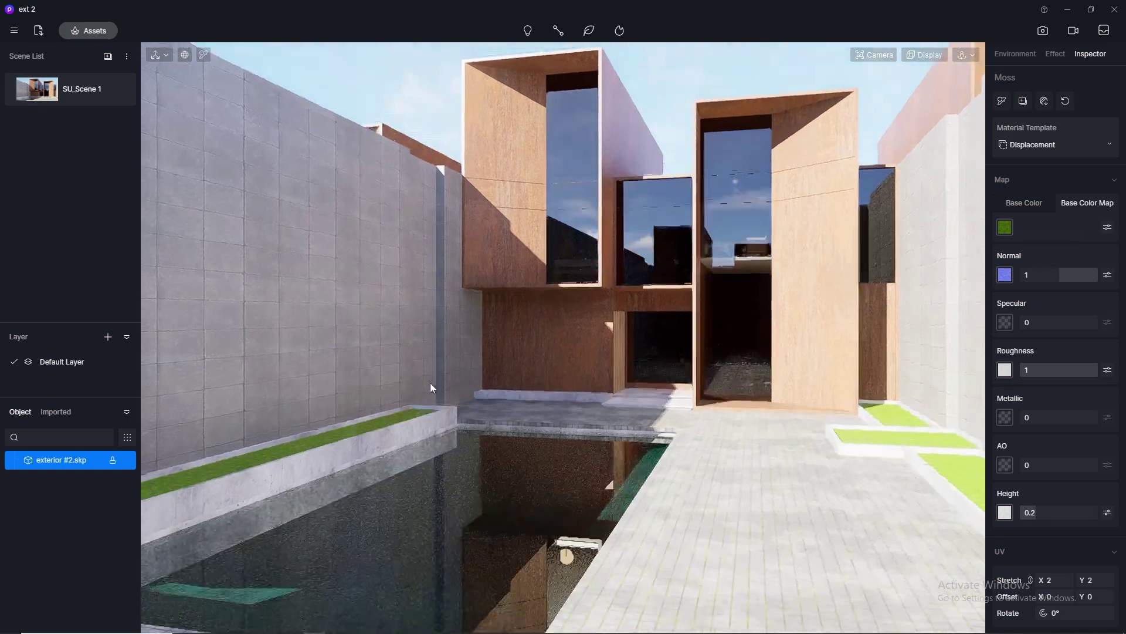
right_drag(430, 383, 567, 369)
click(203, 54)
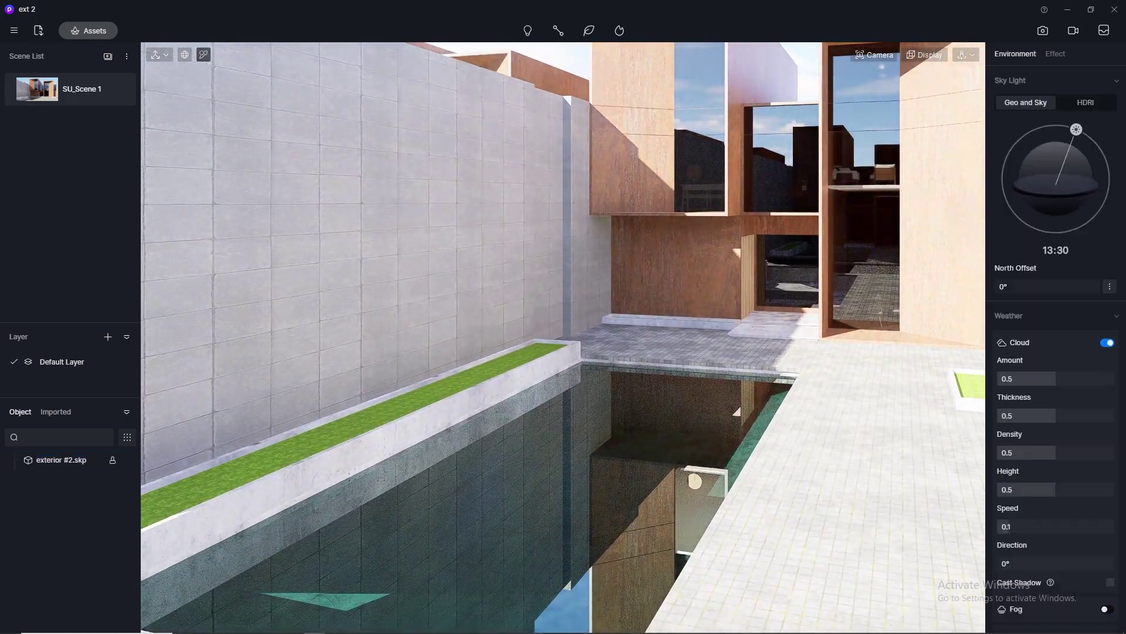
click(489, 392)
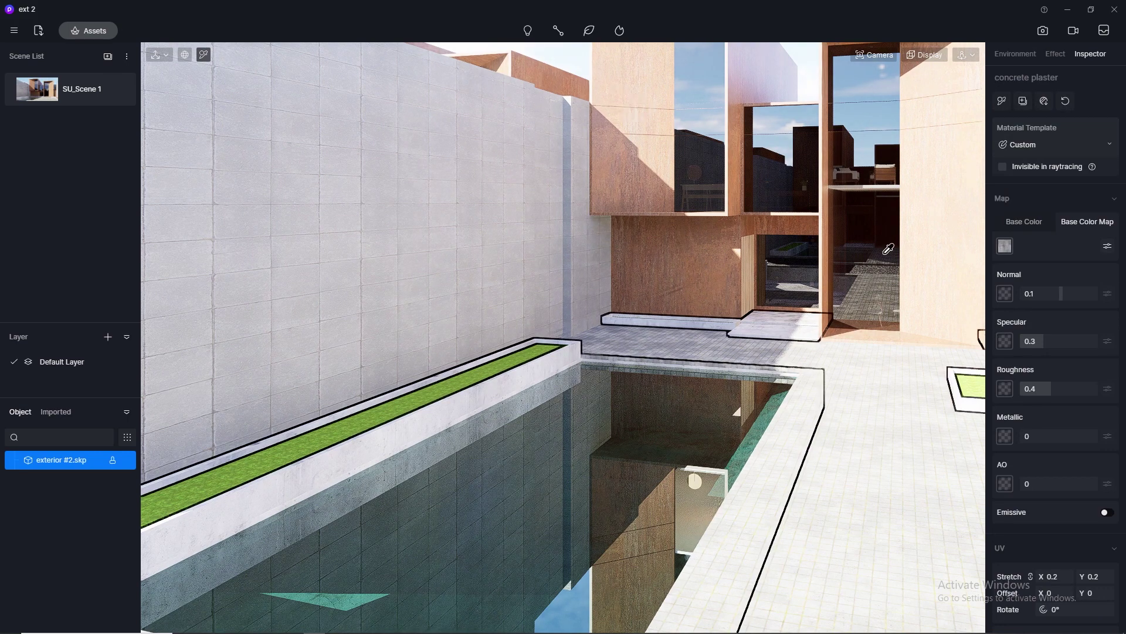
click(1004, 247)
click(1023, 328)
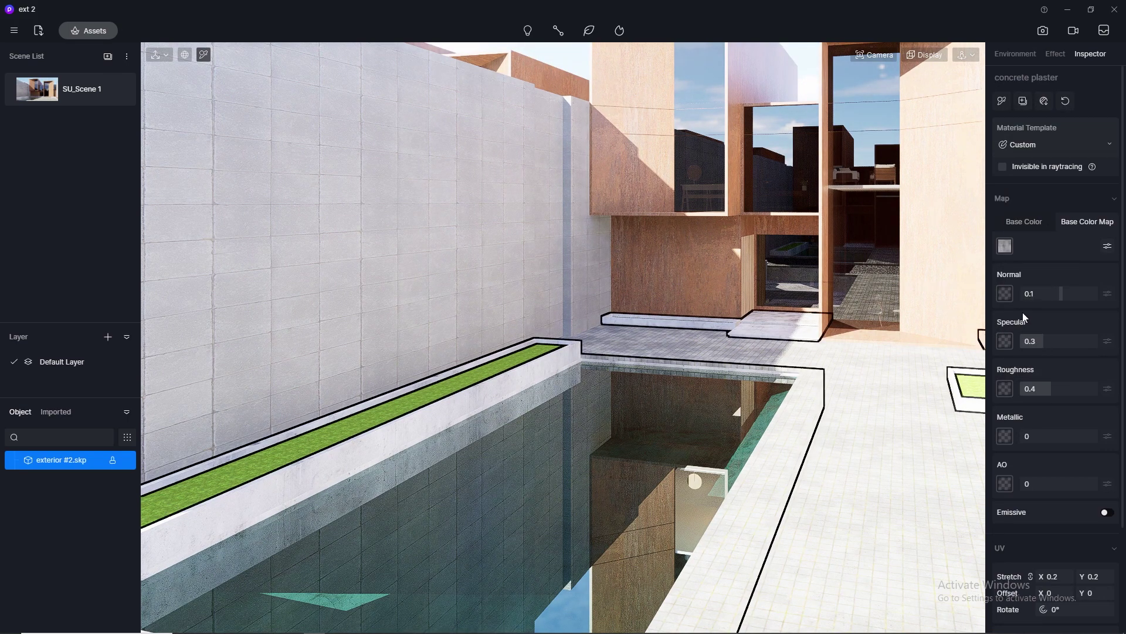
click(1005, 295)
click(1029, 388)
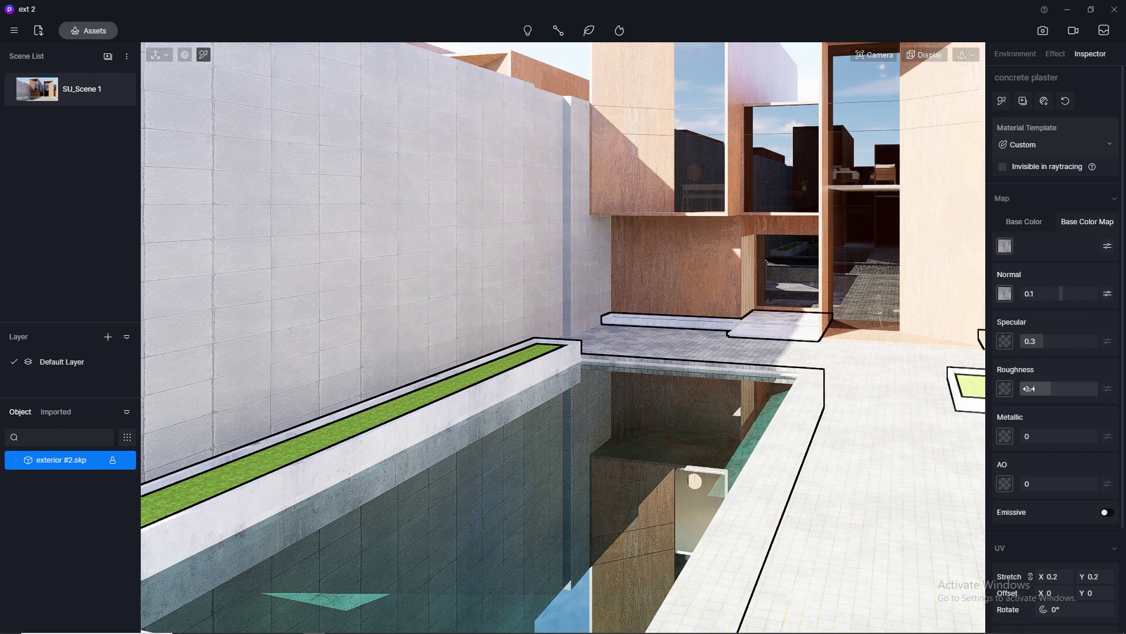
- Search the online material library for "concrete" and look through the results for an alternative to the concrete plaster
click(87, 33)
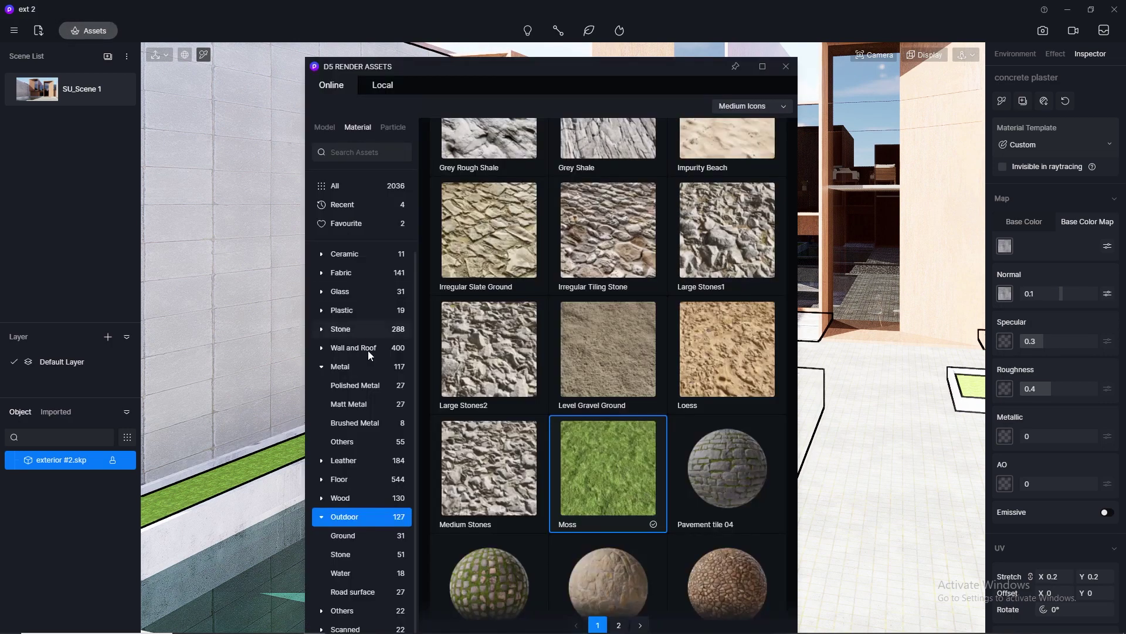
click(357, 186)
click(354, 151)
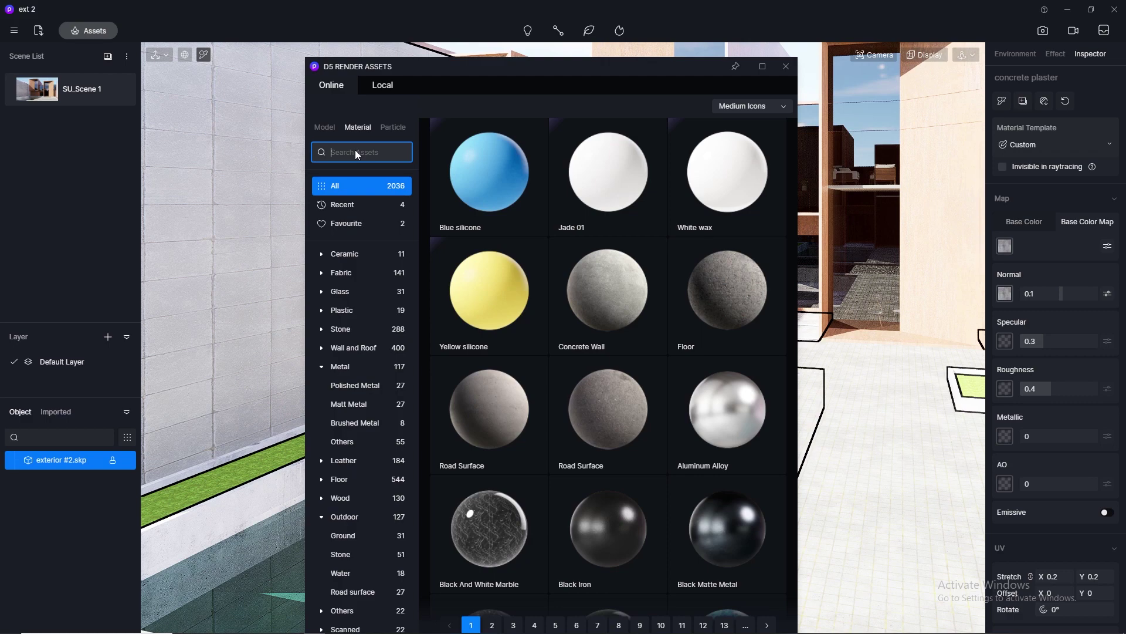
text(concrete)
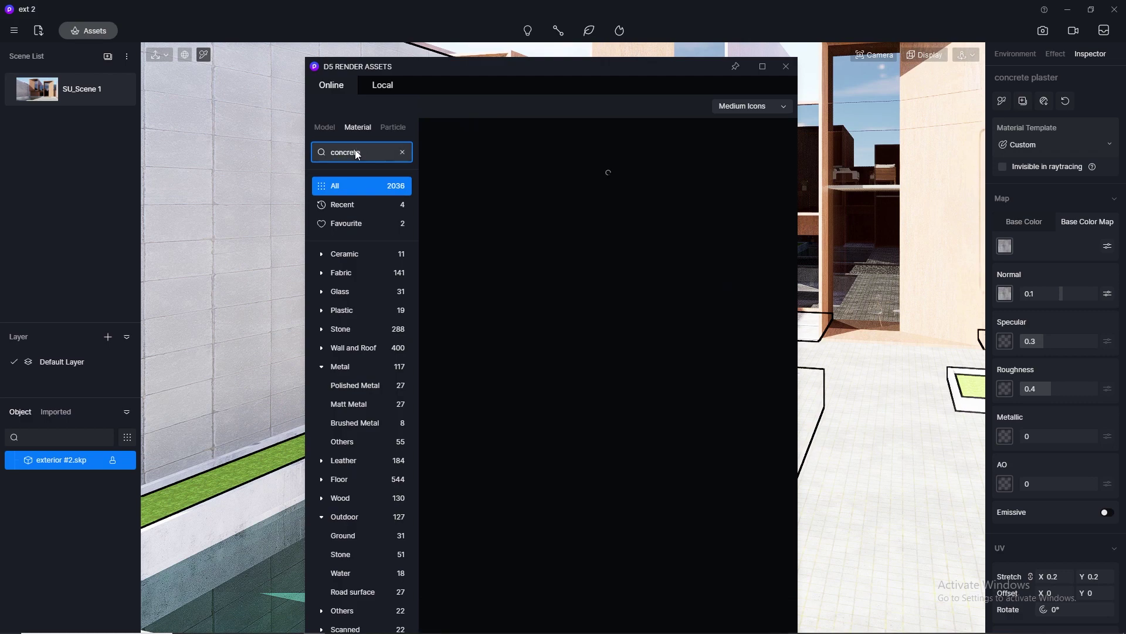
drag(428, 69, 669, 62)
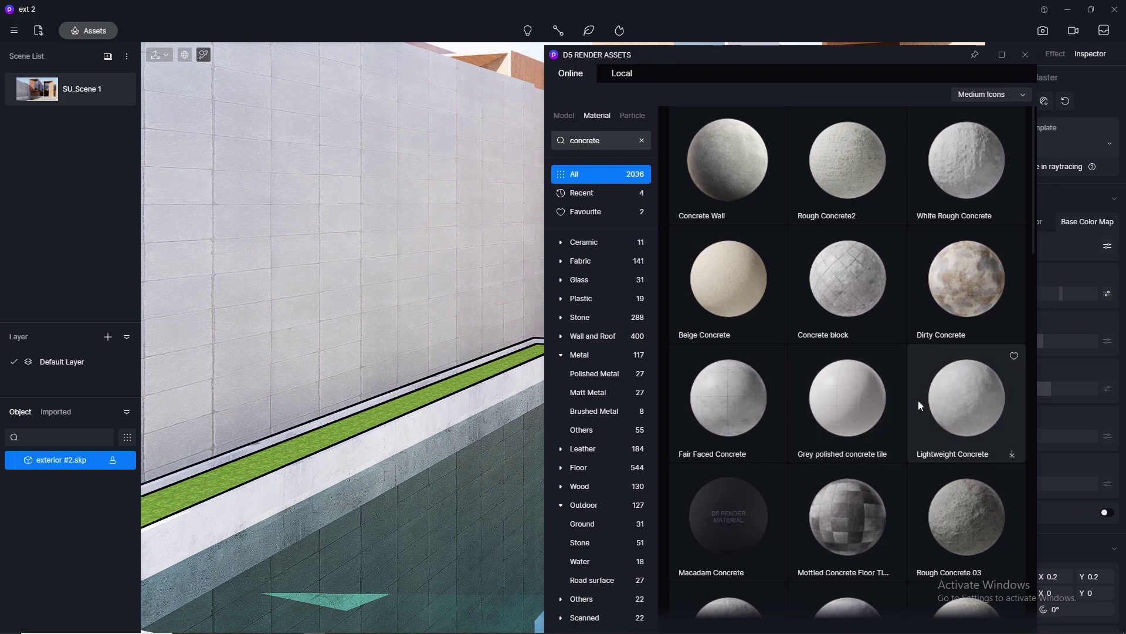
scroll(867, 333, down, 10)
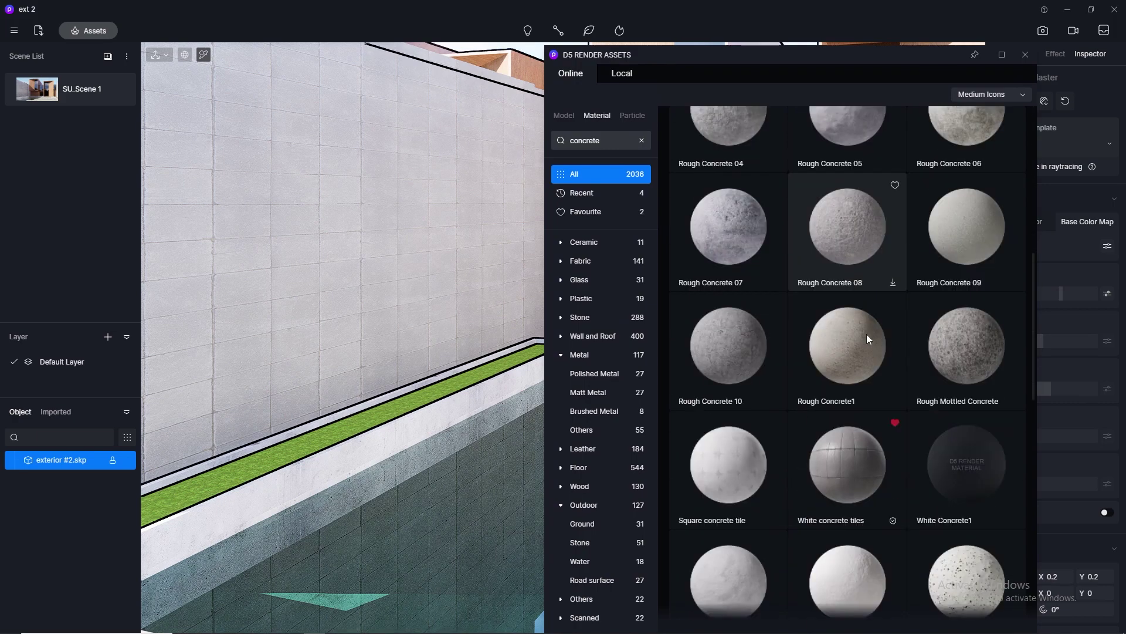
scroll(868, 339, down, 8)
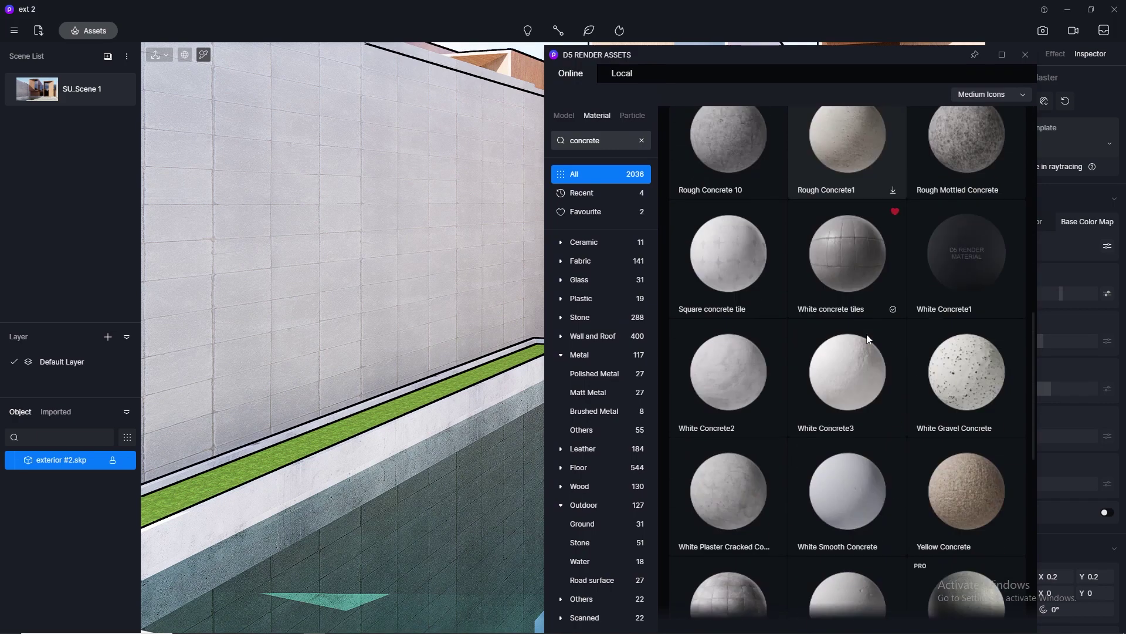
scroll(867, 333, down, 6)
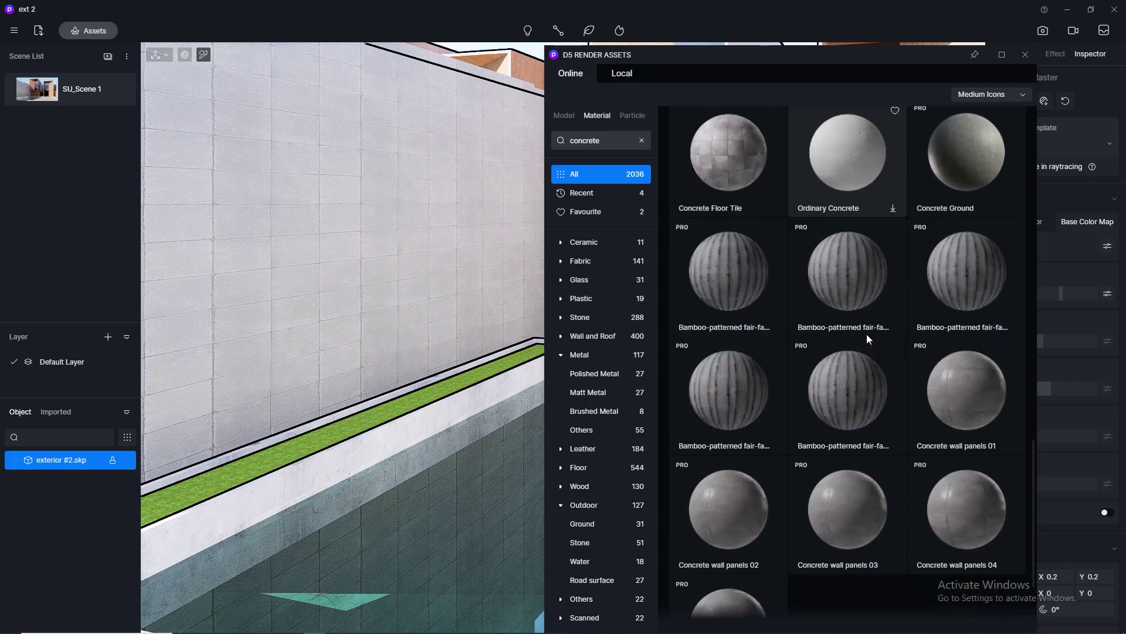
scroll(867, 334, up, 13)
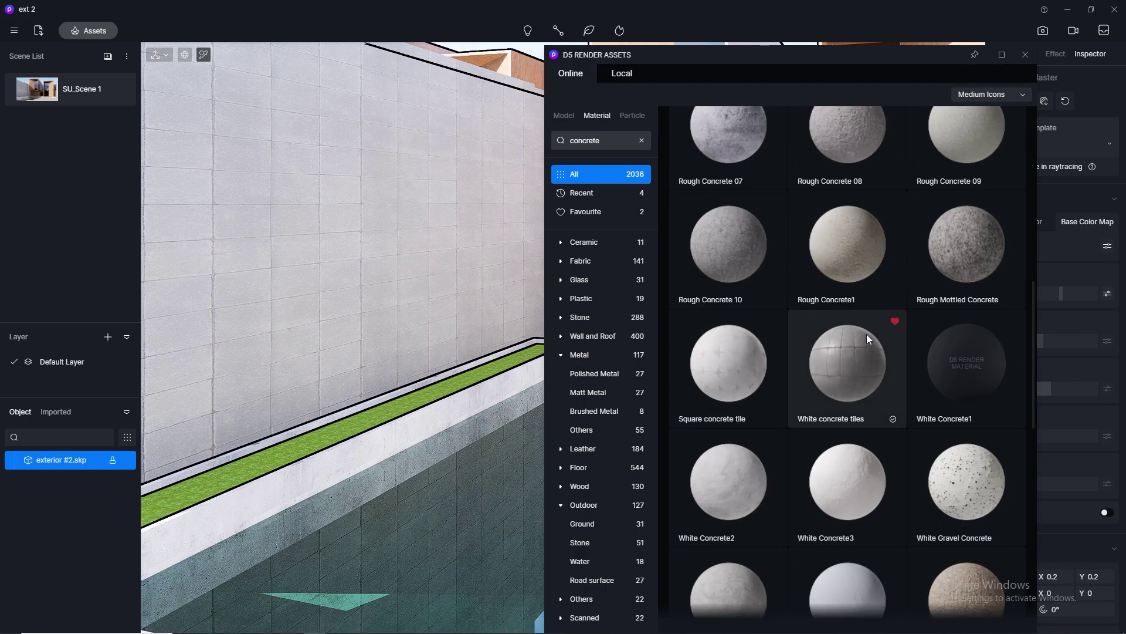
scroll(867, 334, up, 6)
key(Escape)
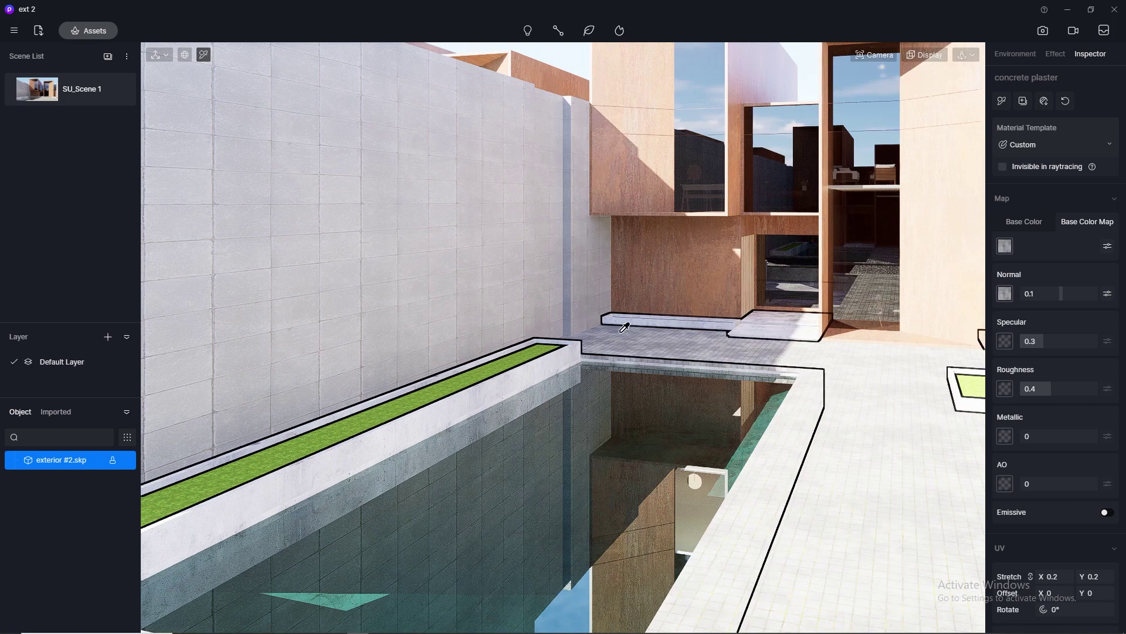
- Set the concrete plaster's normal strength to -1 and its specular to 0.5, and return to the SU_Scene 1 view
drag(1043, 295, 1005, 305)
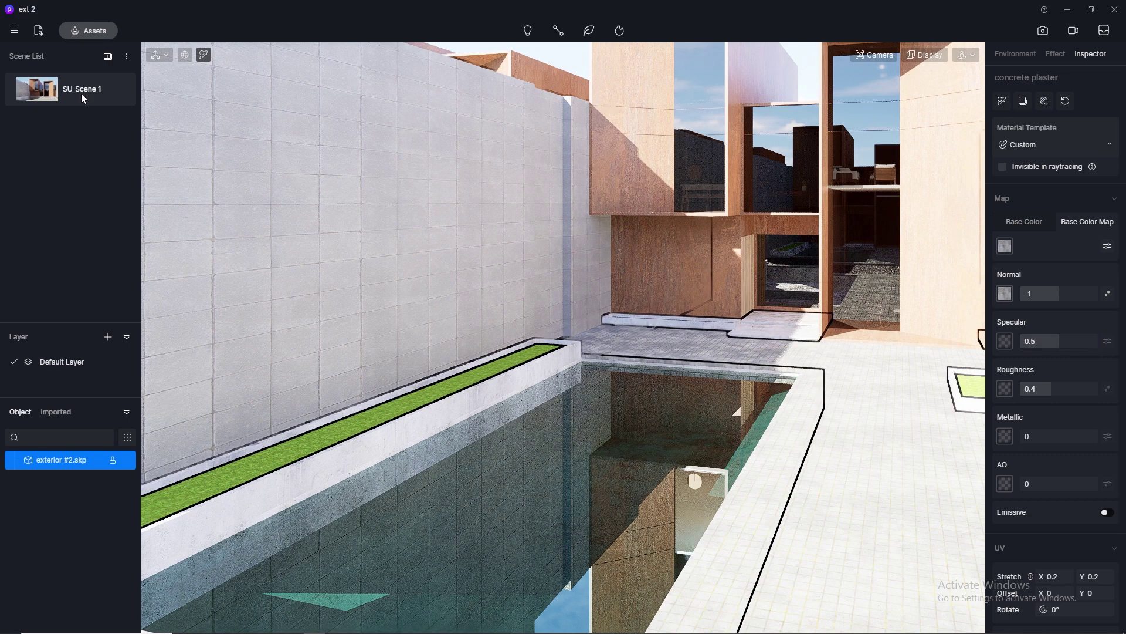
click(36, 93)
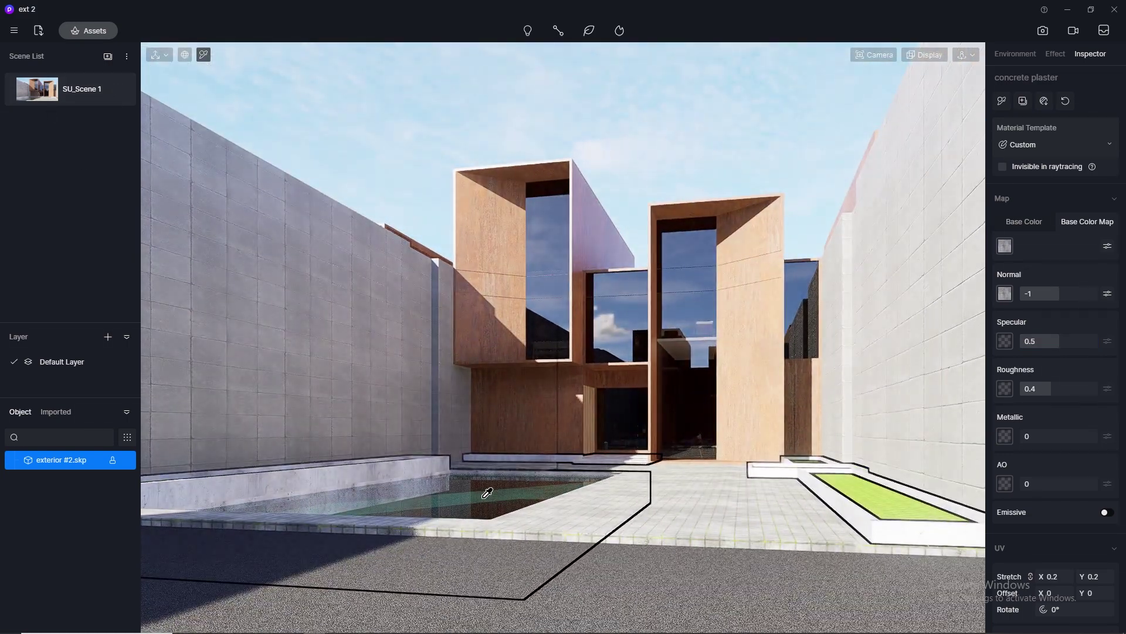
- Pick the pool's water surface material and change its material template to Water
click(479, 497)
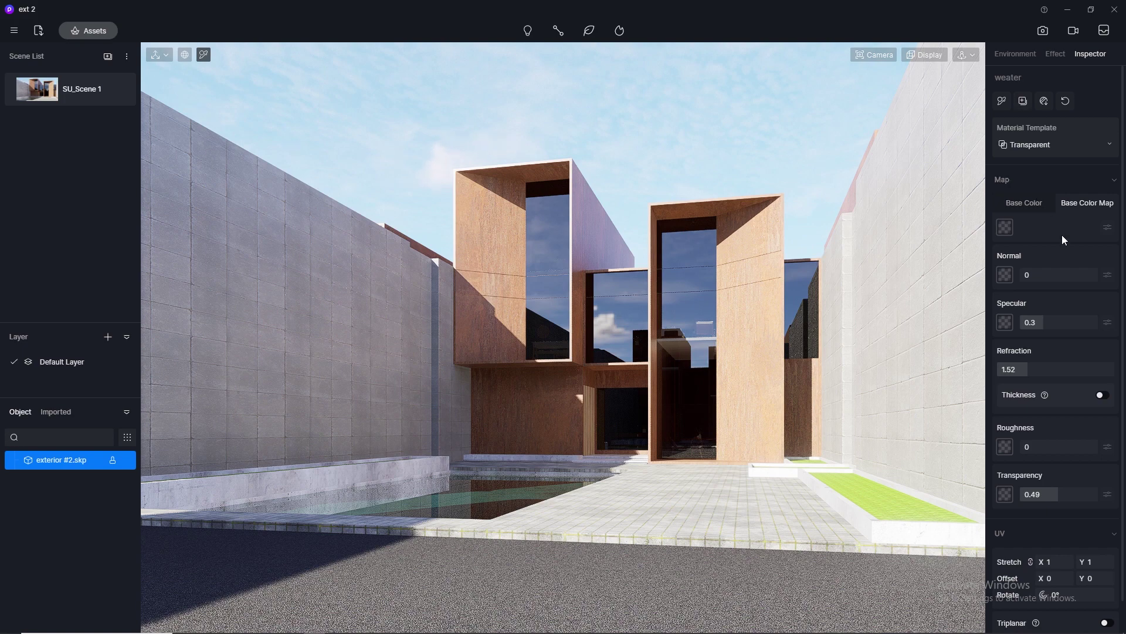
click(1063, 149)
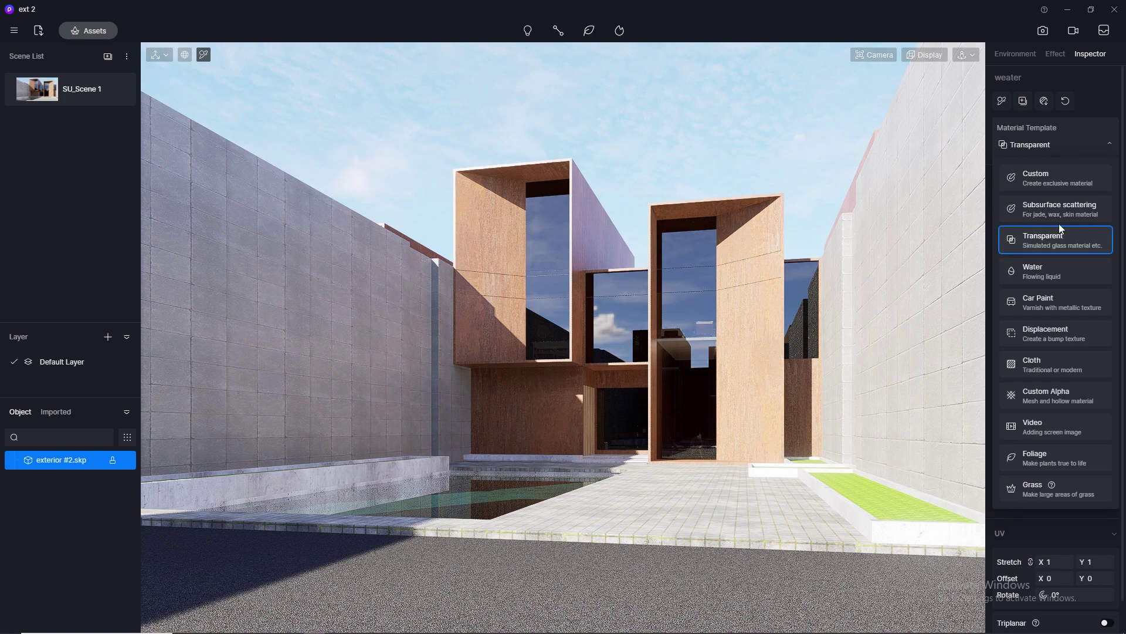
click(1041, 272)
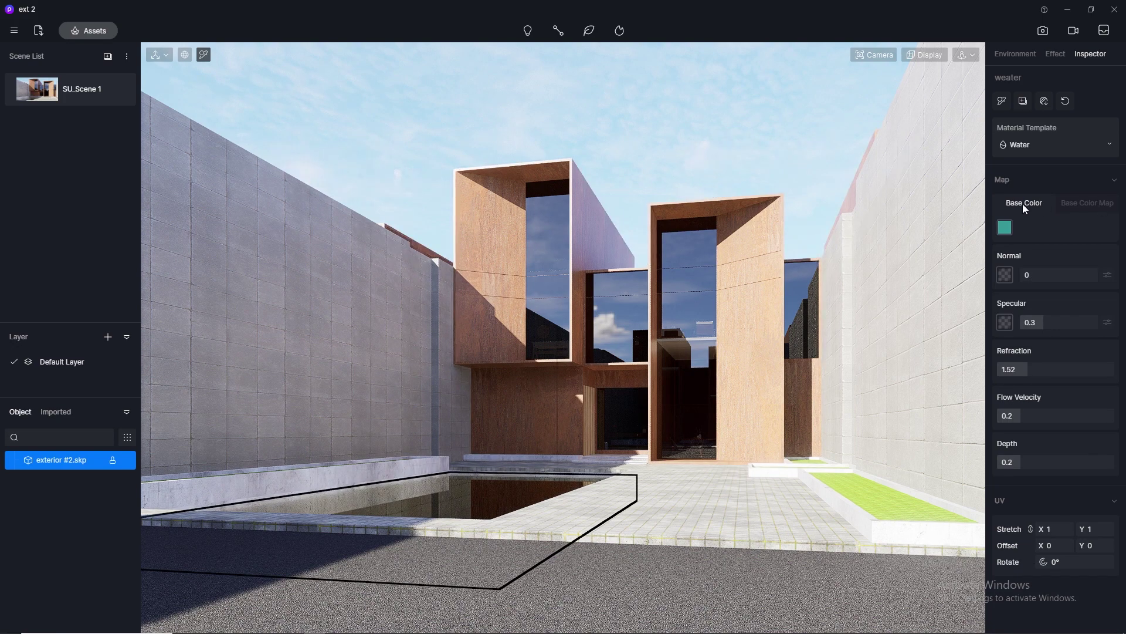
- Set the pool water's flow velocity to 0.34 and its depth to 0.17
scroll(390, 463, up, 3)
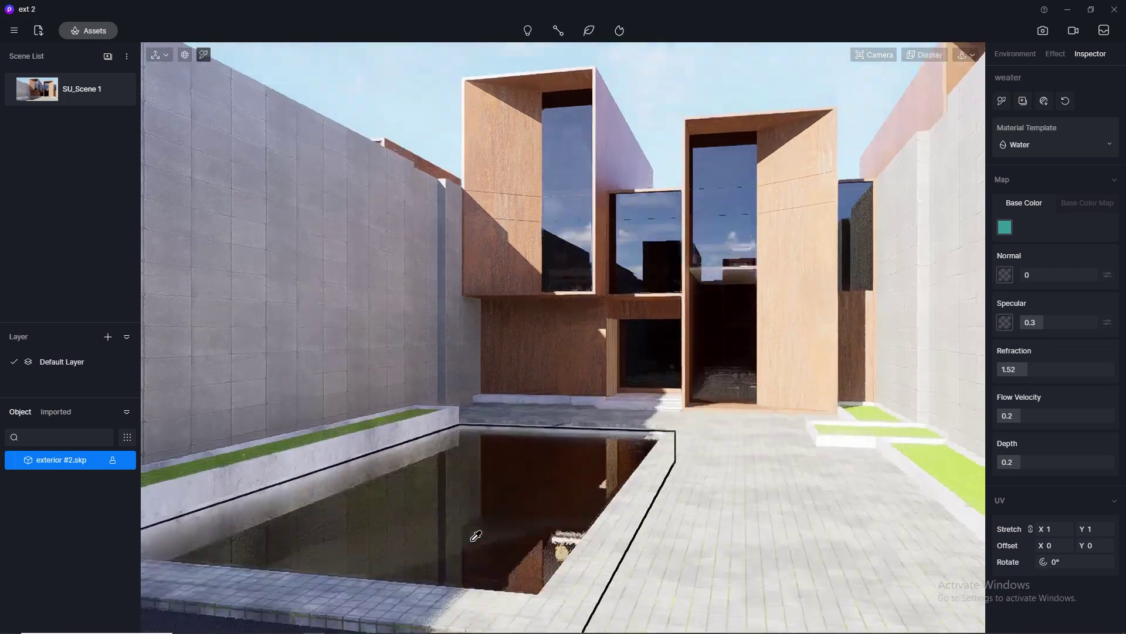
scroll(475, 535, up, 3)
scroll(476, 458, up, 3)
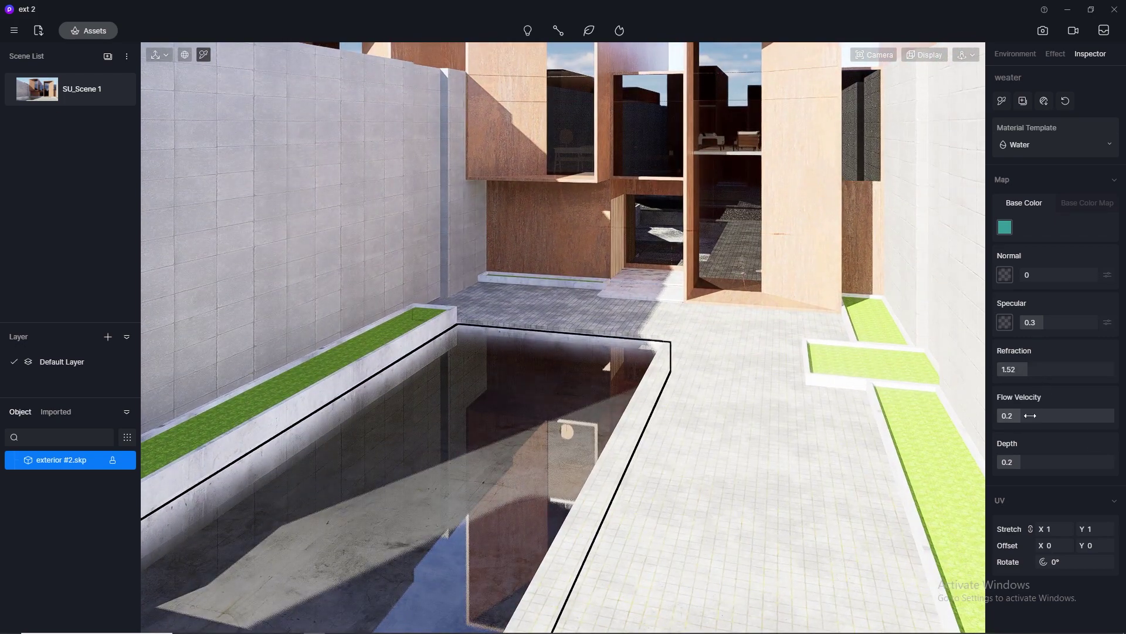
drag(1050, 419, 1038, 419)
mouse_move(1021, 462)
mouse_down()
mouse_move(1059, 462)
mouse_move(1001, 469)
mouse_move(1017, 470)
mouse_up()
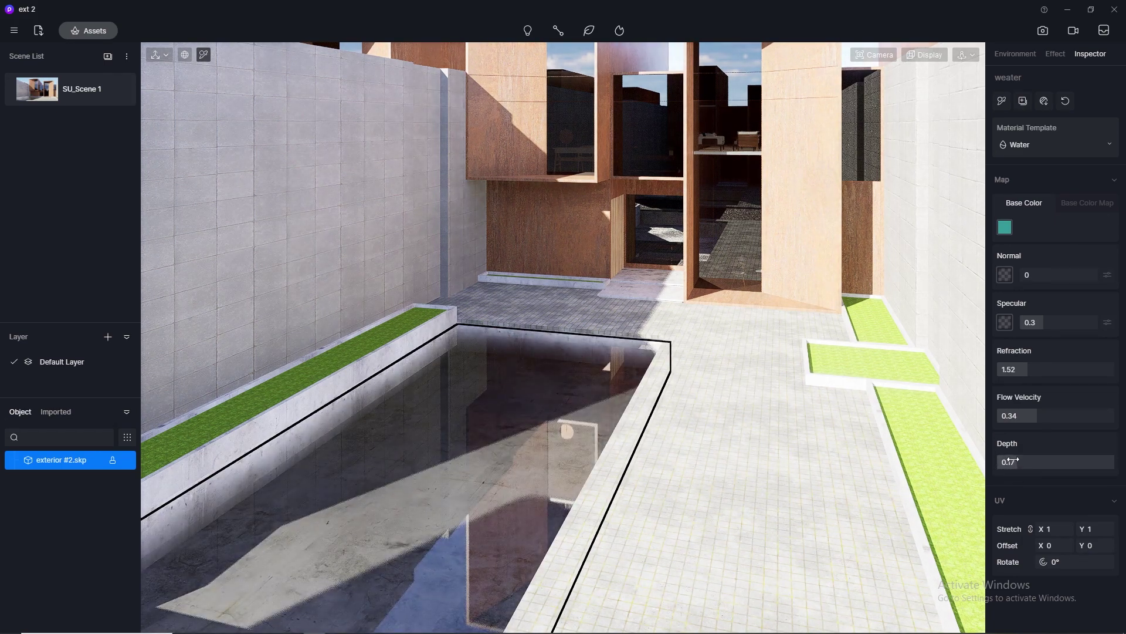
- Return to the SU_Scene 1 view and set the pool water's depth to 0.1 and its flow velocity to 0.49
click(33, 98)
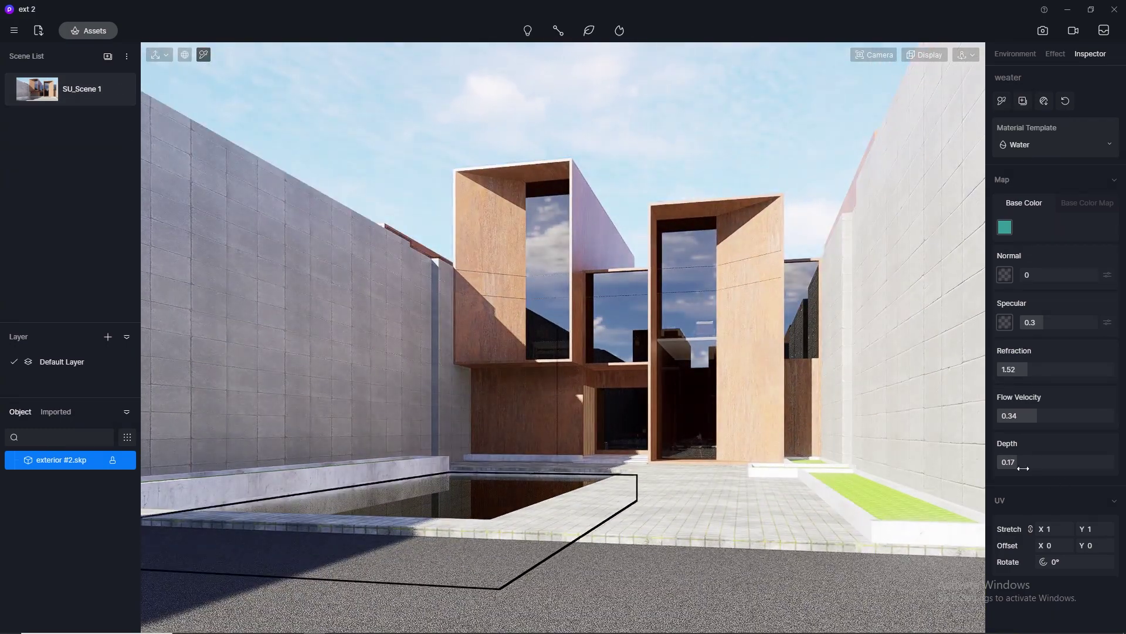
drag(1017, 463, 1009, 467)
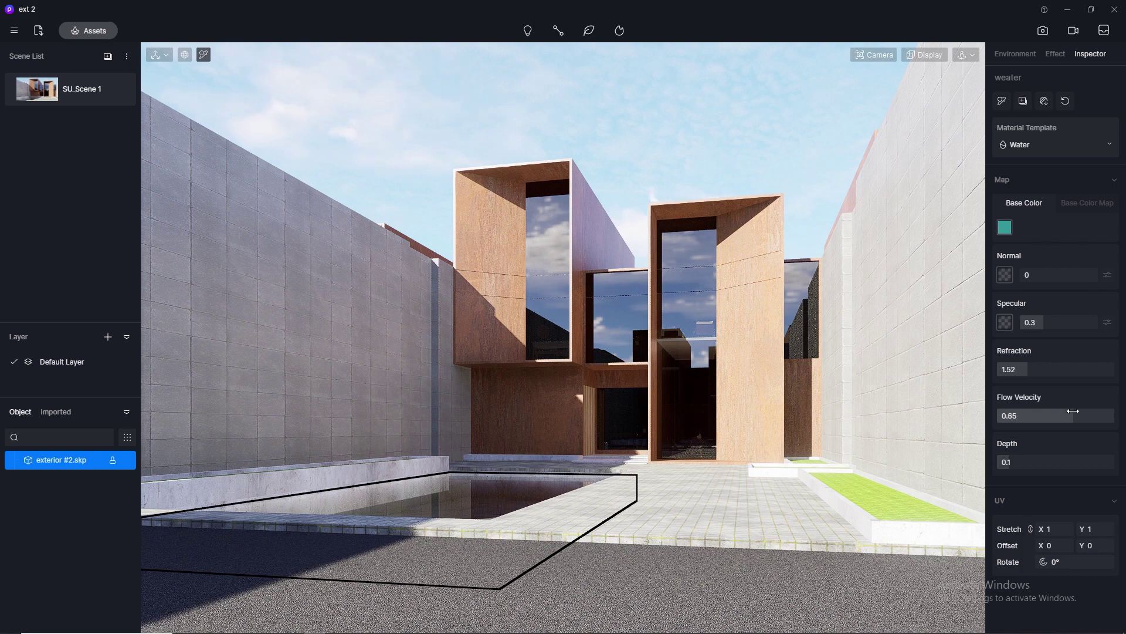
drag(1065, 414, 1031, 415)
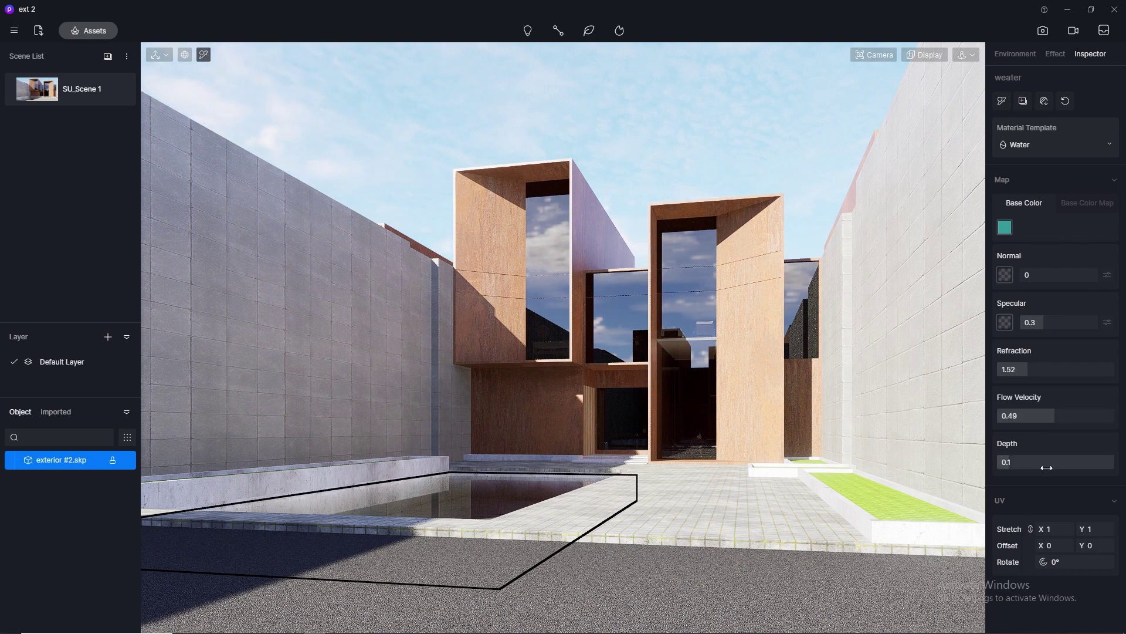
- Apply the Water material from the online library to the pool surface and return to the SU_Scene 1 view
mouse_move(127, 103)
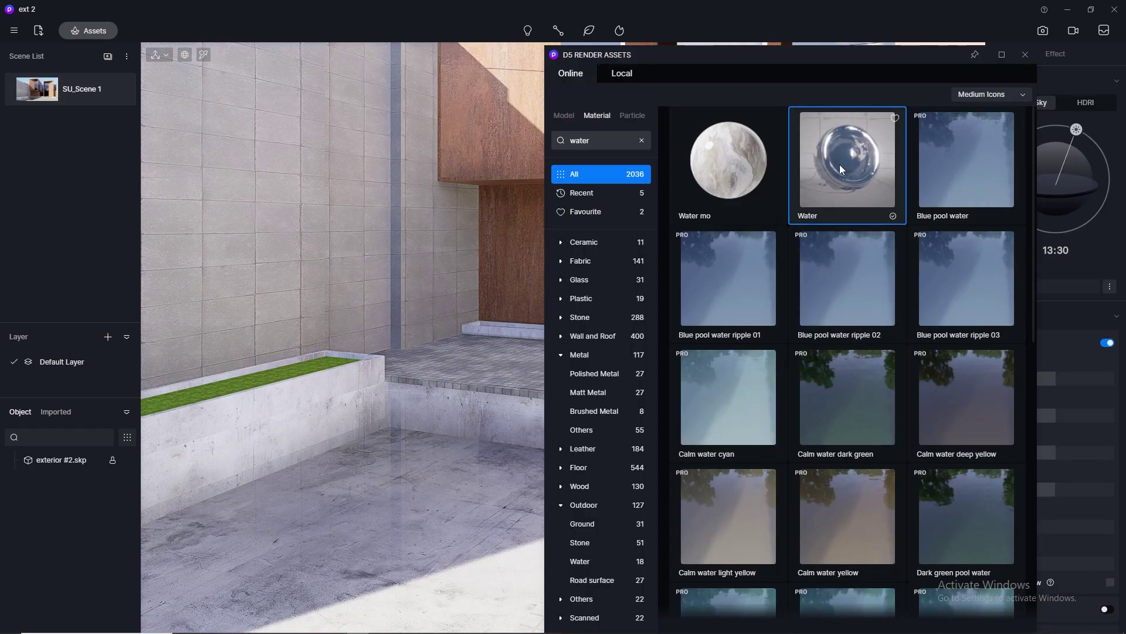
drag(844, 164, 364, 485)
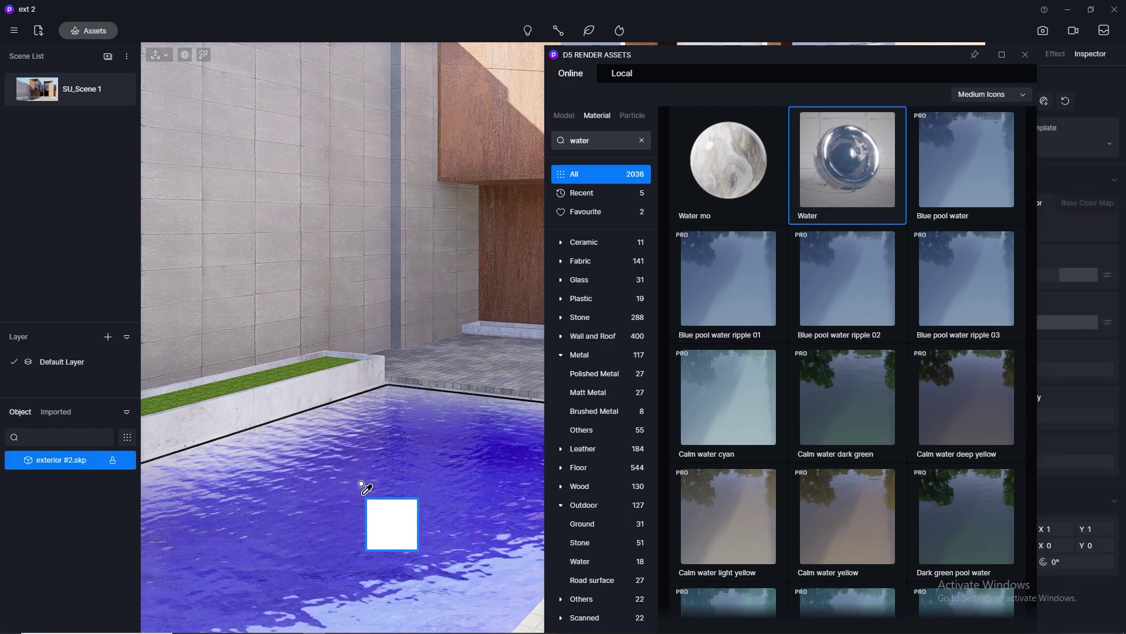
click(1025, 55)
click(57, 95)
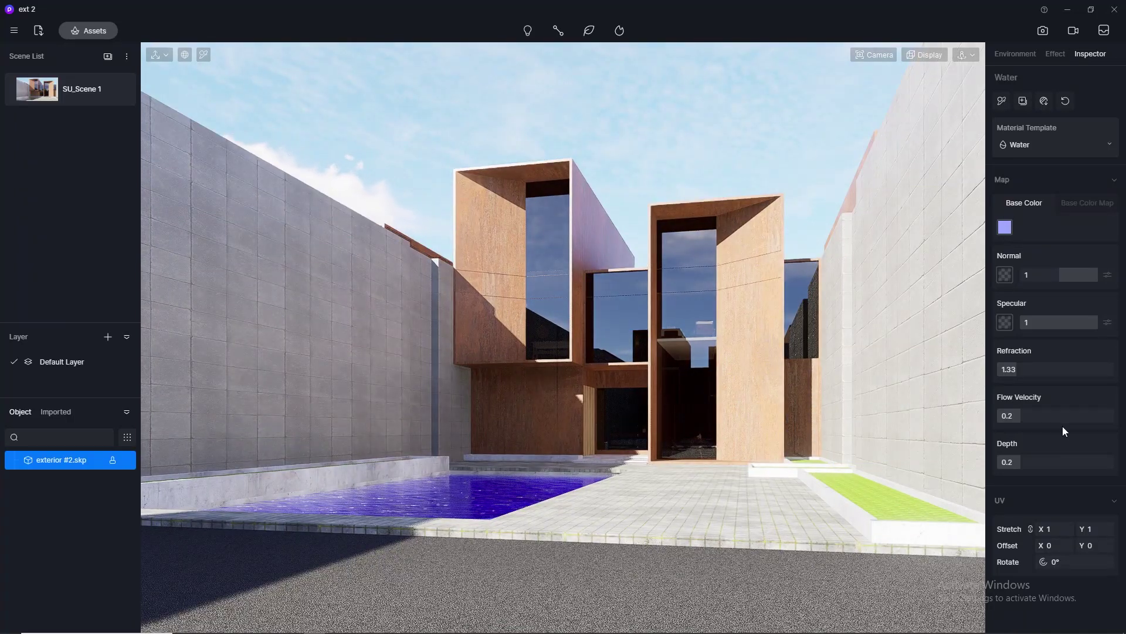
- Change the pool water's base color to white and set its flow velocity to 0.17 and depth to 0.19
click(1006, 227)
drag(1042, 276, 1003, 280)
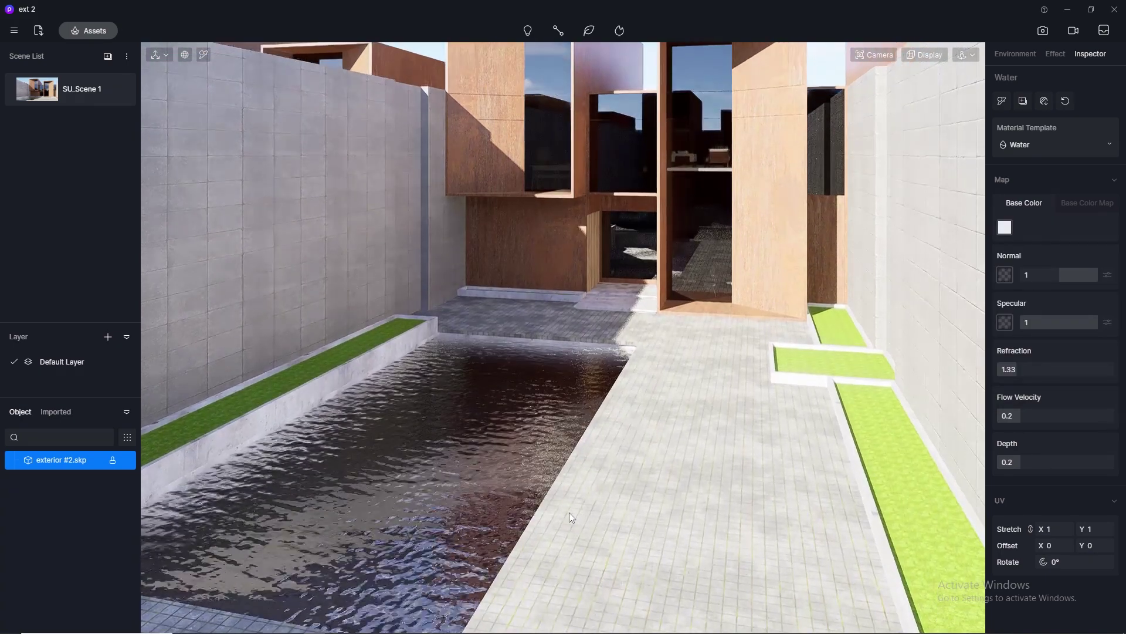
mouse_move(1017, 416)
mouse_down()
mouse_move(1037, 416)
mouse_move(1002, 417)
mouse_move(1097, 418)
mouse_move(1019, 419)
mouse_up()
drag(1020, 461, 1021, 459)
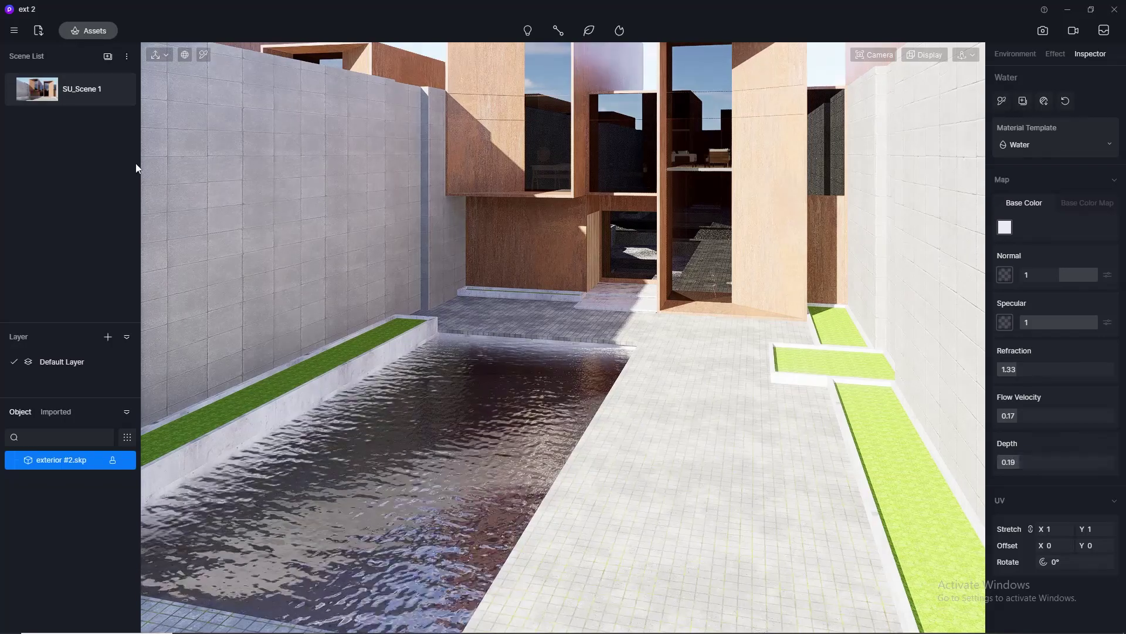
- Return to the SU_Scene 1 view and set the pool water's depth to 0.1
click(60, 102)
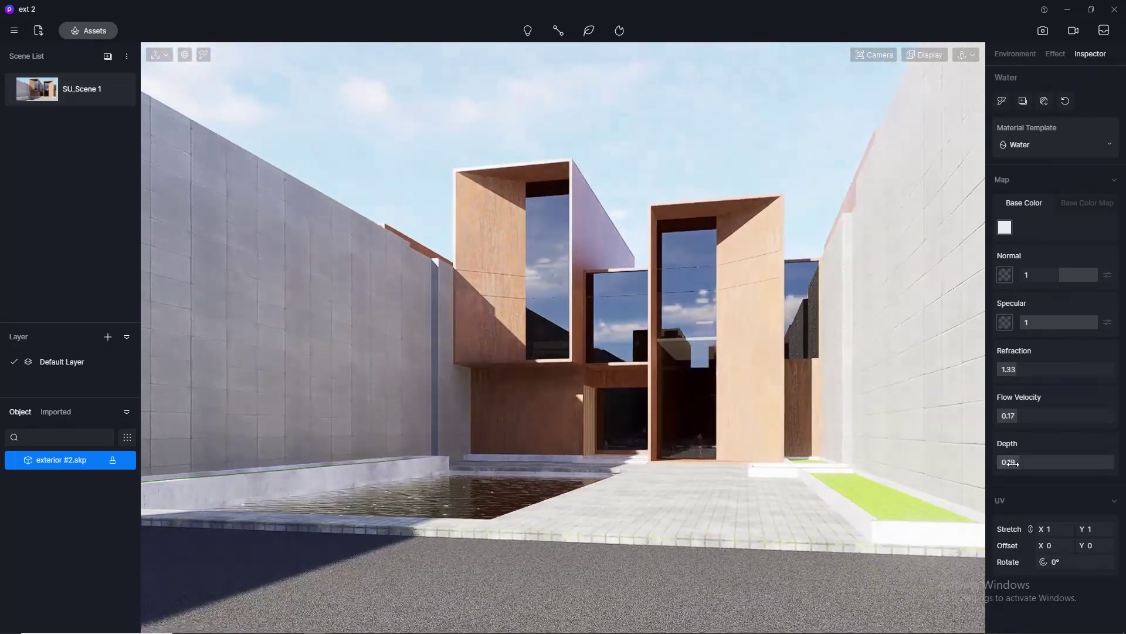
click(1021, 464)
key(Return)
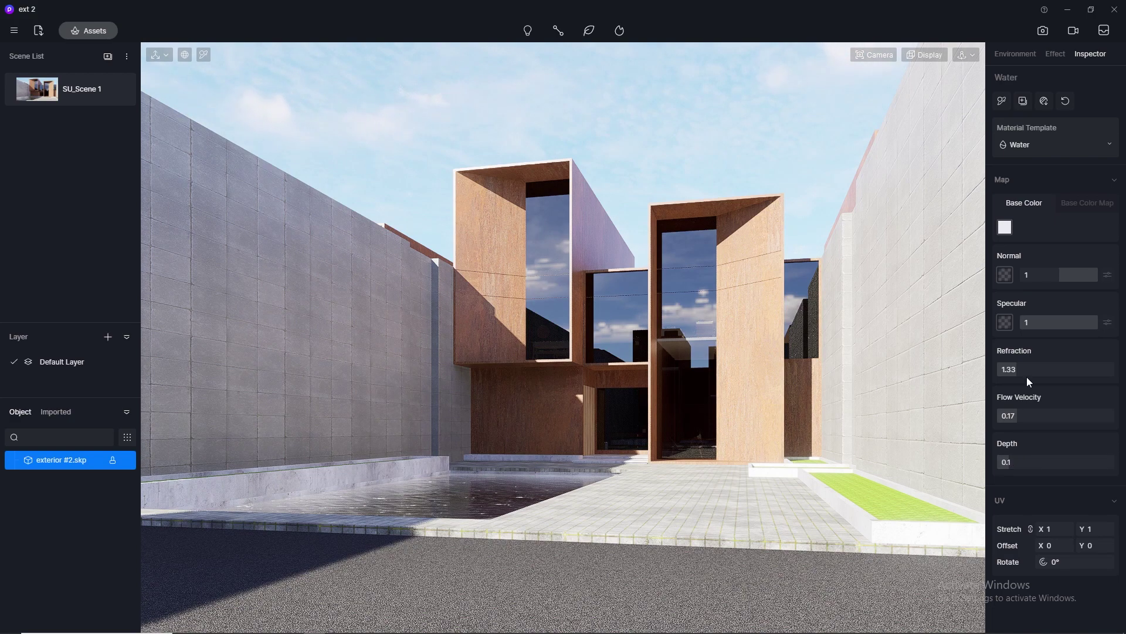
- Set the pool water's refraction to 1.5
drag(1027, 377, 1030, 378)
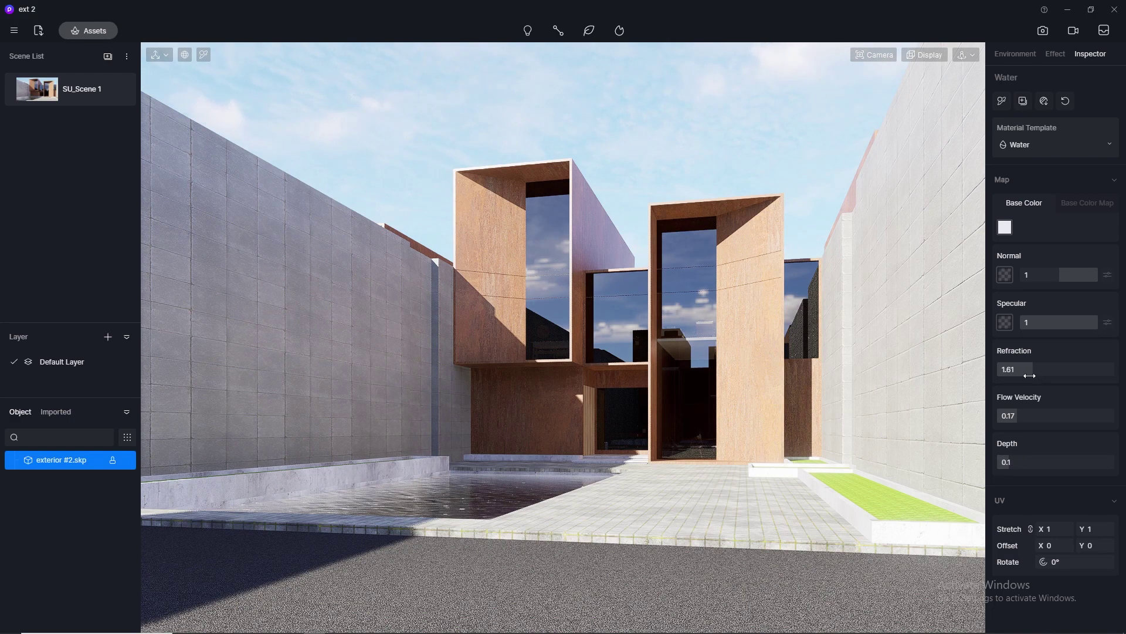
click(1021, 374)
click(1020, 373)
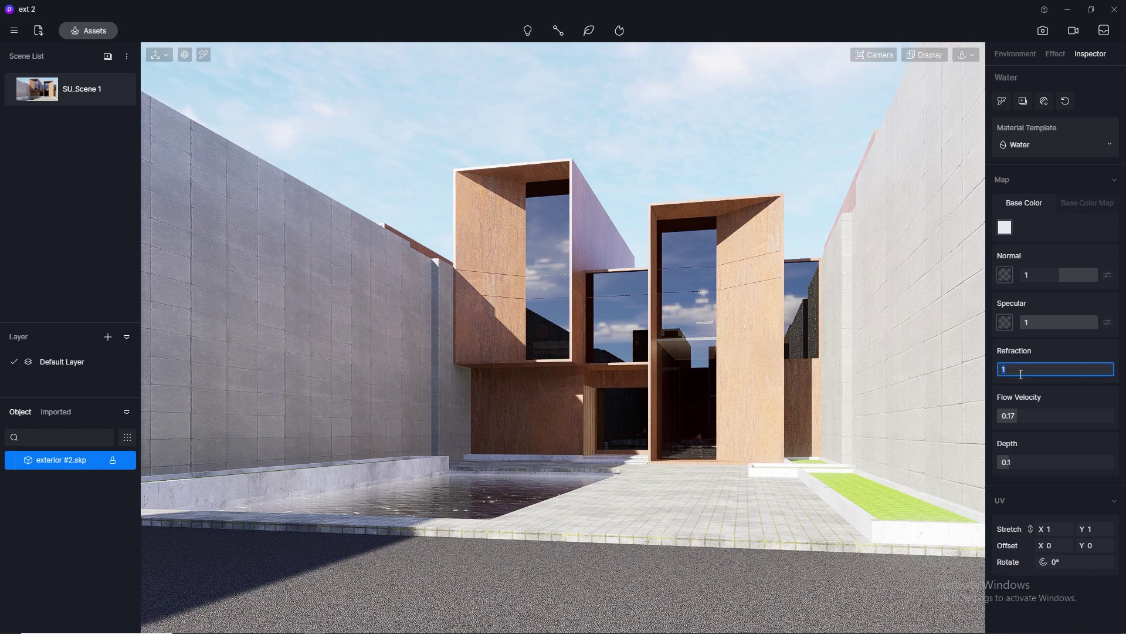
text(0)
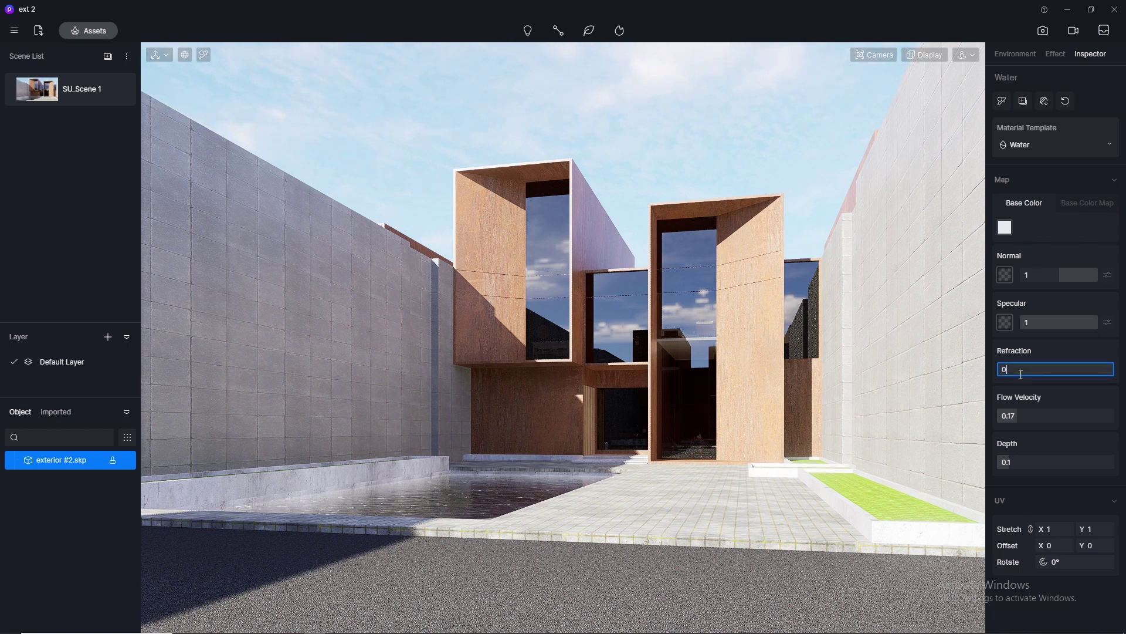
text(.5)
key(Return)
click(1038, 370)
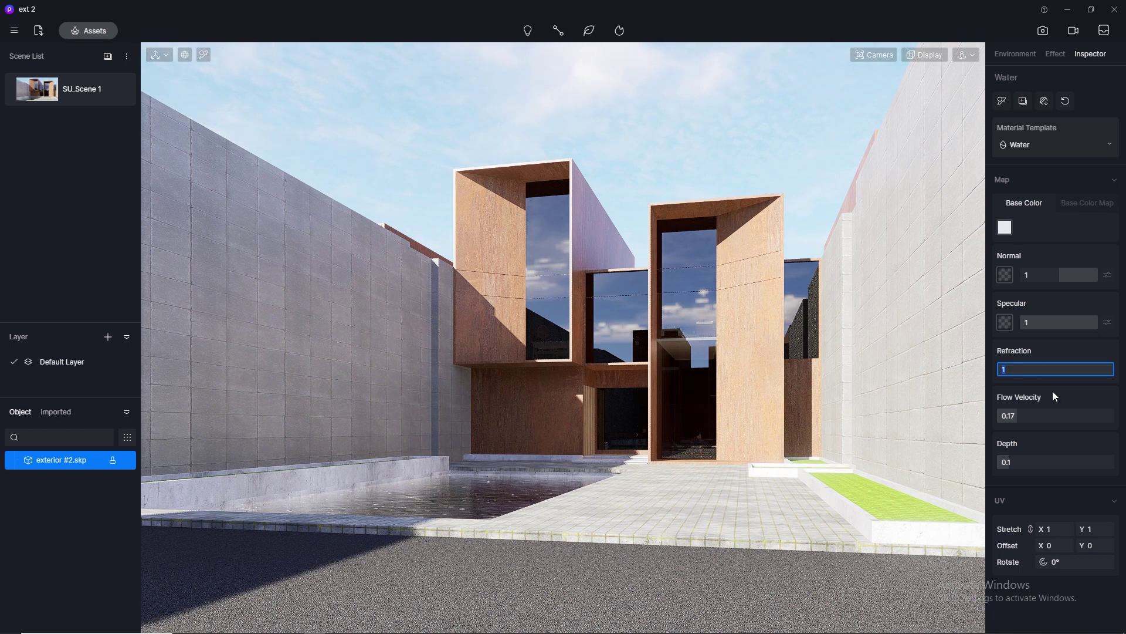
click(1053, 391)
drag(1001, 373, 1023, 380)
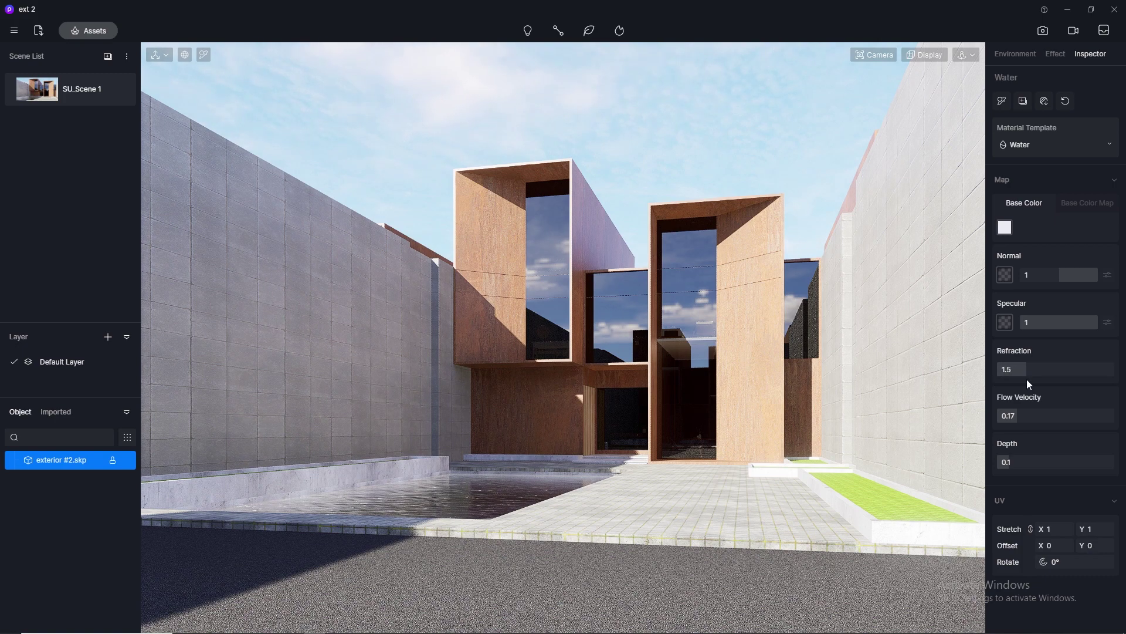
- Set the pool water's depth to 0.06 with its specular at 1
drag(1007, 468, 1004, 465)
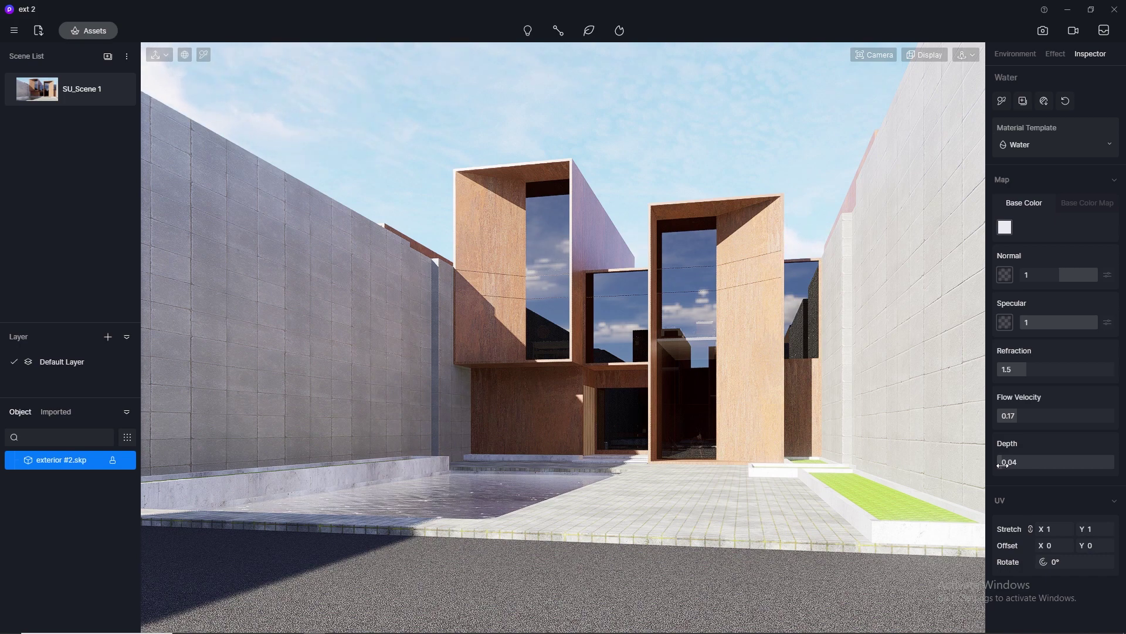
drag(1081, 324, 1119, 327)
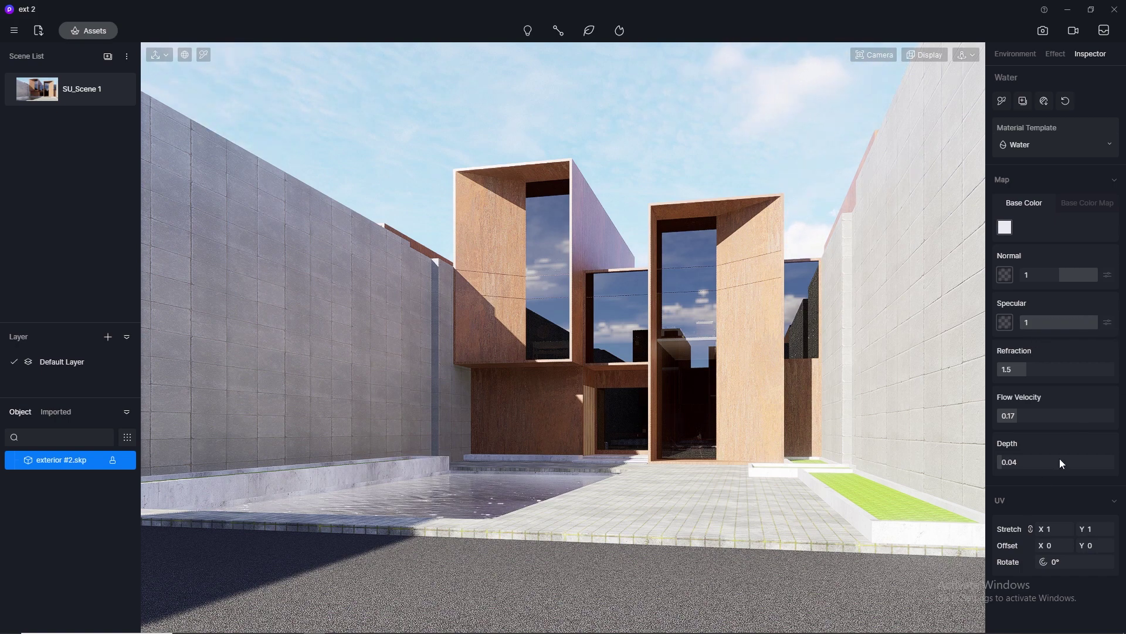
click(1009, 463)
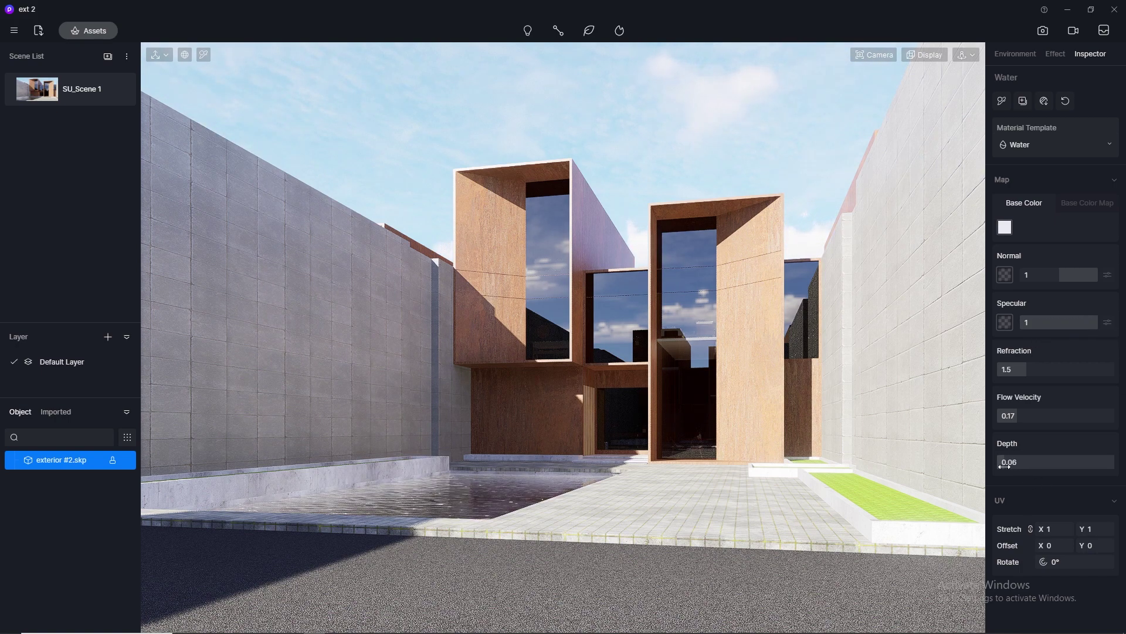
- Set the pool water's depth to 0.11 and return to the SU_Scene 1 view
drag(1008, 466, 1008, 464)
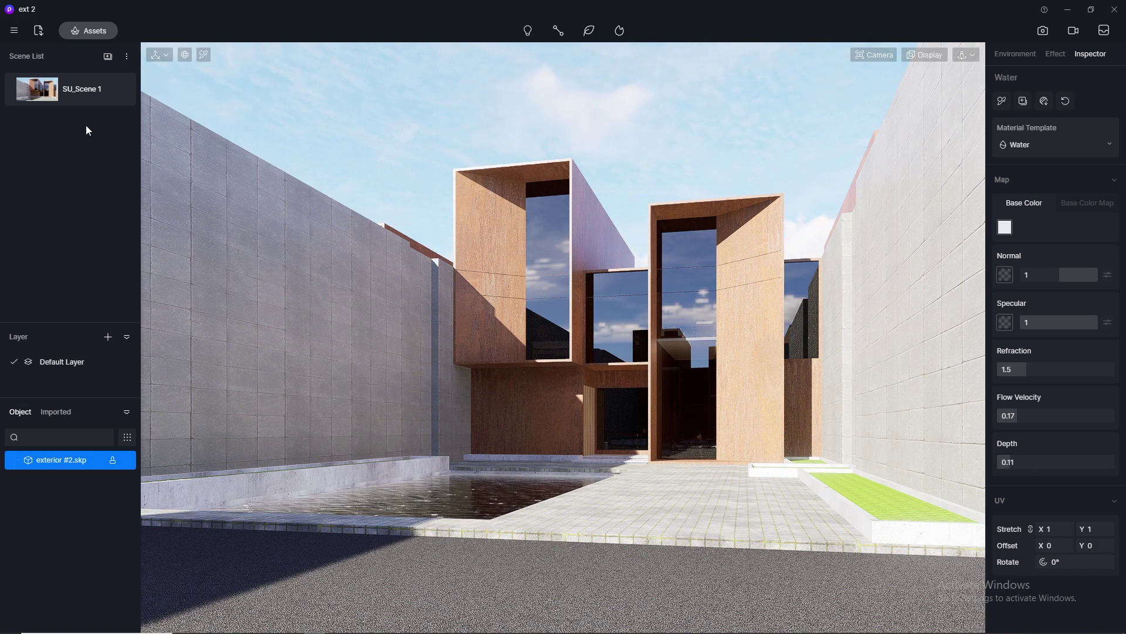
click(118, 91)
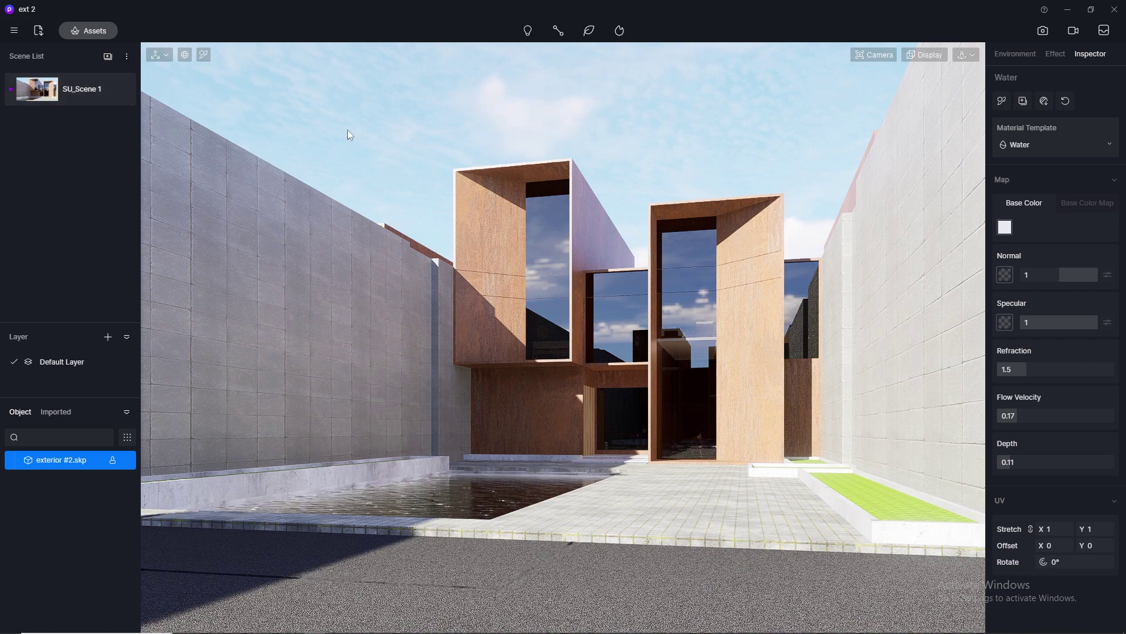
- Switch the environment's sky light to HDRI and choose the Sunset sky
click(1024, 57)
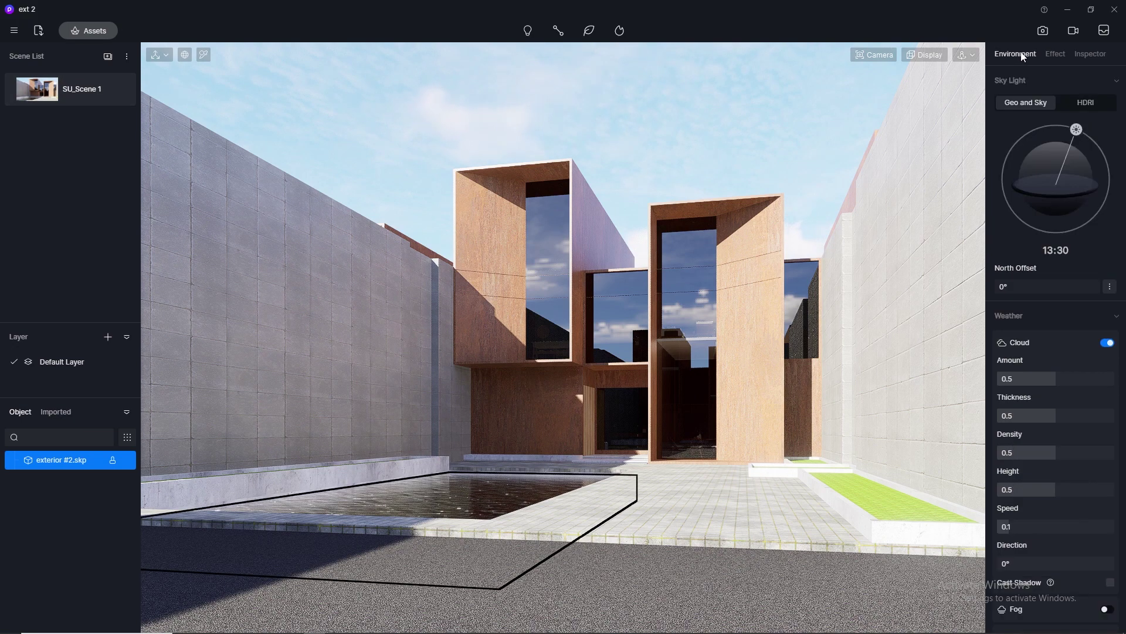
click(1085, 103)
click(1067, 135)
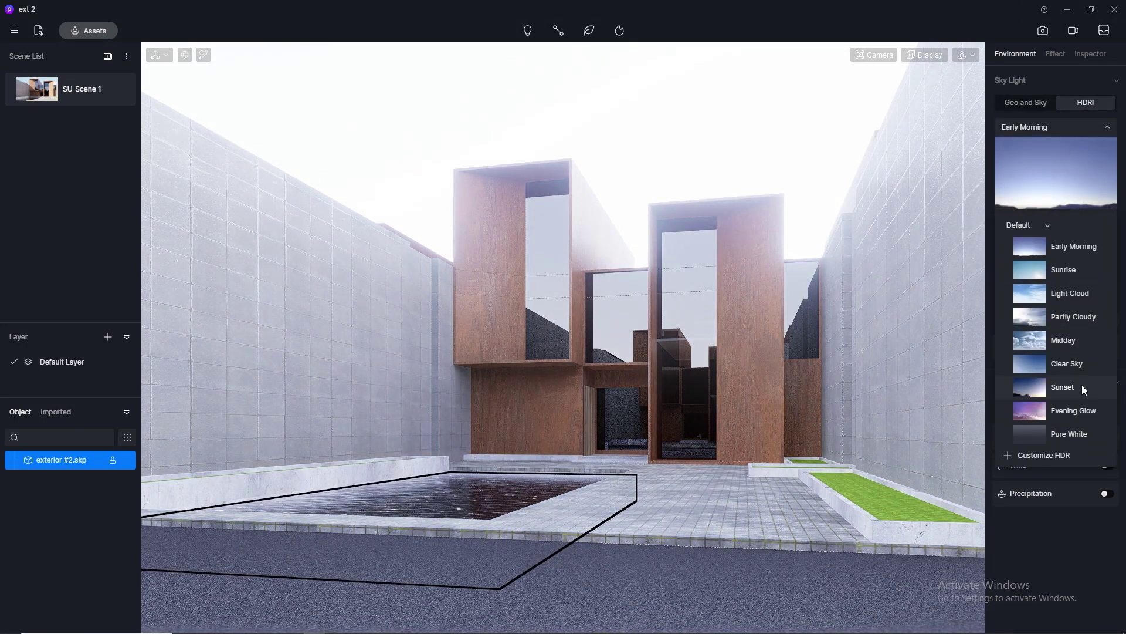
click(1034, 392)
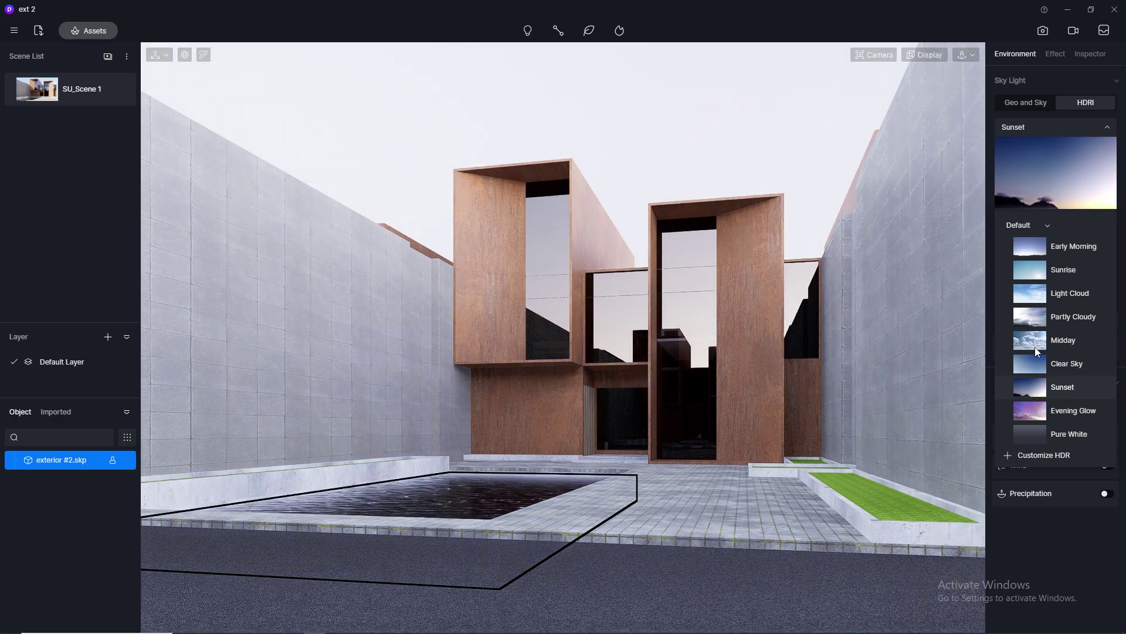
click(1107, 128)
- Set the HDRI's background and skylight intensity to 0.01 each and its rotation to 270°
click(1110, 205)
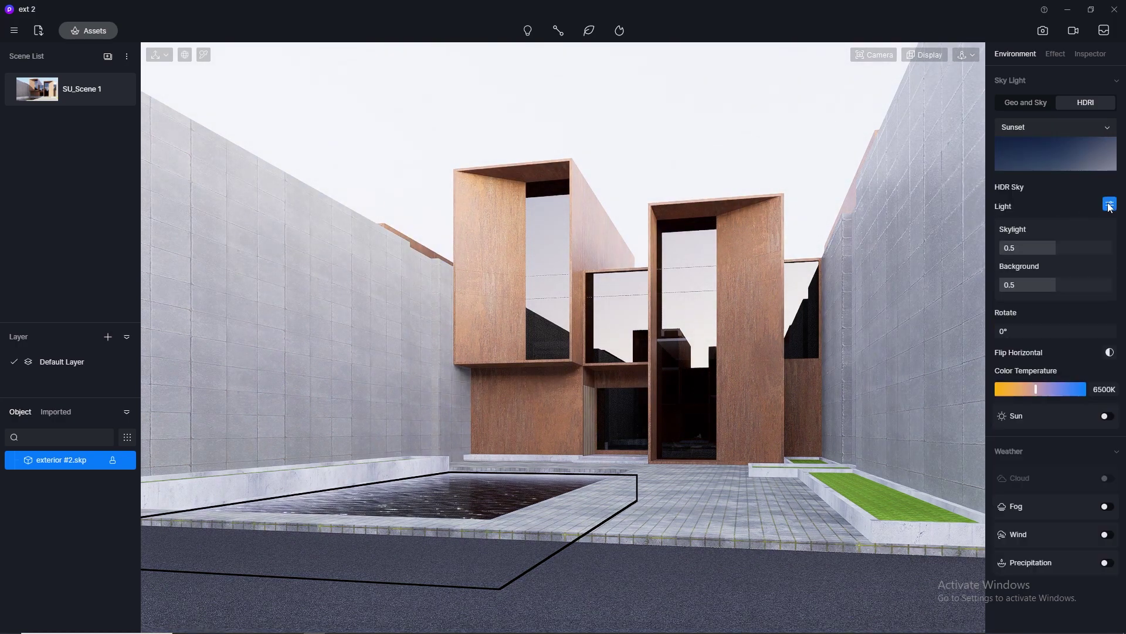
click(1026, 283)
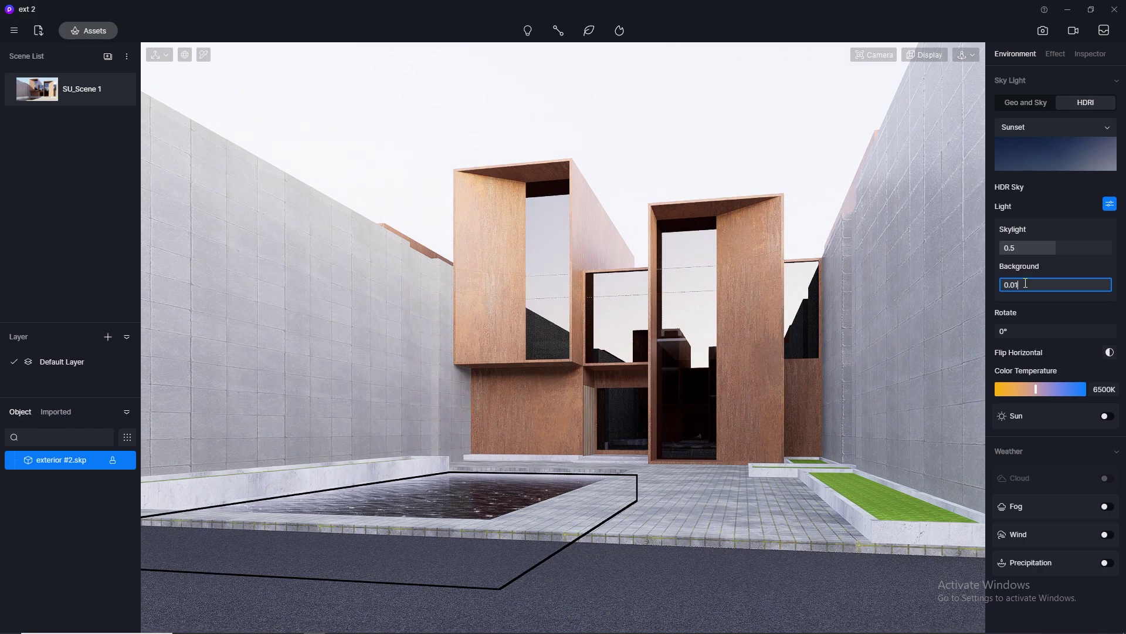
key(Return)
click(1029, 248)
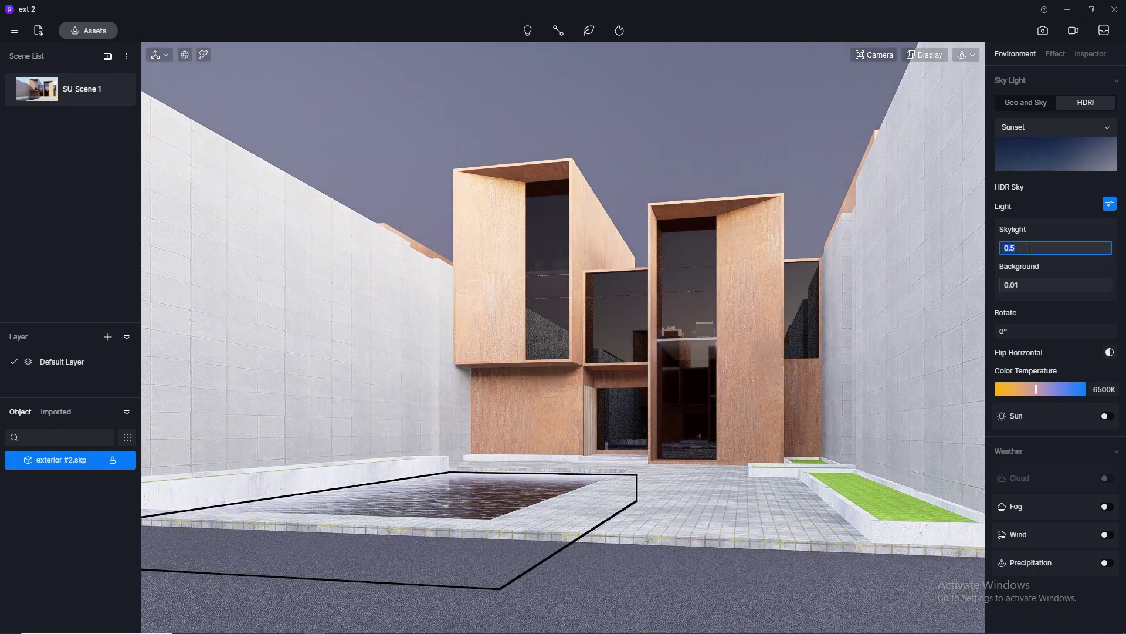
text(0.01)
key(Return)
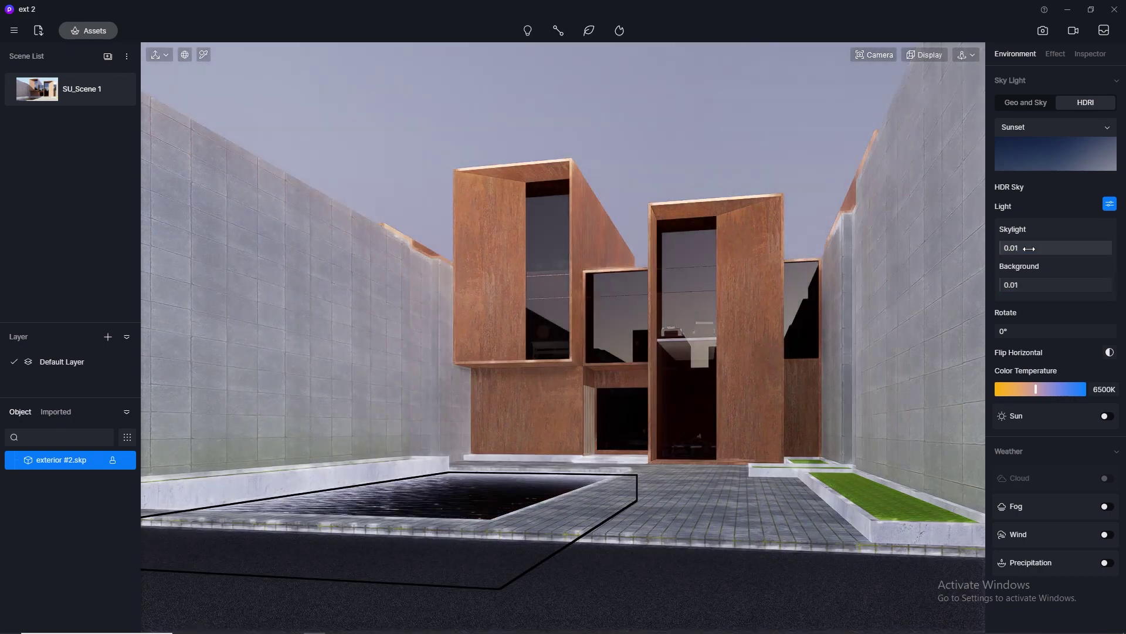
drag(1040, 332, 1086, 333)
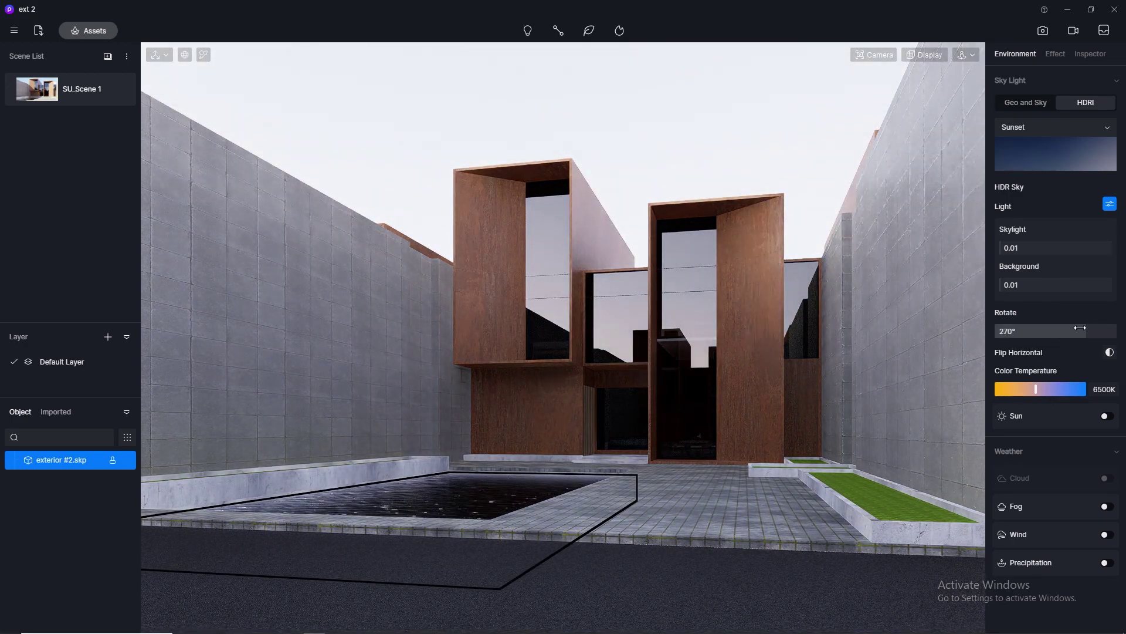
- Change the HDRI sky to Midday after trying Partly Cloudy and Evening Glow, and set its rotation to 228.5°
click(1100, 130)
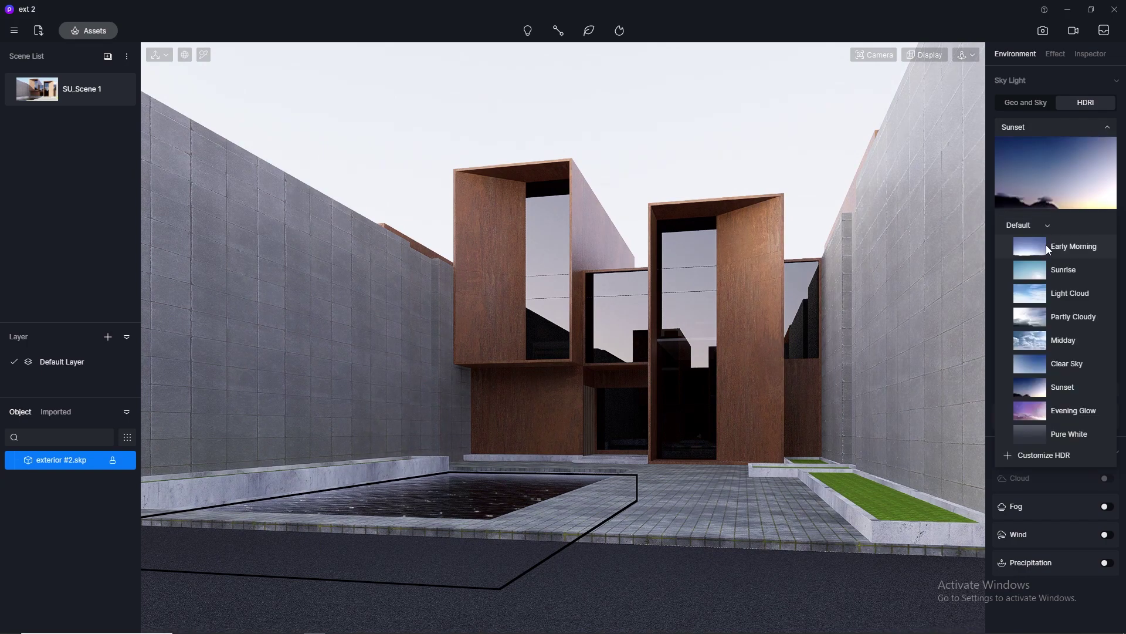
click(1045, 324)
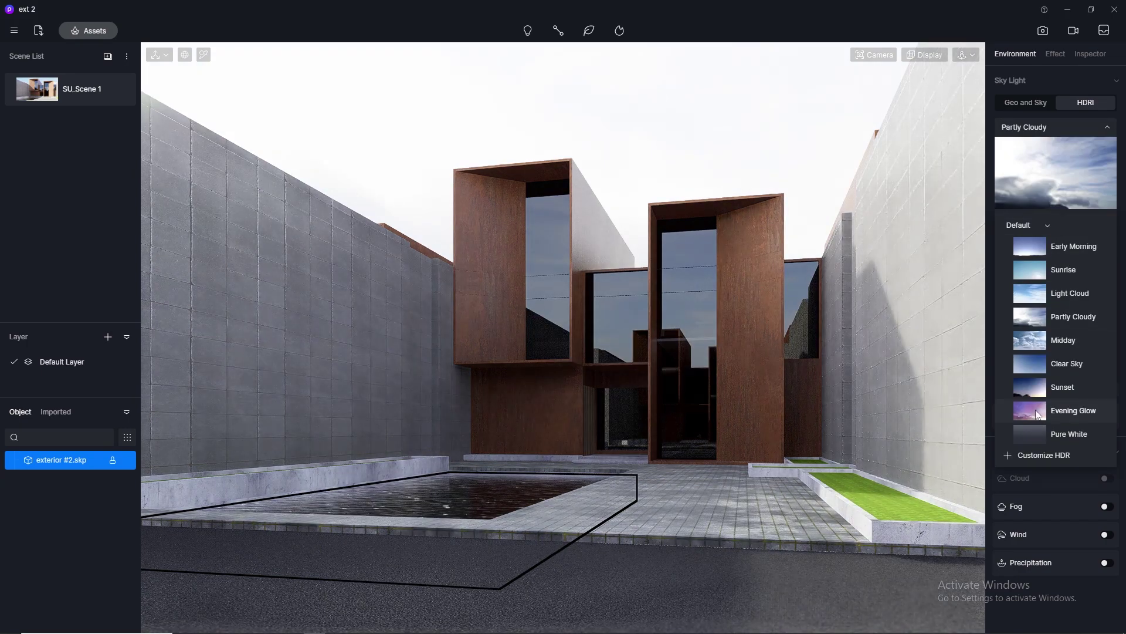
click(1036, 410)
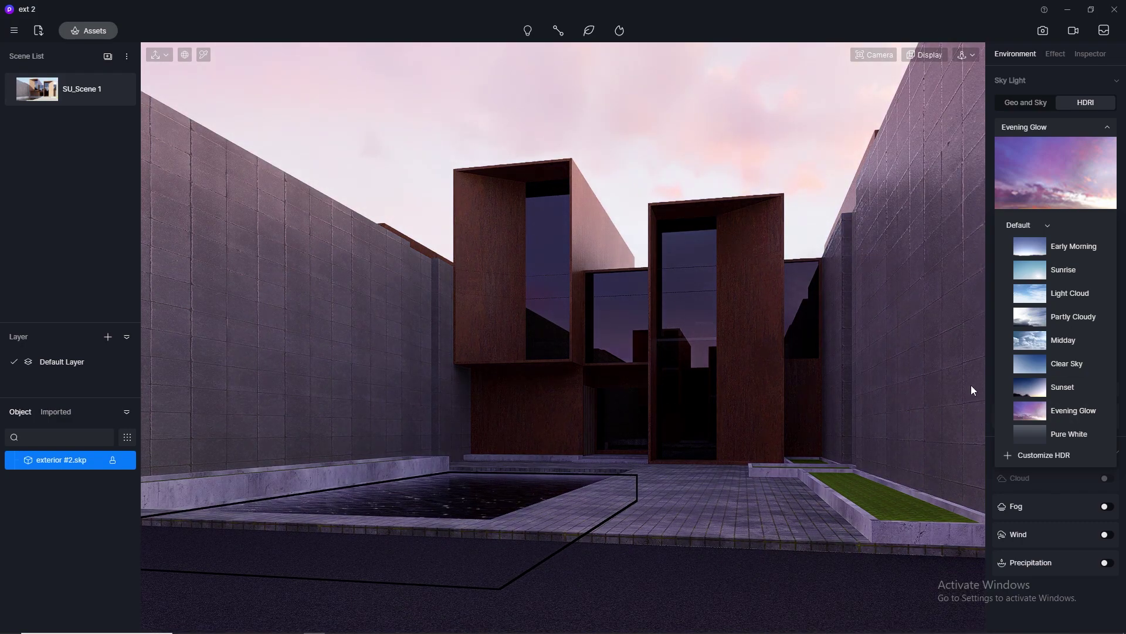
click(1030, 338)
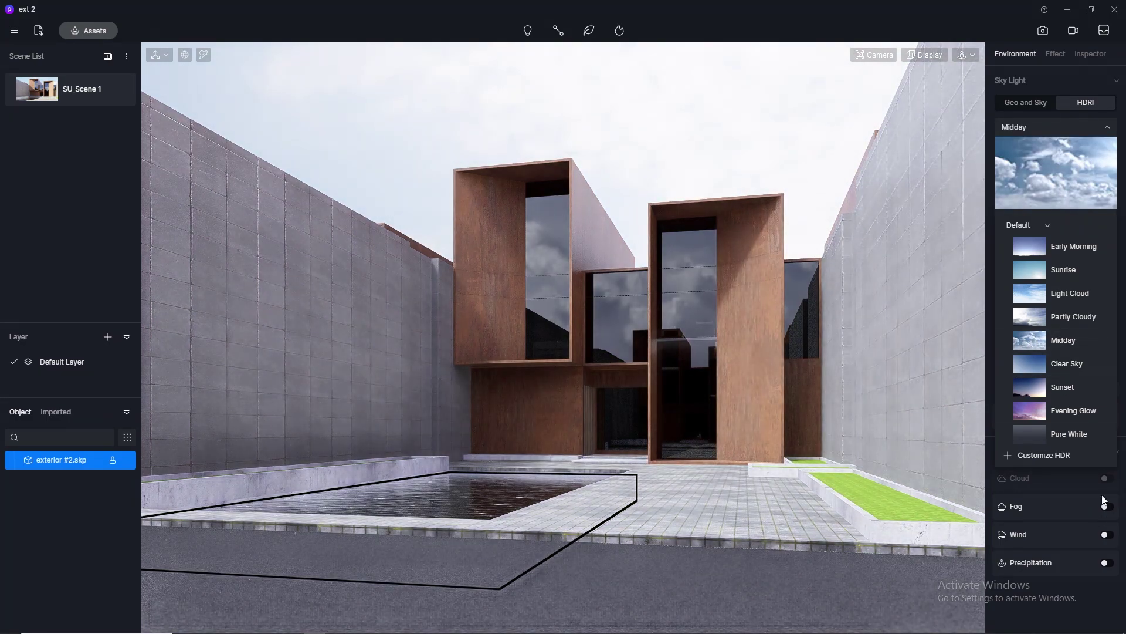
click(1113, 128)
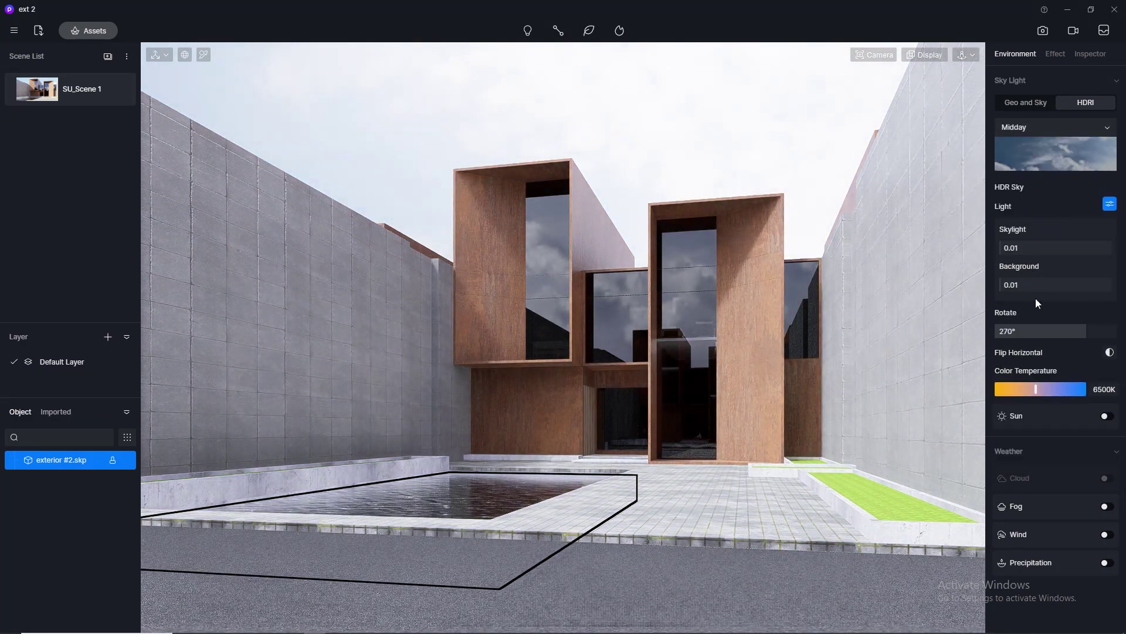
drag(1082, 332, 1073, 337)
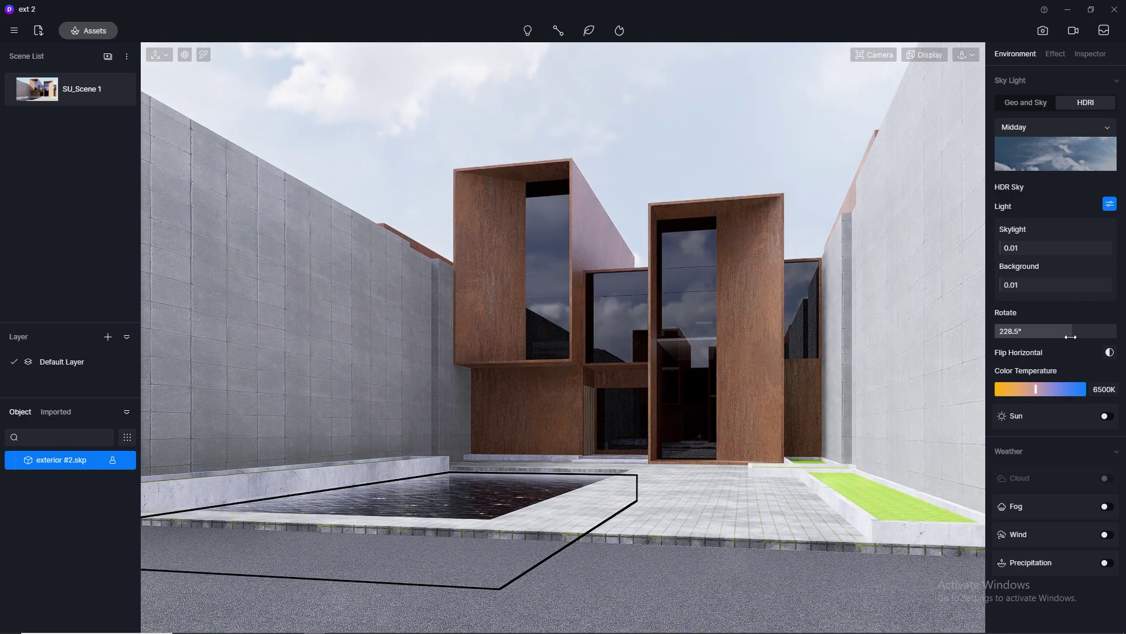
- Pick the window glass material and set its transparency to 0.85
click(204, 55)
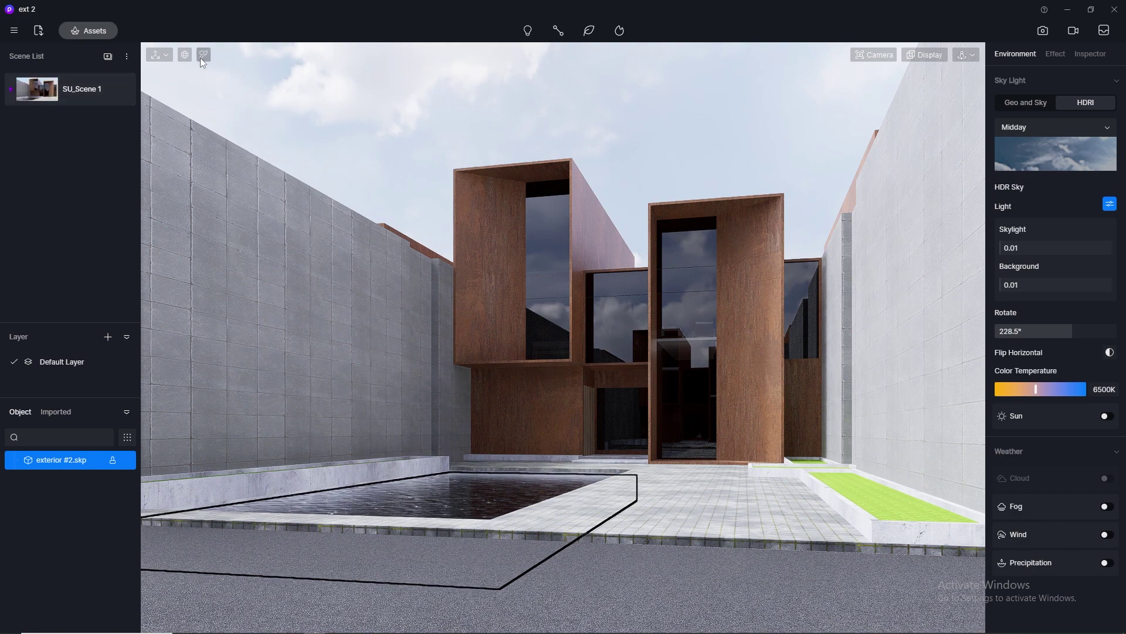
click(554, 229)
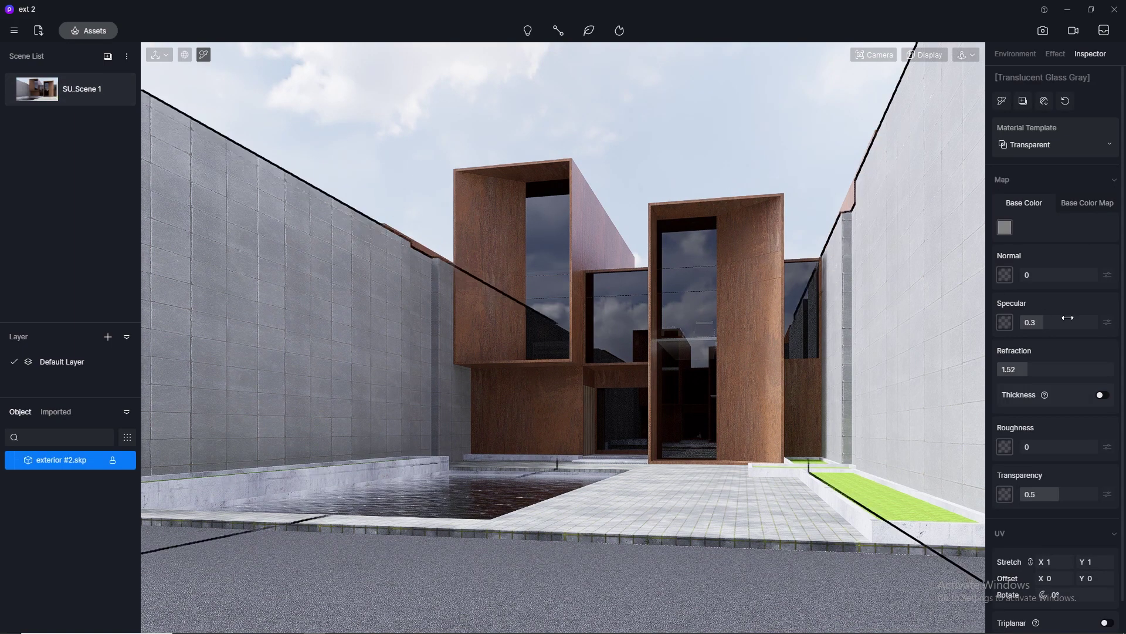
drag(1059, 497, 1086, 507)
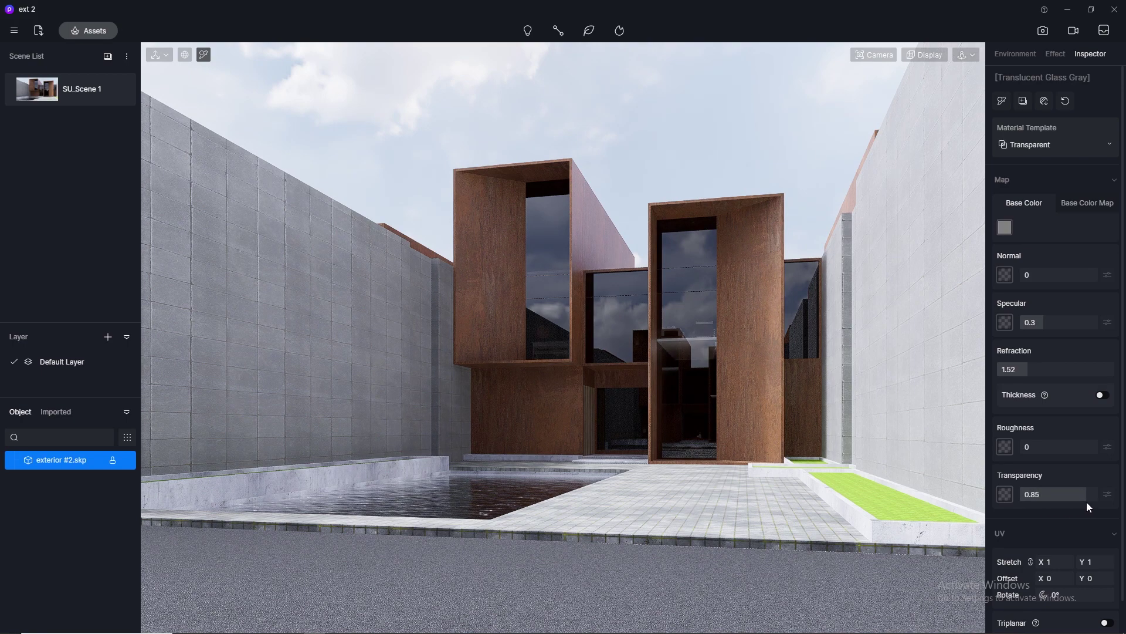
- Apply the Normal Glass material from the online Glass assets to the house's windows
click(82, 26)
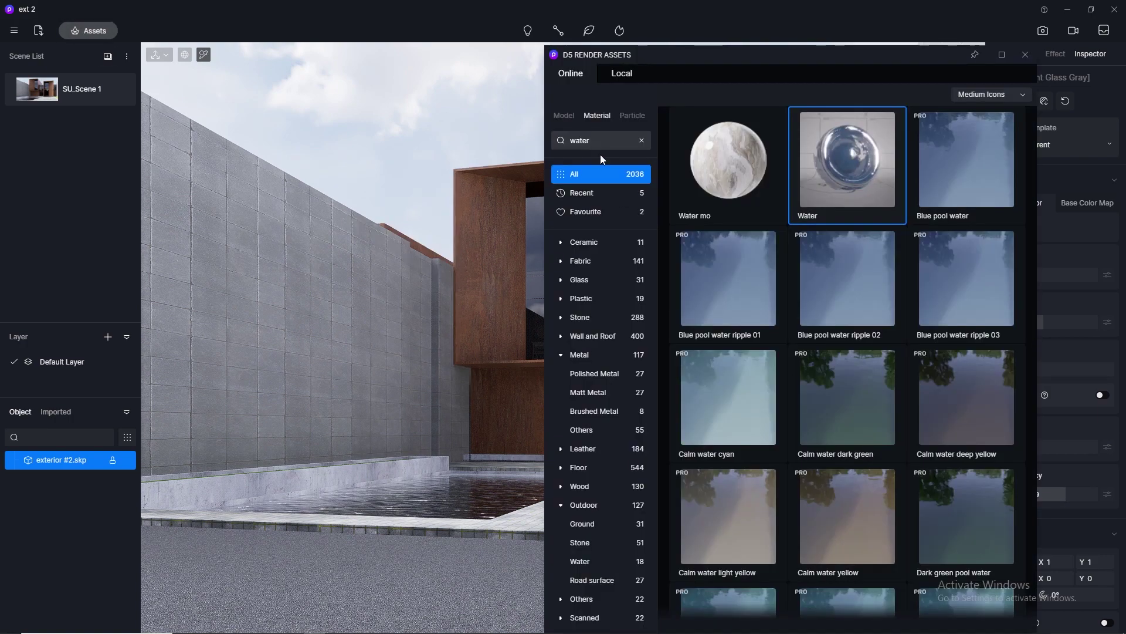
click(642, 140)
click(579, 280)
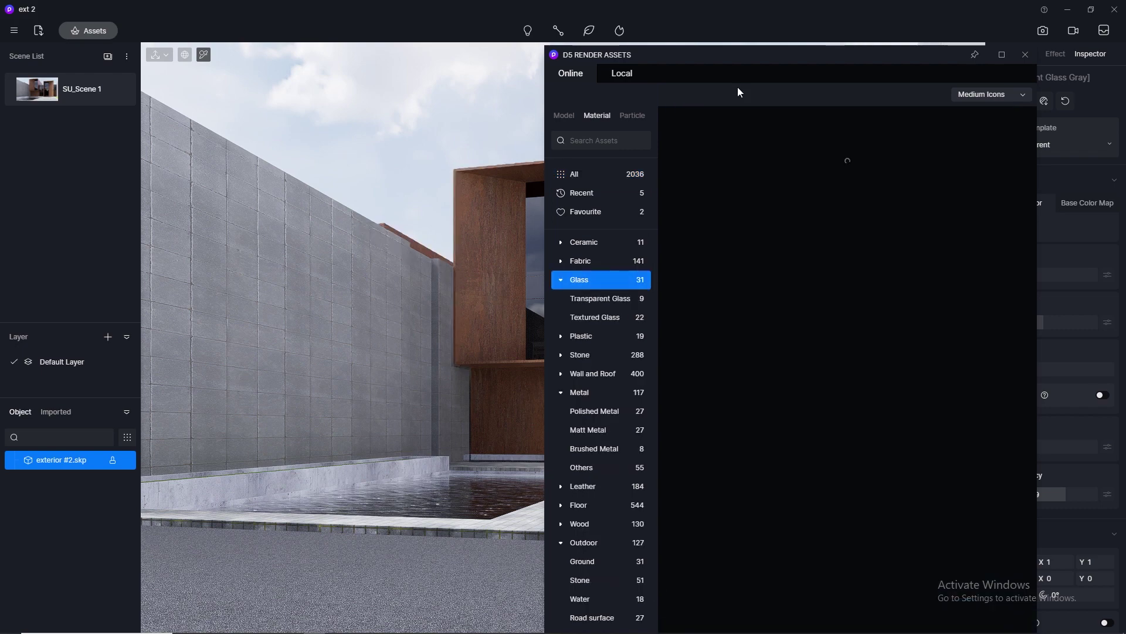
drag(700, 61, 772, 57)
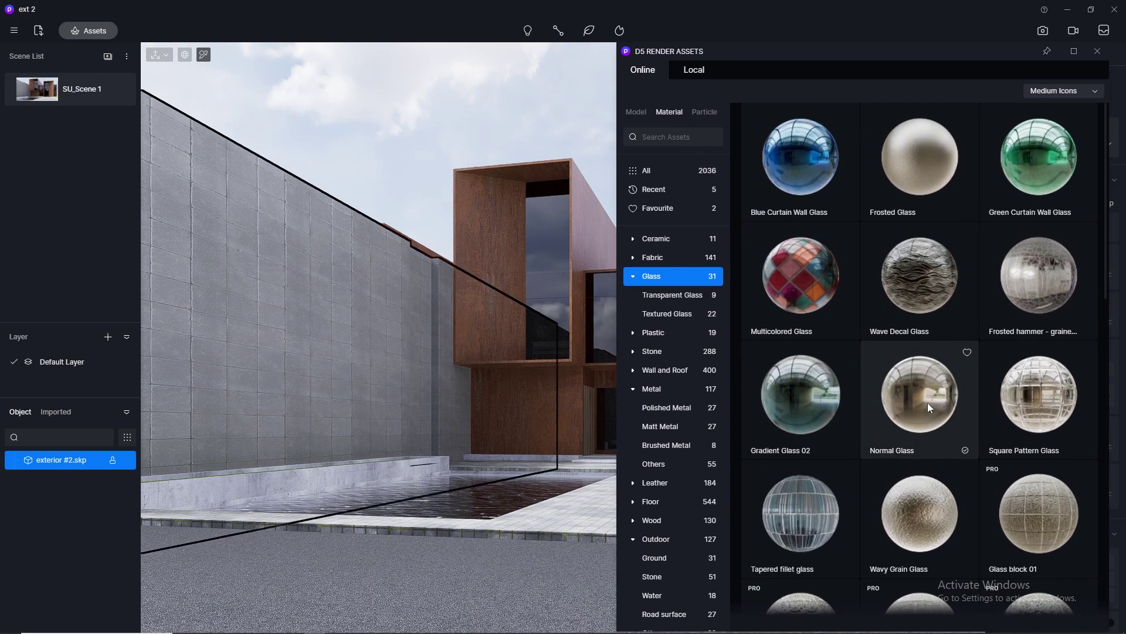
drag(928, 402, 582, 351)
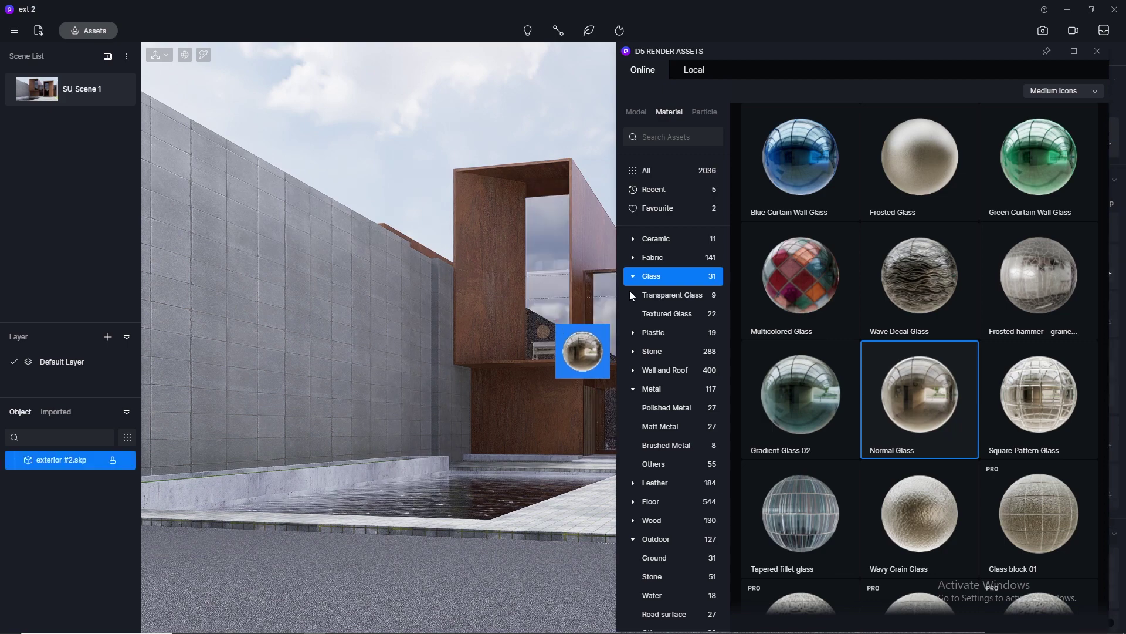
click(1098, 51)
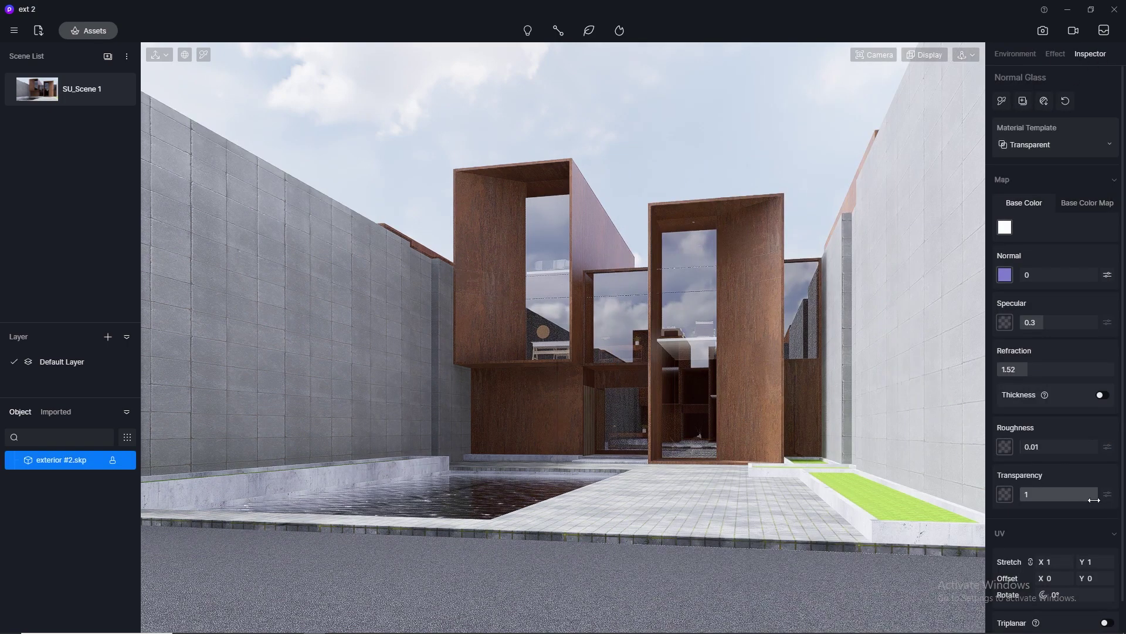
- Set the Normal Glass material's transparency to 0.6
drag(1097, 494, 1066, 501)
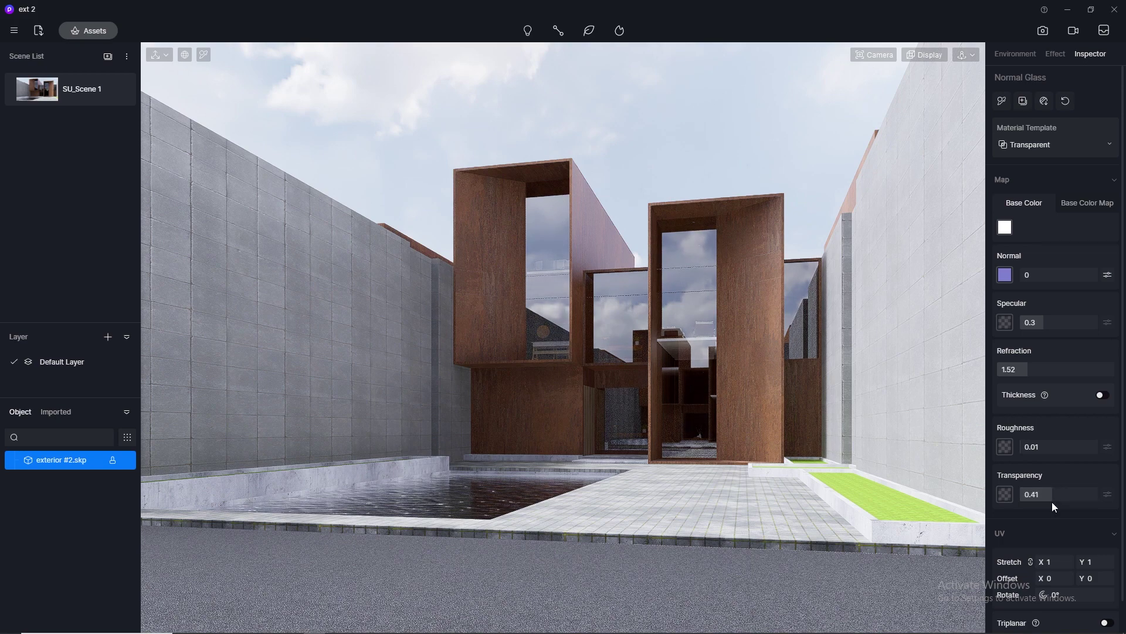
click(1034, 495)
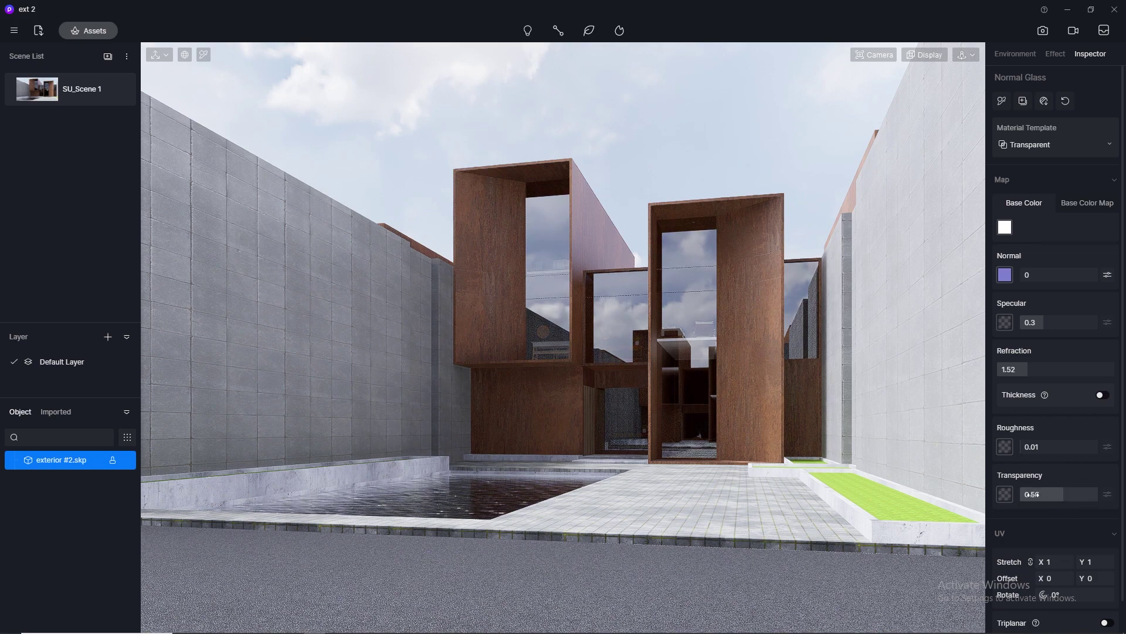
key(Return)
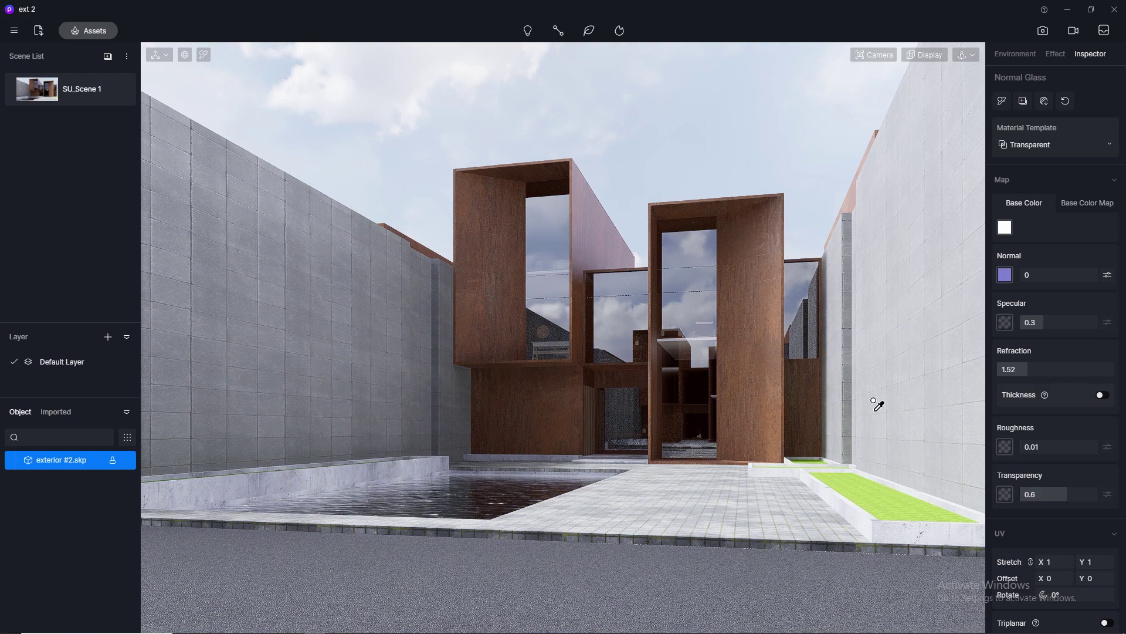
key(Escape)
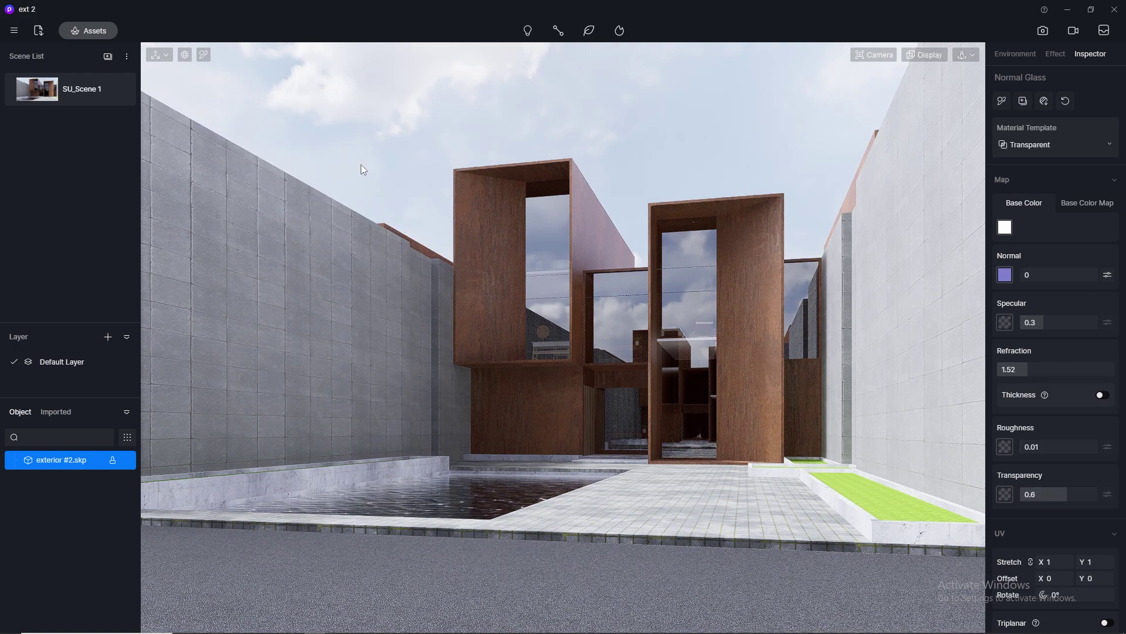
- Enable the sun in the HDRI environment with sunlight intensity 0.01 and sun disk radius 2.5
click(1016, 54)
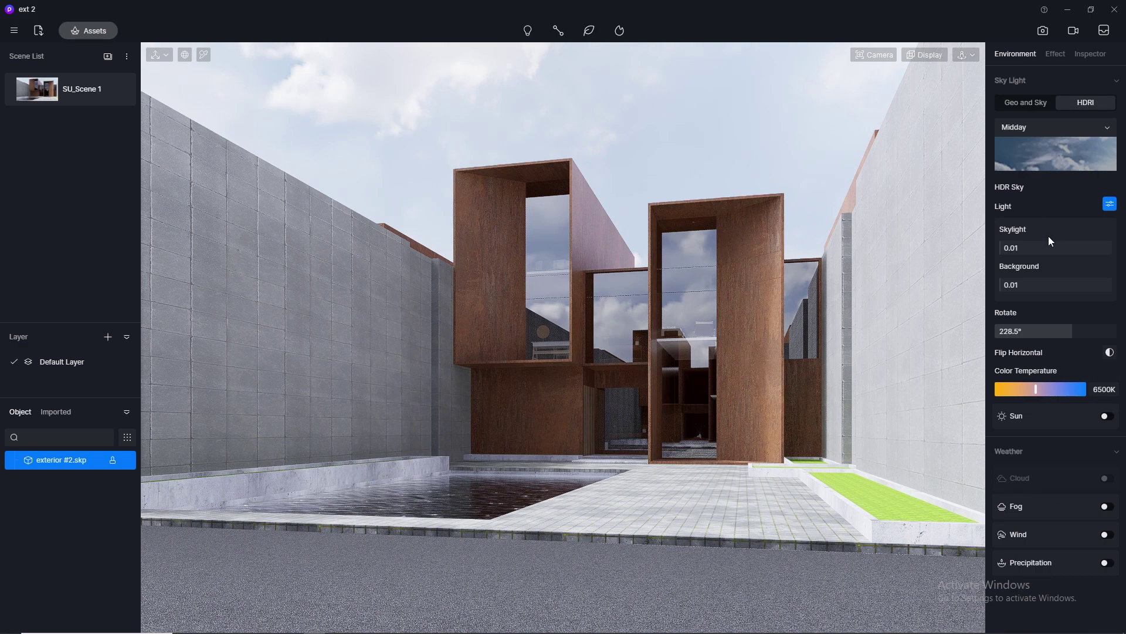
click(1106, 416)
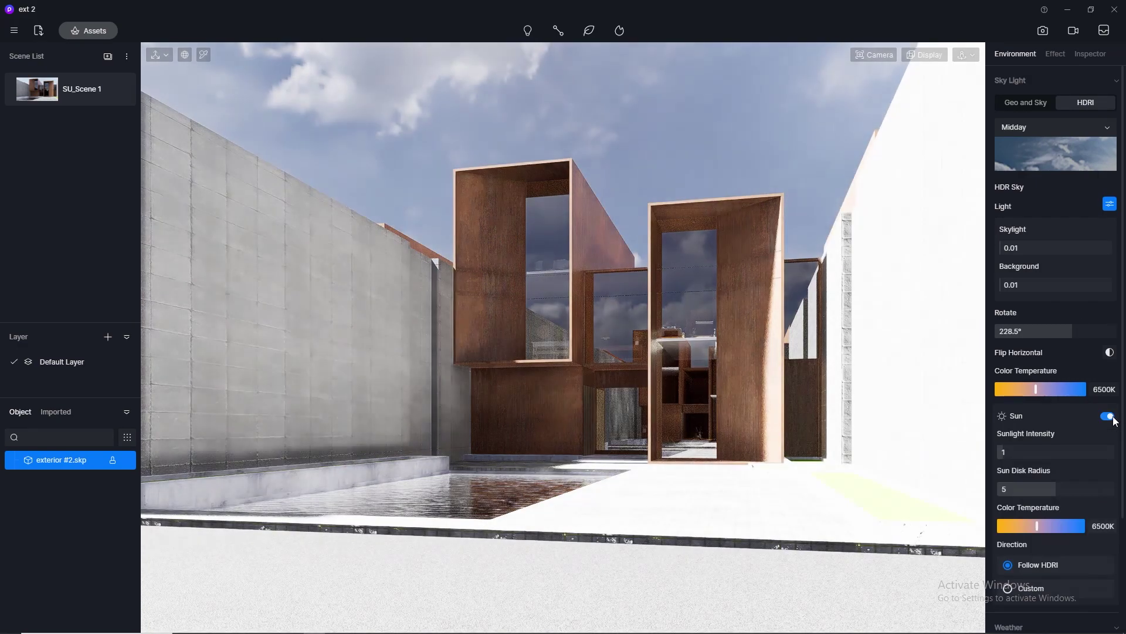
click(1030, 452)
text(0)
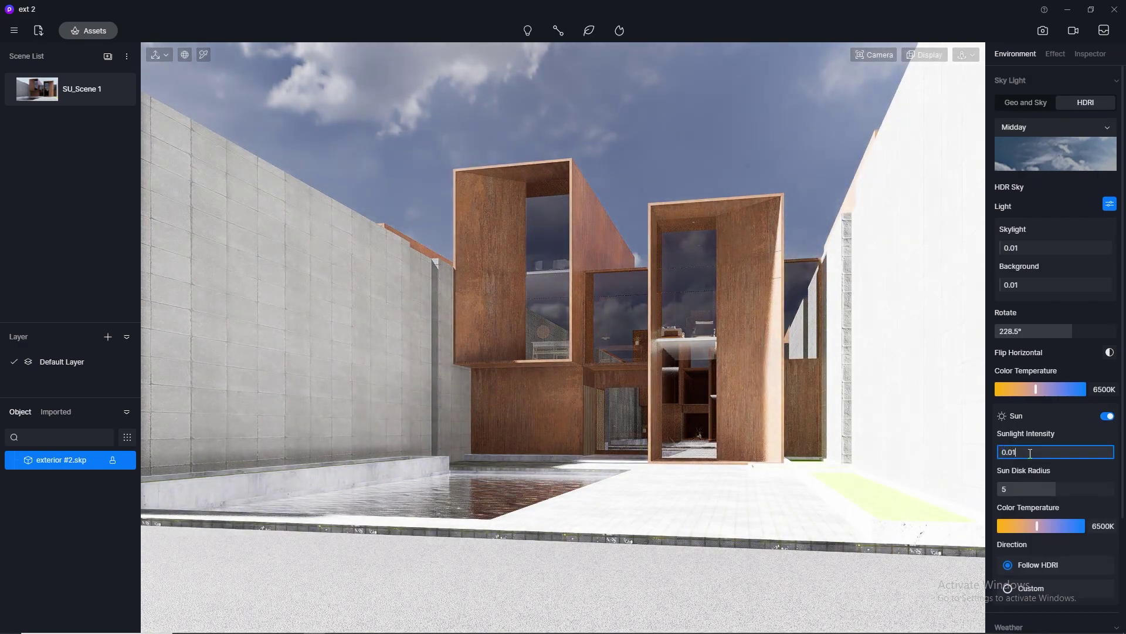
key(Return)
click(1029, 488)
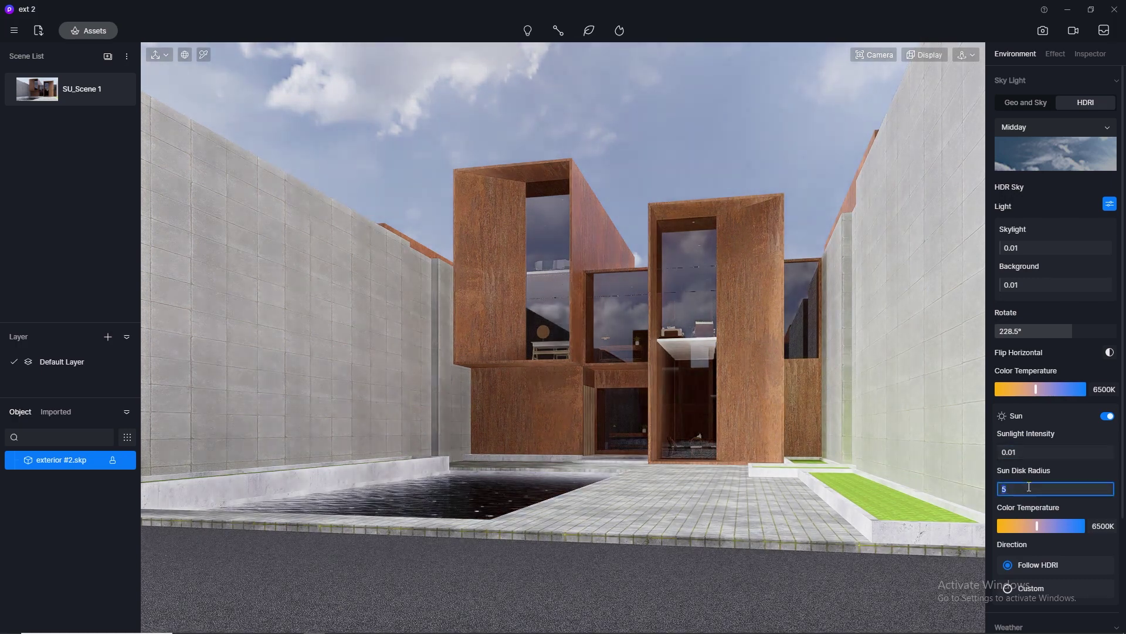
key(Return)
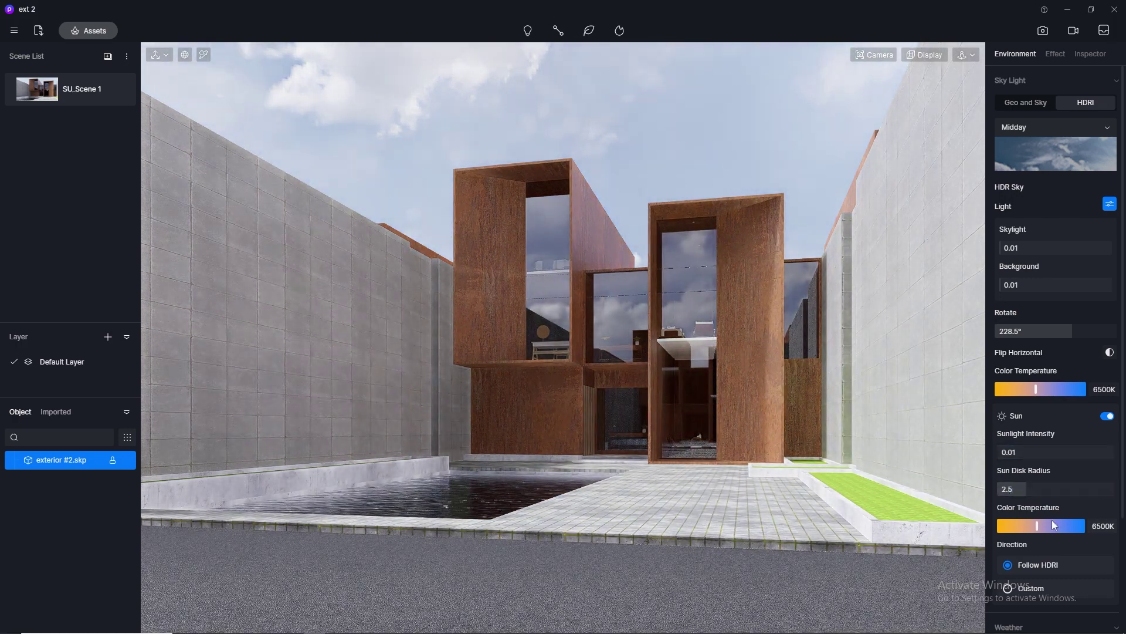
- Use a custom sun direction with an altitude of 20.1 and an azimuth of 199.6
click(1008, 588)
scroll(1035, 563, down, 1)
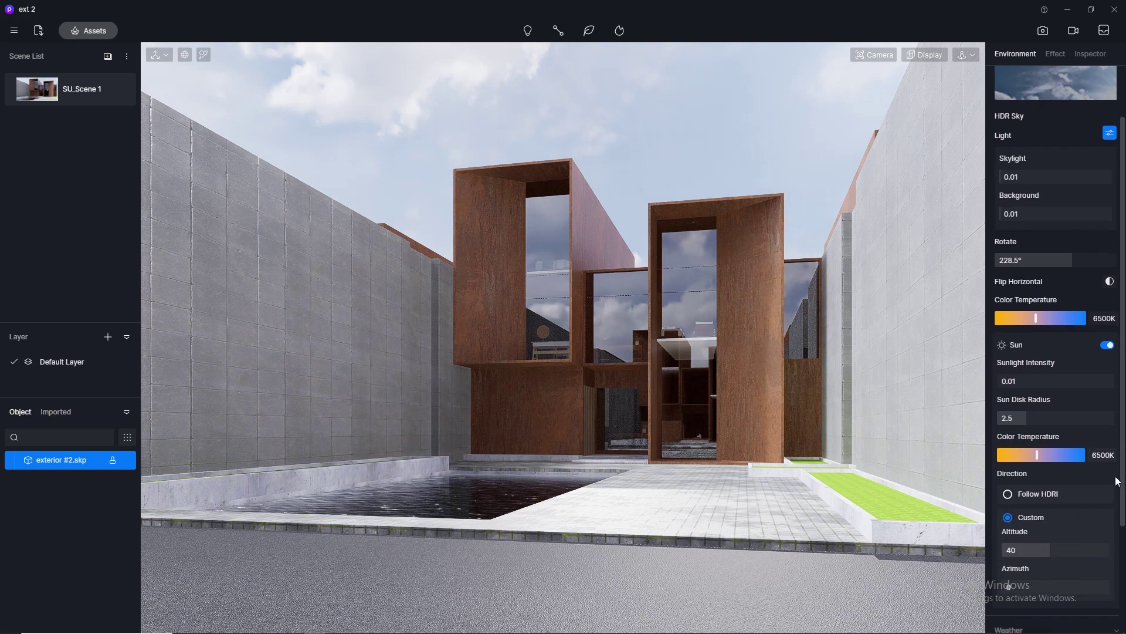
drag(1039, 552, 1061, 584)
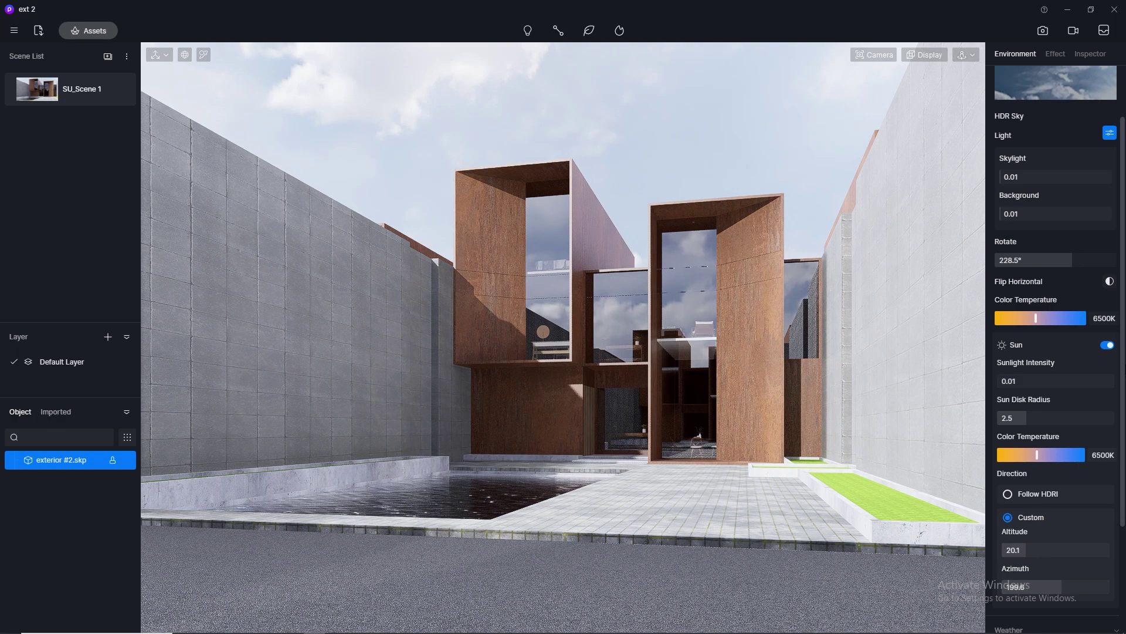
- Update SU_Scene 1 with the current view and environment settings
scroll(1125, 378, up, 2)
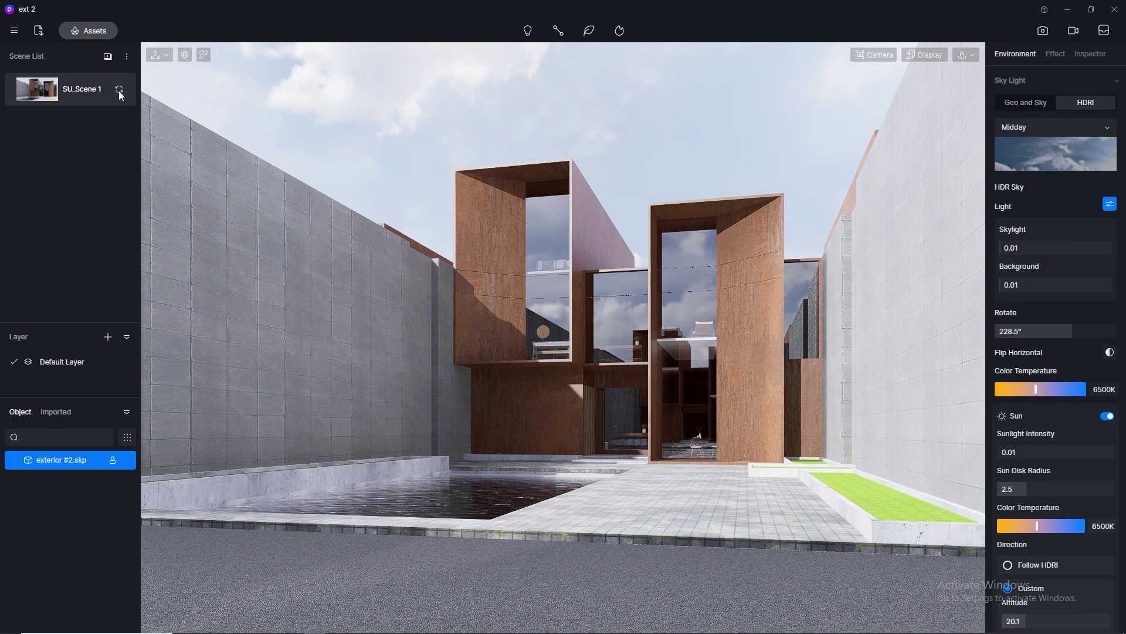
click(119, 93)
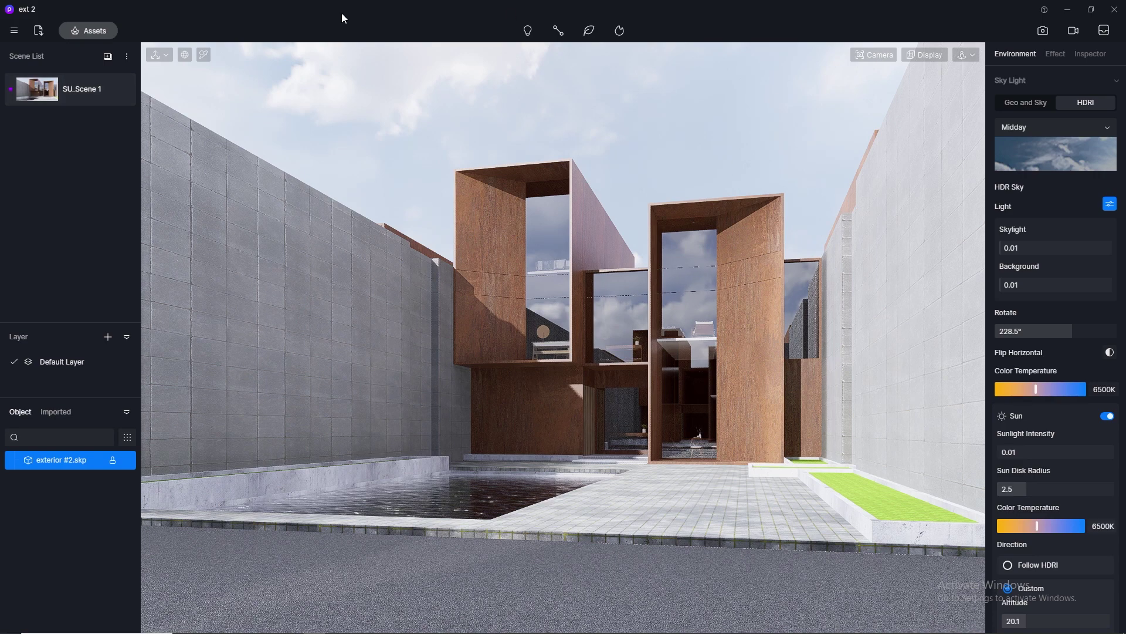
- Download the Pinus strobus 01 tree from the favourite online Nature models and pick it for placement
click(85, 32)
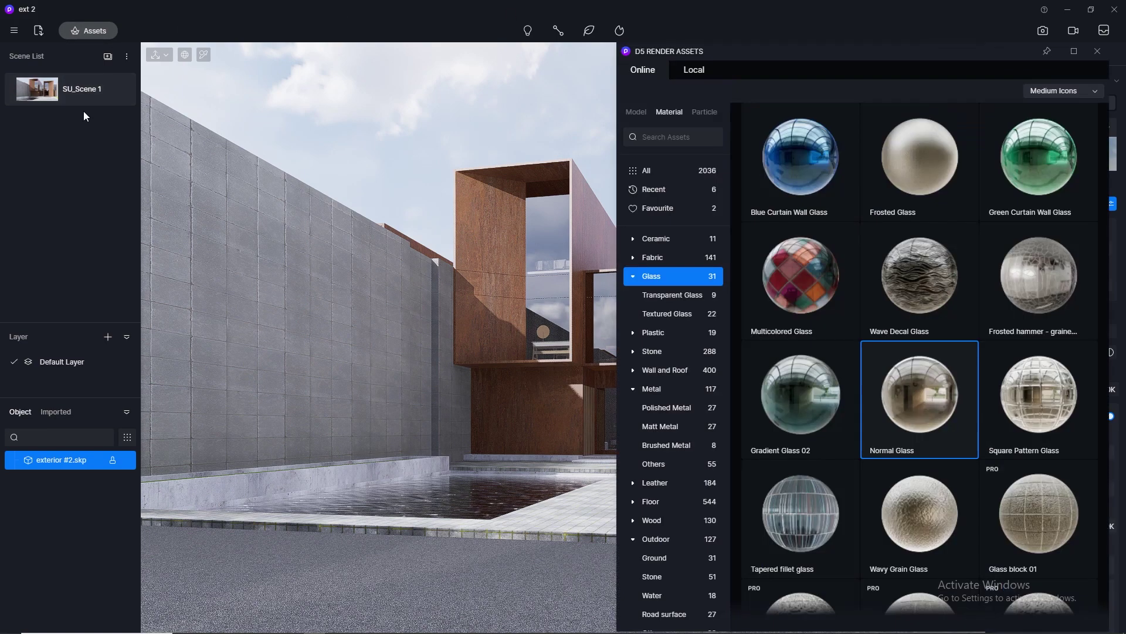
click(634, 112)
drag(780, 51, 318, 44)
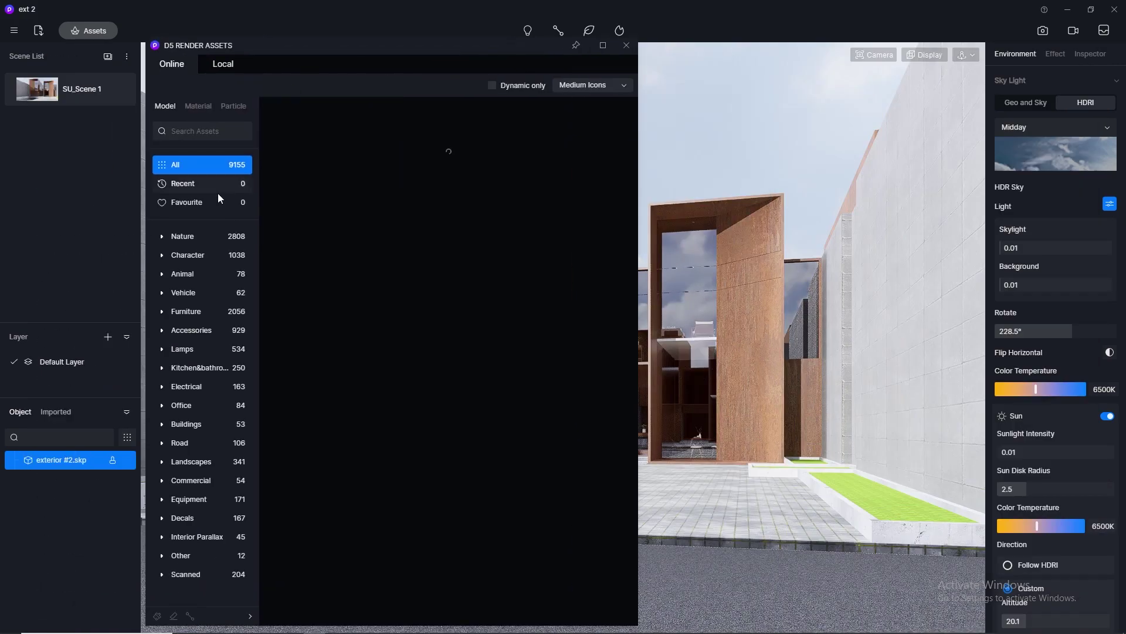
click(205, 202)
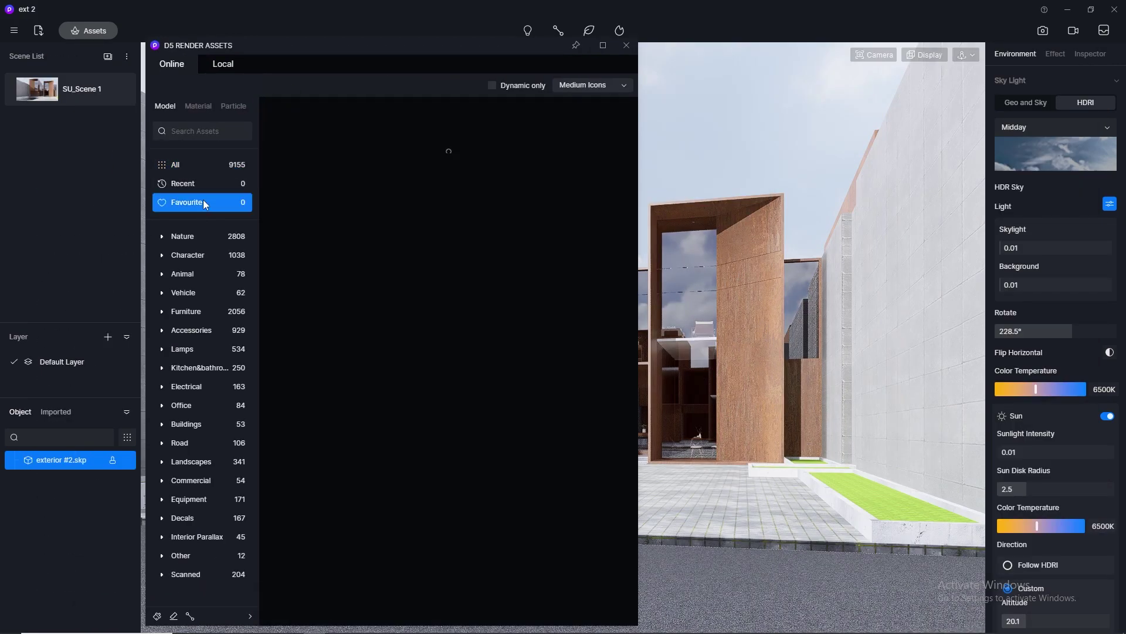
click(203, 237)
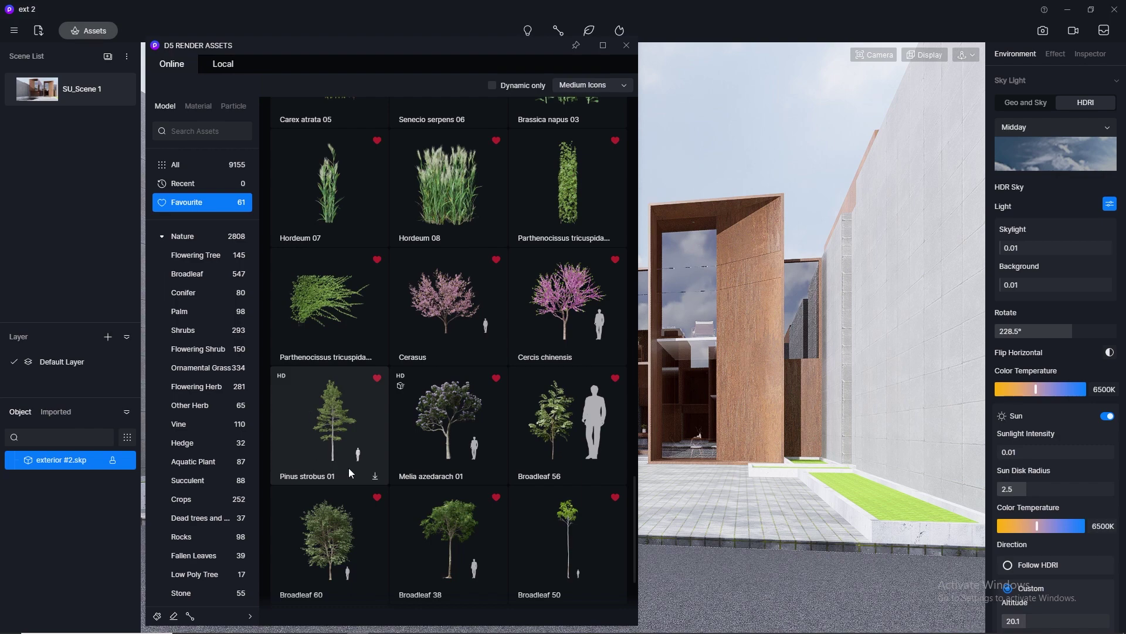
click(341, 427)
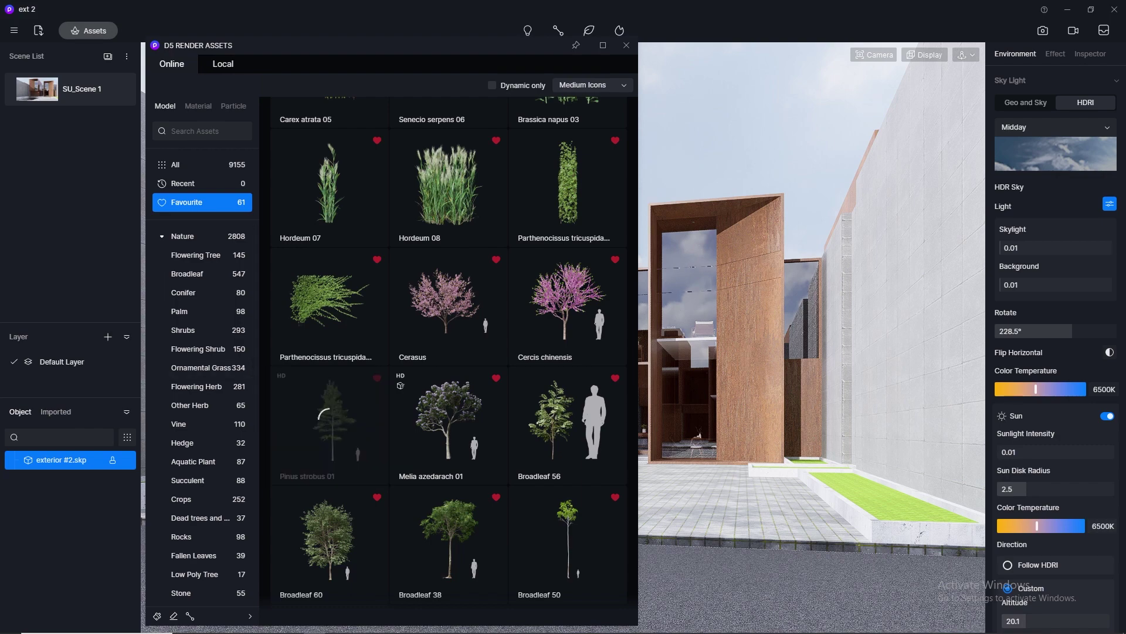
click(360, 431)
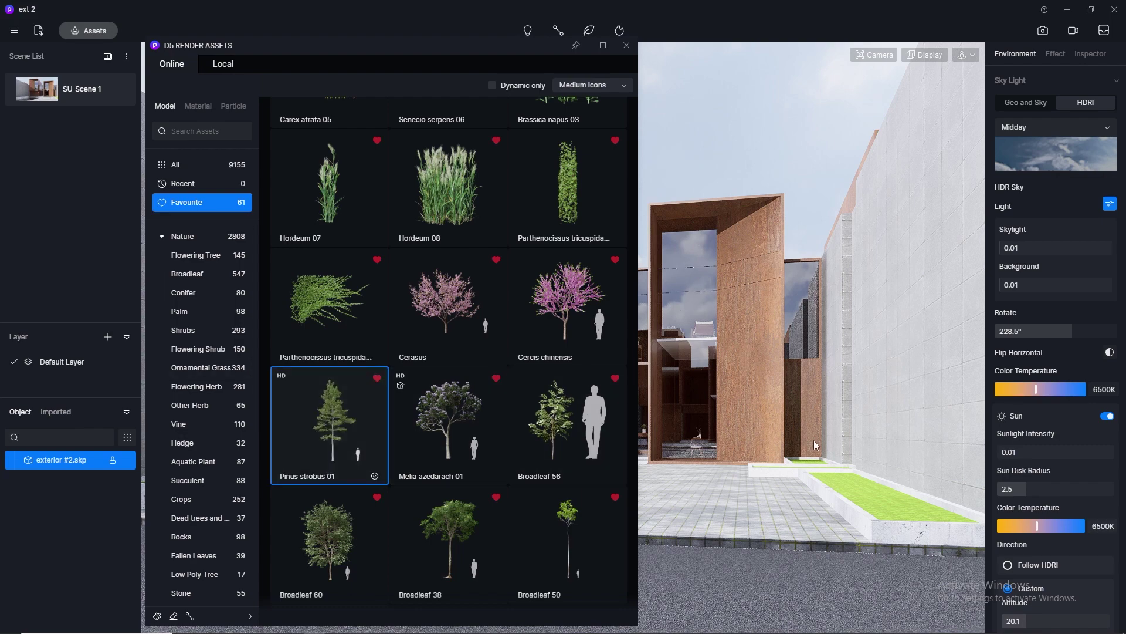
- Place one Pinus strobus 01 in the small grass planter beside the house entrance and close the asset library
scroll(812, 441, up, 1)
scroll(811, 441, up, 3)
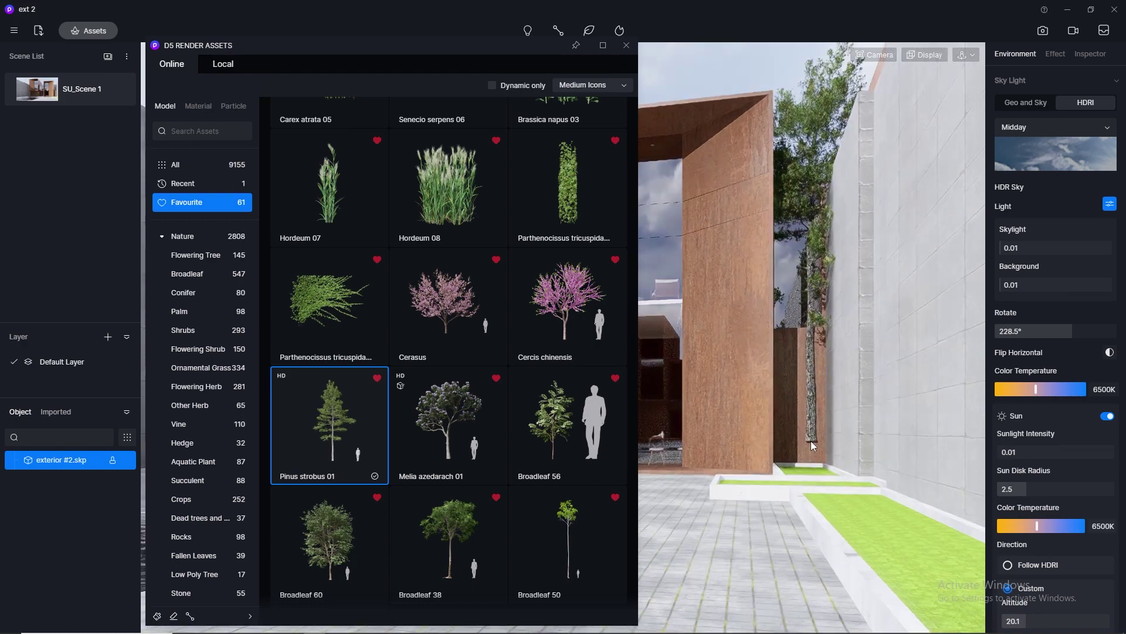
right_drag(811, 441, 829, 569)
click(810, 502)
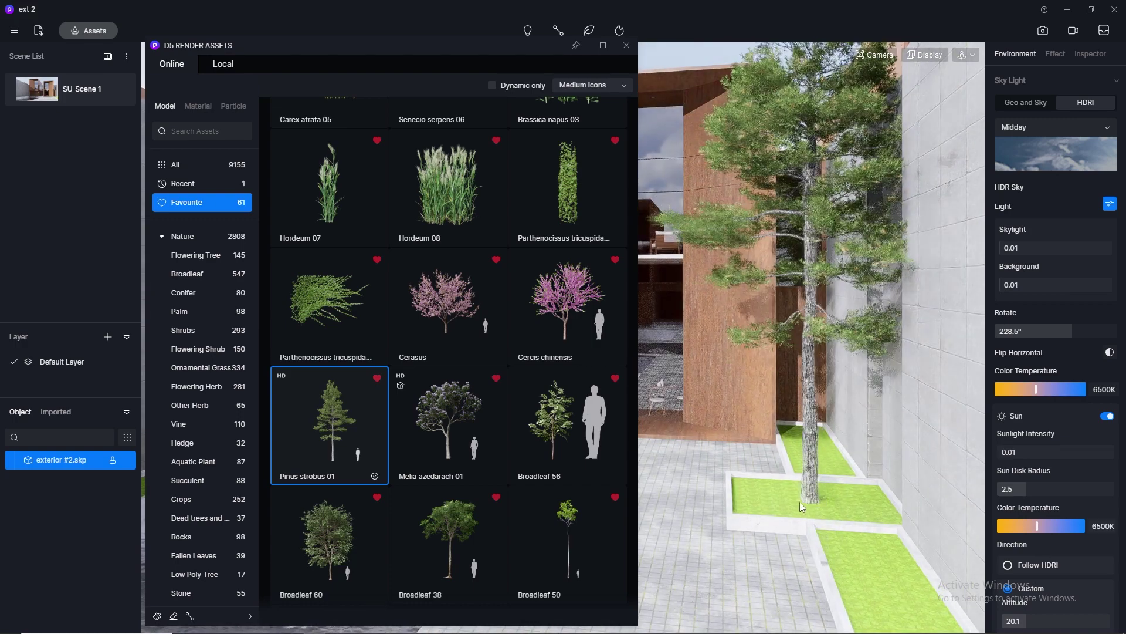
click(763, 501)
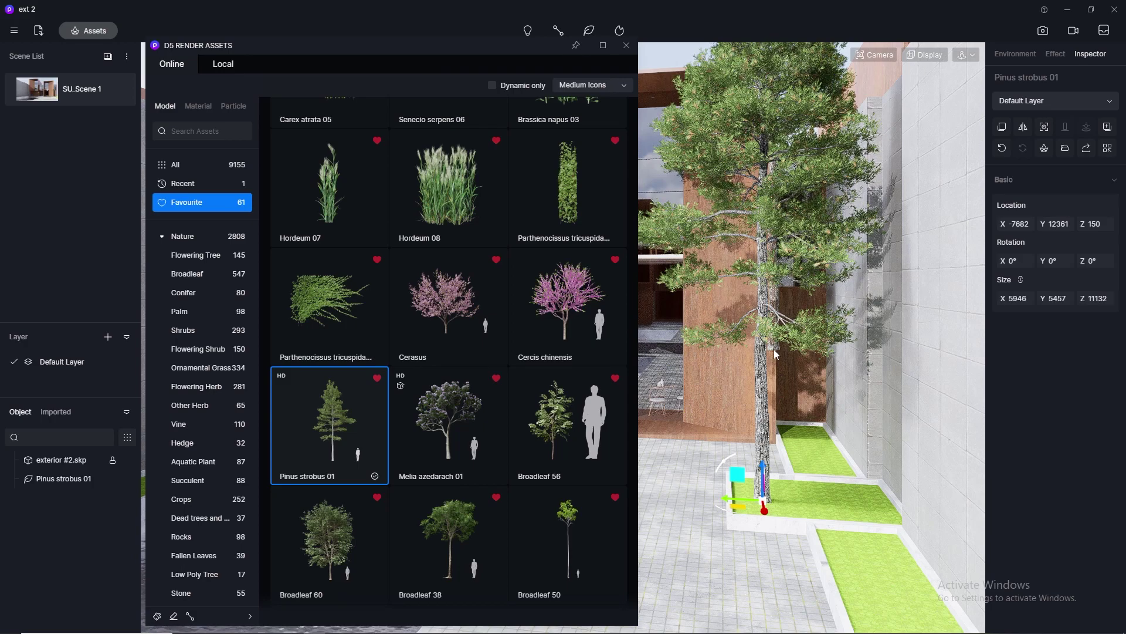
click(627, 46)
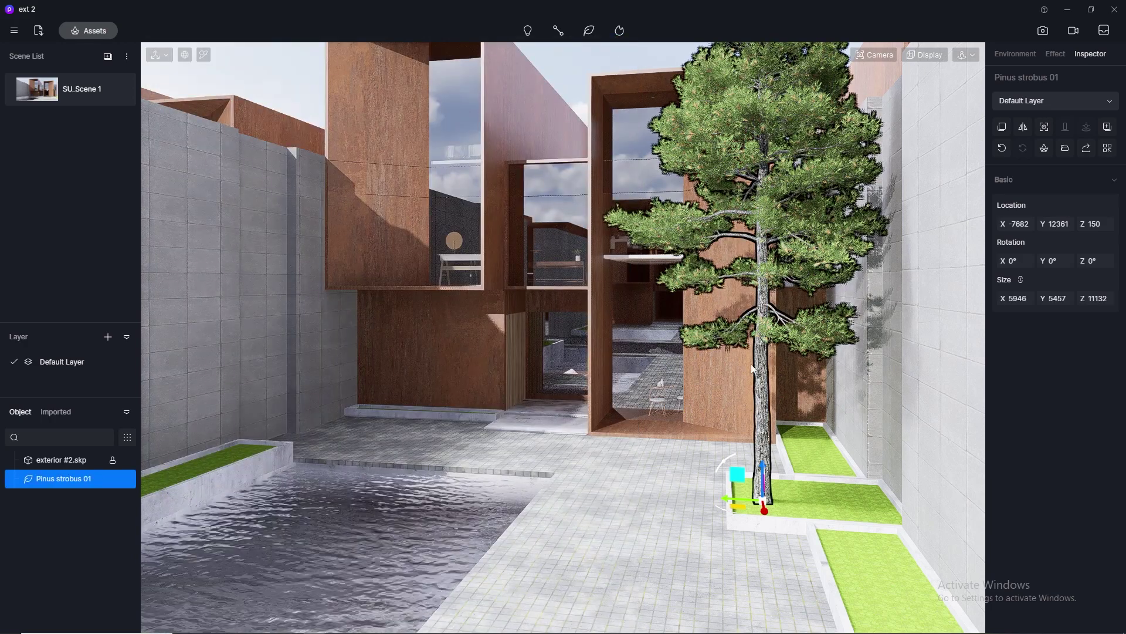
- Restore the SU_Scene 1 view and shift the pine tree to Y 12513 and Z 116
scroll(726, 385, down, 2)
middle_drag(727, 385, 794, 211)
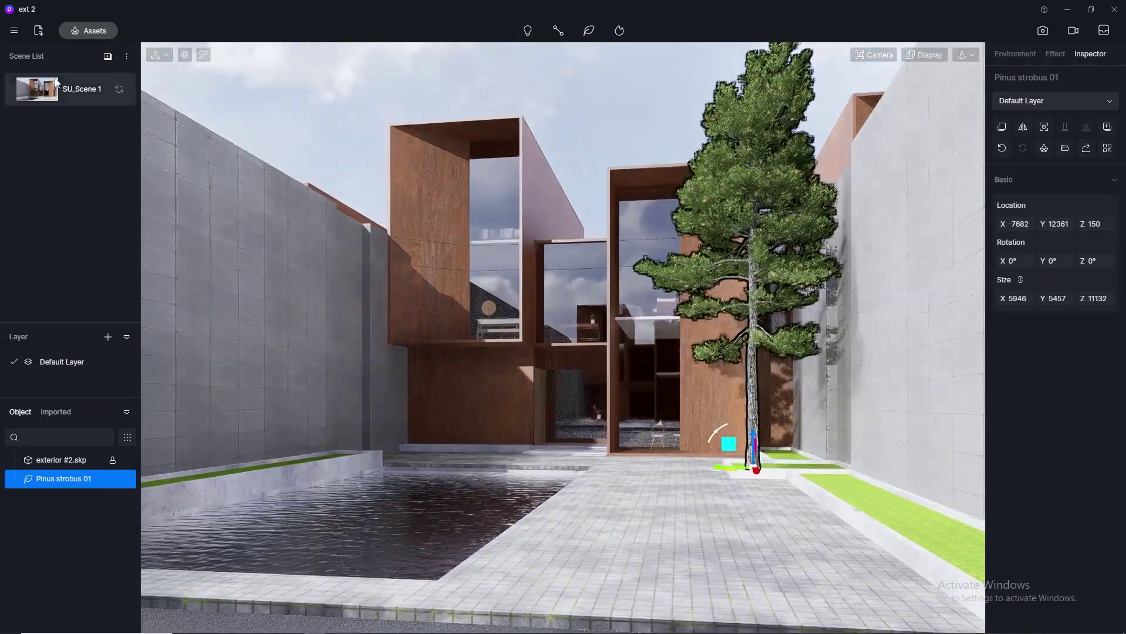
click(34, 93)
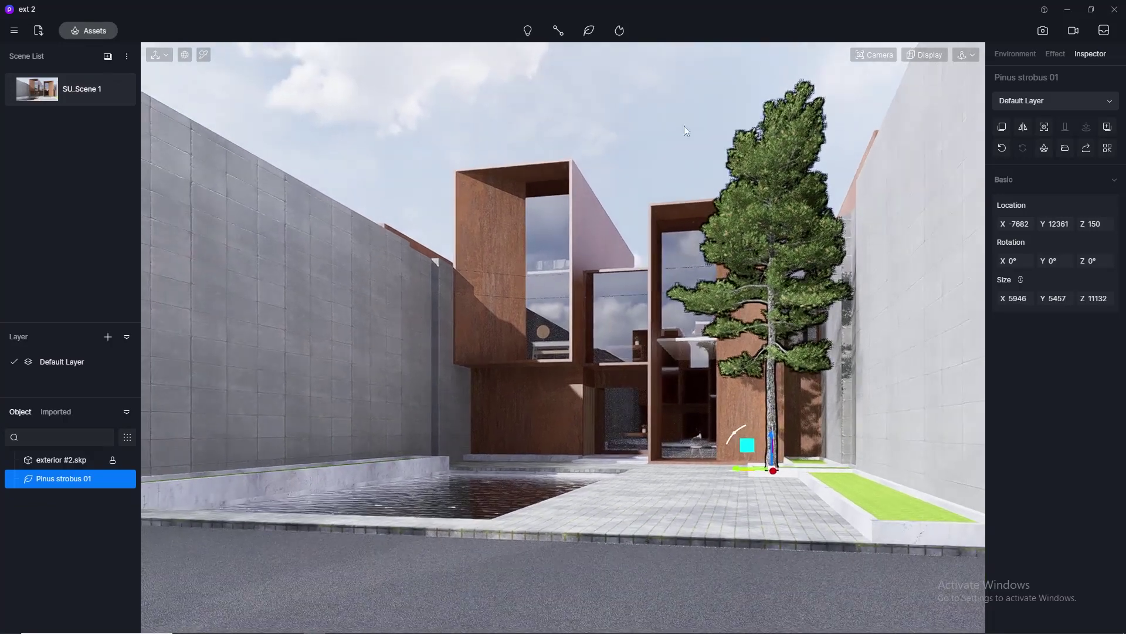
drag(747, 448, 753, 448)
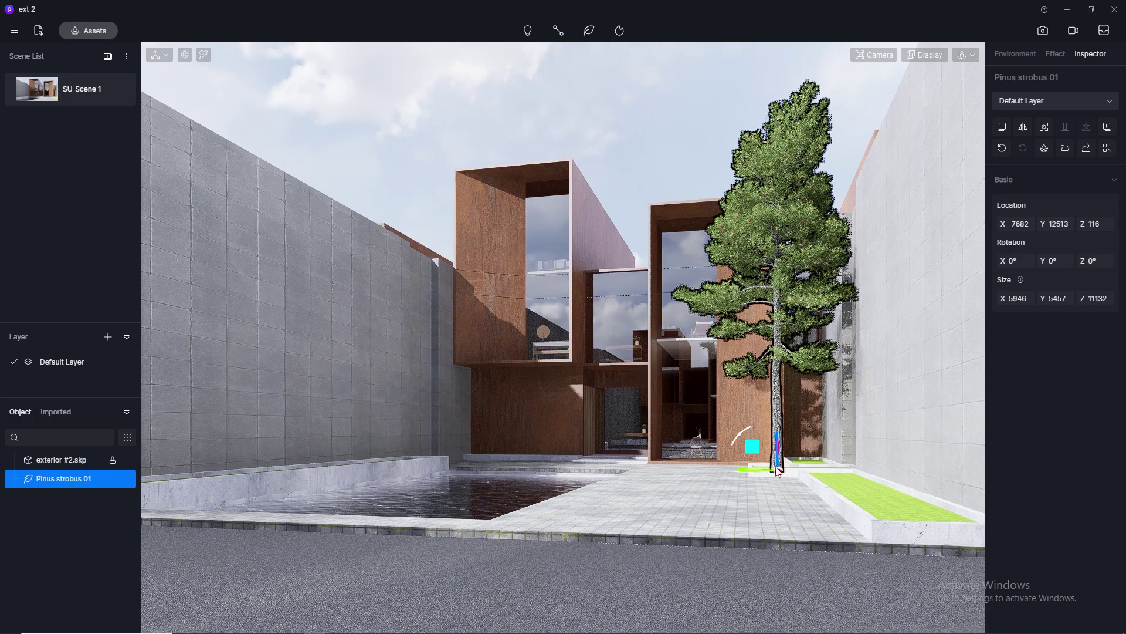
- Lower the pine tree to Z -1492 and check it in the SU_Scene 1 view
scroll(773, 395, up, 2)
middle_drag(767, 385, 869, 409)
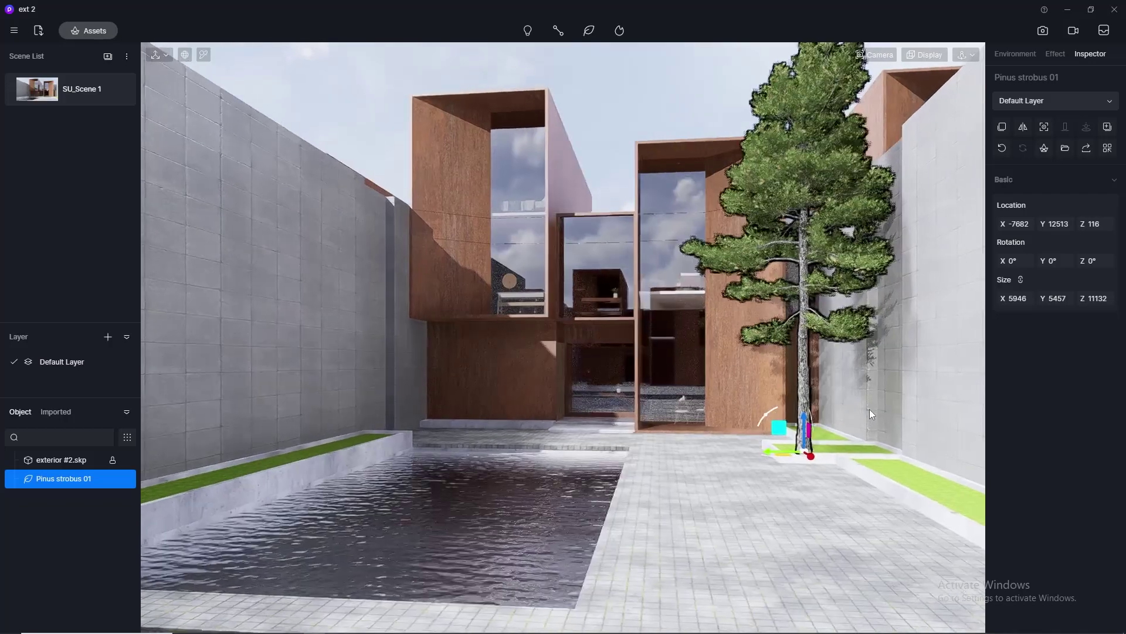
drag(806, 423, 807, 484)
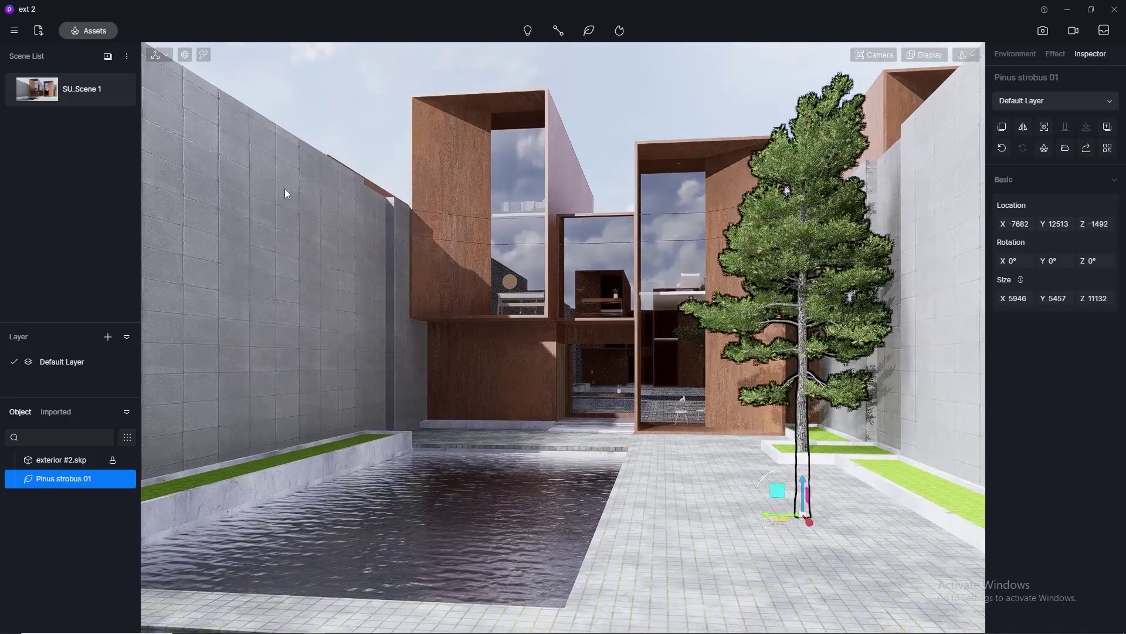
click(20, 91)
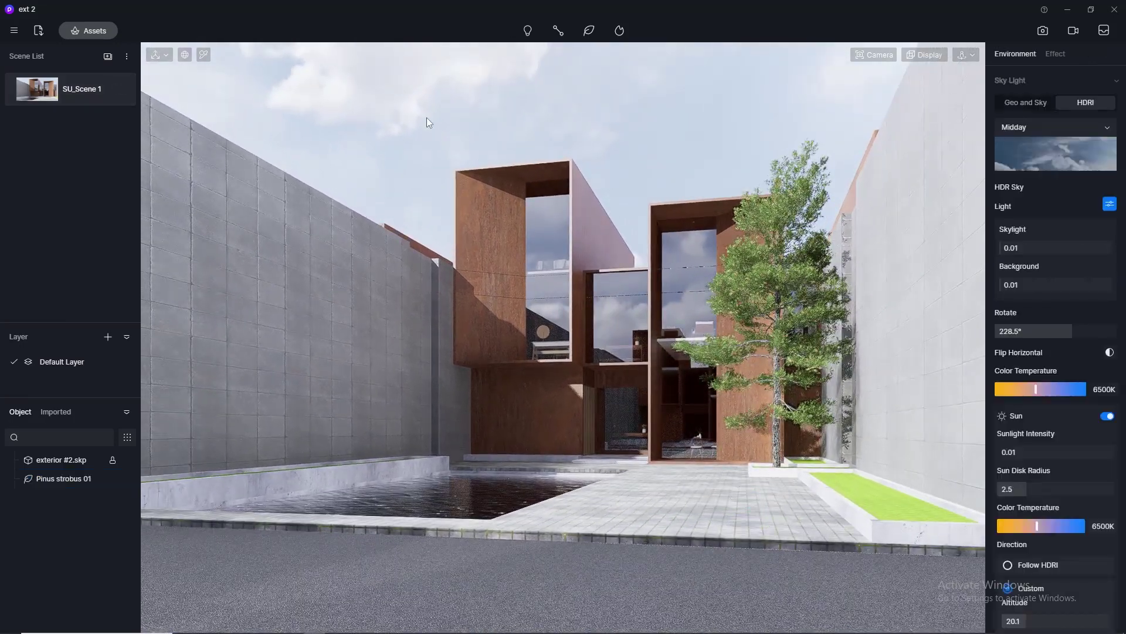
- Scale the pine tree down to X 4718, Y 4330, Z 8833 and raise it to Z -12
click(787, 343)
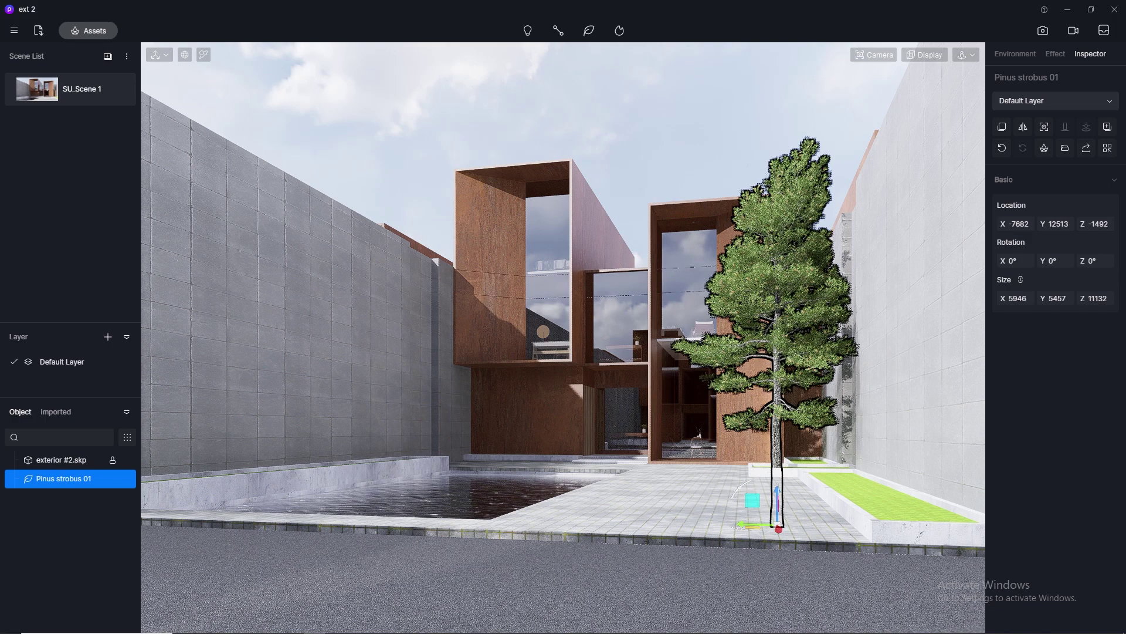
drag(1013, 298, 924, 371)
drag(867, 300, 291, 454)
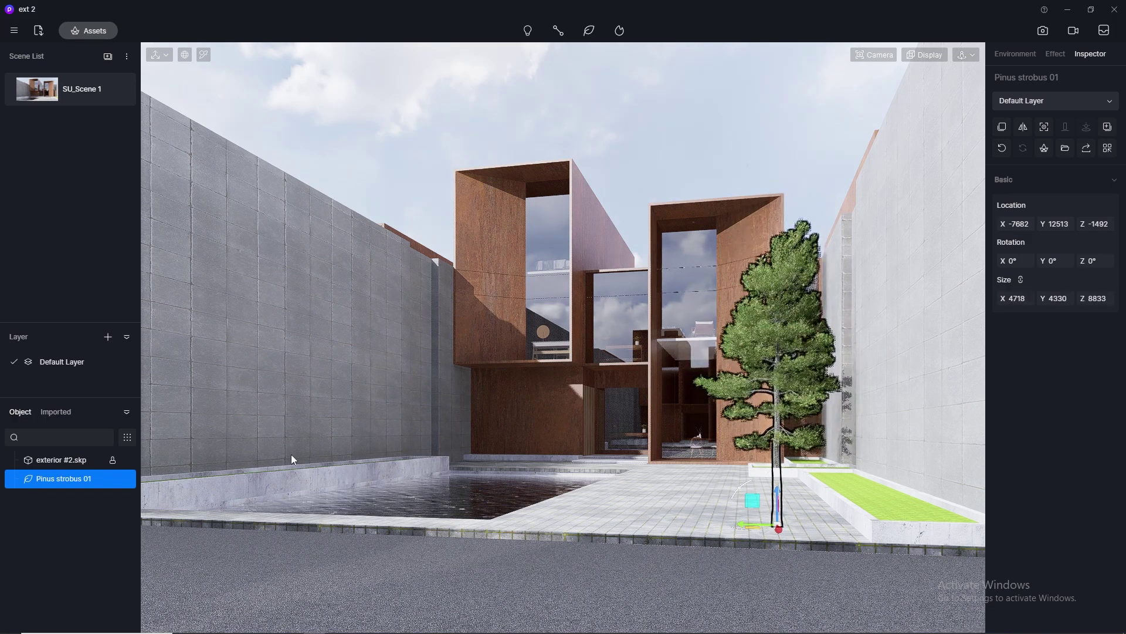
drag(776, 500, 773, 450)
- Lower the pine tree's base into the planter grass at Z -34, keeping the tree unrotated
scroll(782, 437, up, 3)
right_drag(785, 431, 782, 517)
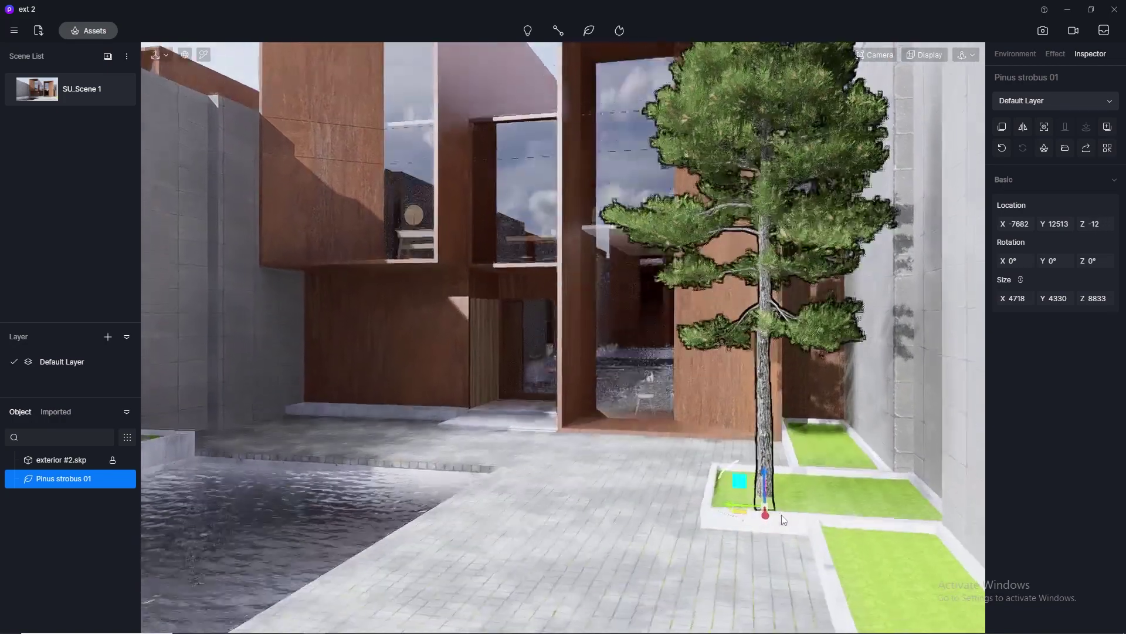
drag(738, 466, 776, 445)
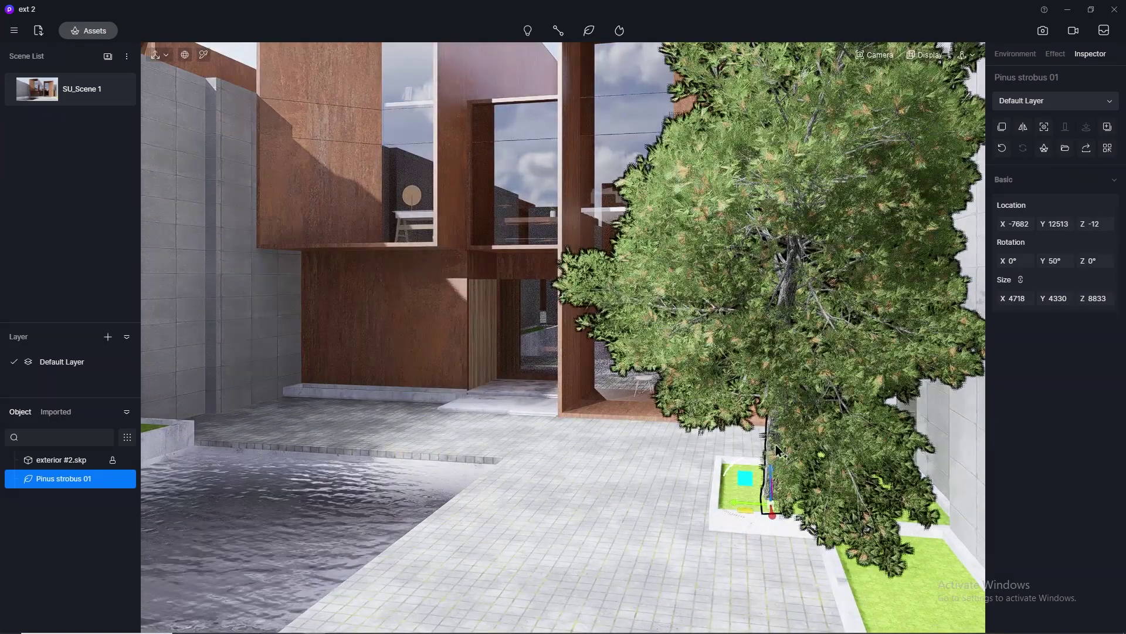
key(ctrl+z)
click(773, 466)
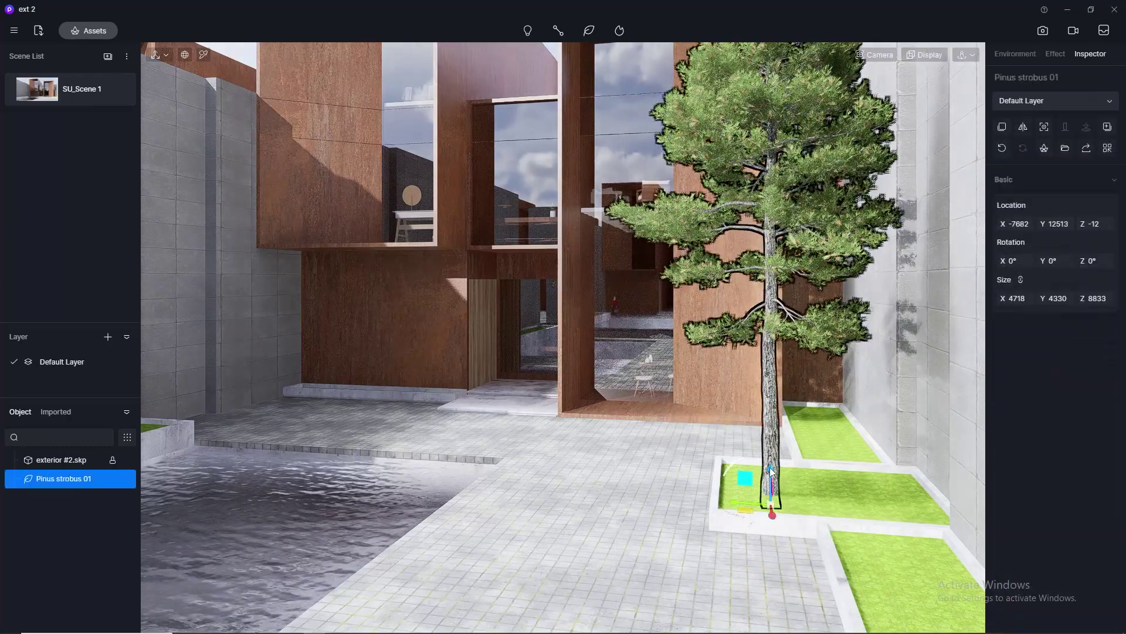
drag(775, 451, 775, 465)
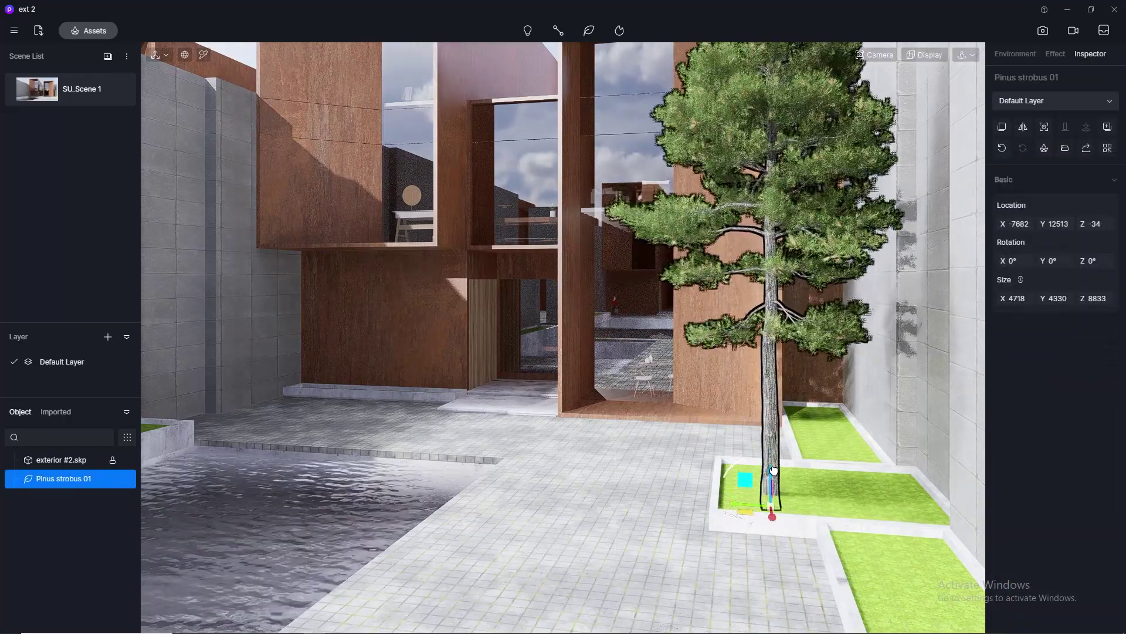
- Scale the pine tree down proportionally to X 3984, Y 3656, Z 7458
drag(1021, 297, 590, 387)
scroll(728, 396, down, 3)
right_drag(728, 392, 754, 353)
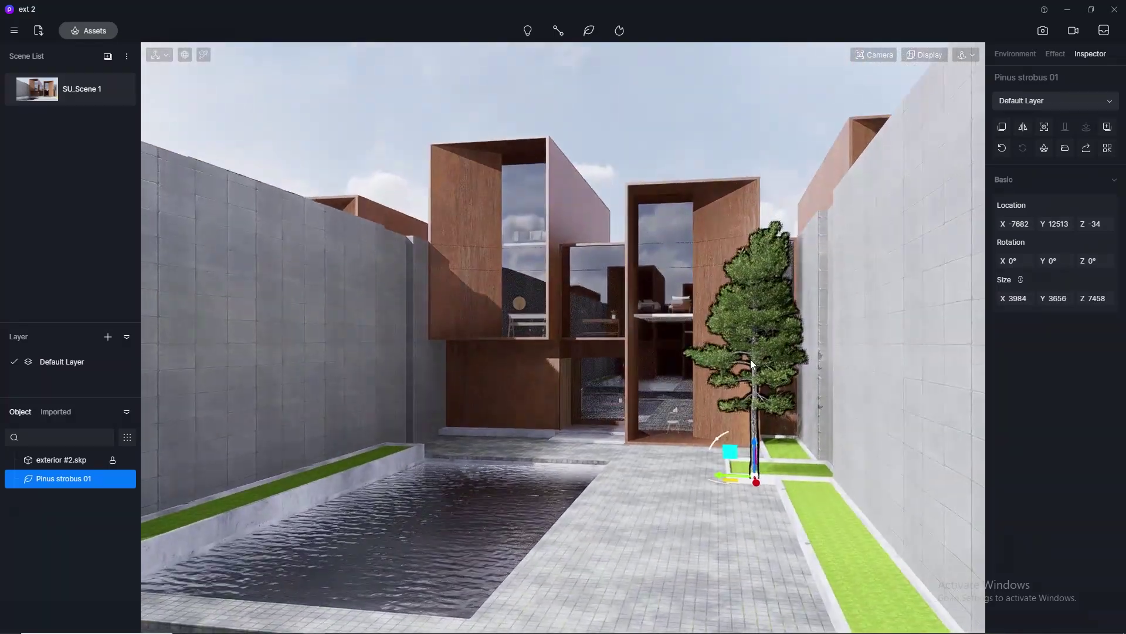
- Move the pine tree to Y 13189 and resize it to X 4198, Y 3853, Z 7859, judging it in the SU_Scene 1 view
mouse_move(721, 477)
mouse_down()
mouse_move(780, 485)
mouse_move(739, 485)
mouse_up()
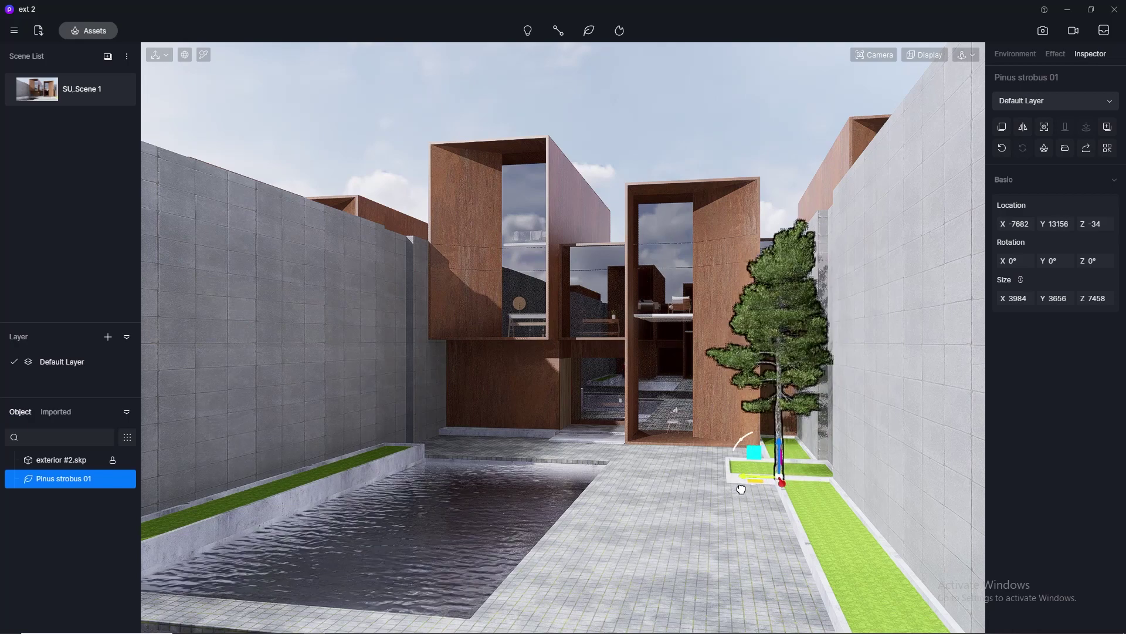
drag(1018, 300, 873, 316)
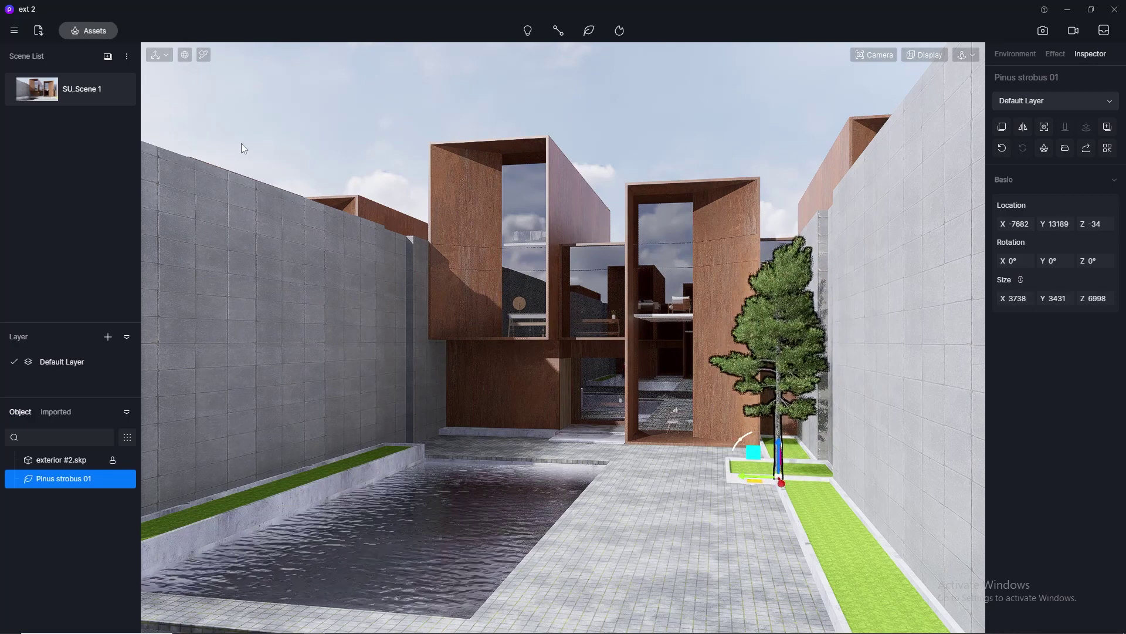
click(37, 96)
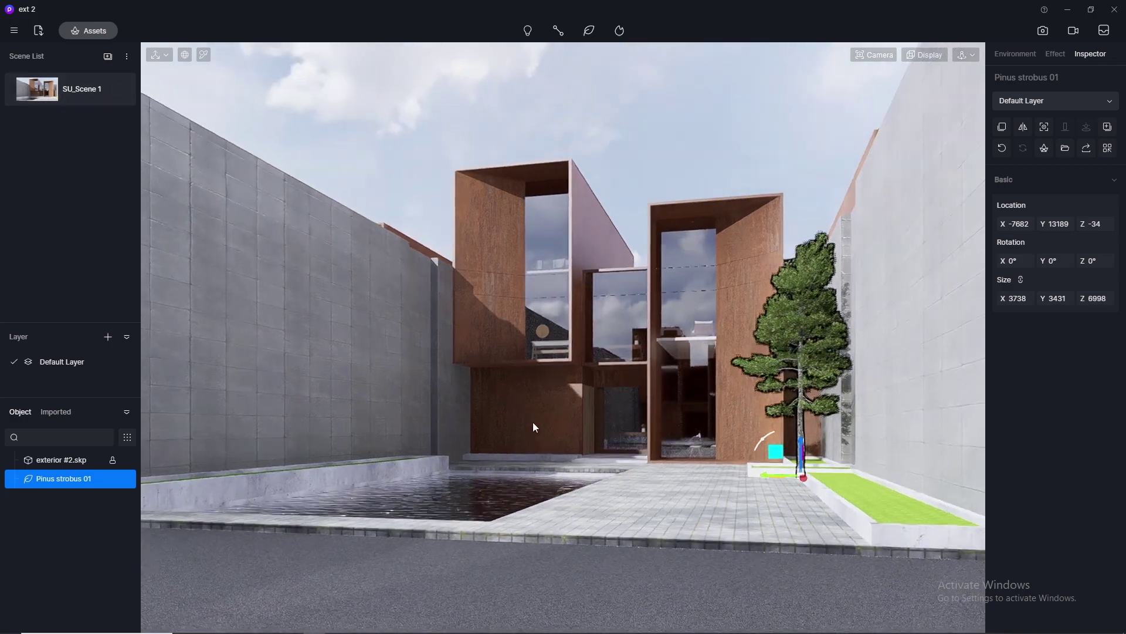
click(626, 570)
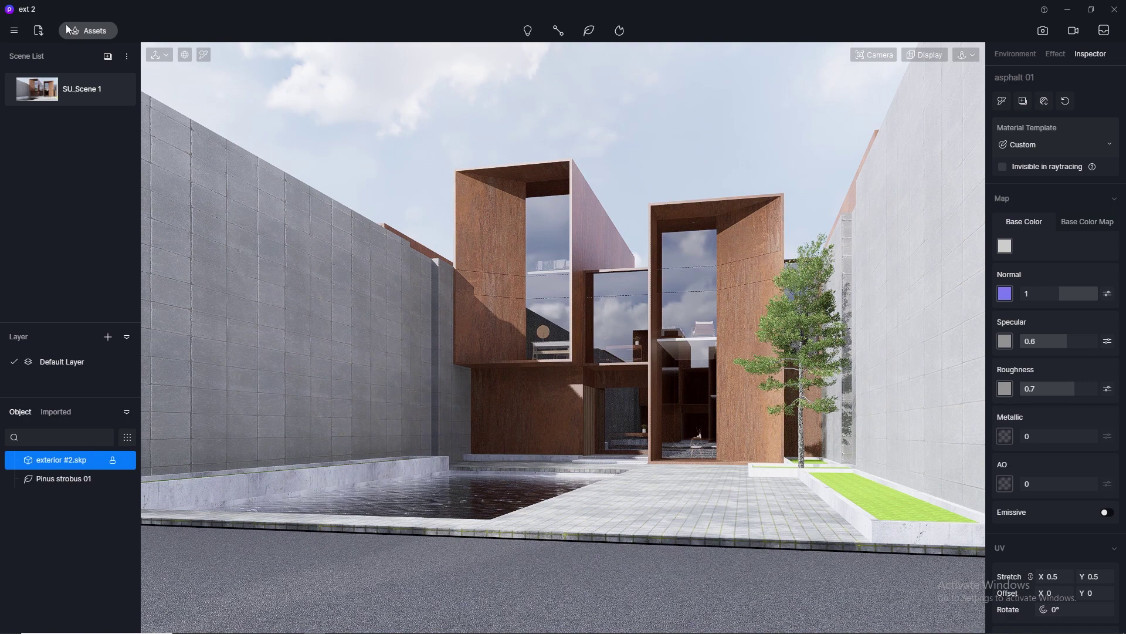
click(87, 30)
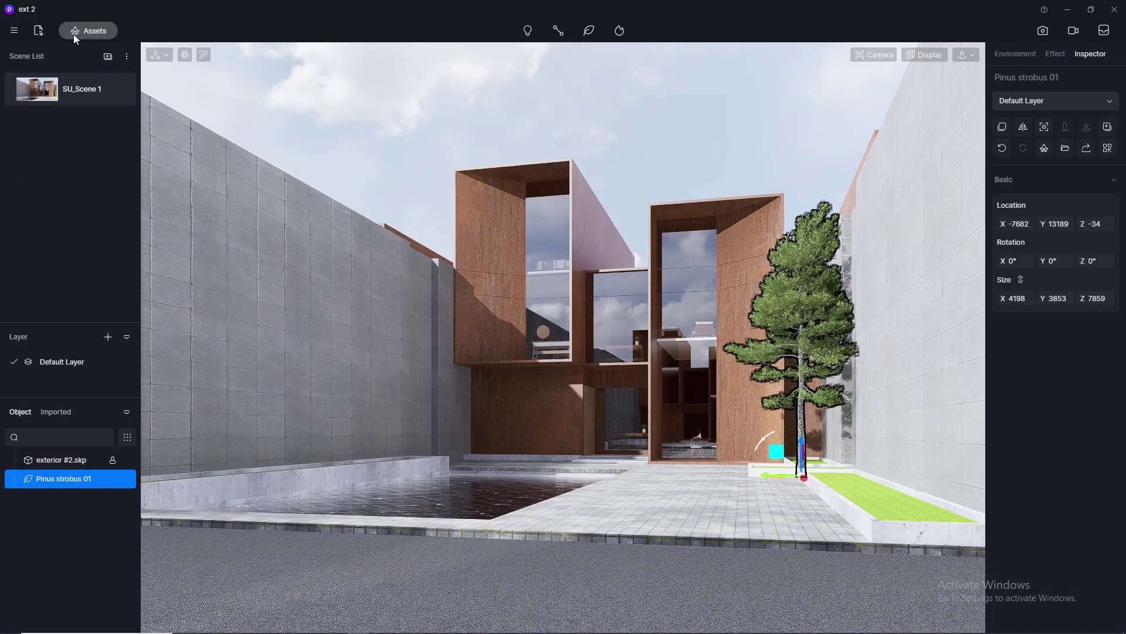
- Select Hordeum 08 from the favourite models for path placement and move the asset library clear of the planters
click(74, 37)
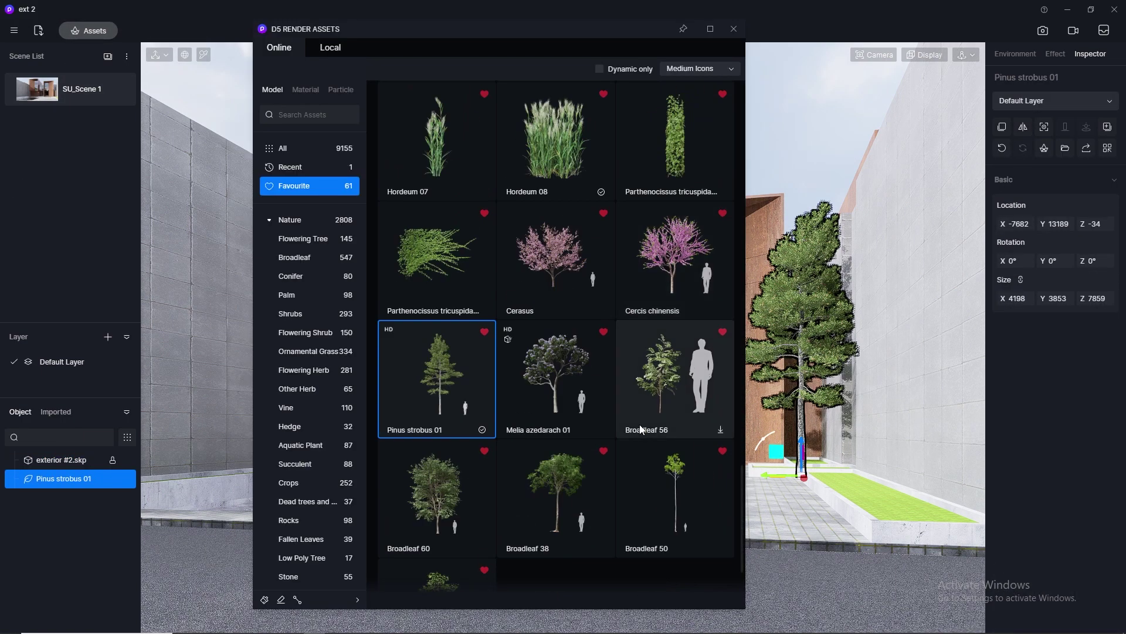
scroll(640, 428, up, 2)
click(561, 265)
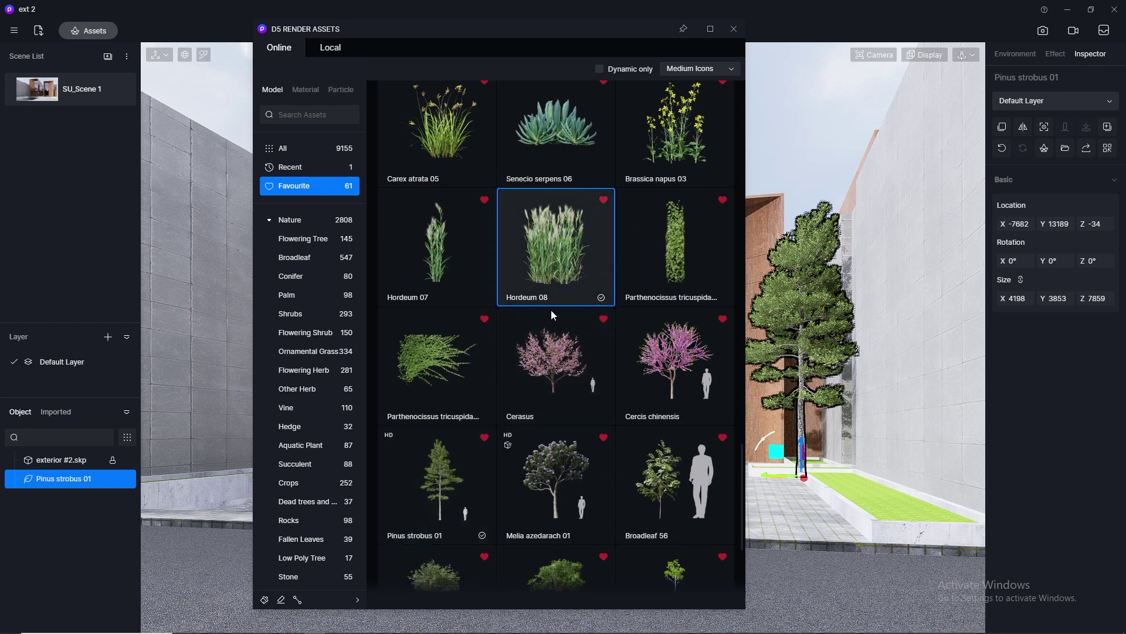
click(298, 600)
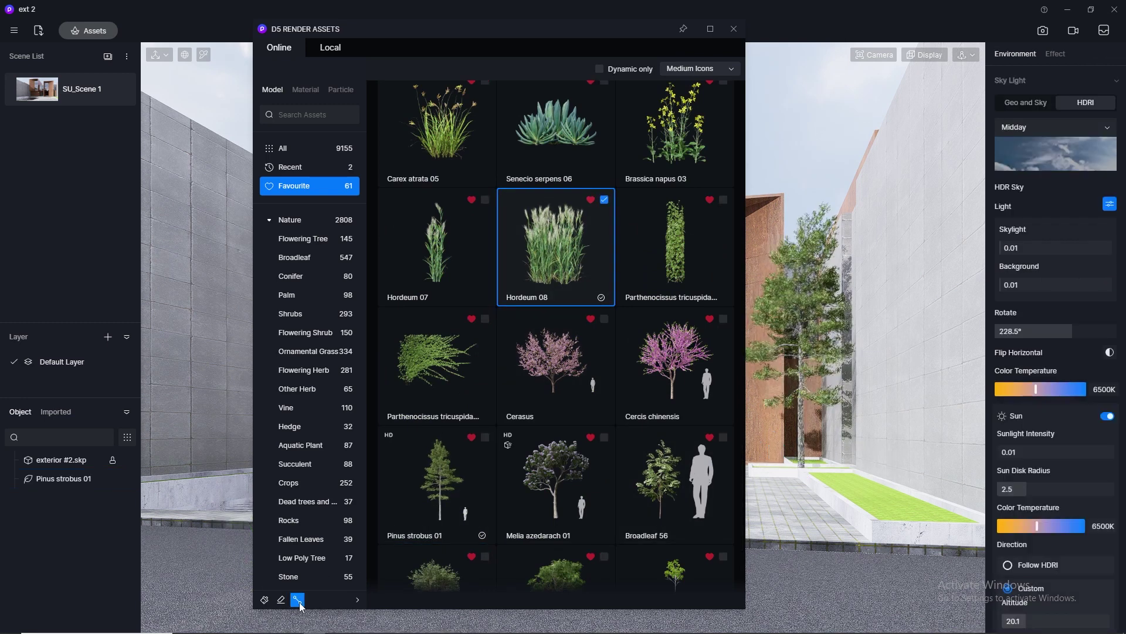
click(357, 599)
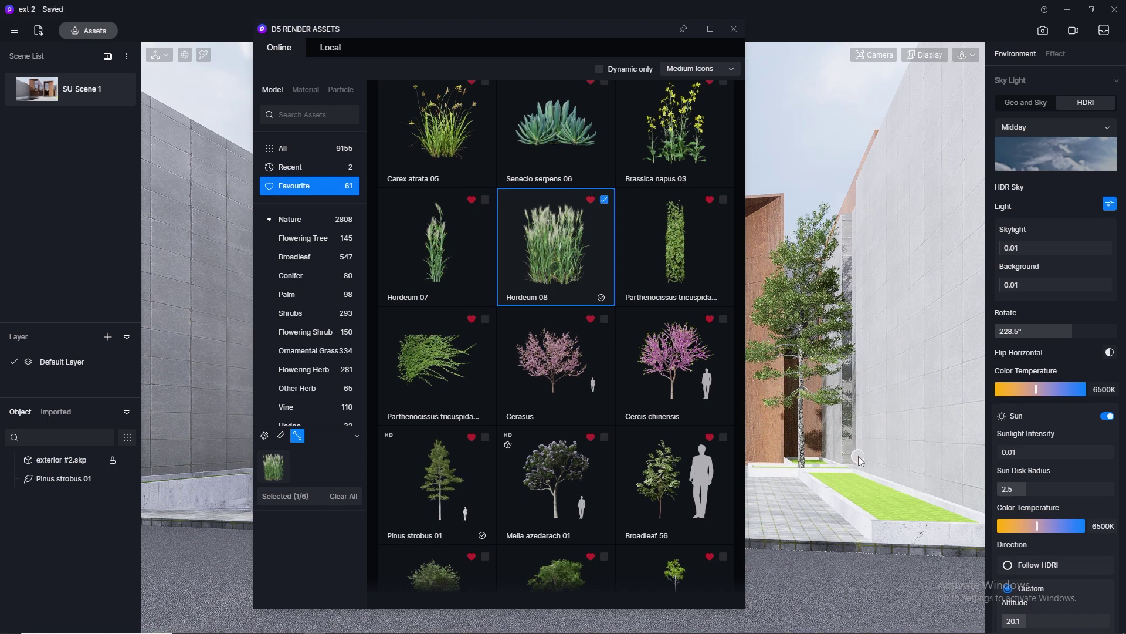
drag(531, 34, 409, 44)
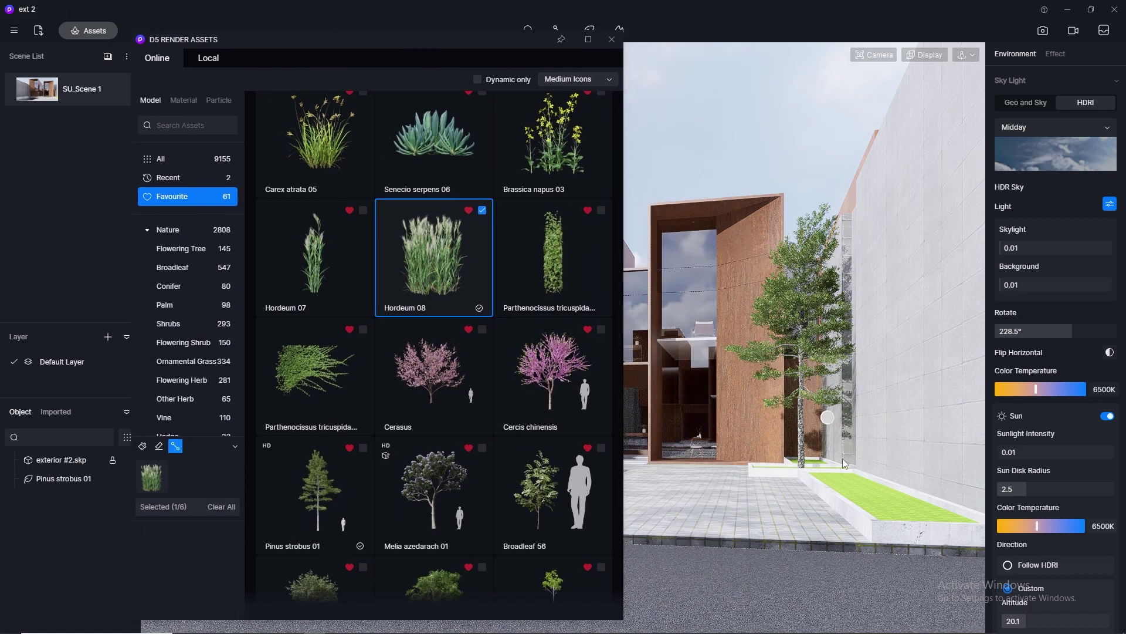
- Start a linear Hordeum 08 path in the long wall-side planter, at its end beside the pine tree, at X -9385, Y 13834, Z 150
scroll(842, 464, up, 3)
right_drag(843, 463, 703, 473)
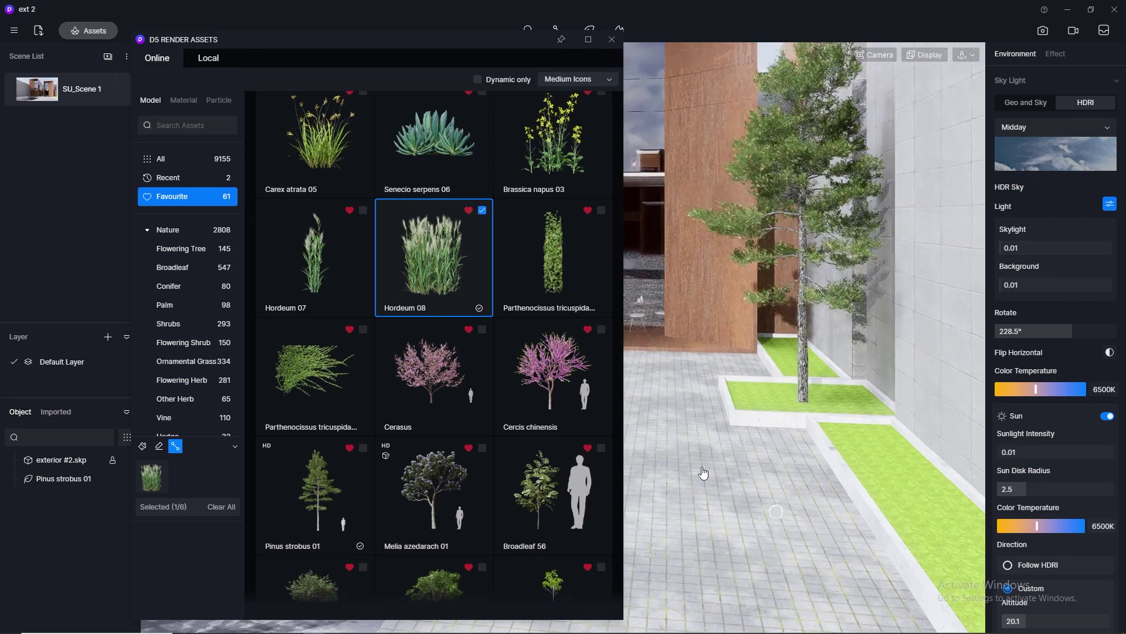
scroll(727, 440, up, 3)
right_drag(769, 382, 810, 463)
right_drag(688, 366, 968, 529)
right_drag(693, 411, 840, 475)
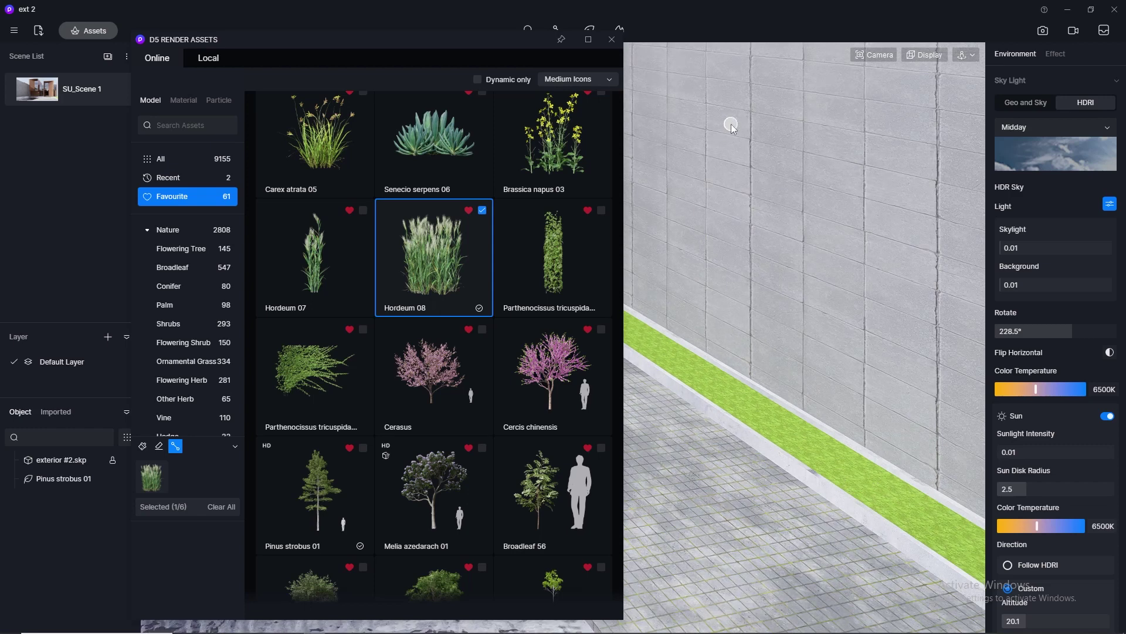
key(1)
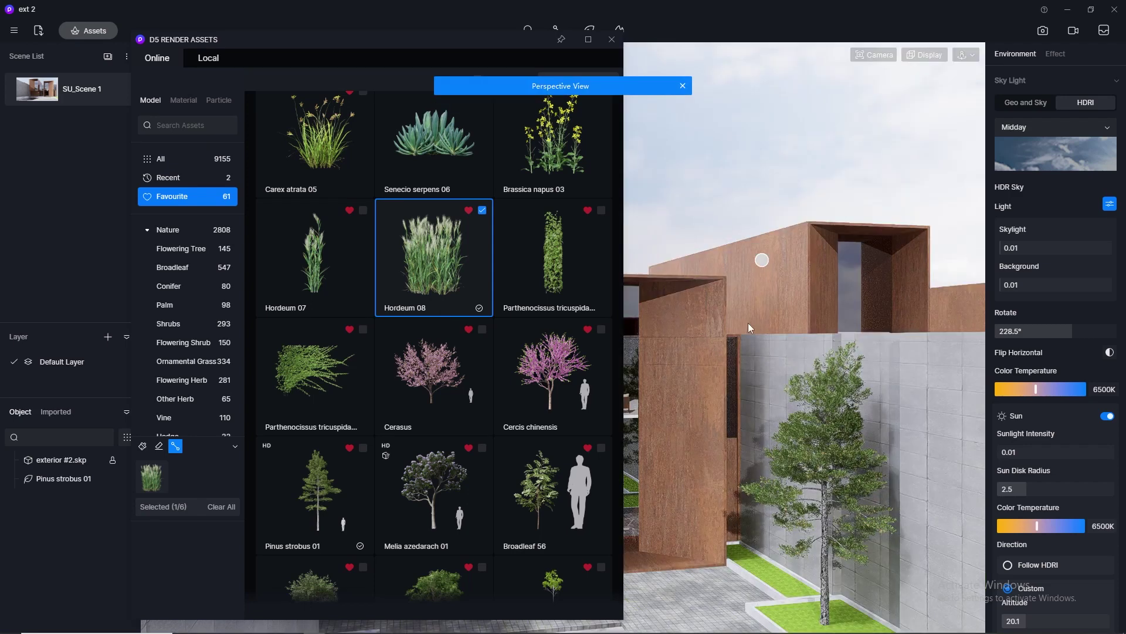
middle_drag(740, 428, 616, 223)
scroll(842, 532, up, 3)
right_drag(842, 533, 711, 424)
click(663, 422)
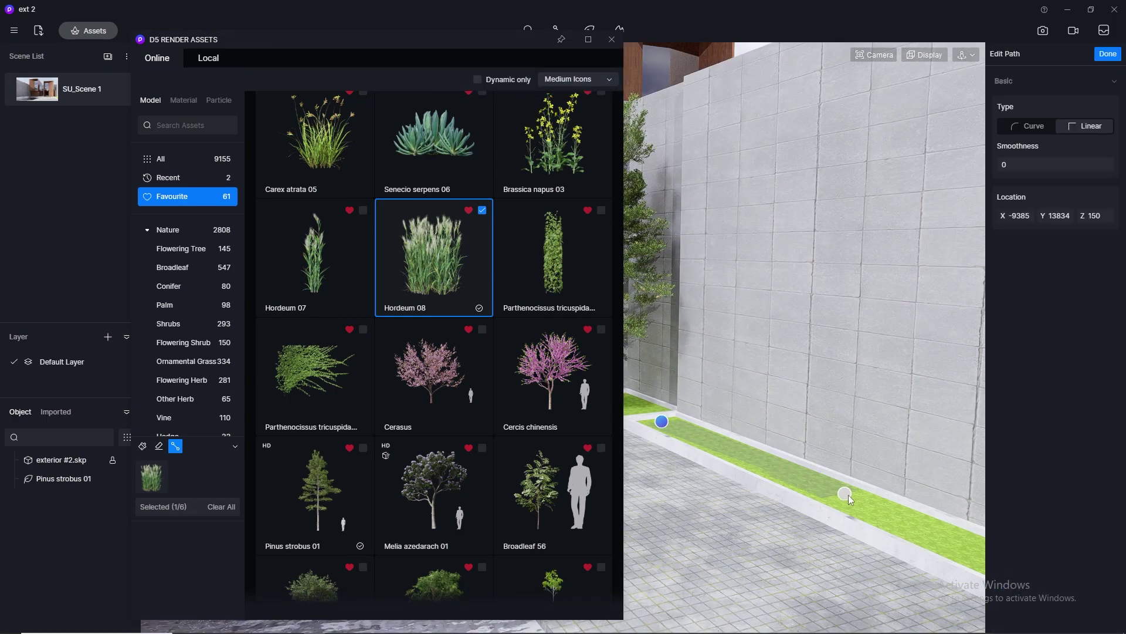
- End the Hordeum path at the street end of the planter at X -20651, Y 13826 and finish the path
scroll(817, 485, up, 1)
scroll(792, 476, down, 3)
right_drag(767, 468, 677, 538)
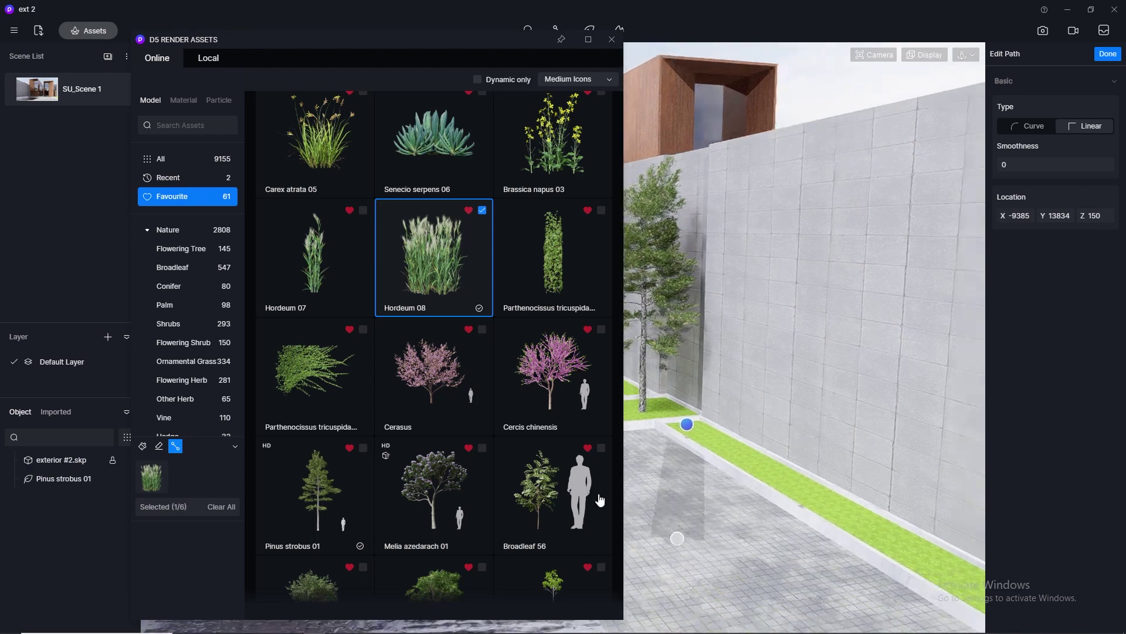
right_drag(601, 500, 873, 526)
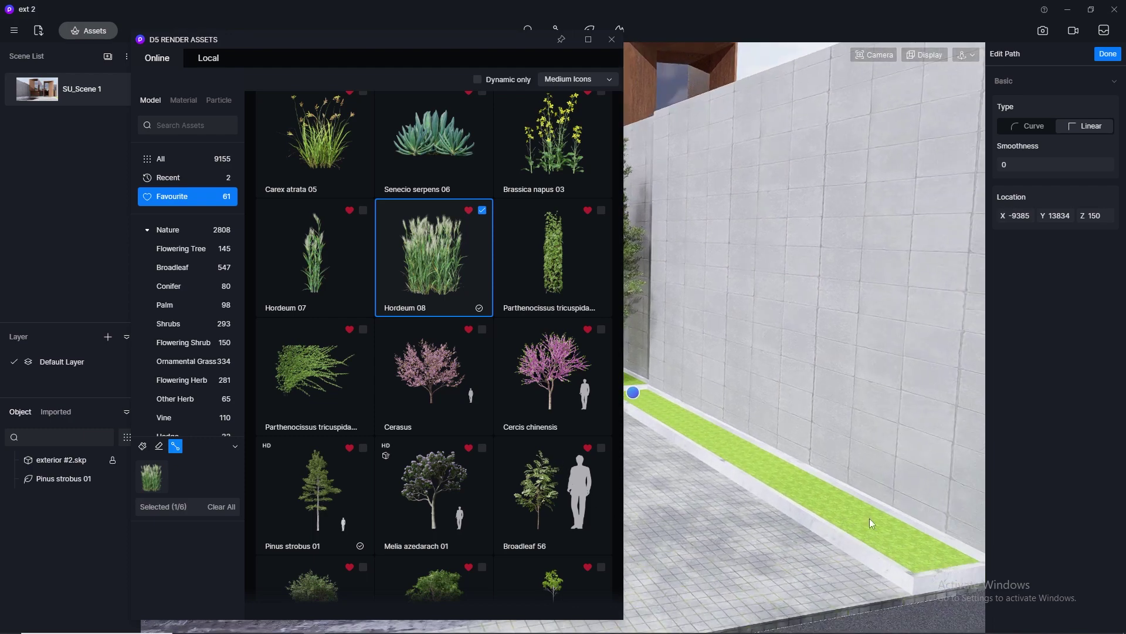
click(945, 567)
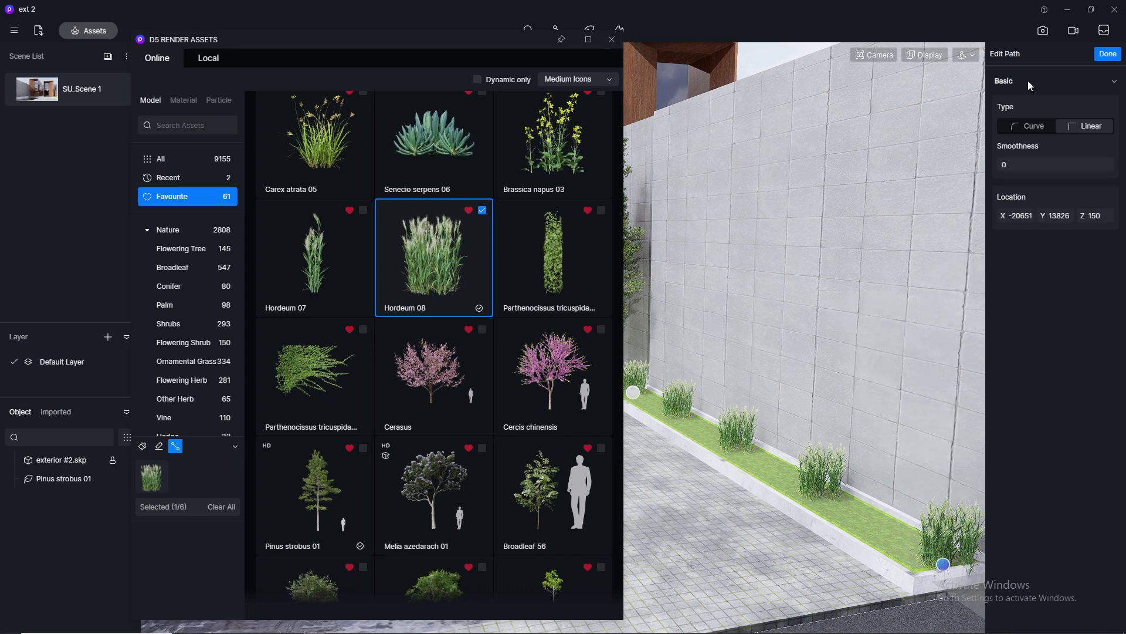
click(1113, 85)
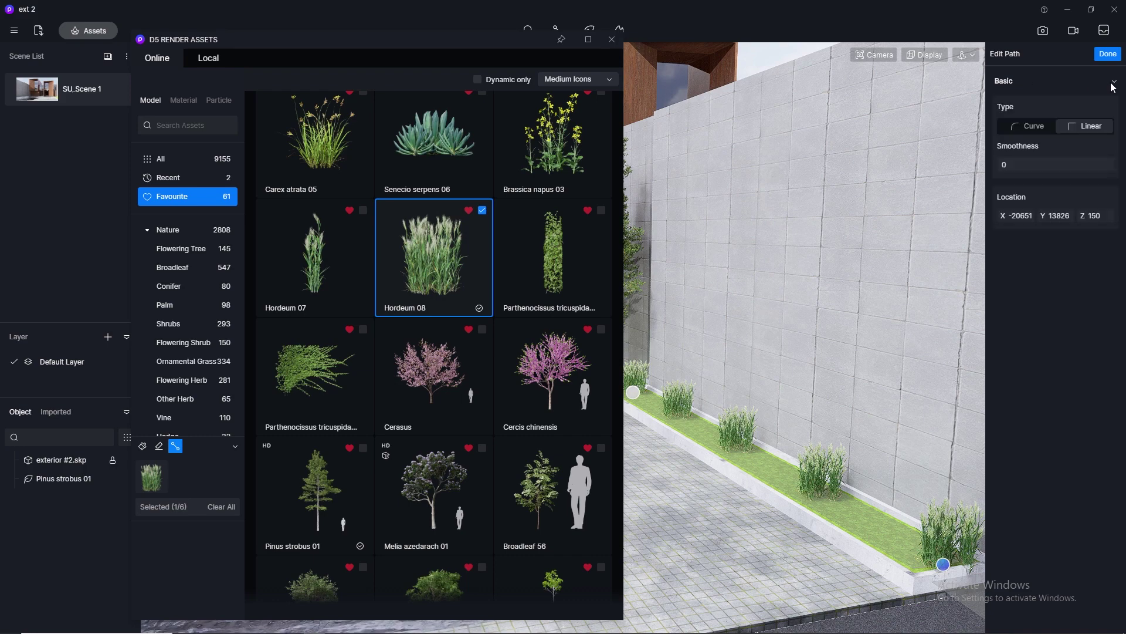
click(796, 526)
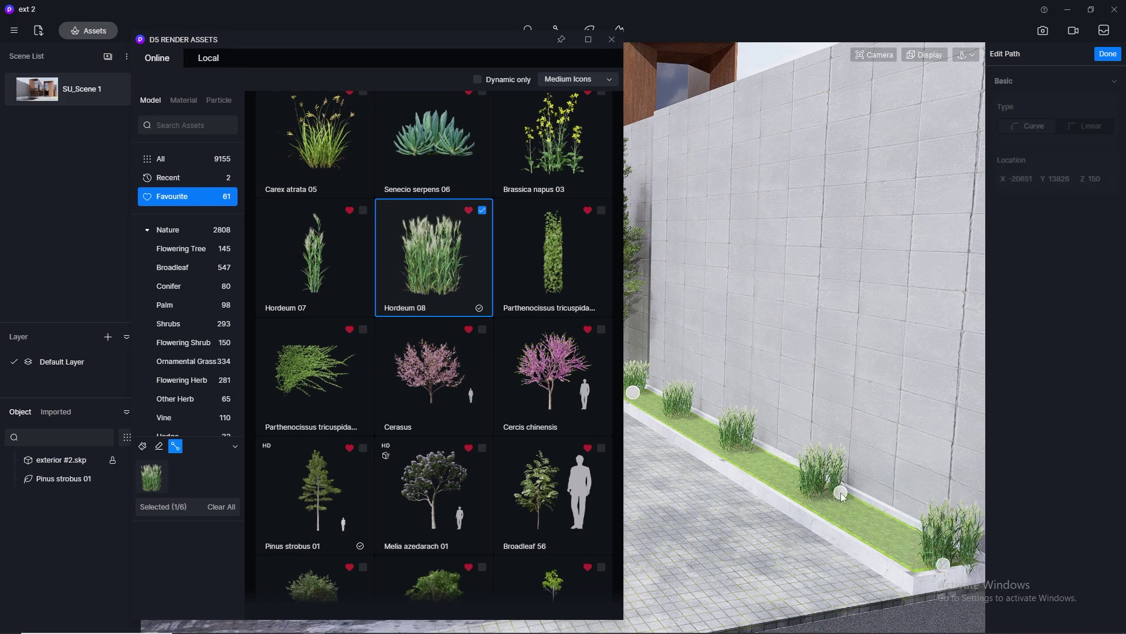
key(Escape)
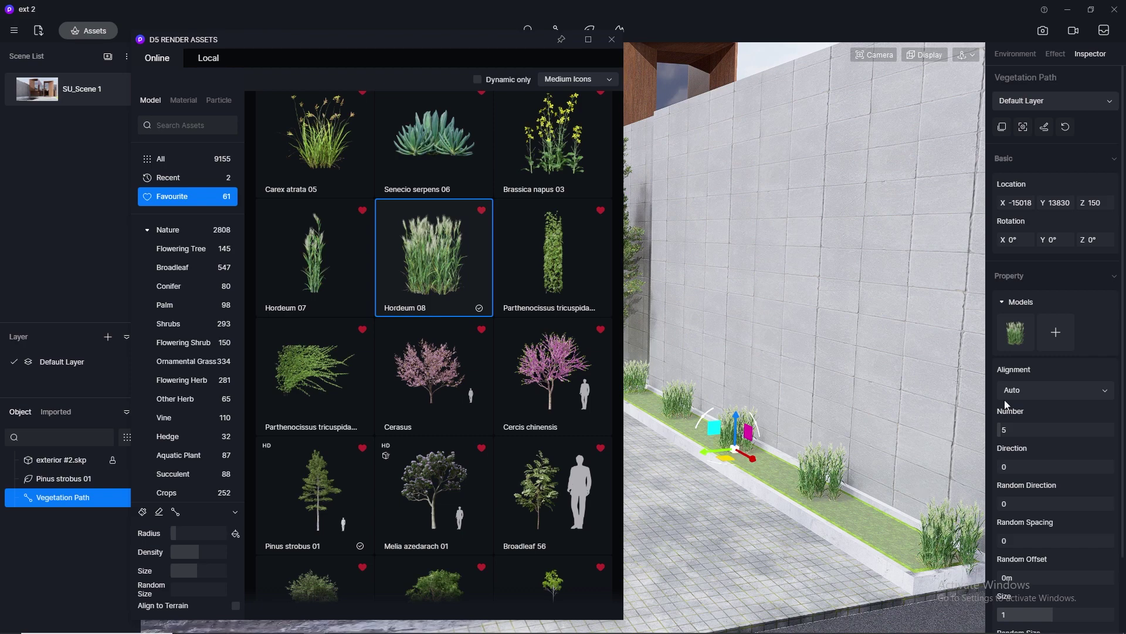
- Set the grass path to Number 16, Random Direction 0.52, Random Spacing 0.6, Random Offset 0.31 m and Random Size 0.27
mouse_move(1013, 433)
mouse_down()
mouse_move(999, 434)
mouse_move(1012, 433)
mouse_up()
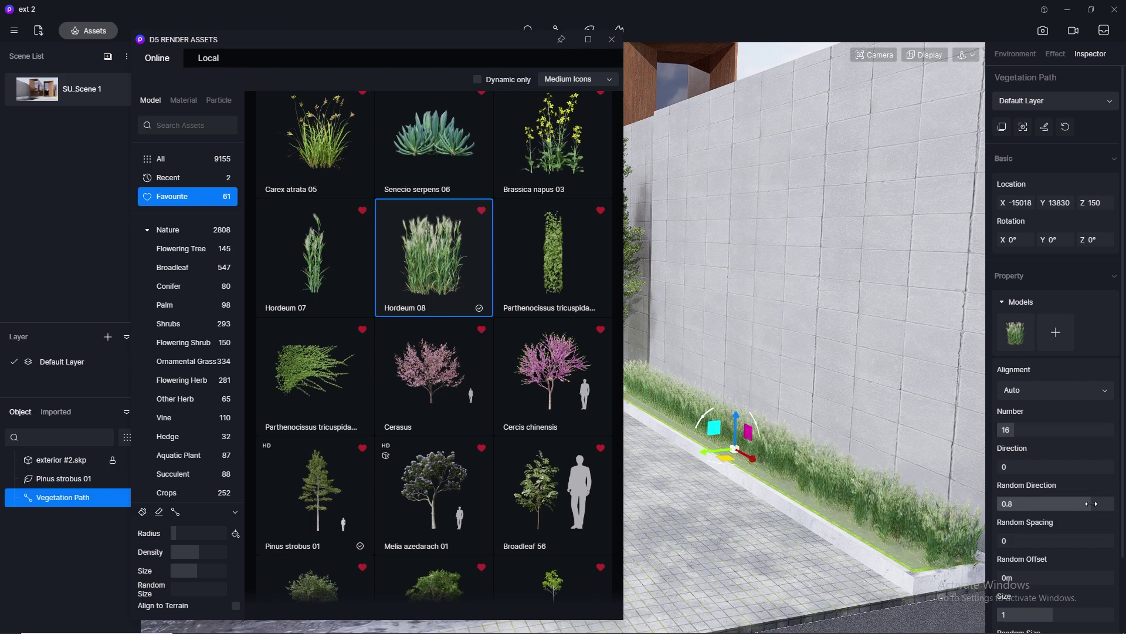
drag(1091, 503, 1065, 504)
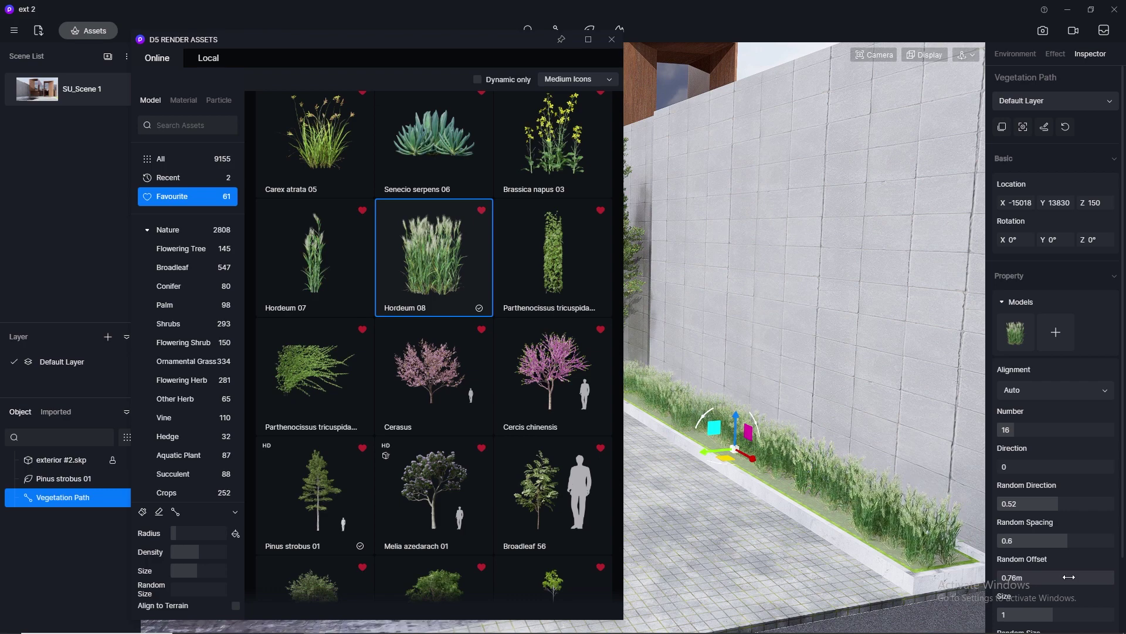
scroll(1068, 577, down, 2)
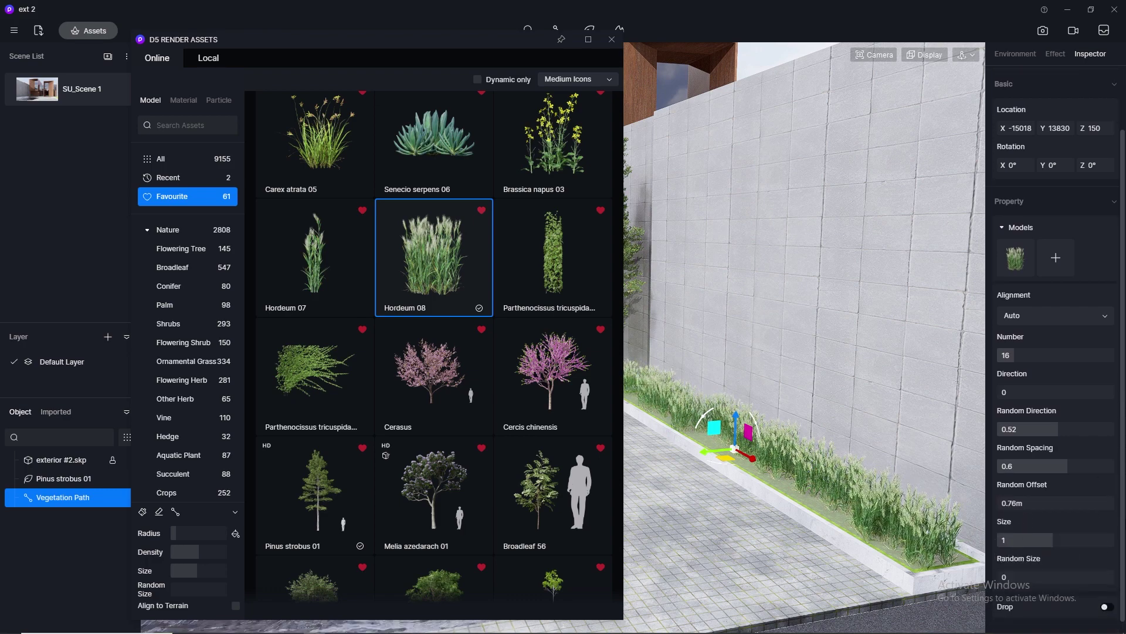
drag(1057, 564, 1003, 578)
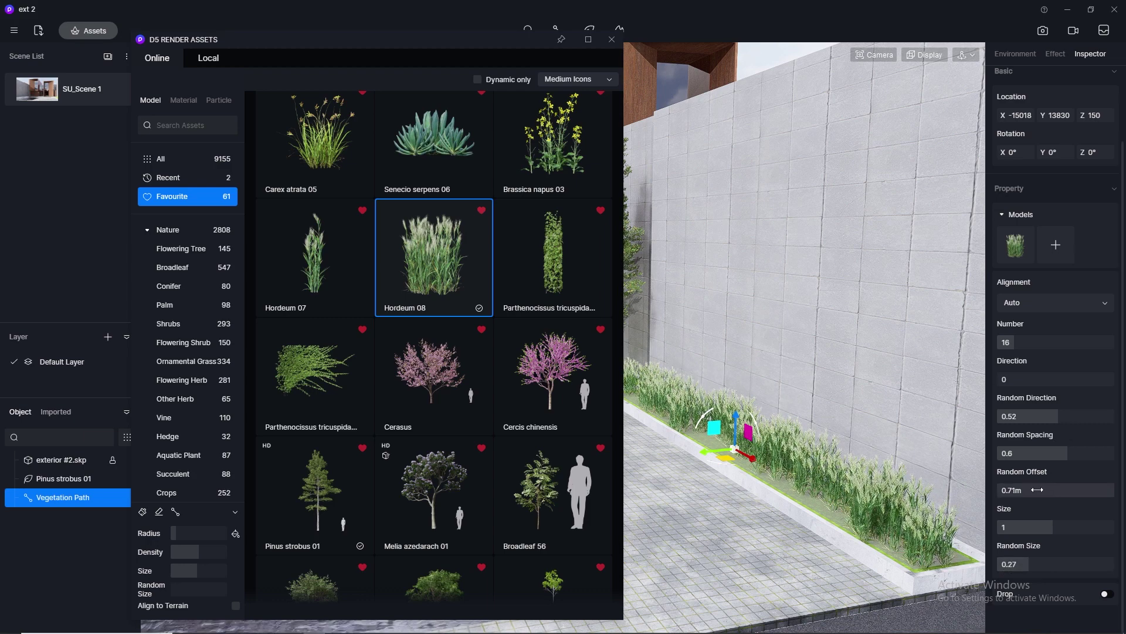
drag(1021, 492, 1013, 493)
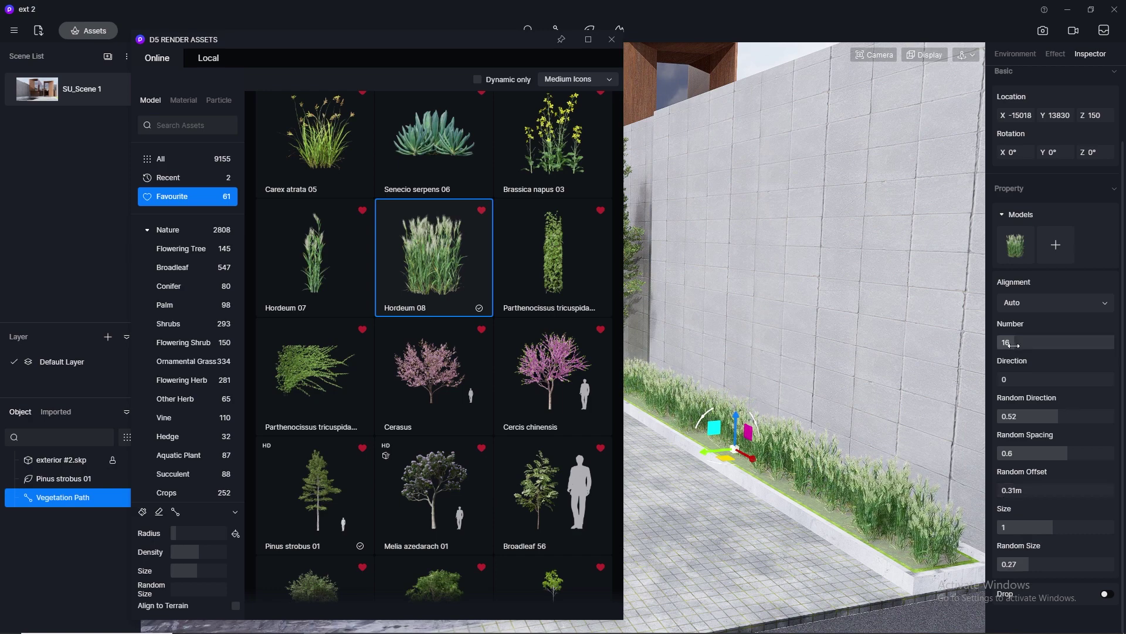
- Close the asset library and try 19 and 20 grass clumps on the path, settling on 15 by judging the density in the scene
drag(1014, 345, 1019, 346)
click(611, 40)
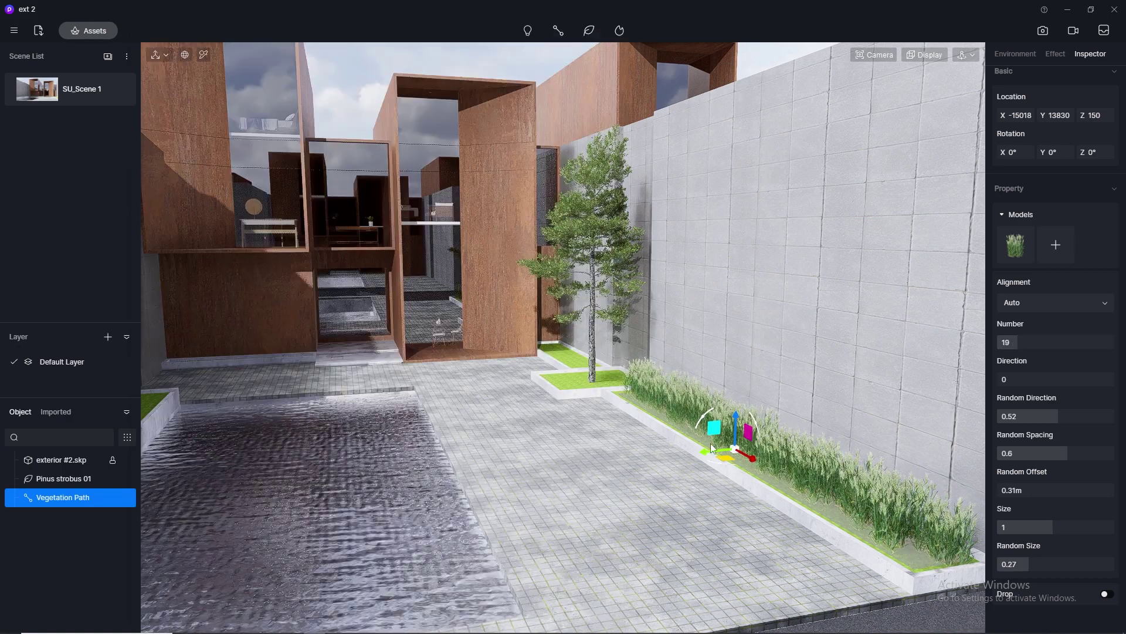
key(w)
right_drag(264, 331, 806, 470)
key(a)
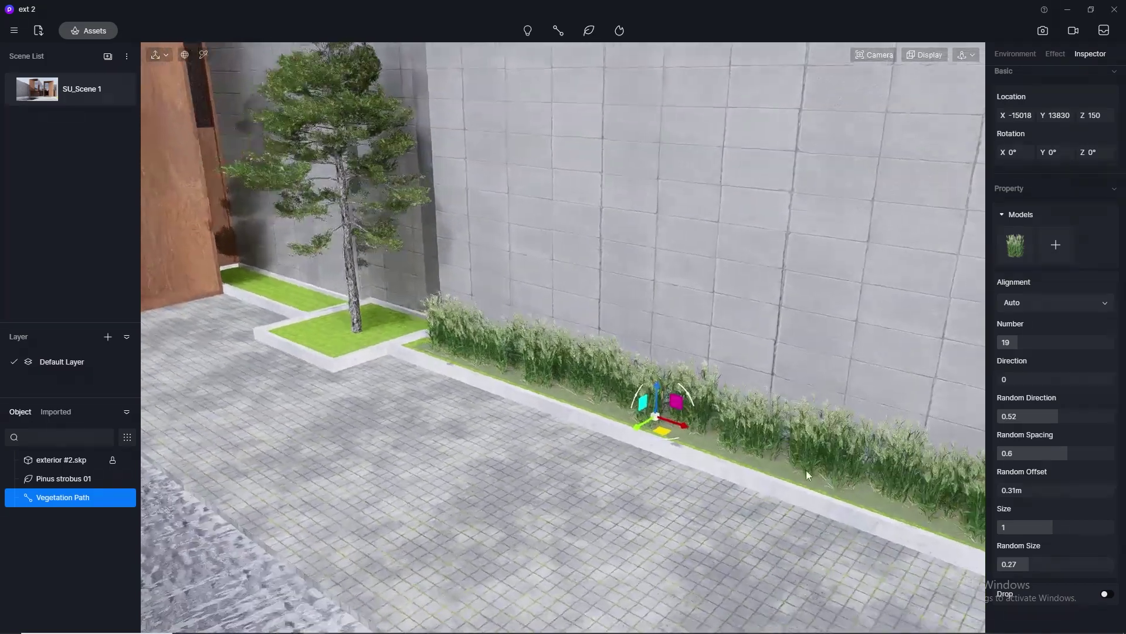
right_drag(446, 438, 602, 421)
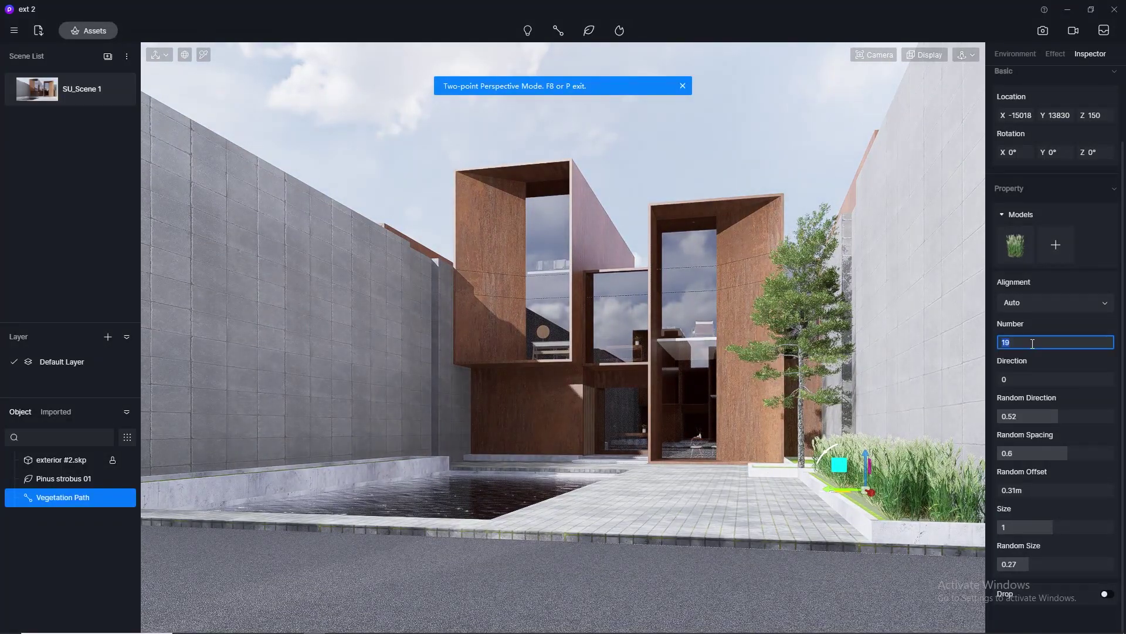
text(20)
key(Return)
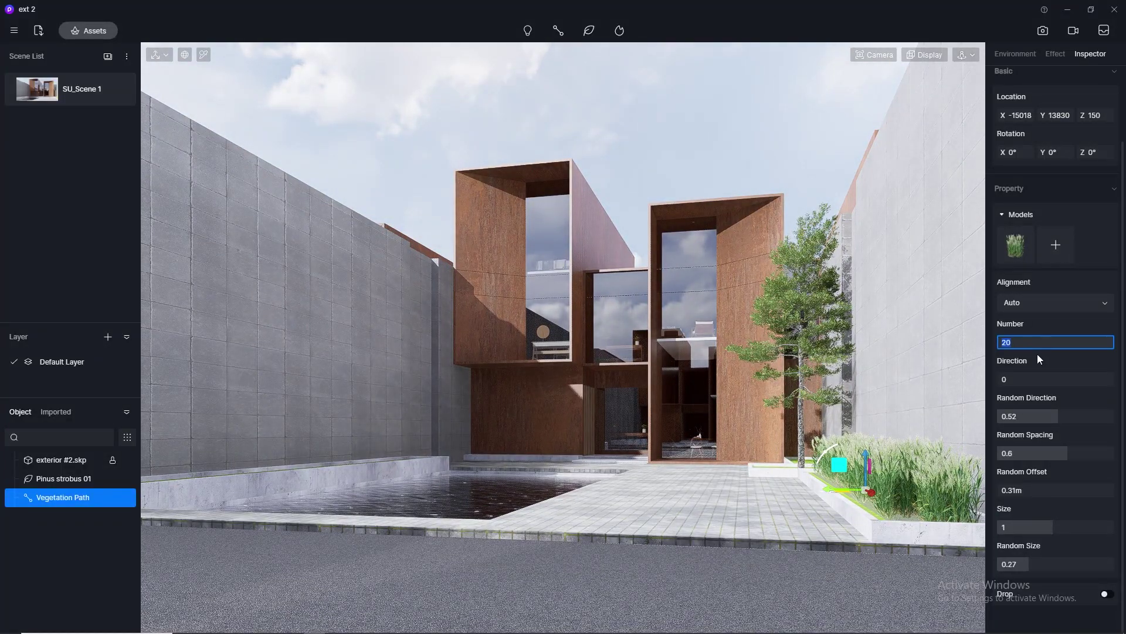
drag(1025, 342, 1011, 346)
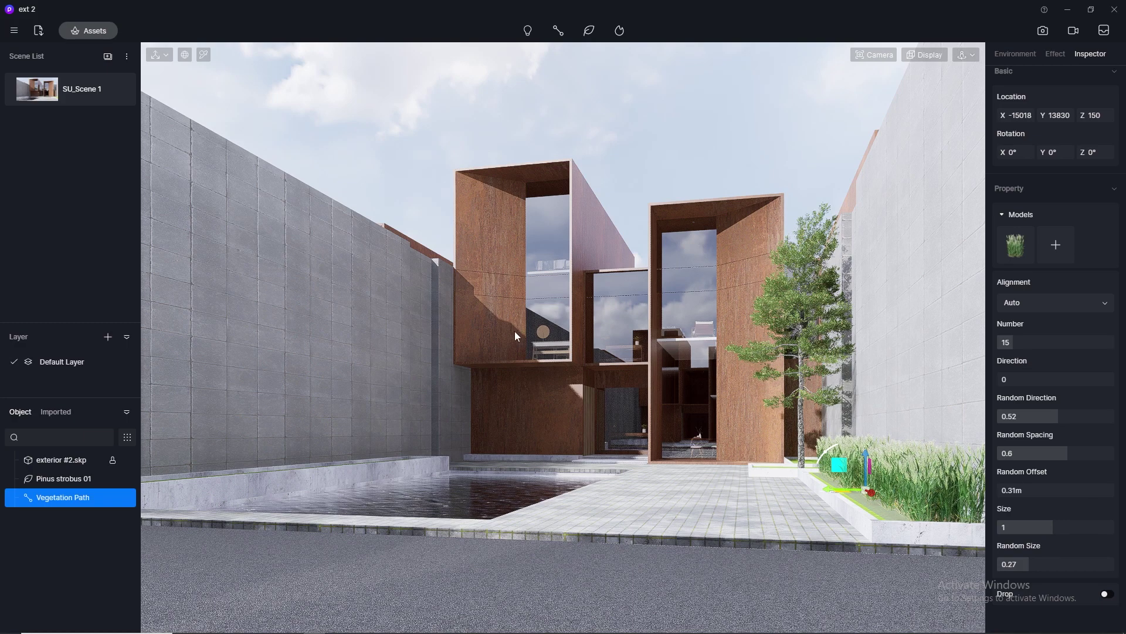
- Reopen the asset library, reactivate path placement with Hordeum 08, and move the library clear of the planter beside the pool
scroll(515, 331, up, 2)
right_drag(522, 346, 539, 480)
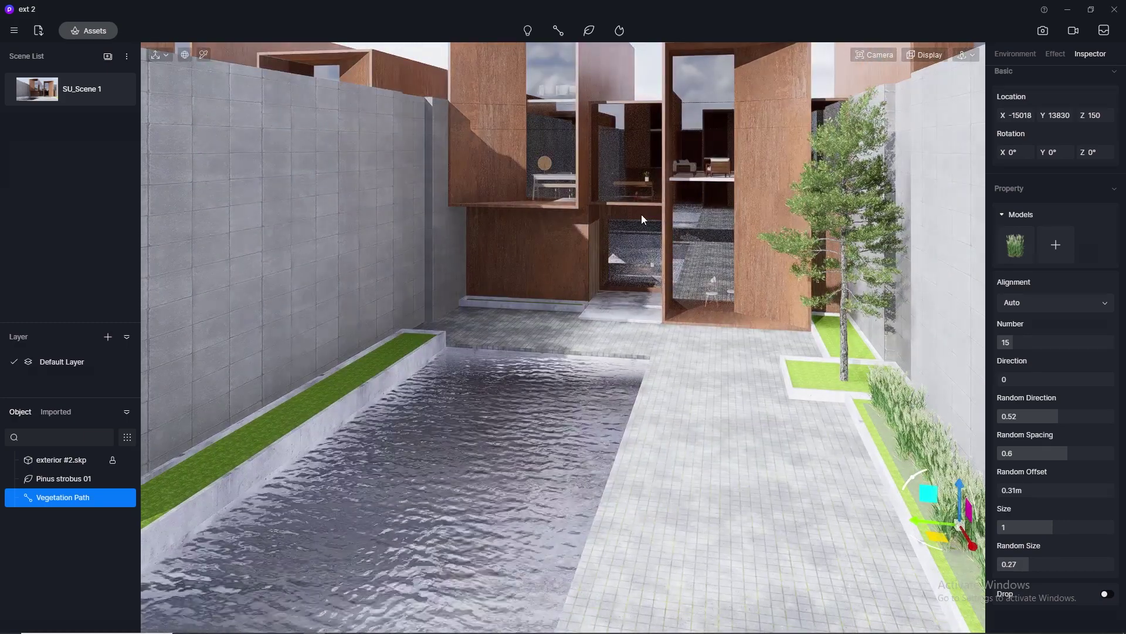
mouse_move(62, 90)
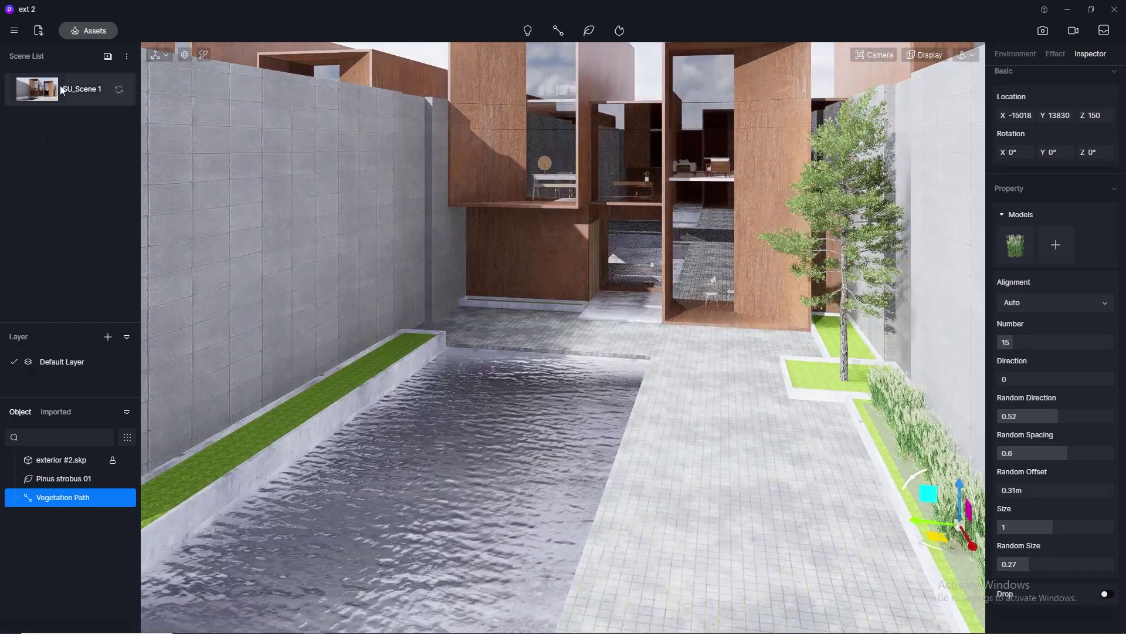
click(88, 31)
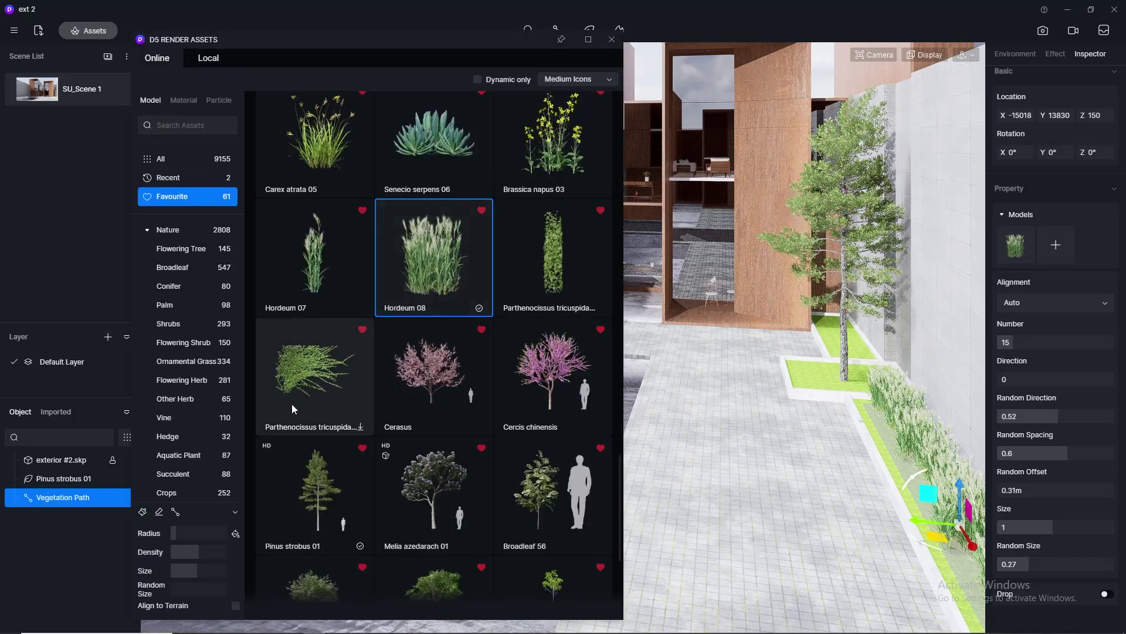
click(176, 512)
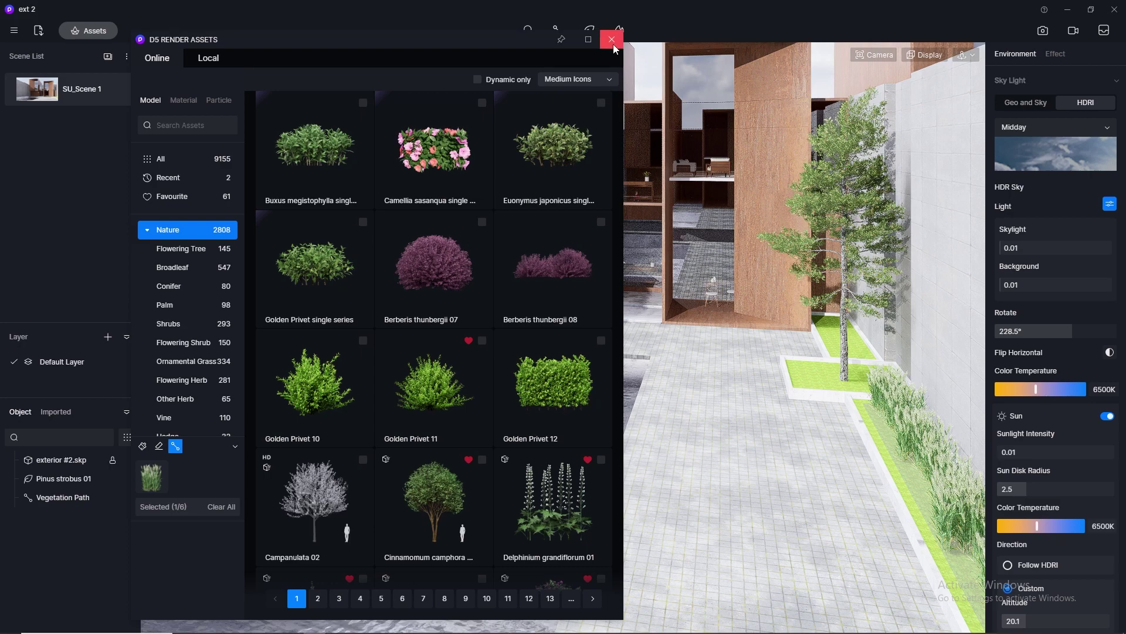
drag(382, 46, 833, 83)
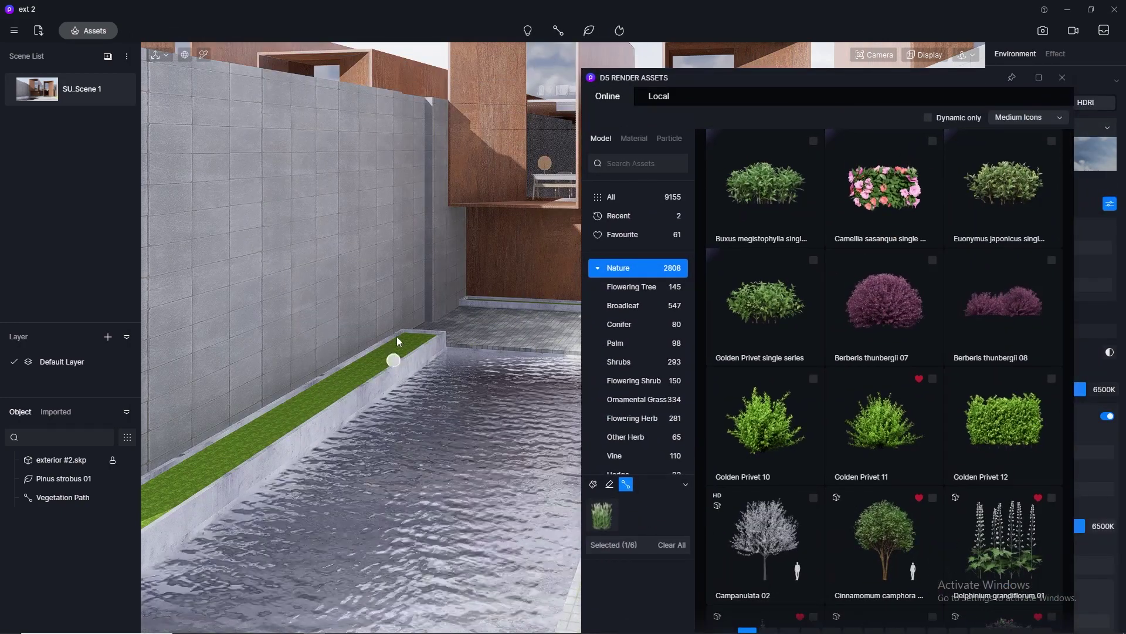
- Draw a Hordeum 08 path along the full length of the poolside planter at Z 280, close the library and finish the path
scroll(403, 317, up, 3)
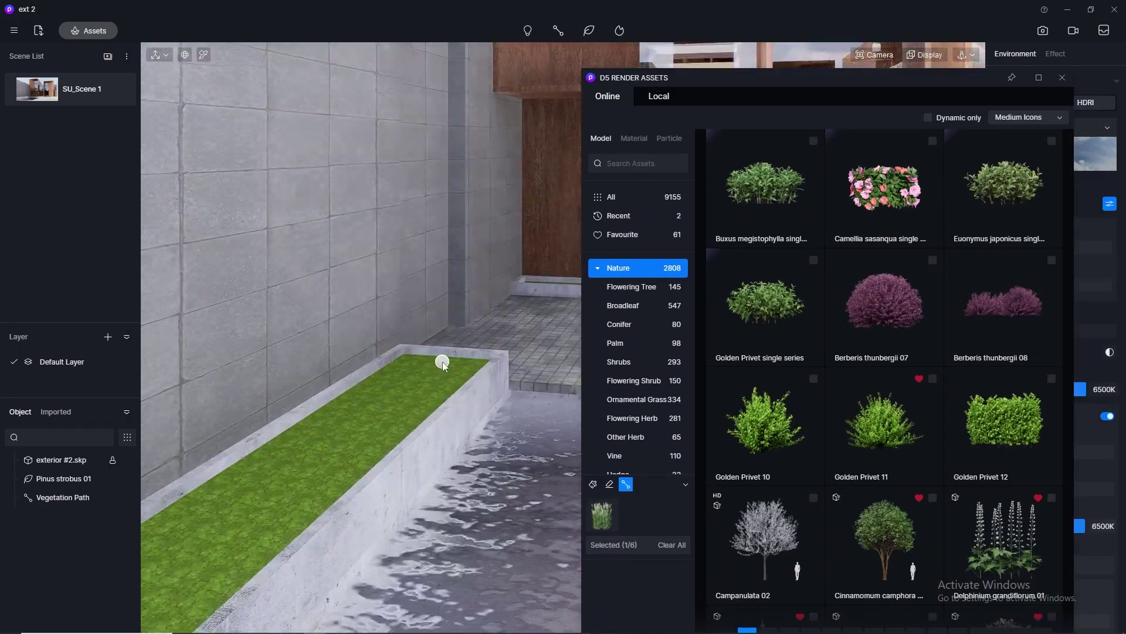
scroll(385, 396, down, 8)
click(472, 321)
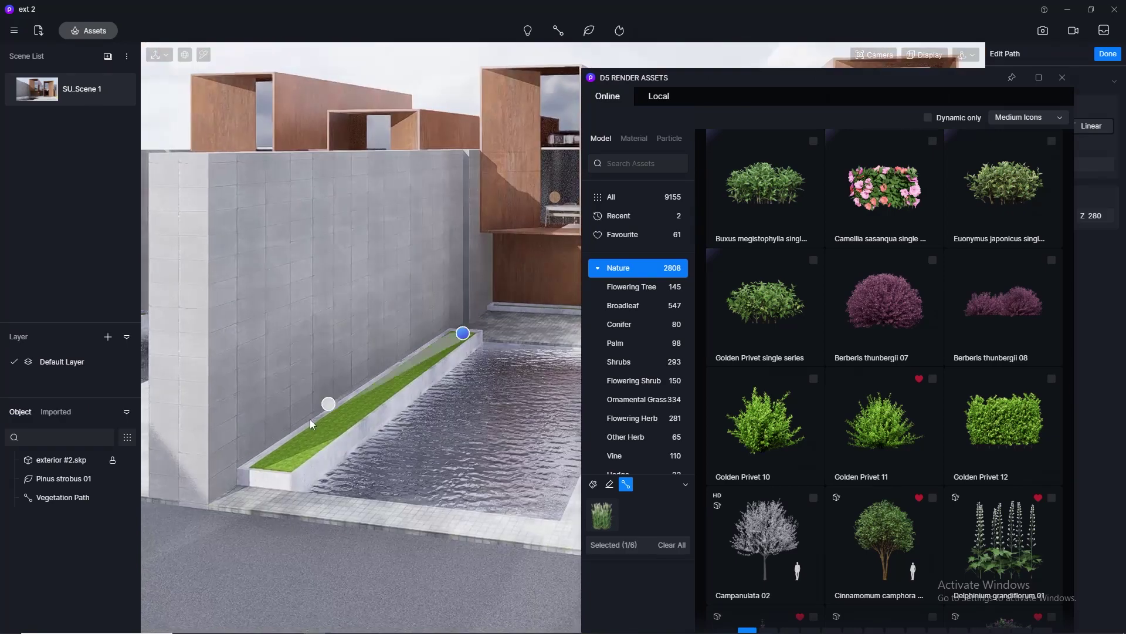
scroll(304, 449, up, 3)
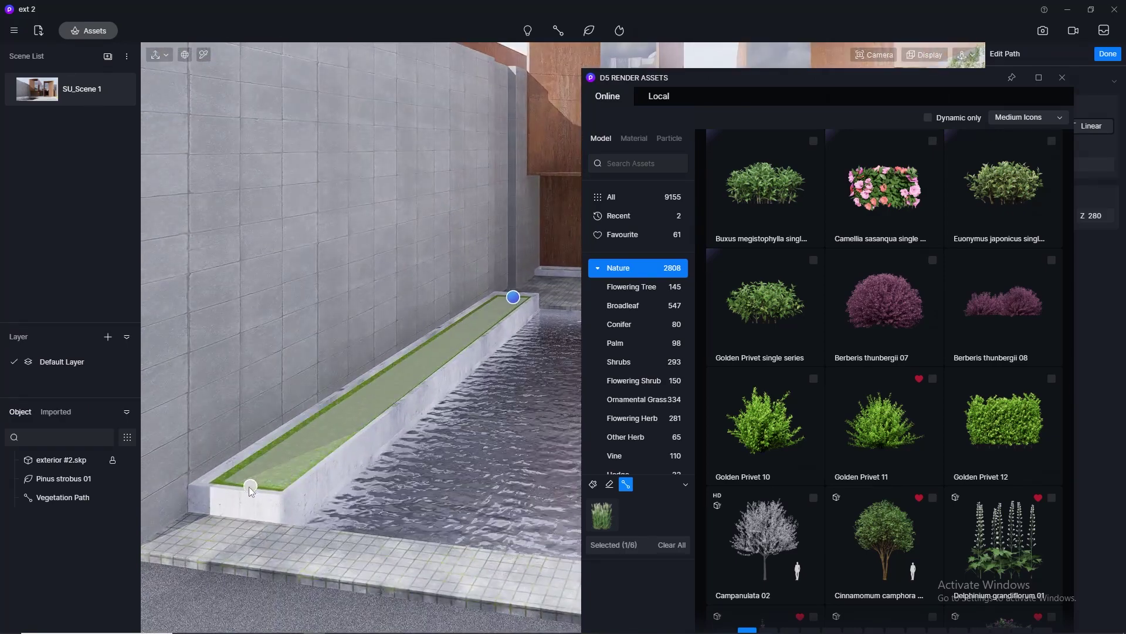
click(249, 487)
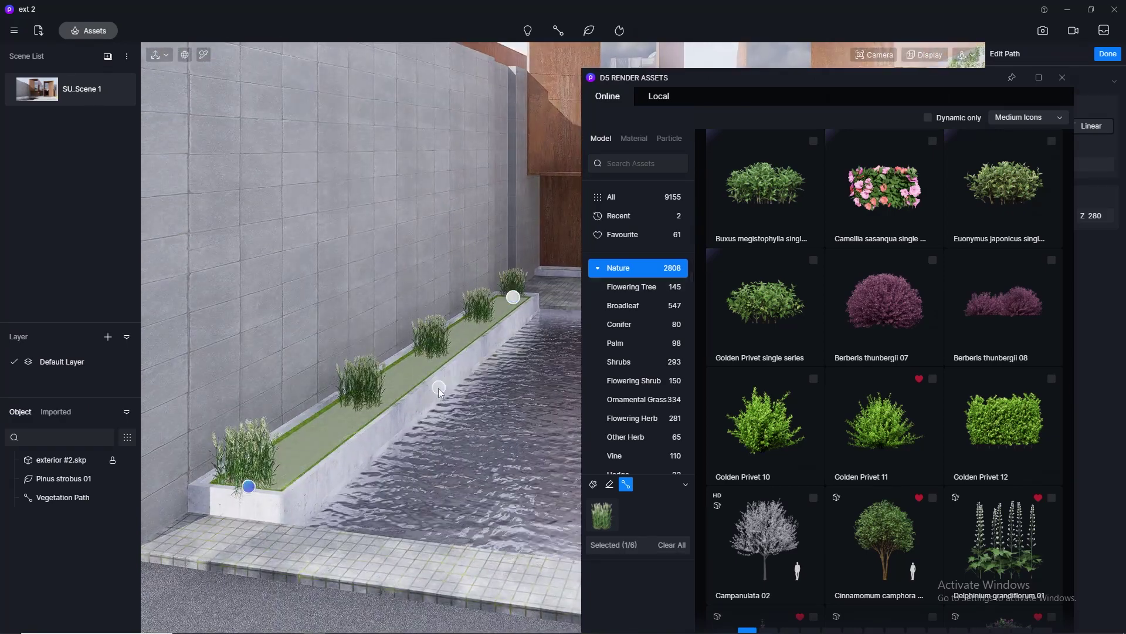
click(1062, 77)
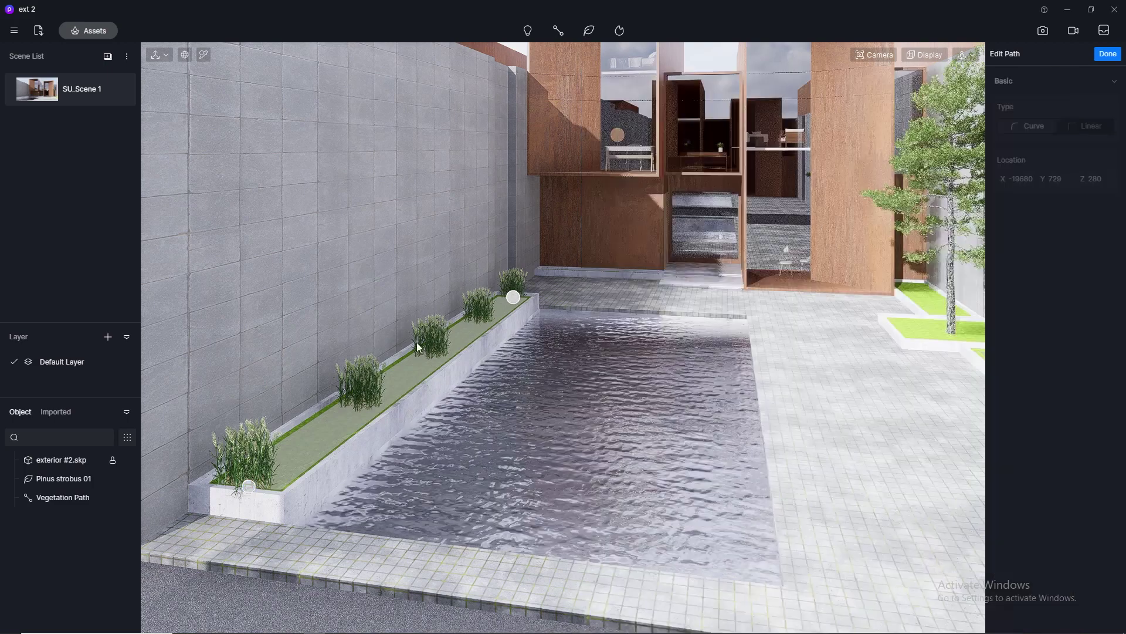
right_click(390, 367)
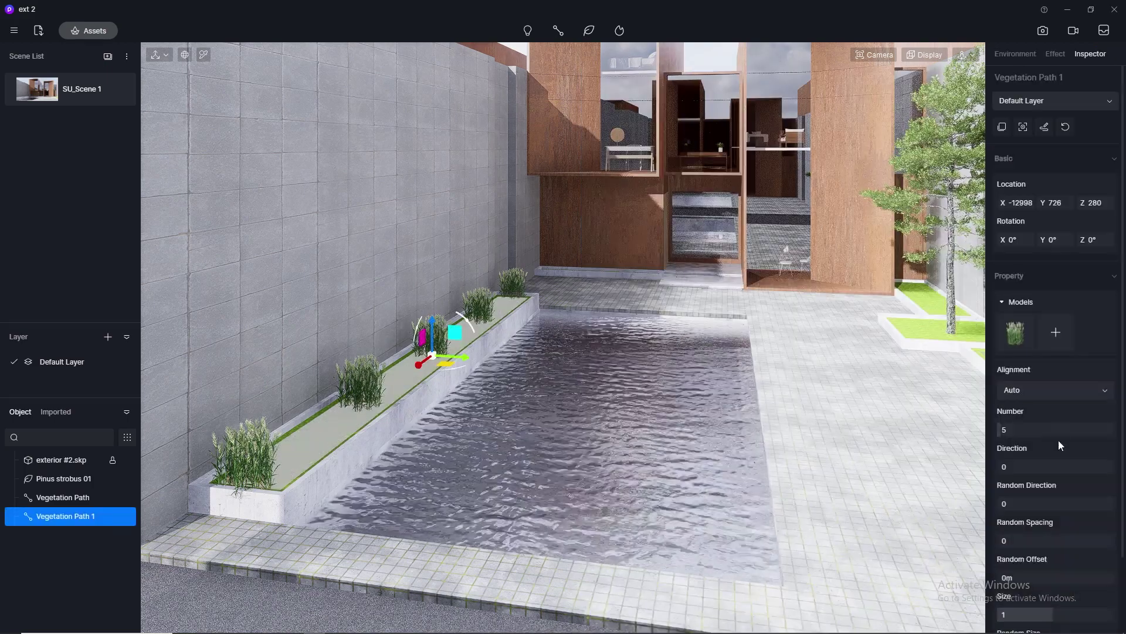
- Set the poolside grass path to Number 15 and Random Spacing 0.5, keeping its alignment on Auto
scroll(1064, 376, down, 1)
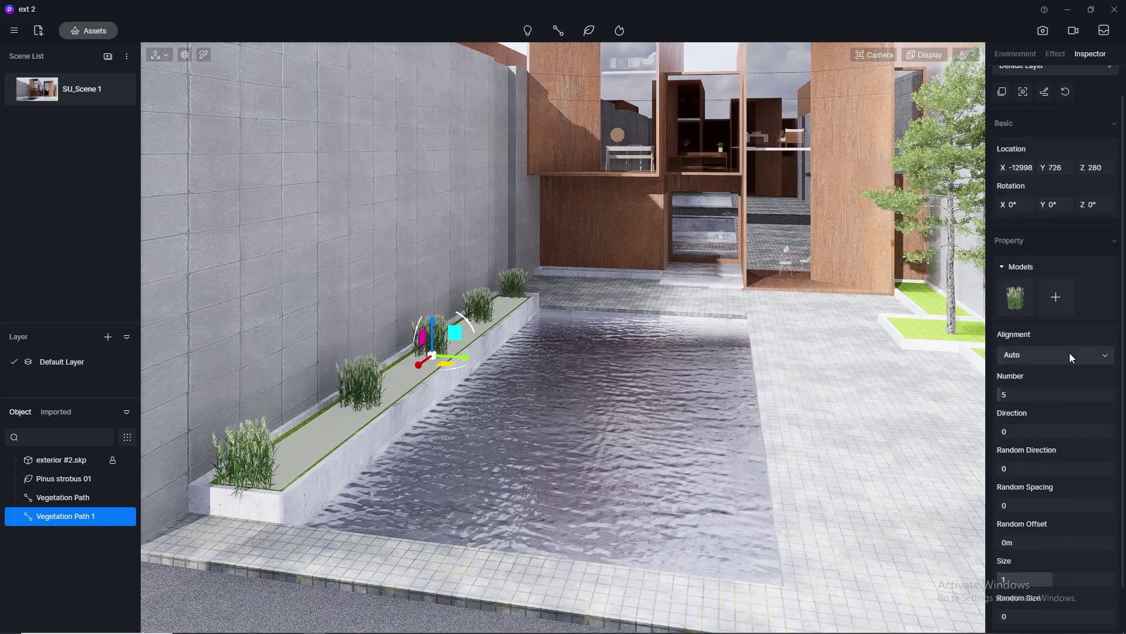
click(1069, 354)
click(1069, 354)
drag(1004, 395, 1013, 397)
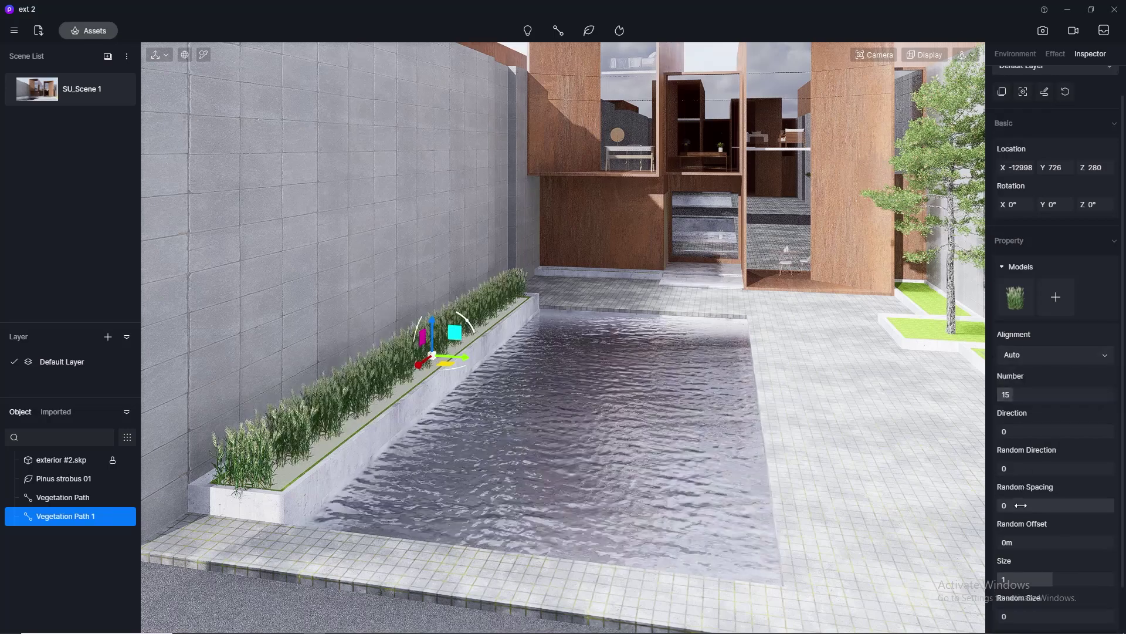
drag(1021, 505, 1033, 512)
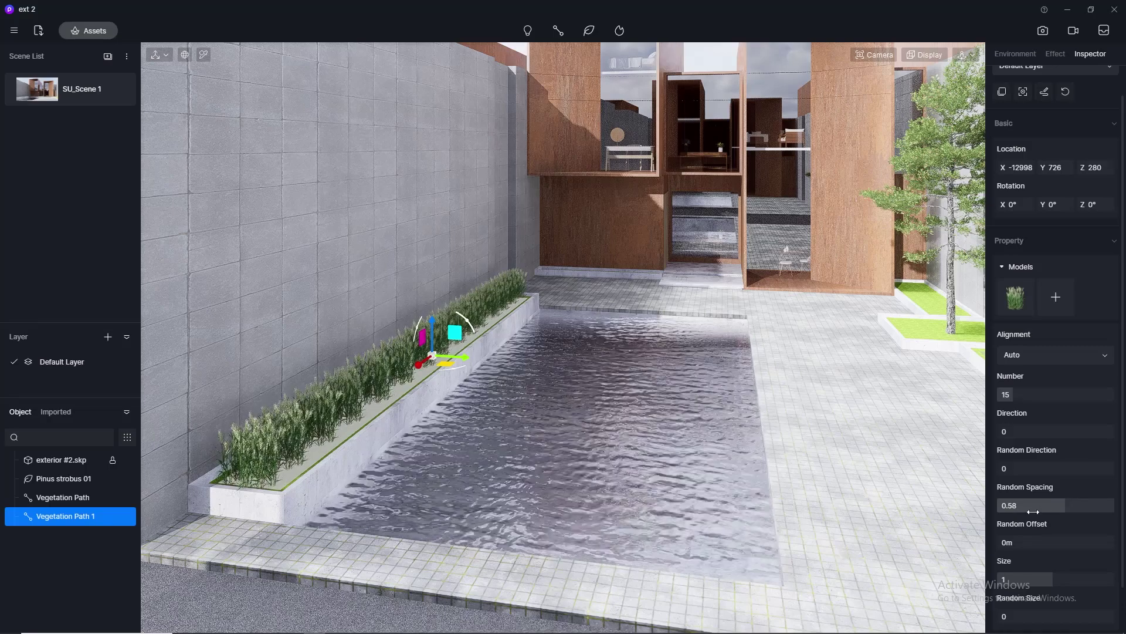
click(1045, 506)
text(0.5)
key(Return)
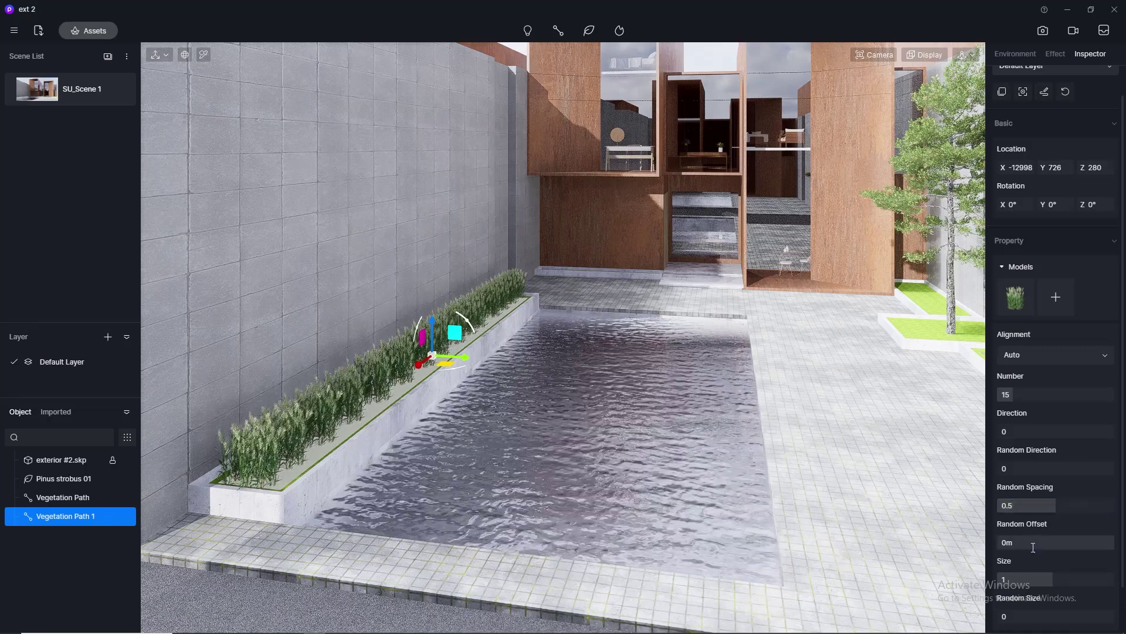
- Set the poolside grass path's Random Offset to 0.5 m and its Random Spacing to 0.25
double_click(1033, 542)
text(0.5)
key(Return)
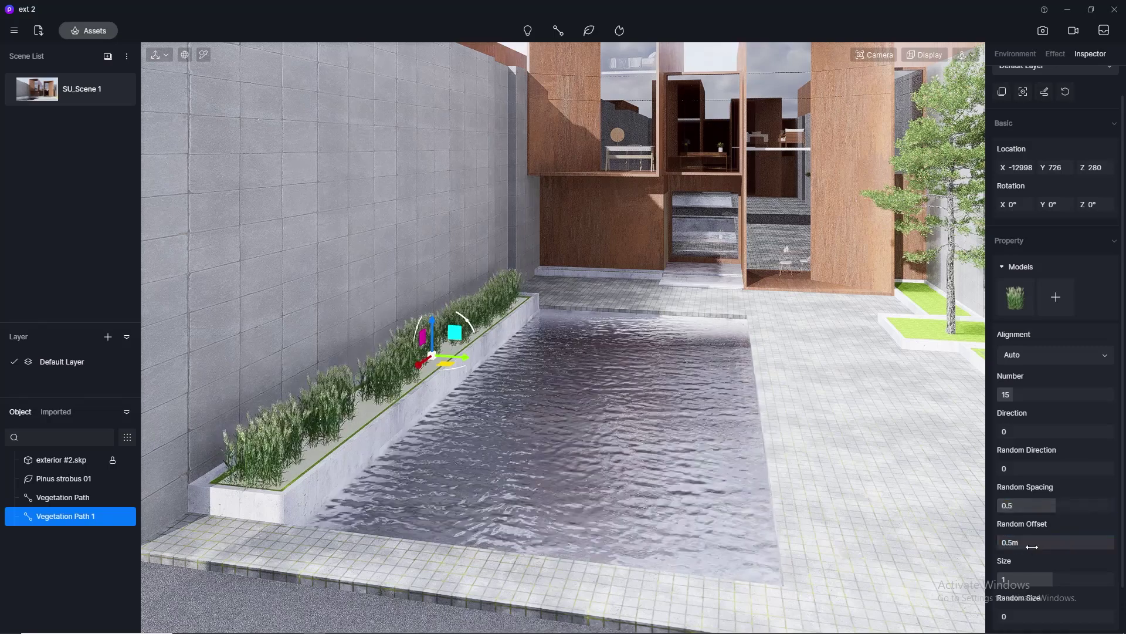
click(1031, 505)
text(0.25)
key(Return)
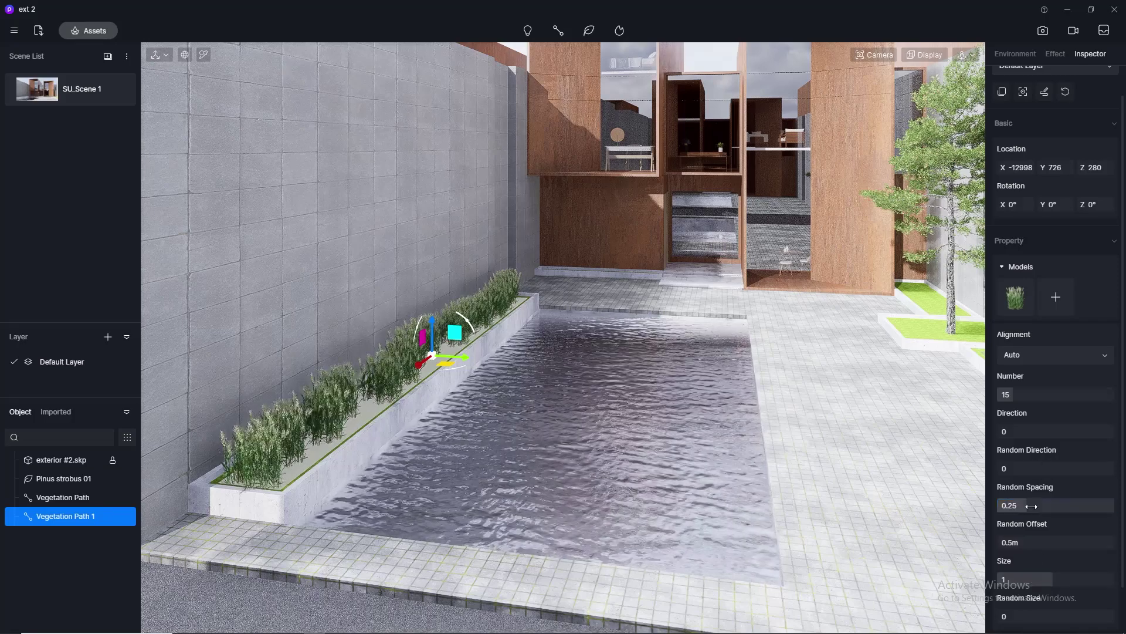
- Adjust the poolside grass path to Direction 70.2, Random Size 0.33 and Number 25
drag(1020, 431, 1078, 439)
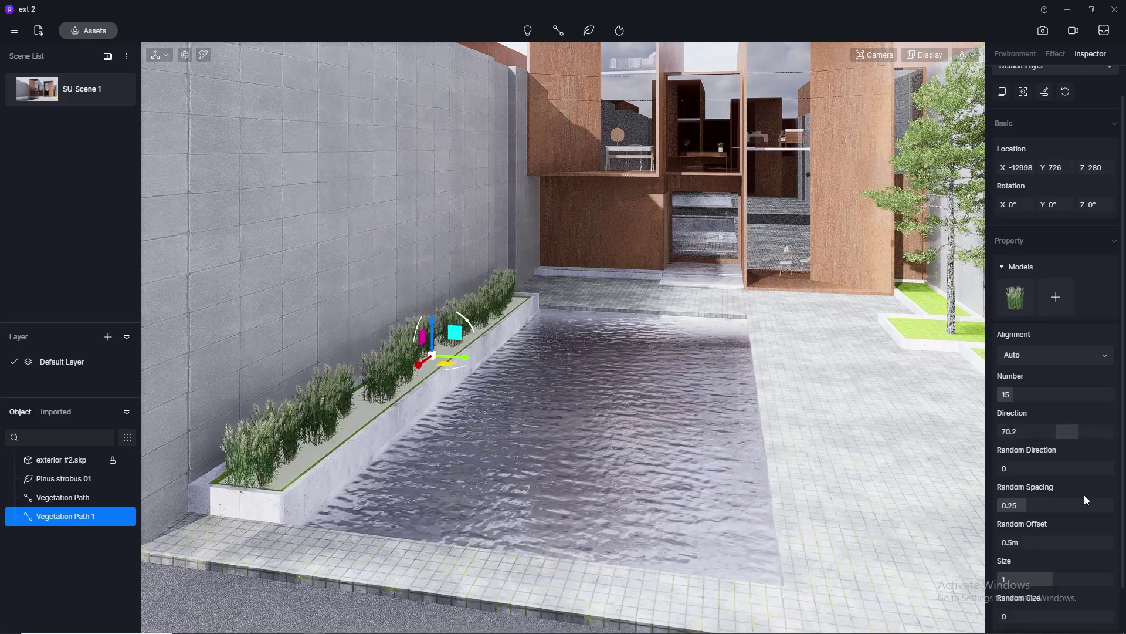
scroll(1084, 494, down, 3)
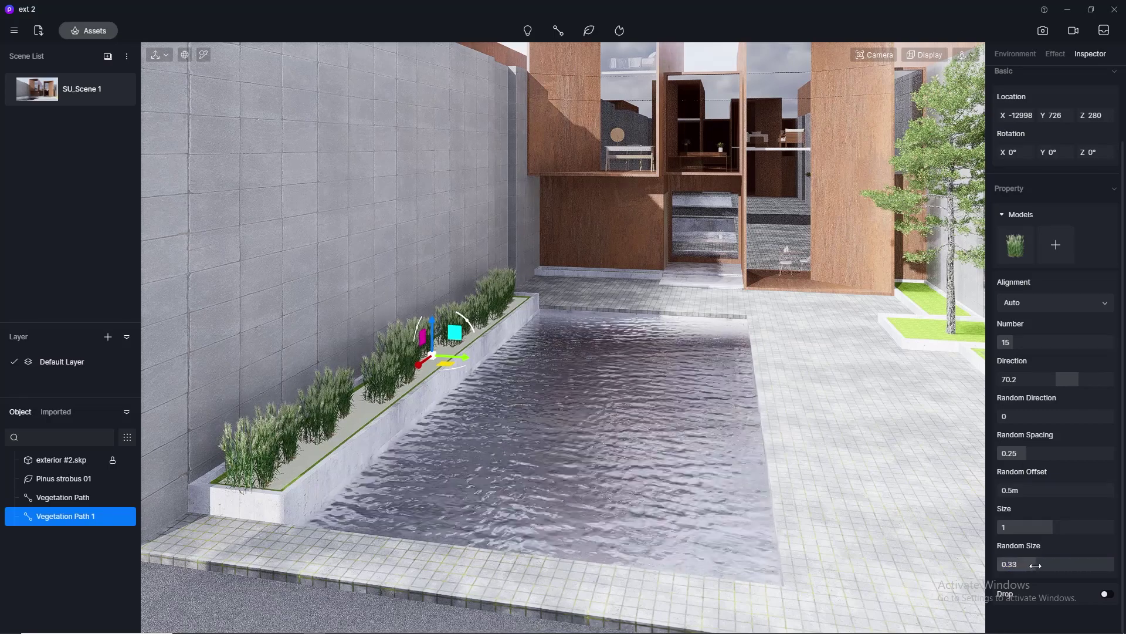
drag(1015, 342, 1018, 342)
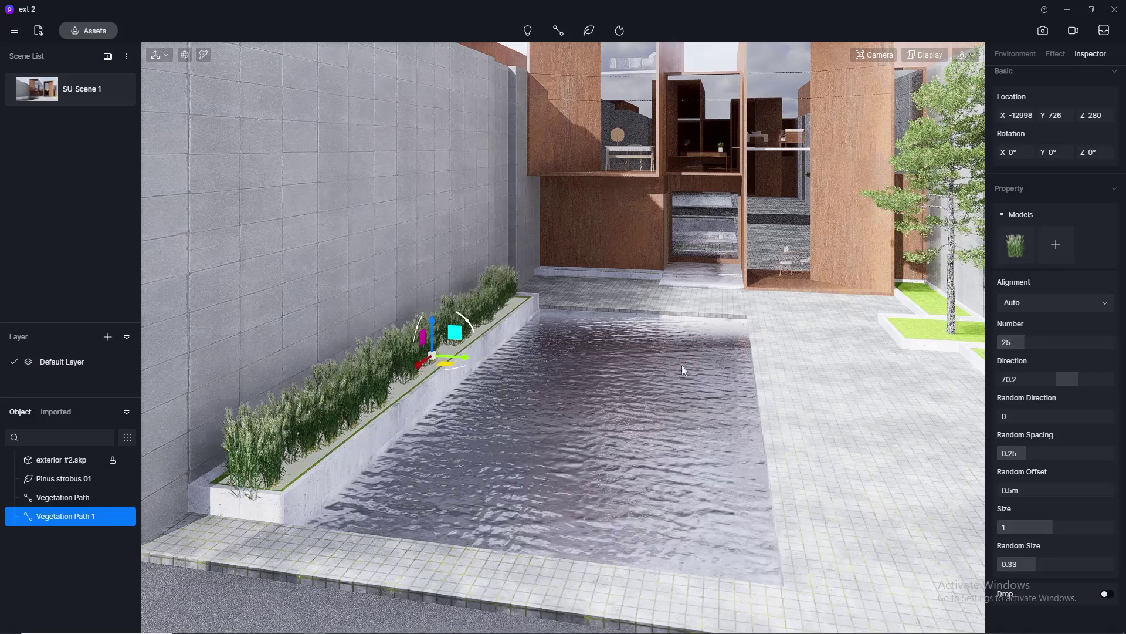
- Shift the poolside grass path along its planter to X -12799 and check it from the SU_Scene 1 view
scroll(518, 325, up, 5)
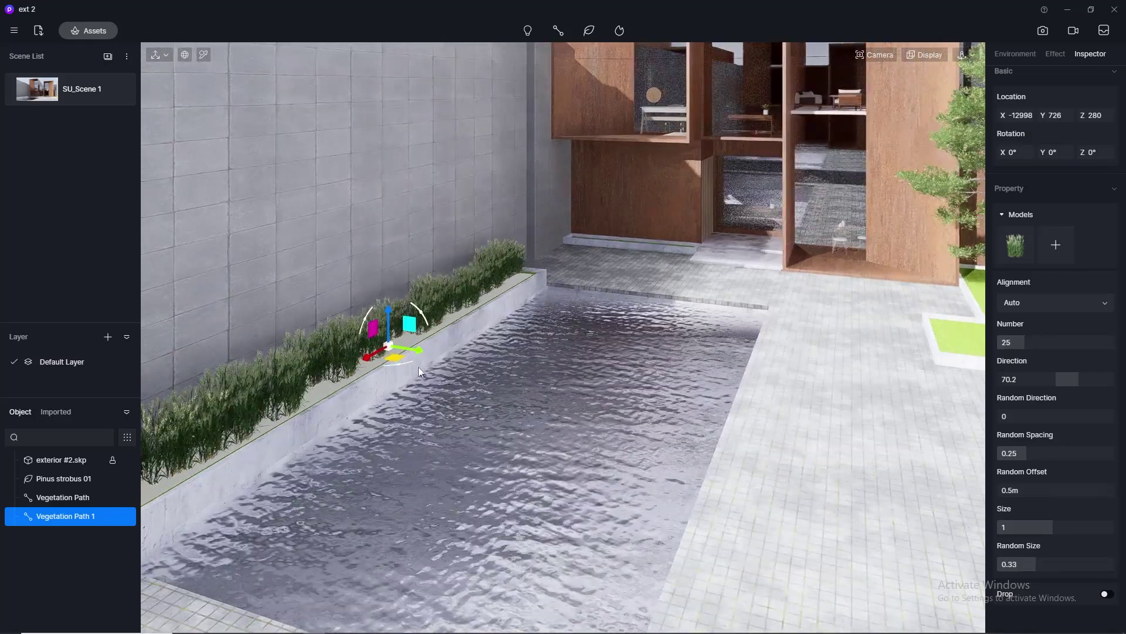
middle_drag(419, 368, 647, 354)
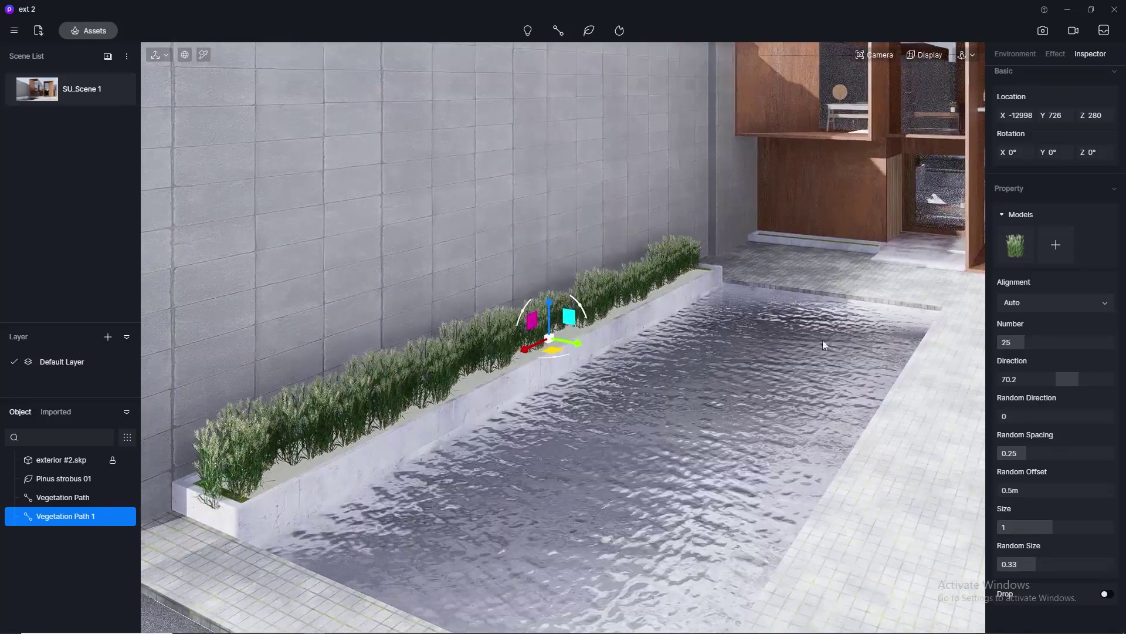
drag(526, 351, 534, 349)
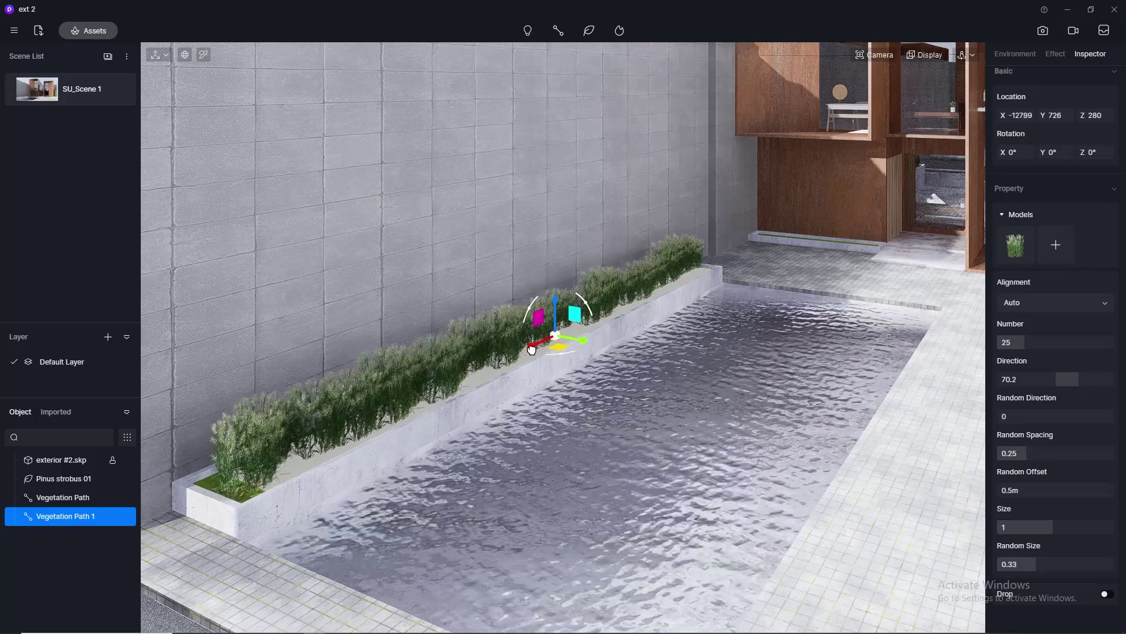
click(35, 91)
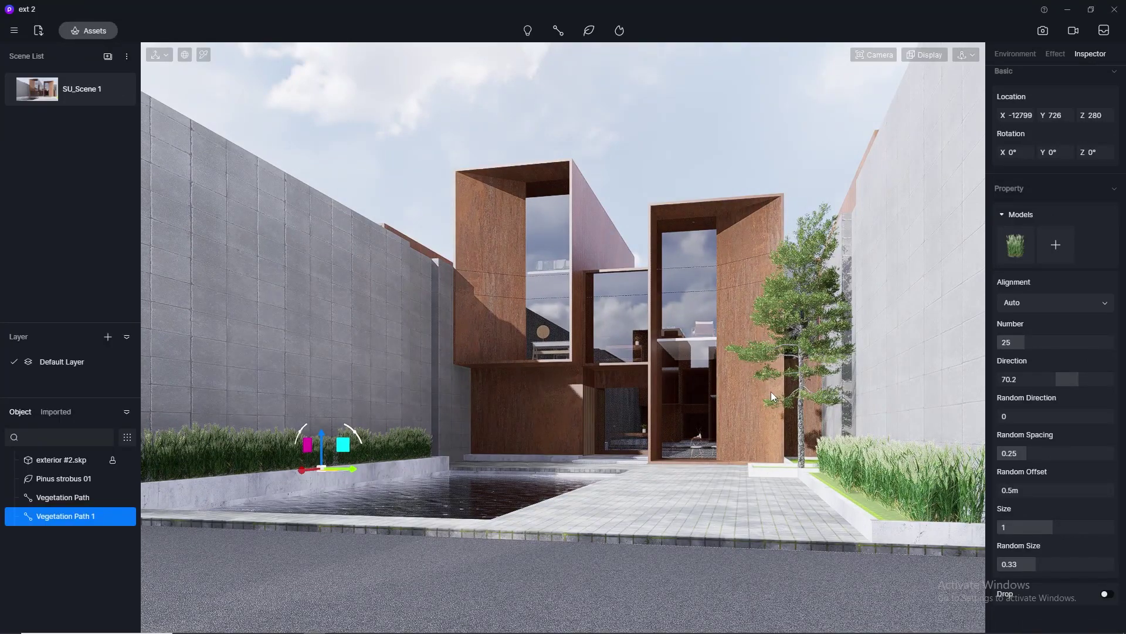
- Examine the courtyard, the remaining planters and the facade from closer viewpoints in perspective view
scroll(738, 347, up, 3)
right_drag(738, 347, 660, 434)
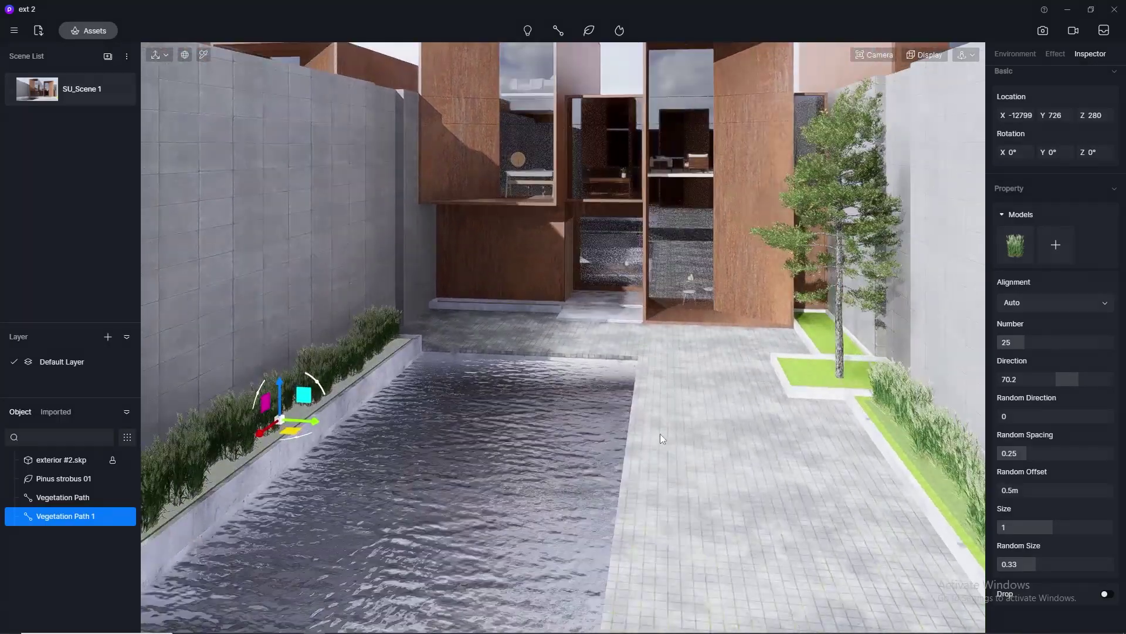
scroll(766, 319, up, 3)
right_drag(715, 276, 725, 349)
middle_drag(725, 349, 723, 468)
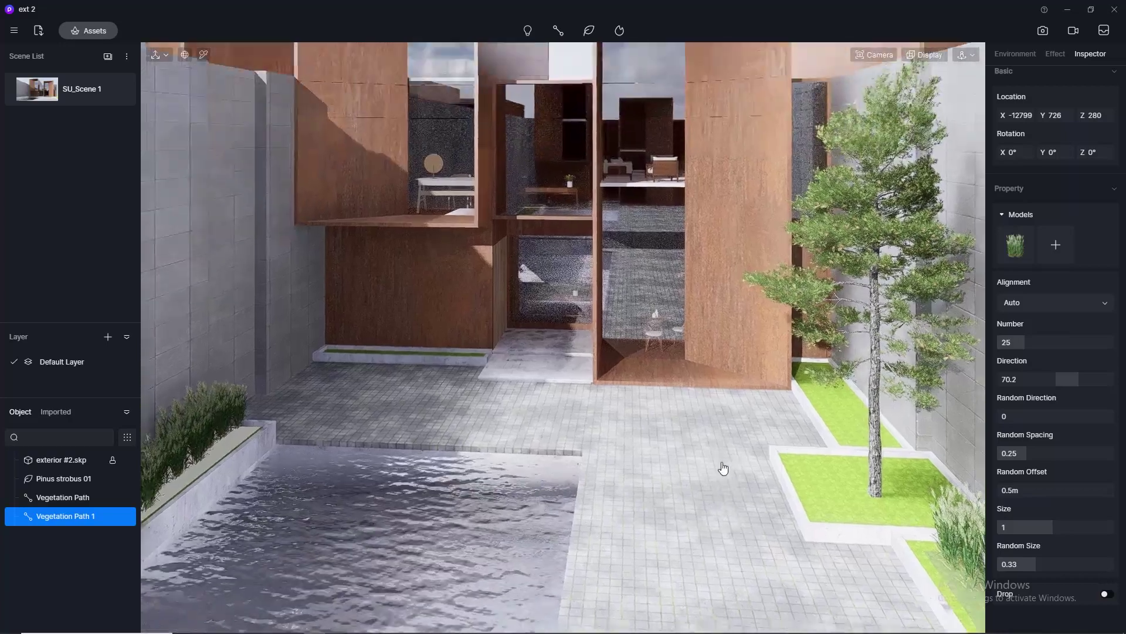
key(1)
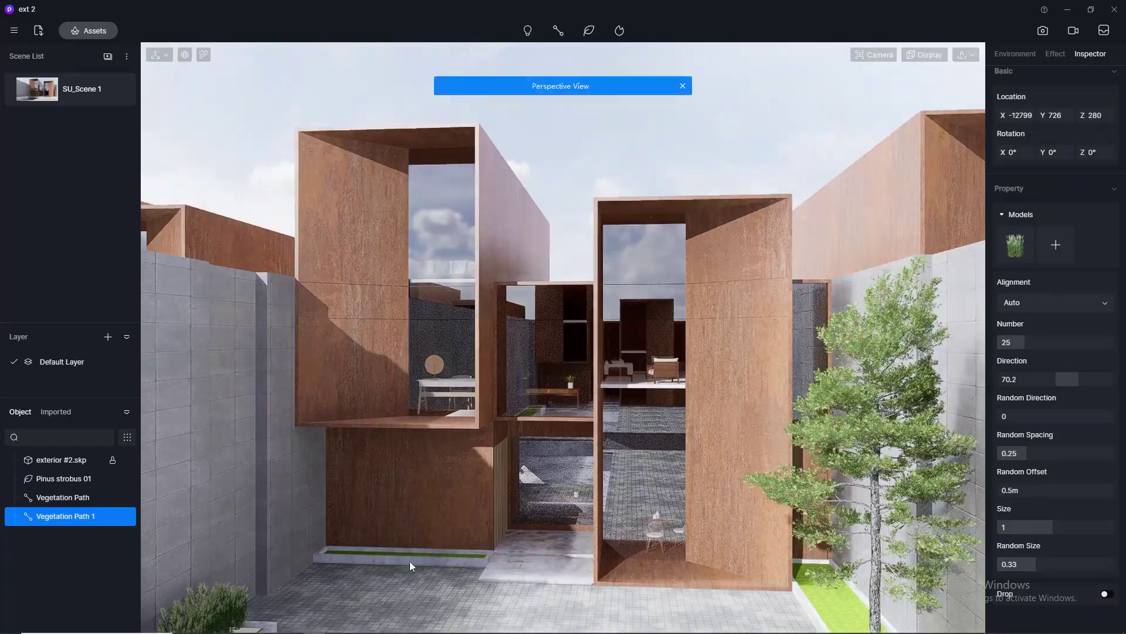
scroll(406, 556, up, 3)
scroll(414, 454, down, 5)
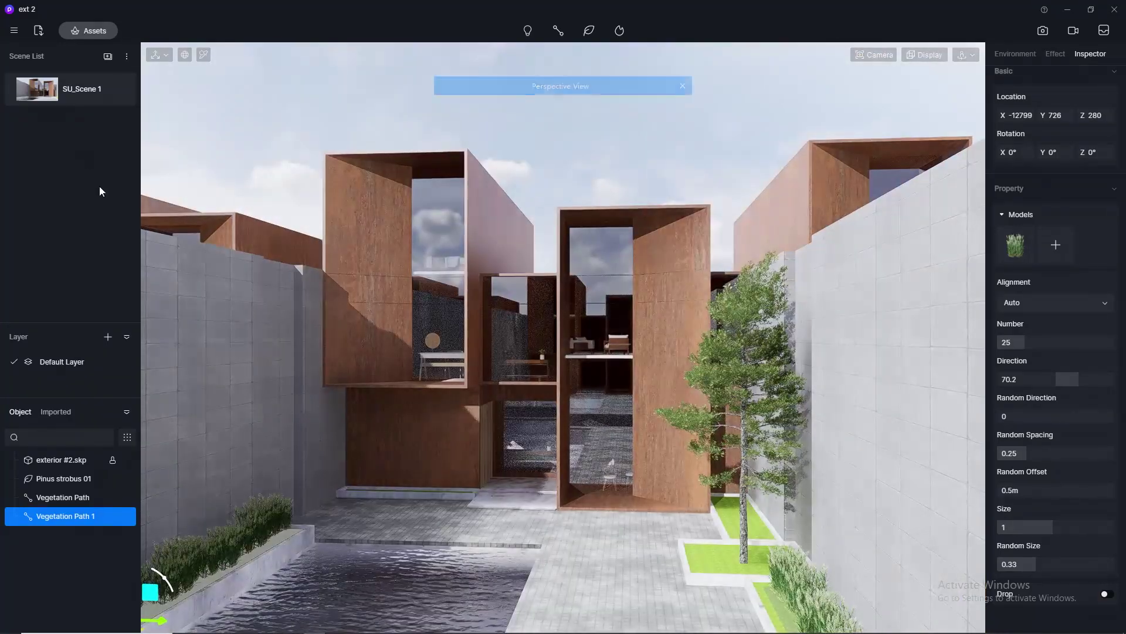
- Return to the SU_Scene 1 view, show the environment settings and update the saved scene
click(29, 95)
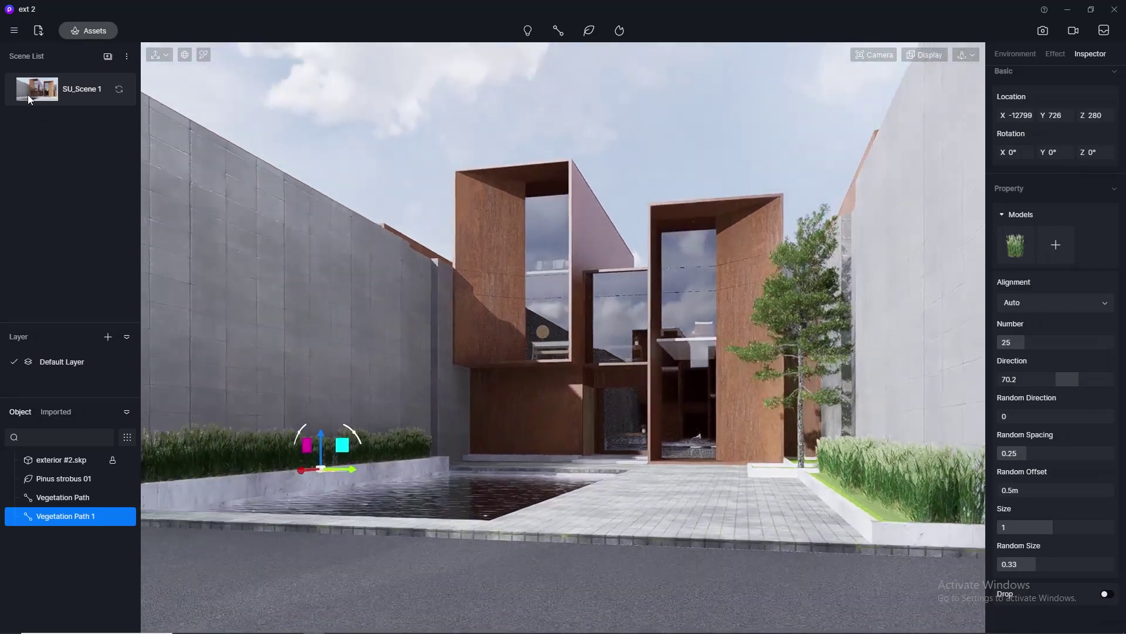
click(1012, 54)
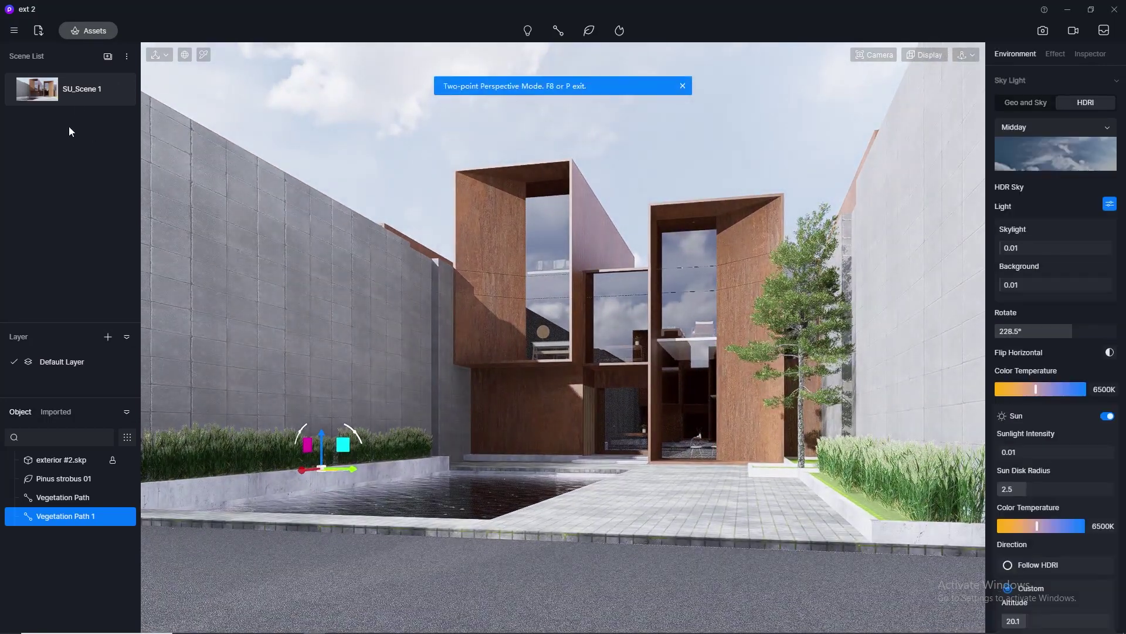
click(118, 87)
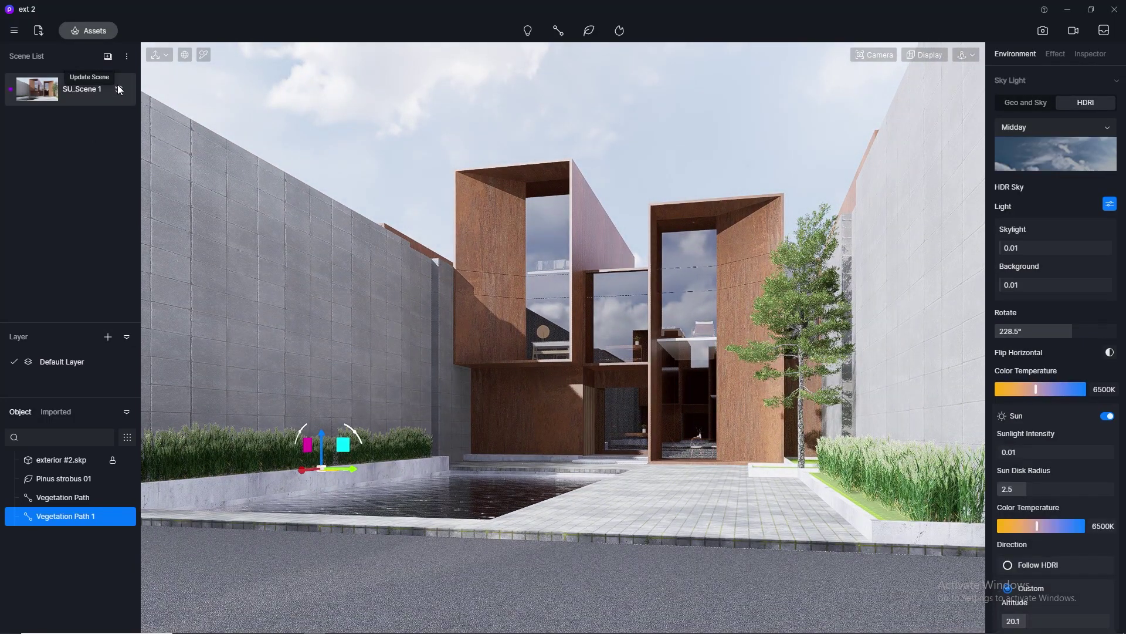
- Pick Aglaonema spp from the Nature models in the asset library and activate path placement for the planter below the rusted wall
scroll(575, 372, up, 6)
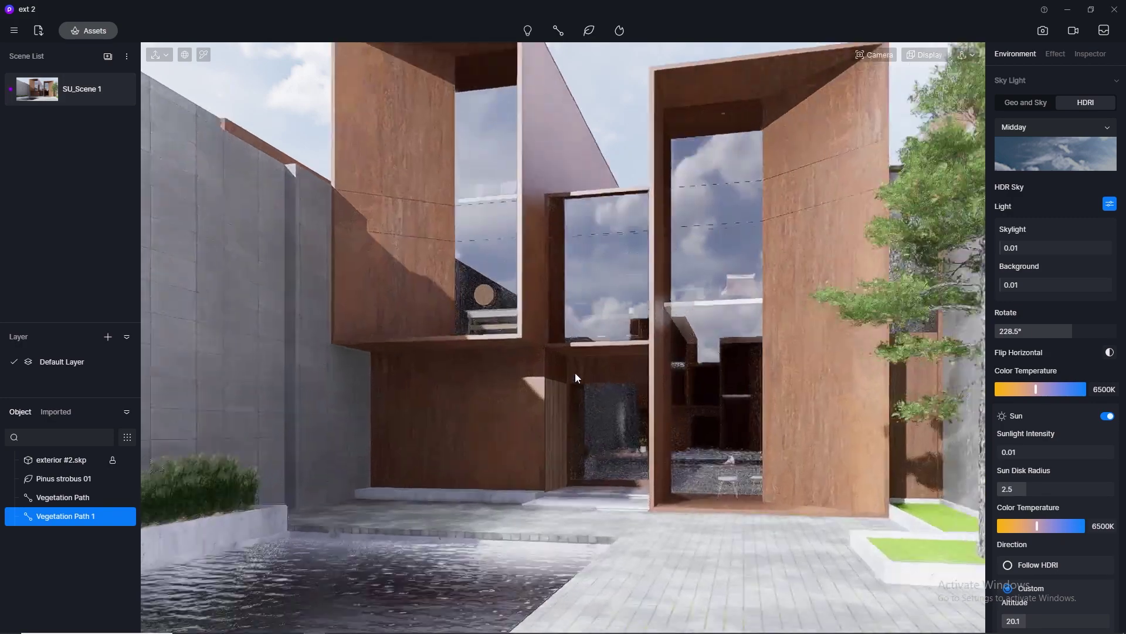
middle_drag(510, 436, 348, 537)
click(82, 27)
scroll(796, 325, down, 4)
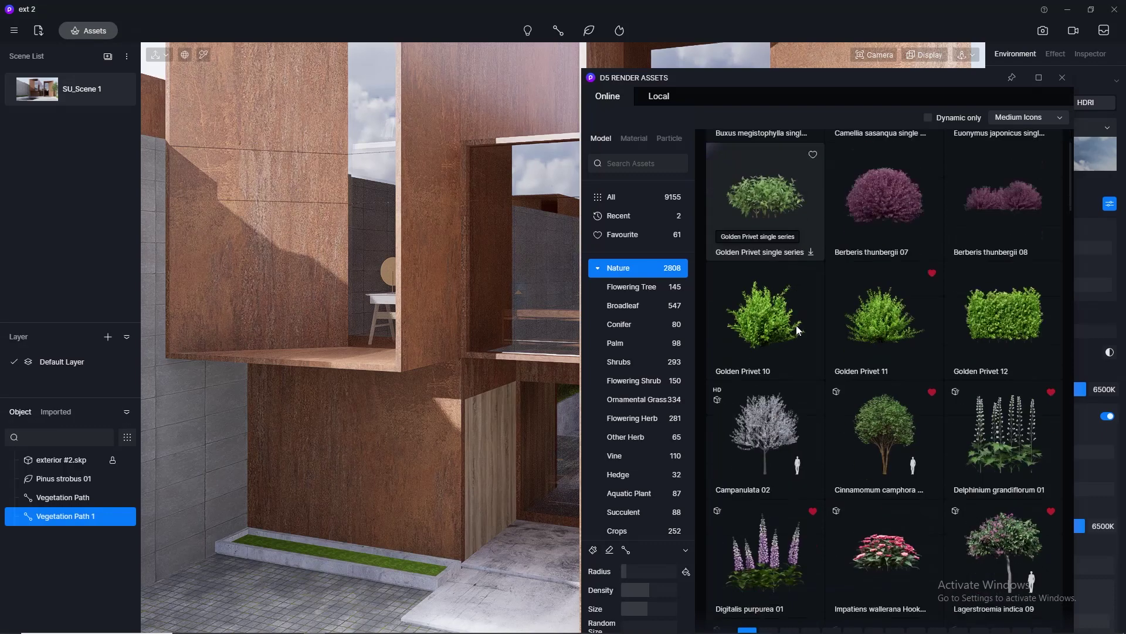
scroll(796, 325, down, 5)
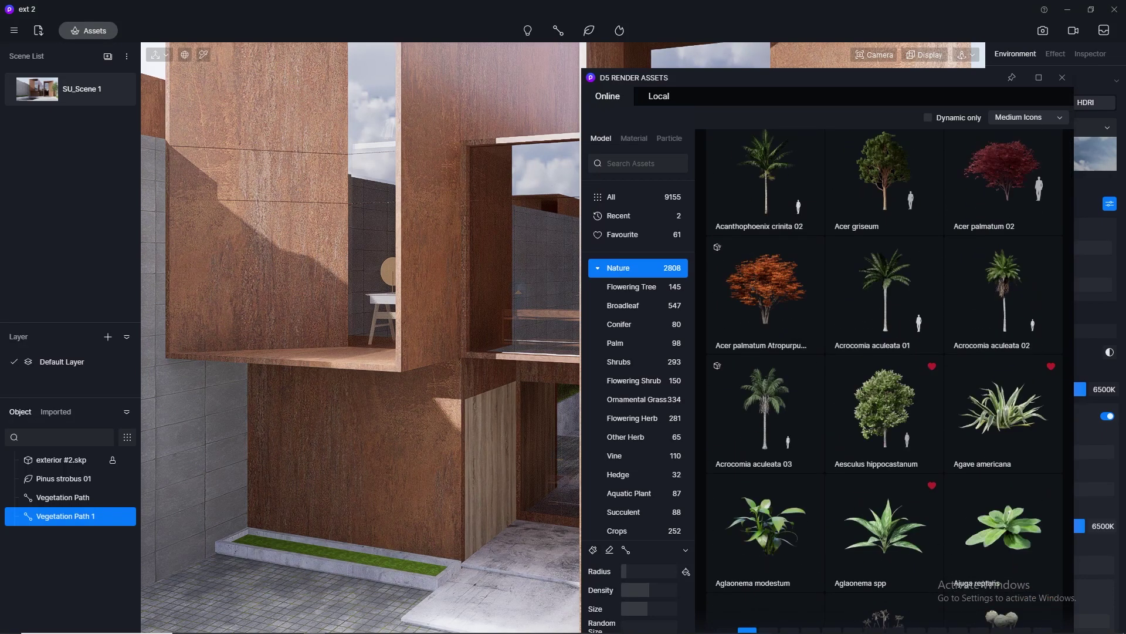
scroll(821, 352, down, 2)
click(884, 392)
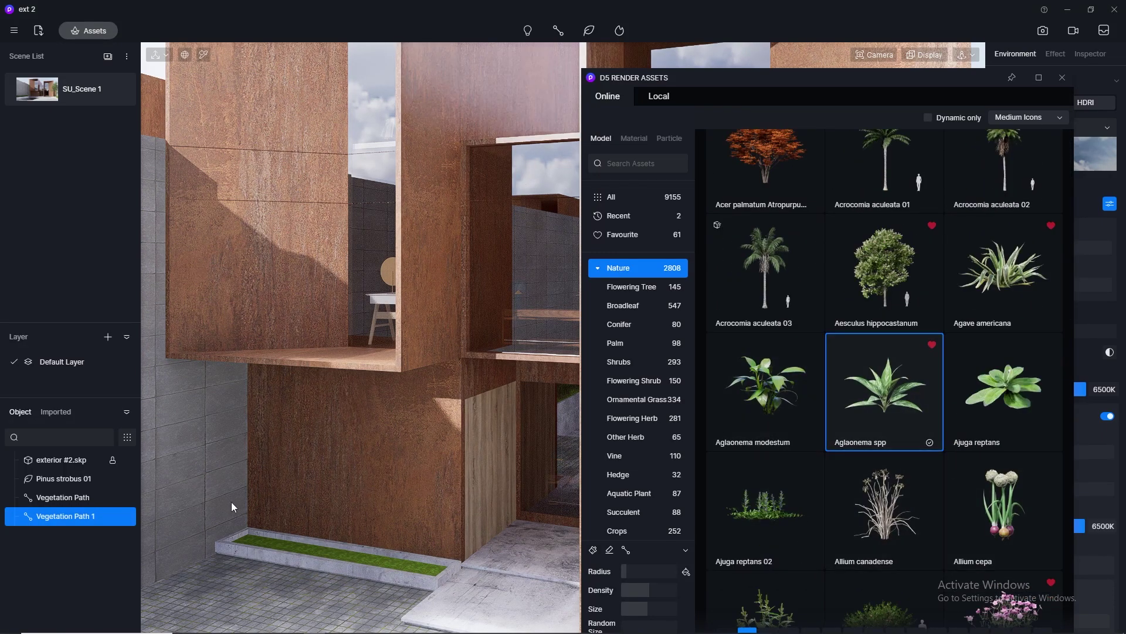
scroll(610, 535, down, 1)
click(625, 549)
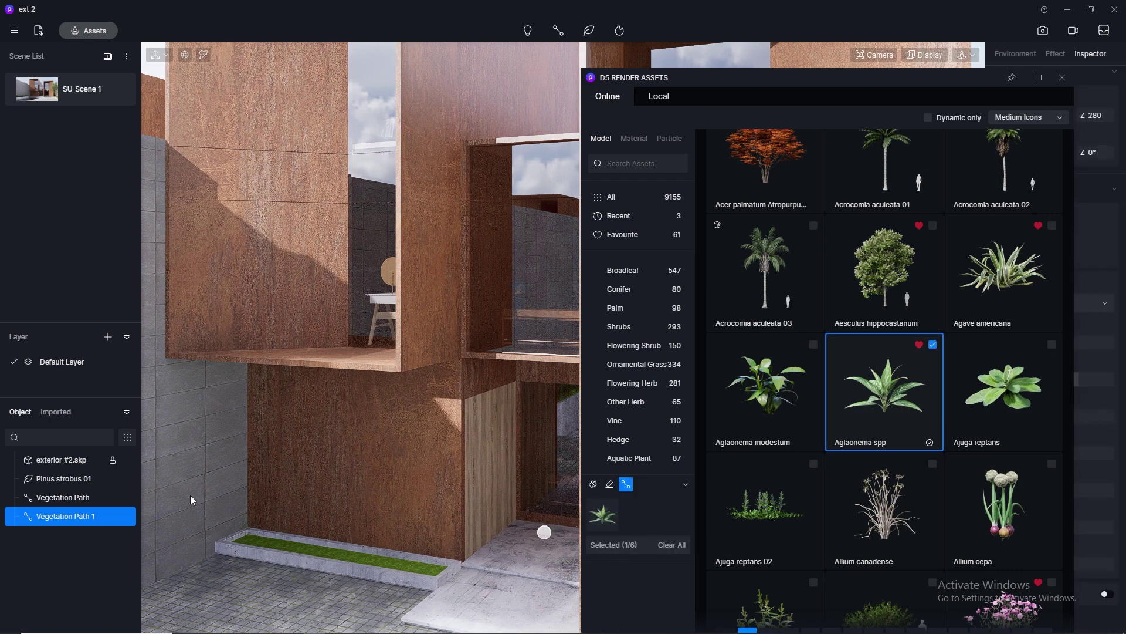
- Draw an Aglaonema spp path along the full length of the planter below the rusted wall, finish it and close the library
scroll(252, 526, up, 3)
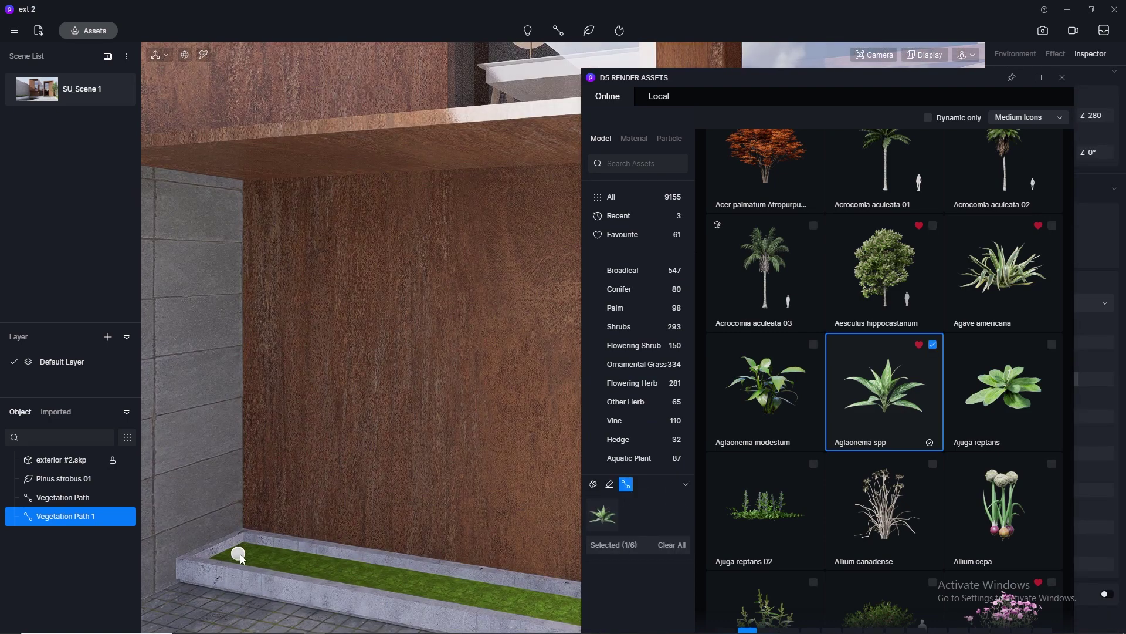
click(239, 554)
scroll(239, 552, down, 3)
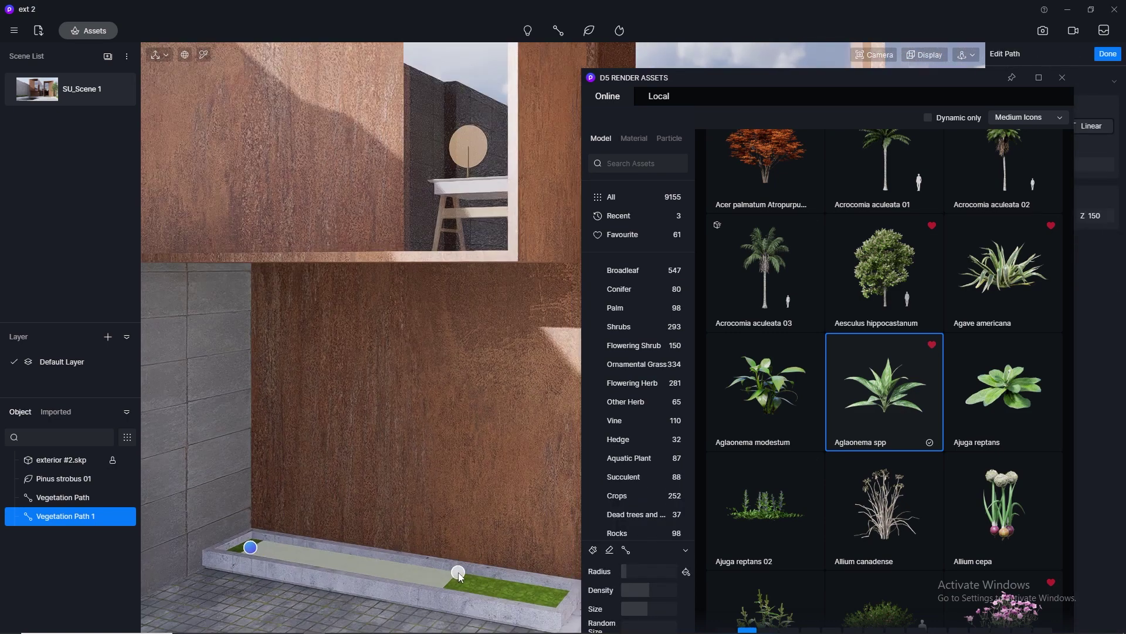
click(544, 588)
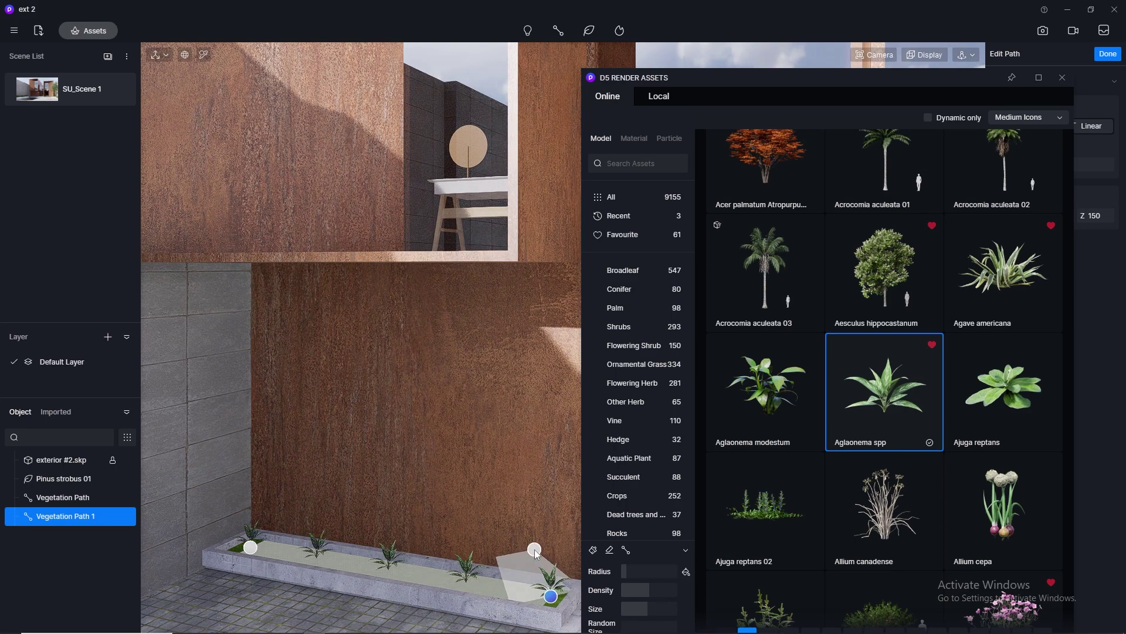
right_click(534, 549)
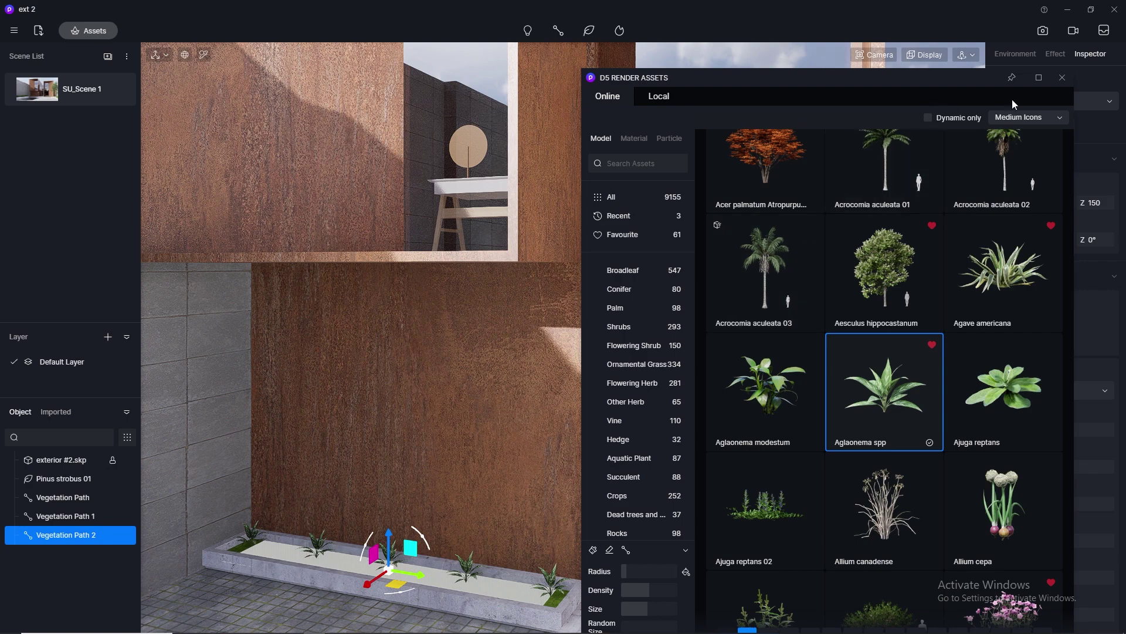
click(1062, 78)
- Set the Aglaonema path to Number 17, Random Spacing 0.54 and Random Offset 0.25 m
scroll(1040, 421, down, 1)
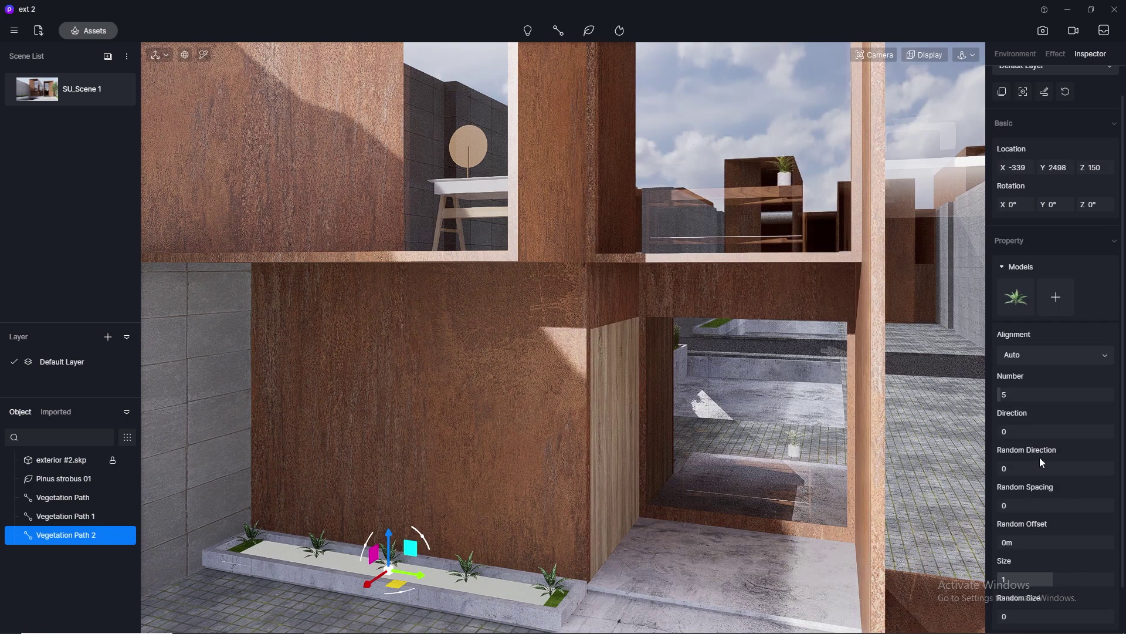
drag(1016, 395, 1022, 396)
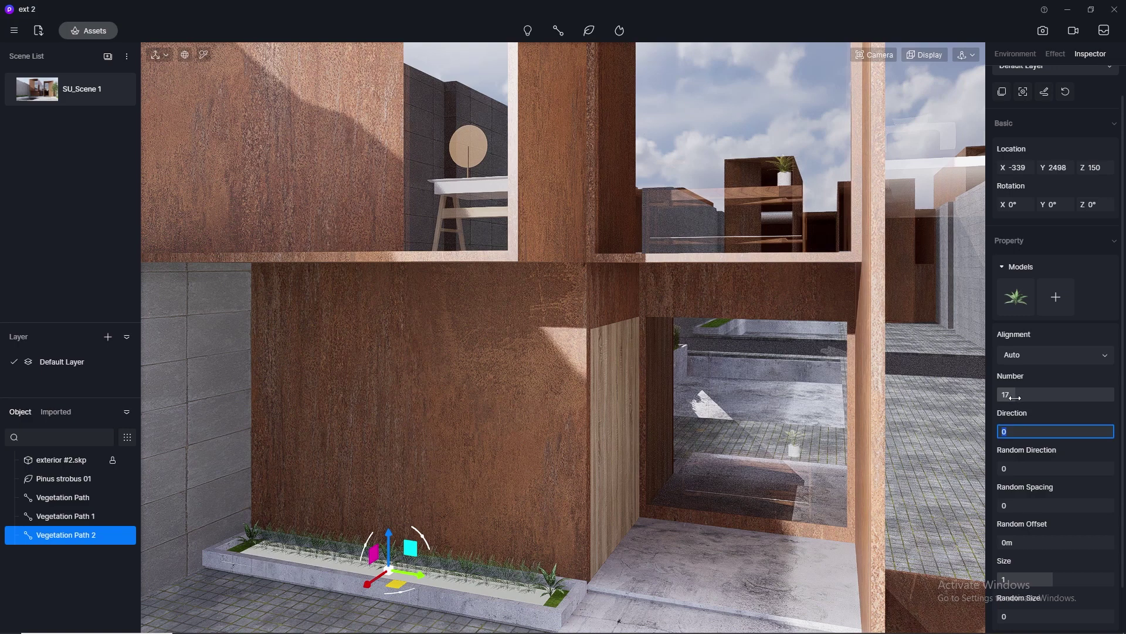
drag(1033, 501, 1058, 503)
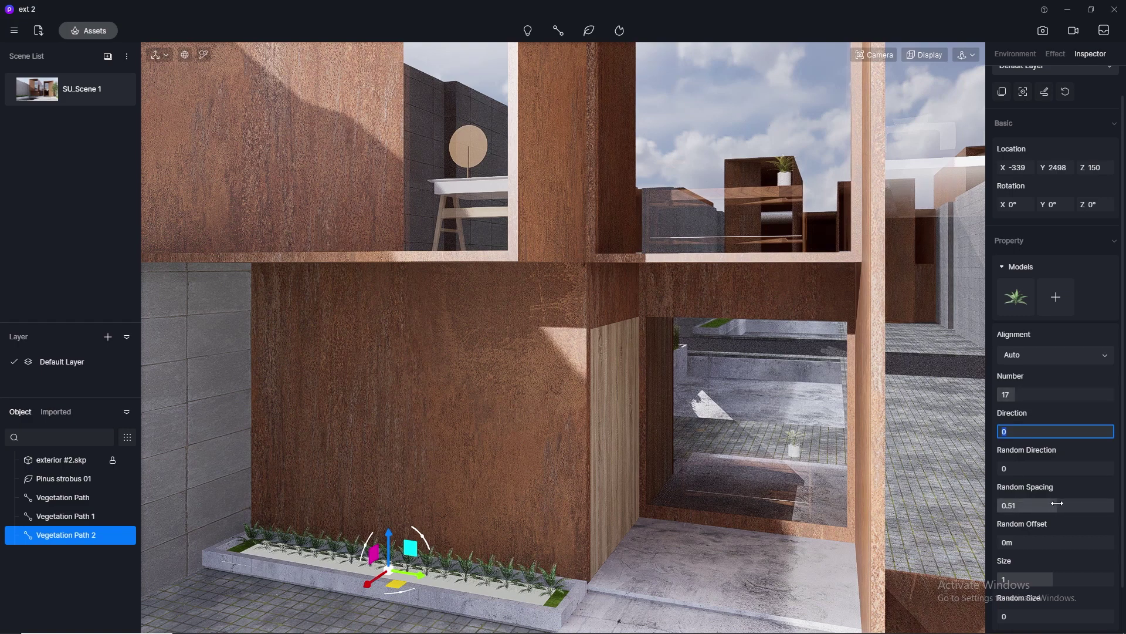
click(1058, 503)
text(0.54)
key(Return)
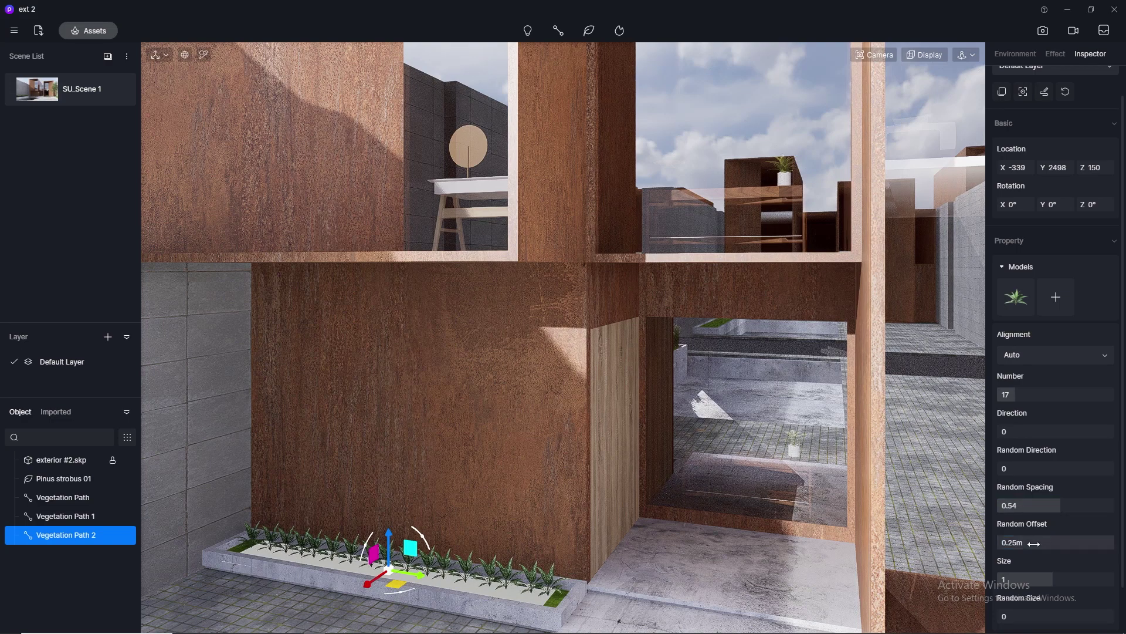
- Try Random Size 0.5 and Number 25 on the Aglaonema path, settling on Random Size 0.25, Number 30 and Size 1.46
scroll(1043, 566, down, 2)
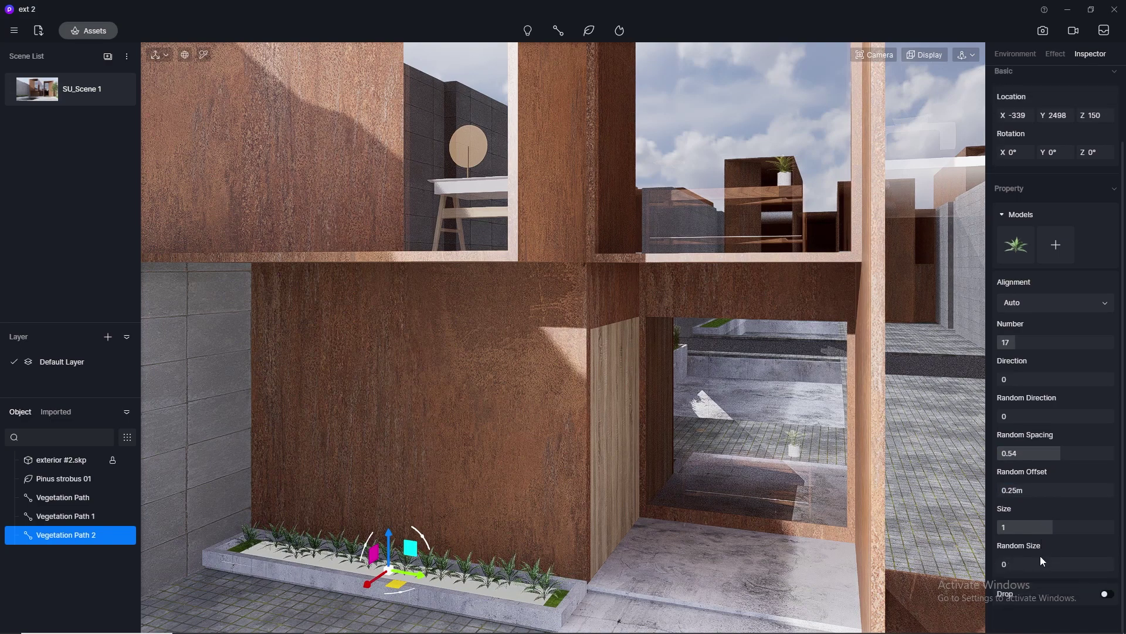
click(1030, 562)
text(0.5)
key(Return)
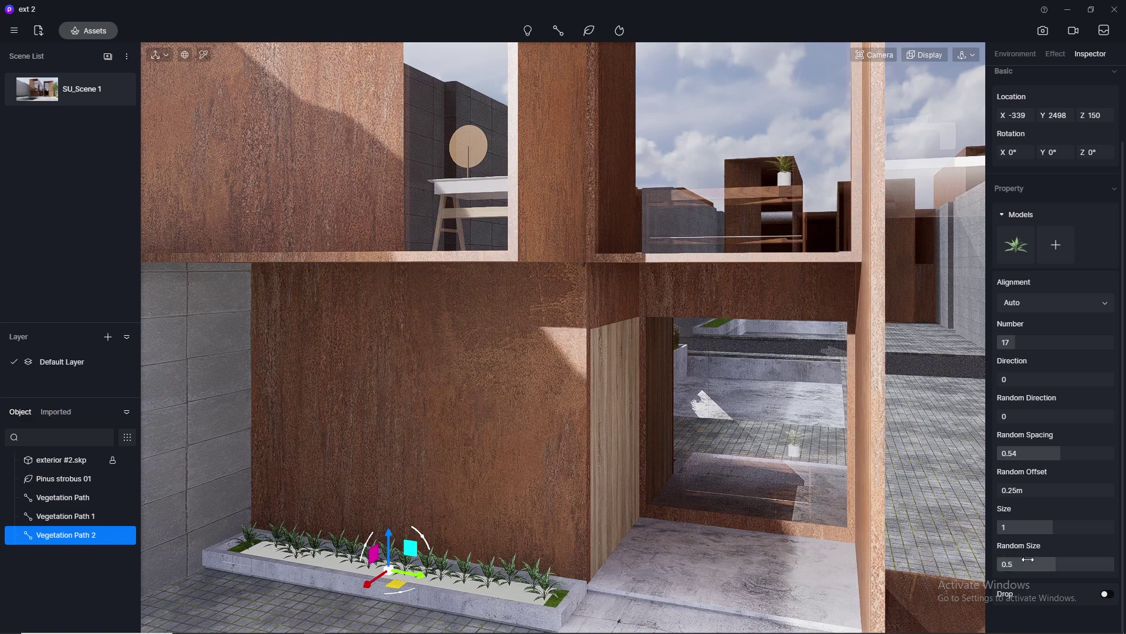
click(1029, 561)
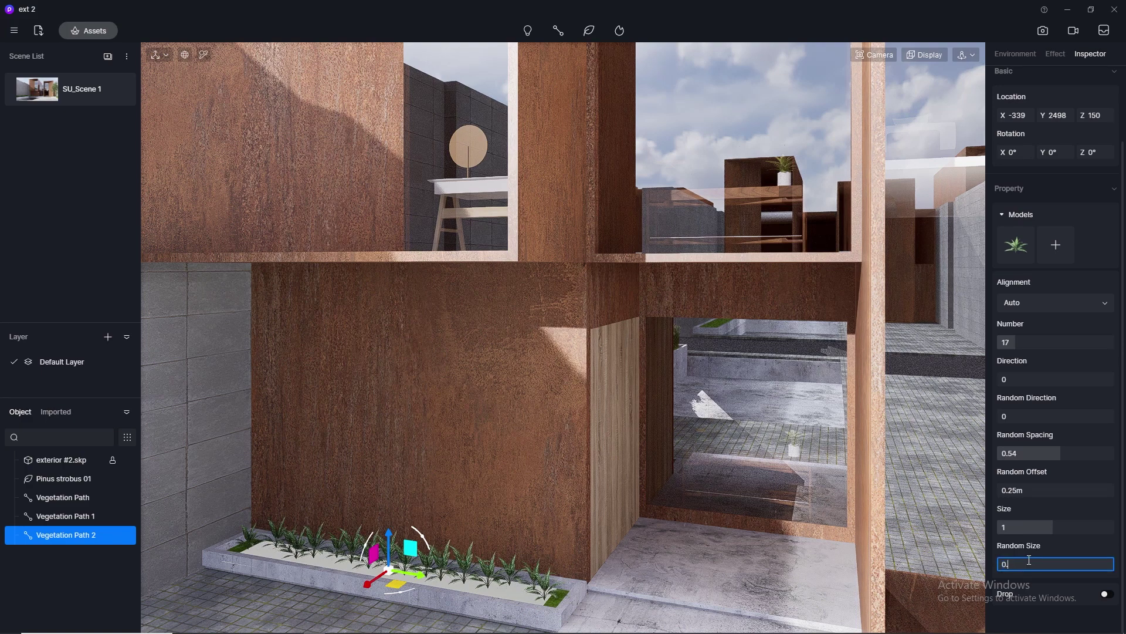
key(Return)
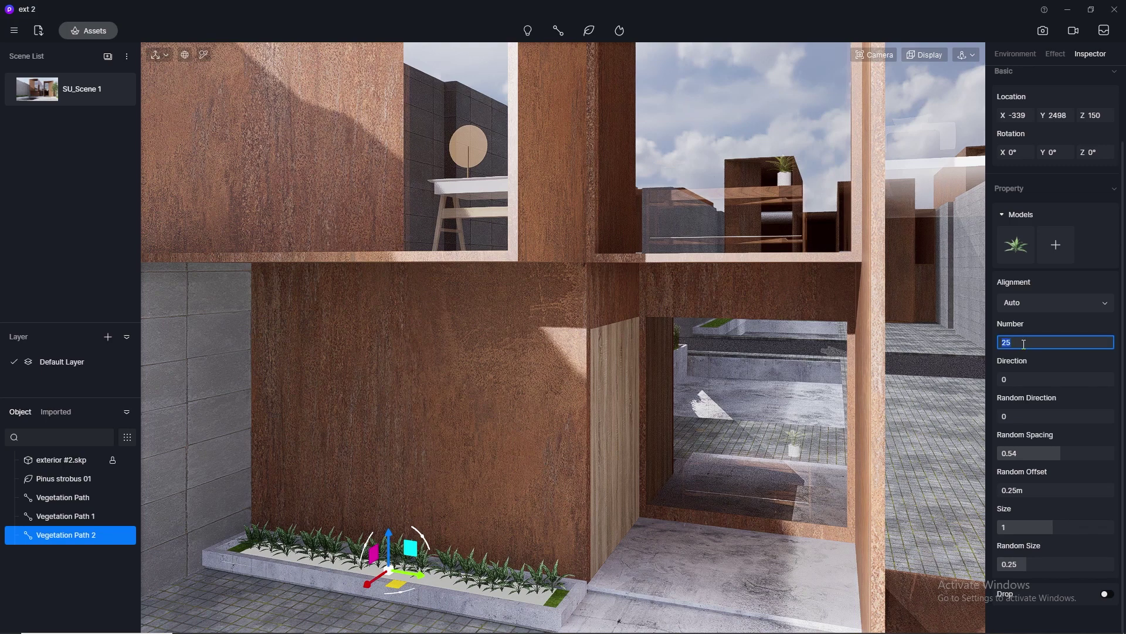
key(Return)
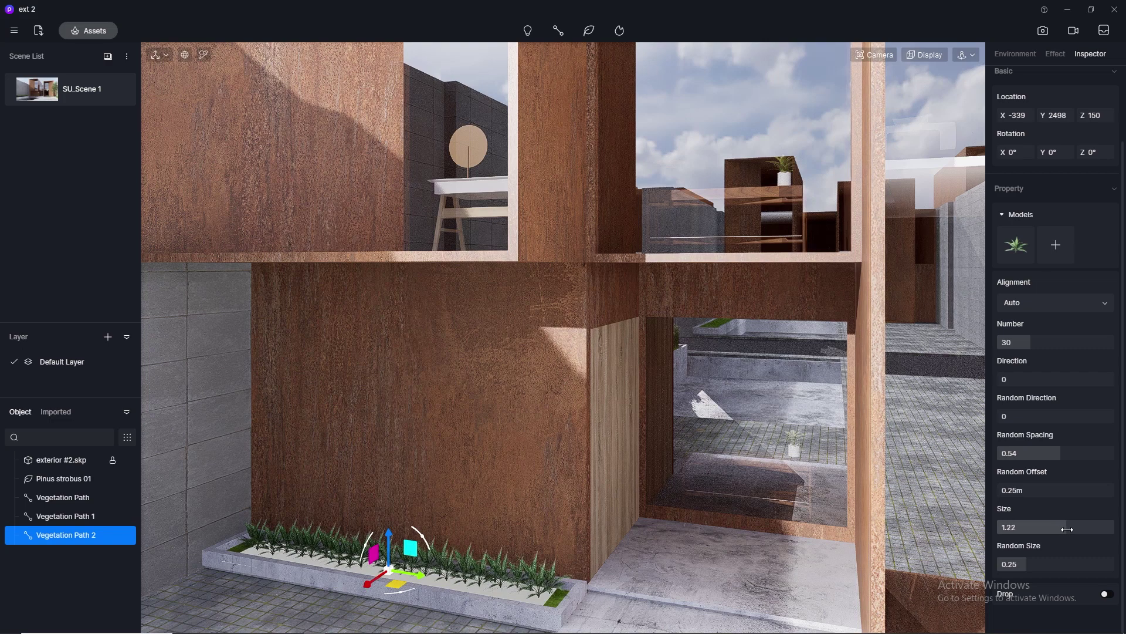
mouse_move(1067, 530)
mouse_down()
mouse_move(1098, 530)
mouse_move(1082, 533)
mouse_up()
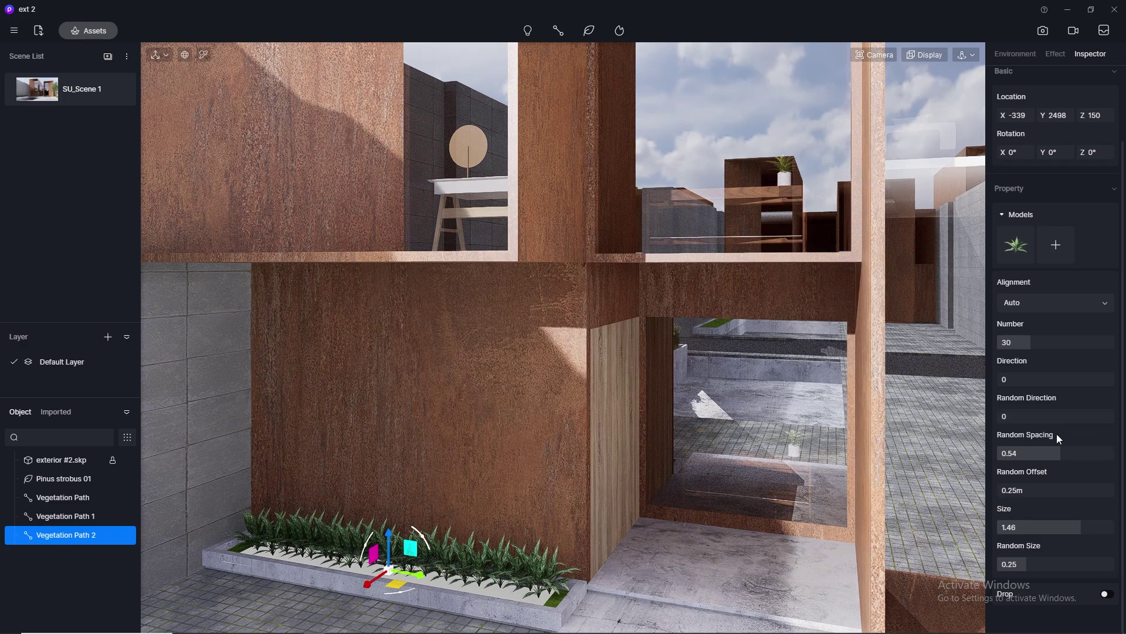
- Set the Aglaonema path's Random Direction to 0.5, try another Direction angle, and set Direction back to 0
click(1021, 413)
text(0.5)
key(Return)
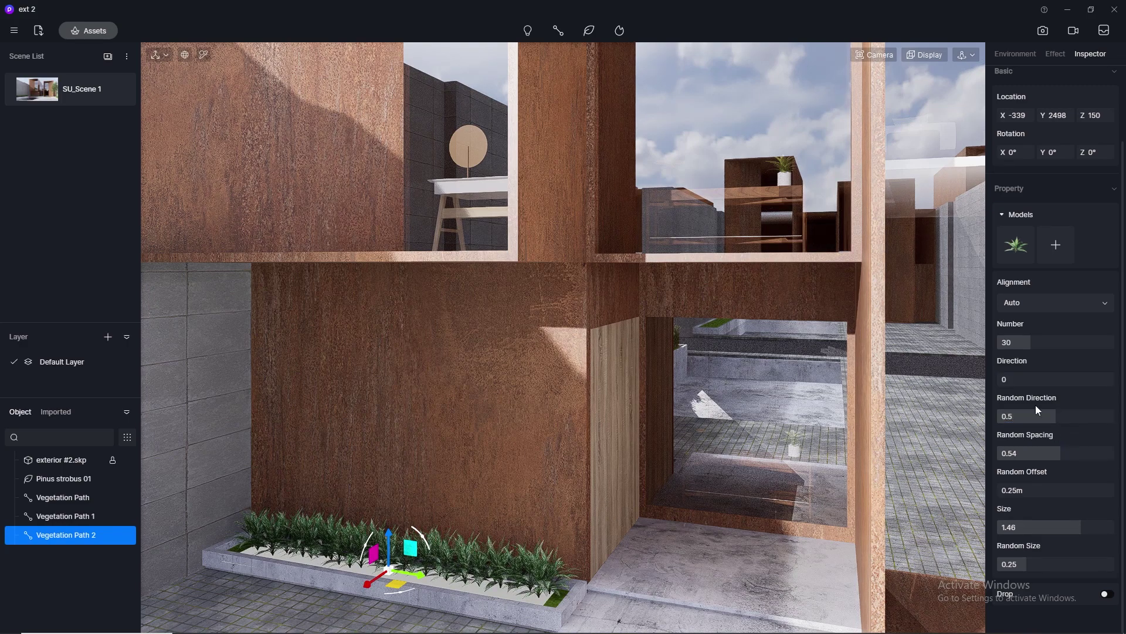
drag(1022, 378, 1022, 378)
click(1023, 379)
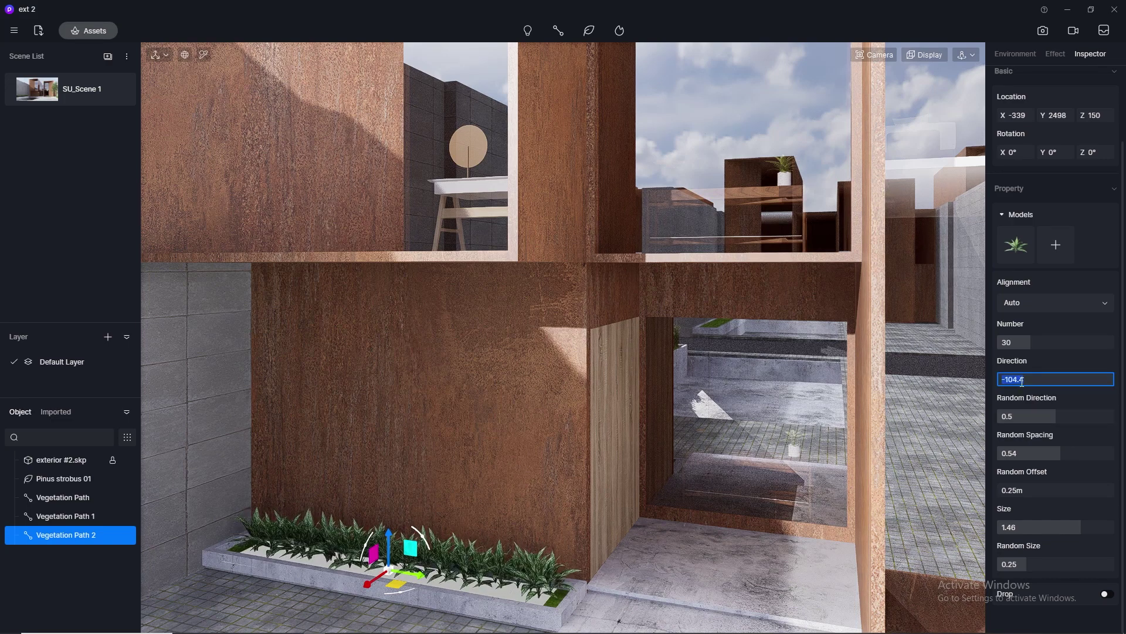
text(0)
key(Return)
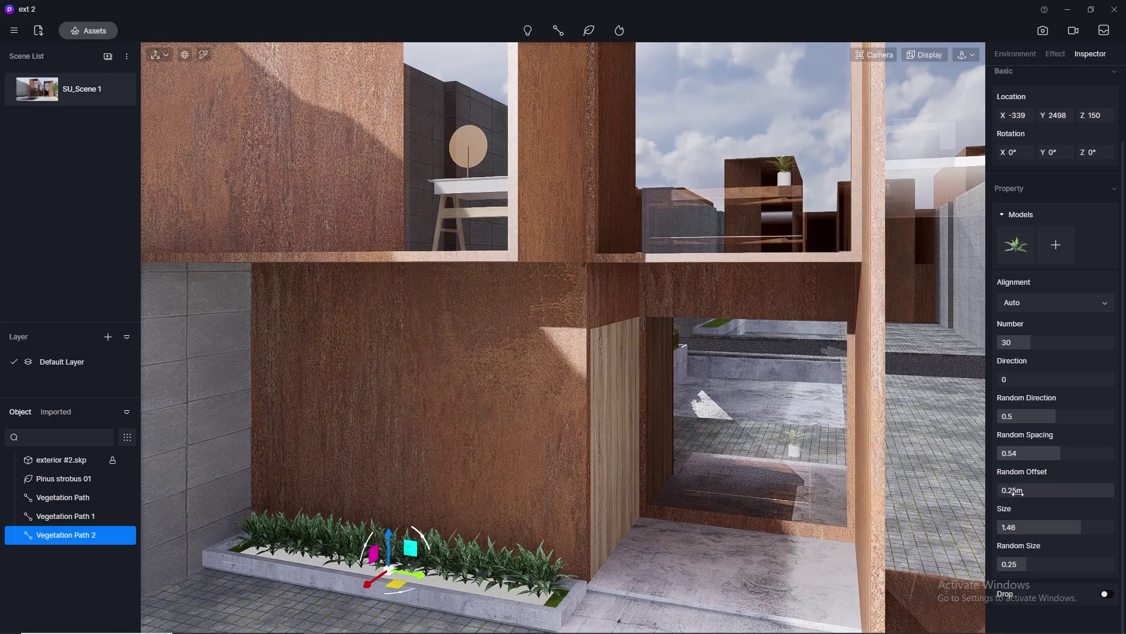
- Choose Hordeum 08 from the favourite models and activate path placement for the narrow planter behind the pine tree
click(49, 96)
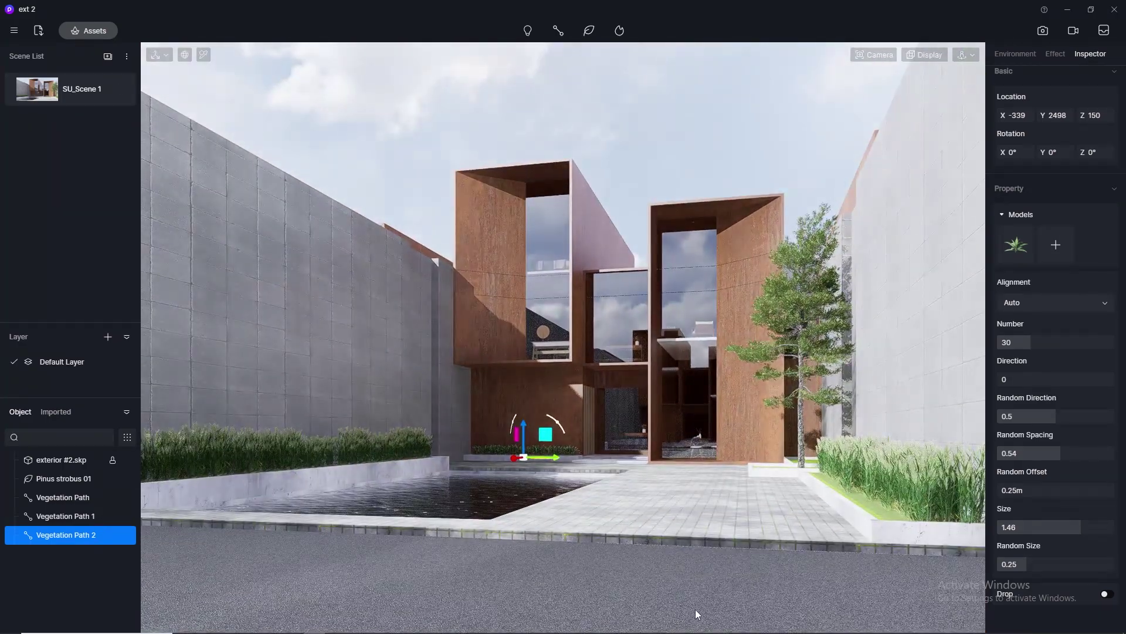
click(696, 608)
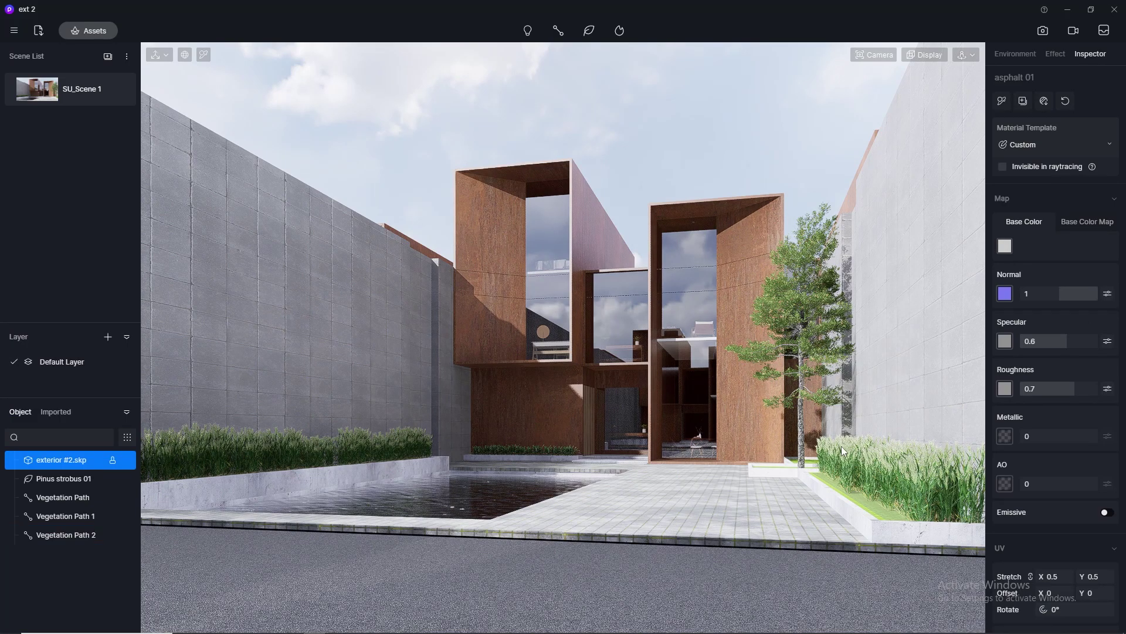
right_drag(841, 446, 808, 520)
middle_drag(807, 519, 659, 410)
scroll(660, 409, up, 5)
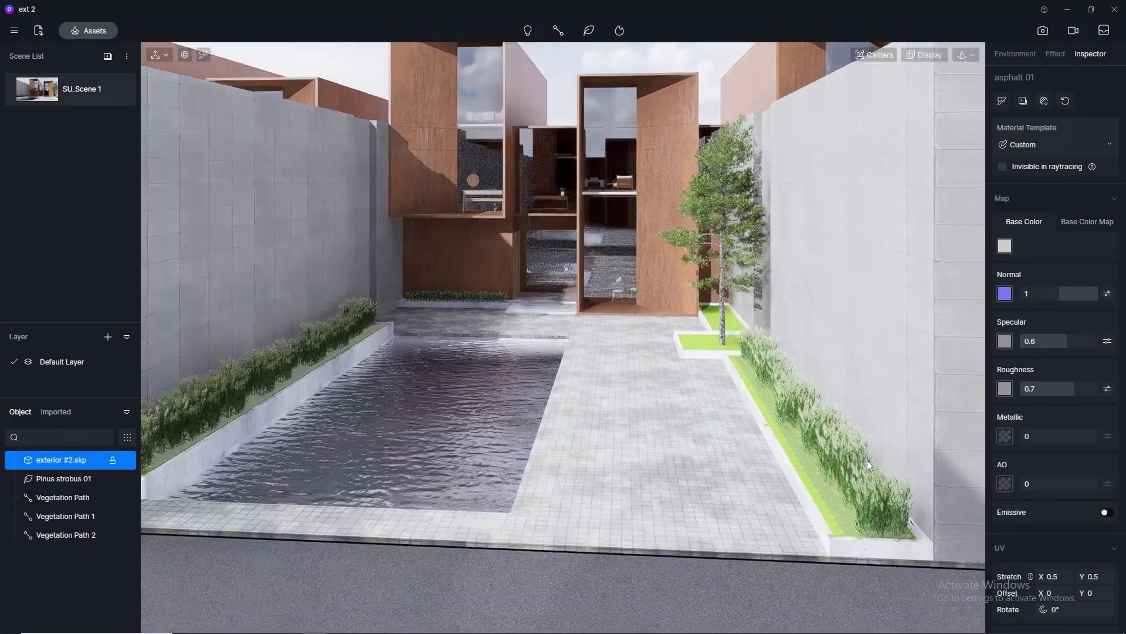
scroll(666, 230, up, 5)
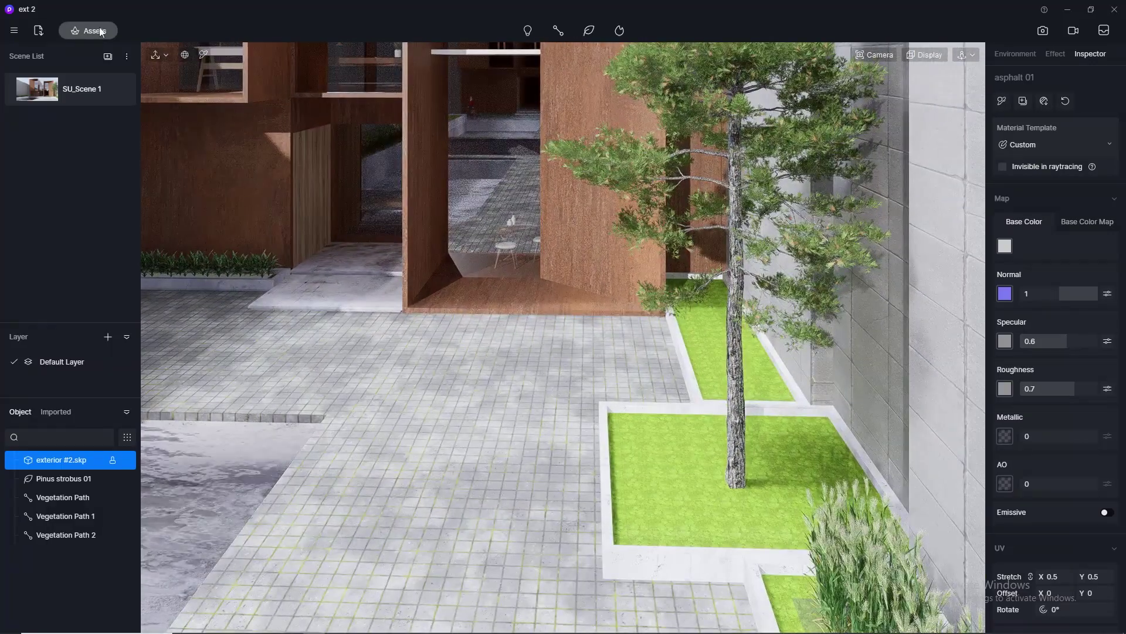
click(100, 31)
scroll(829, 411, down, 10)
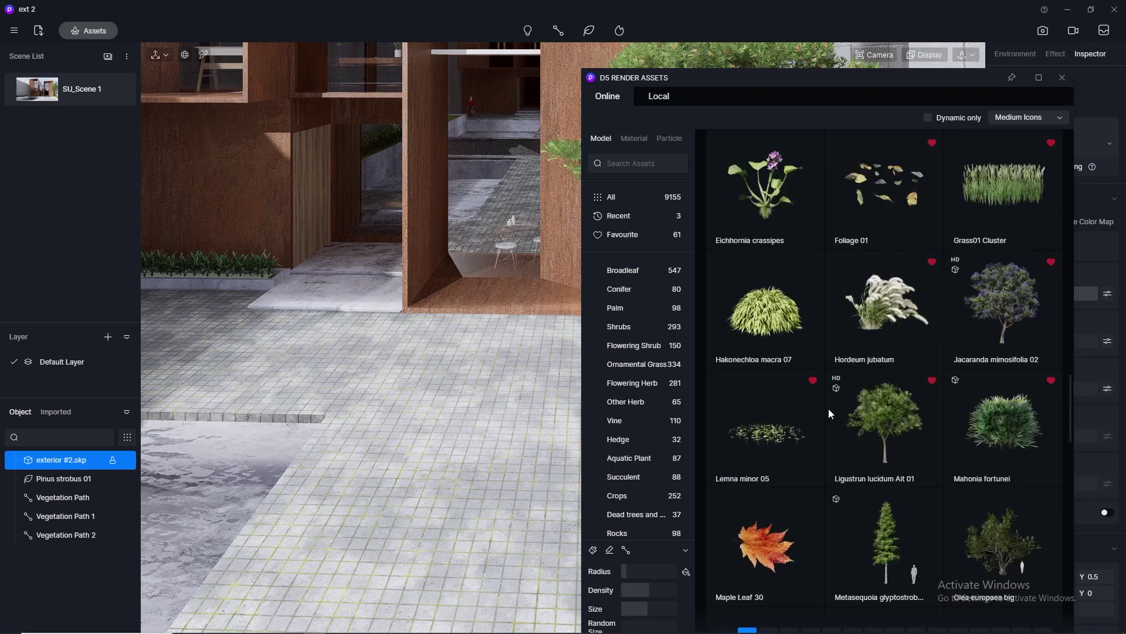
scroll(828, 408, down, 12)
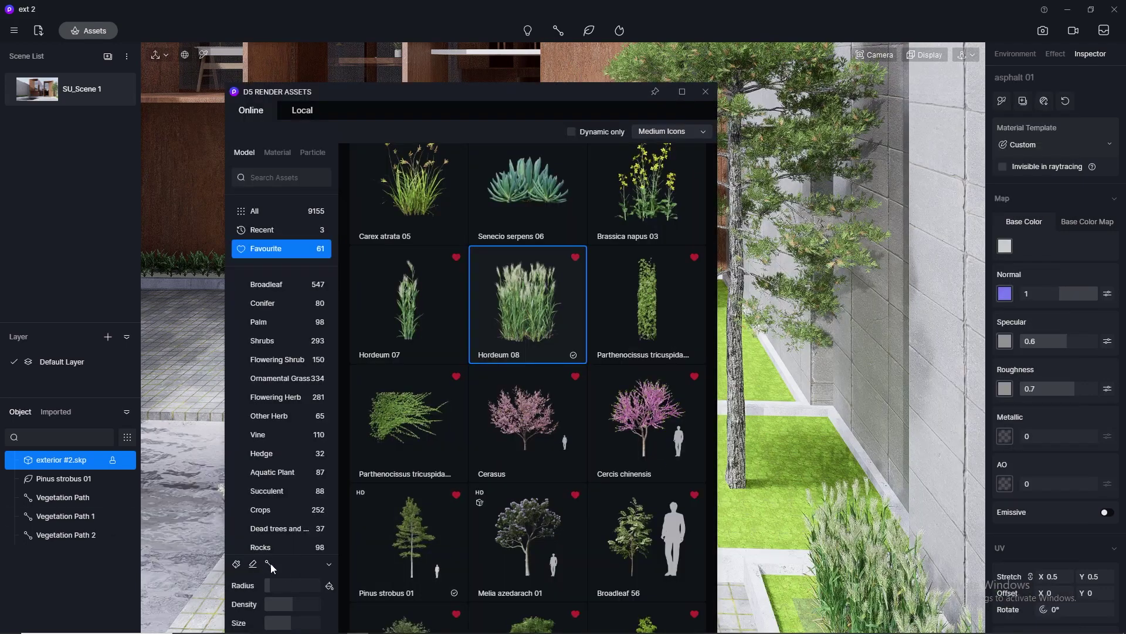
click(268, 564)
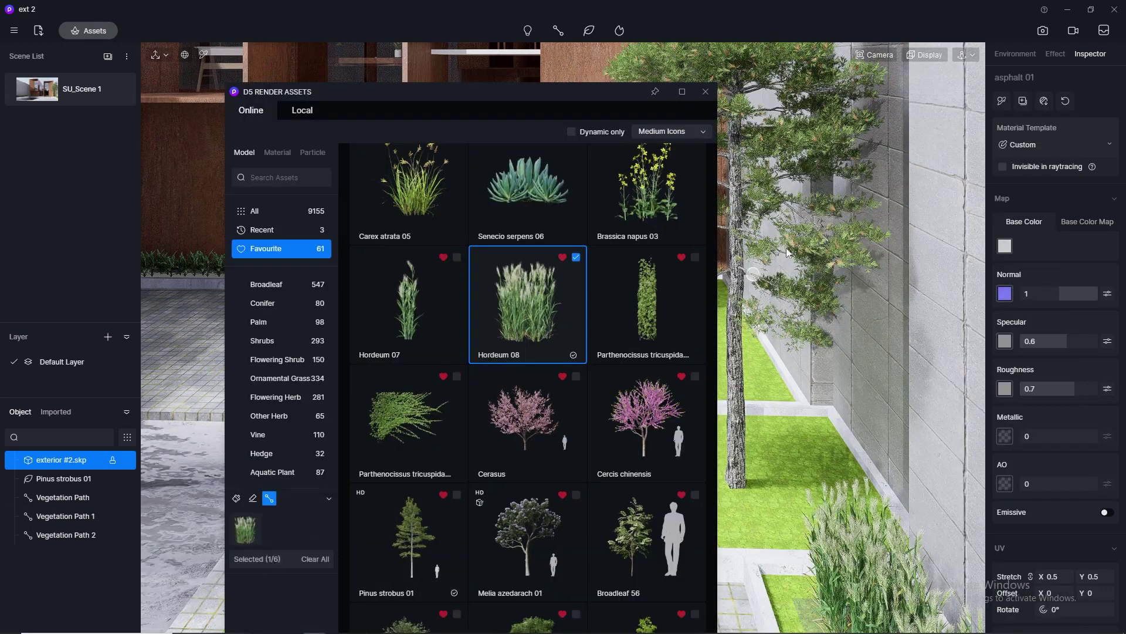
click(707, 94)
- Draw a linear Hordeum 08 path along the full length of the narrow planter behind the tree and finish it
scroll(712, 304, up, 10)
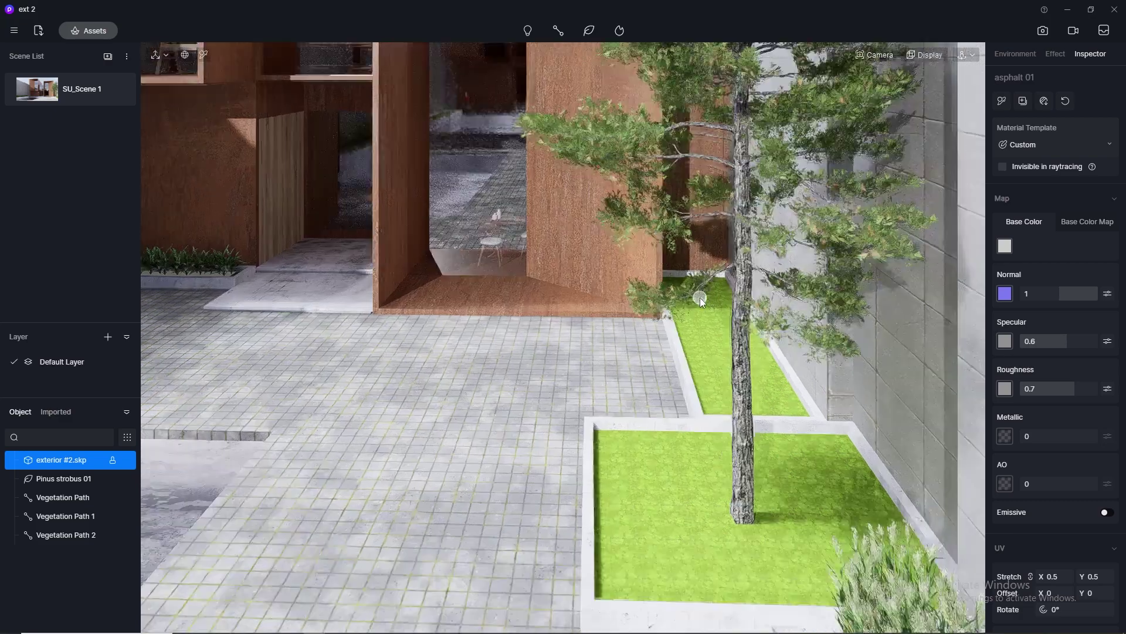
scroll(722, 300, up, 5)
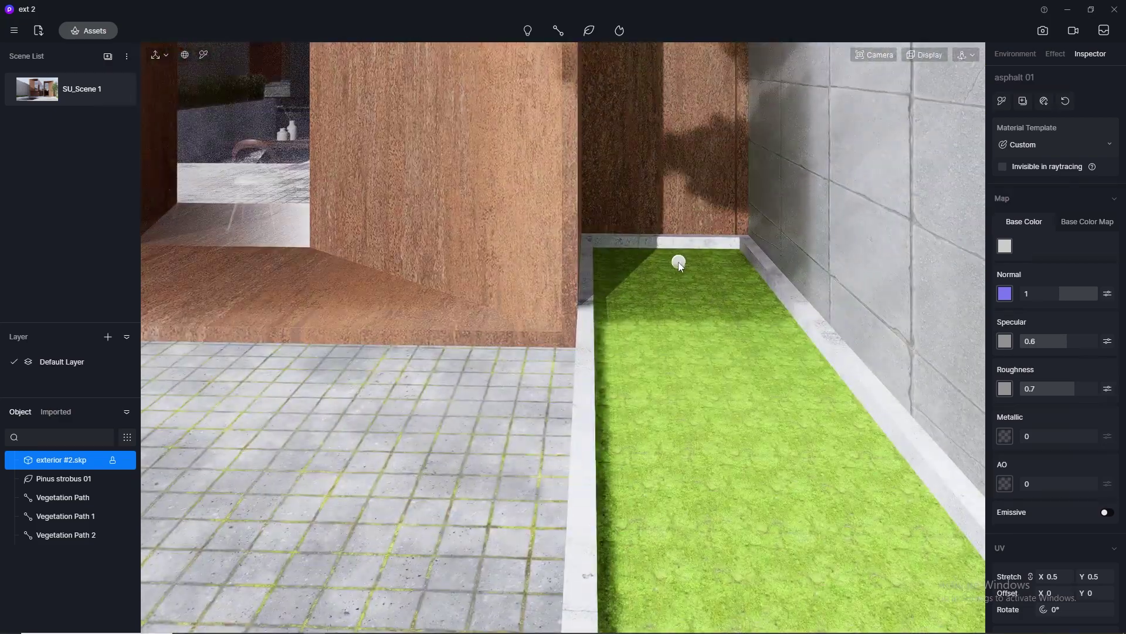
click(679, 256)
scroll(663, 308, down, 7)
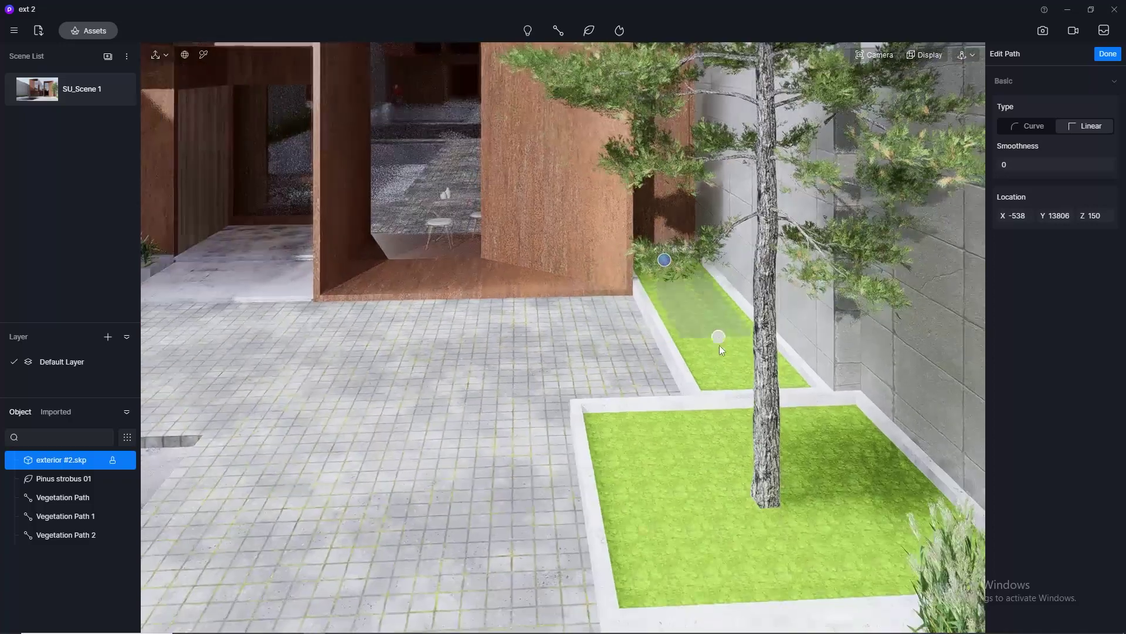
scroll(720, 346, up, 3)
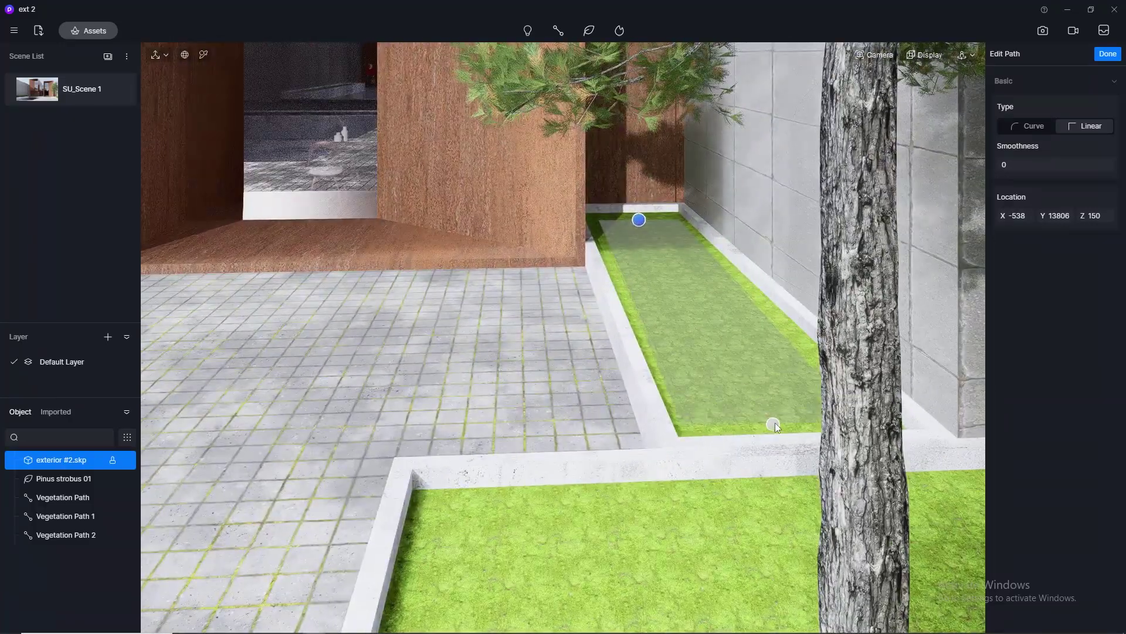
click(775, 422)
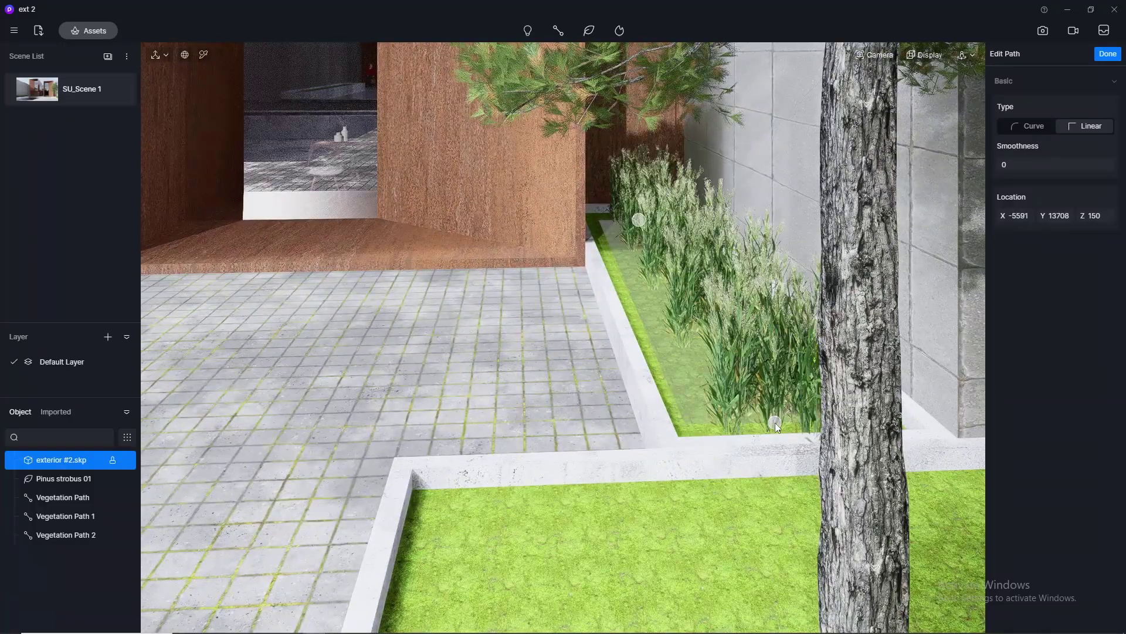
right_click(518, 399)
click(736, 386)
right_drag(737, 386, 727, 403)
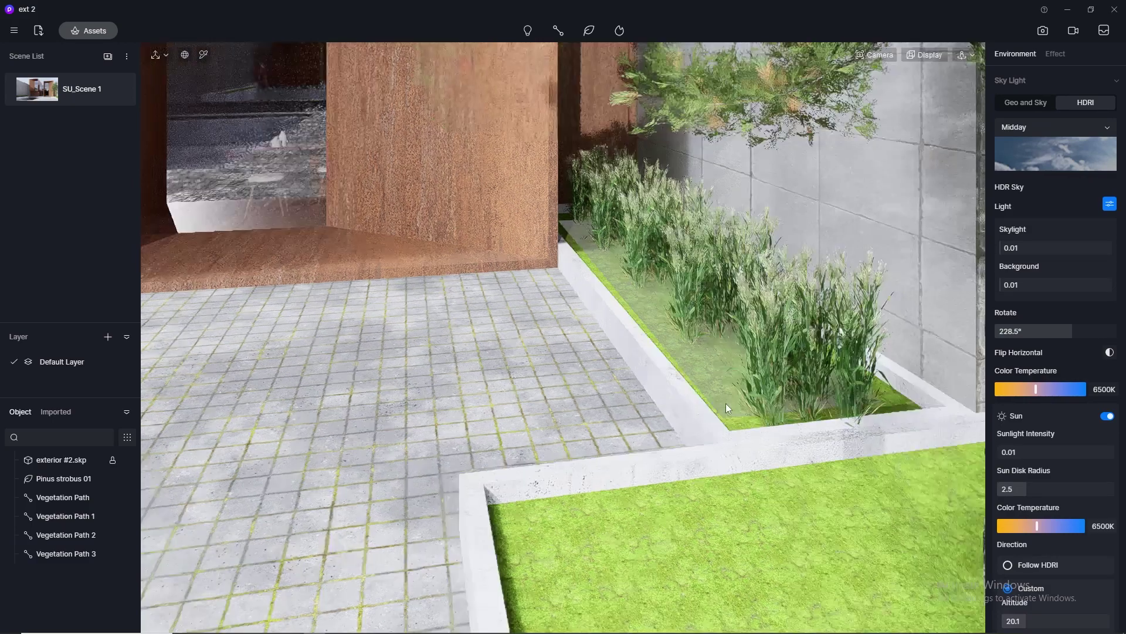
- Set the new Hordeum path's Number to 10 and its Random Direction to 0.5
click(700, 297)
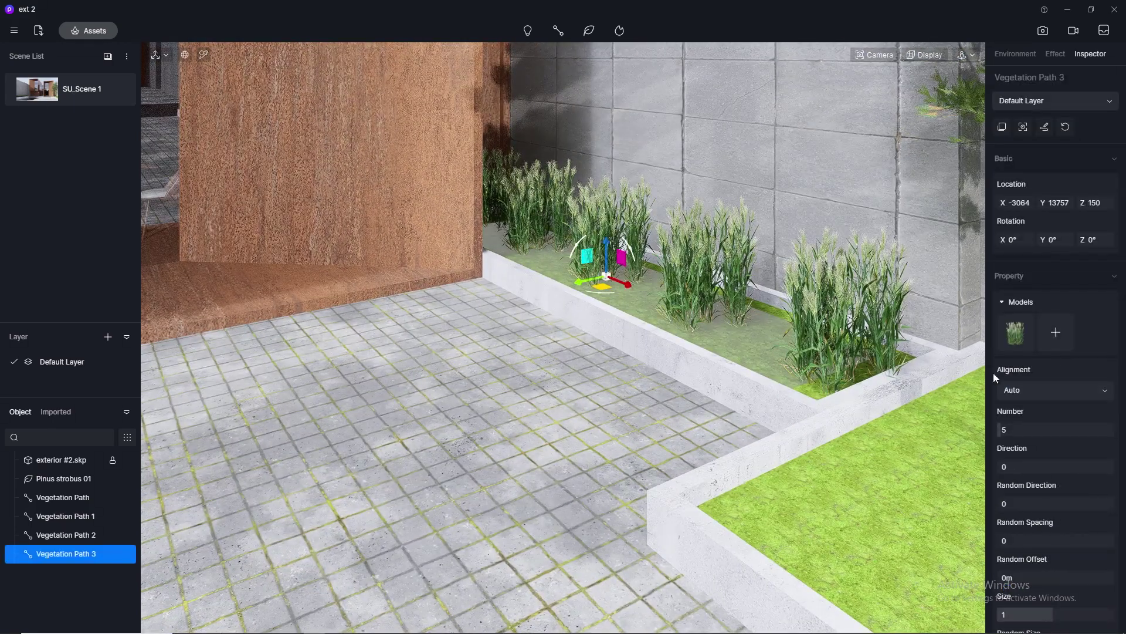
mouse_move(1005, 430)
mouse_down()
mouse_move(1021, 430)
mouse_move(1004, 433)
mouse_up()
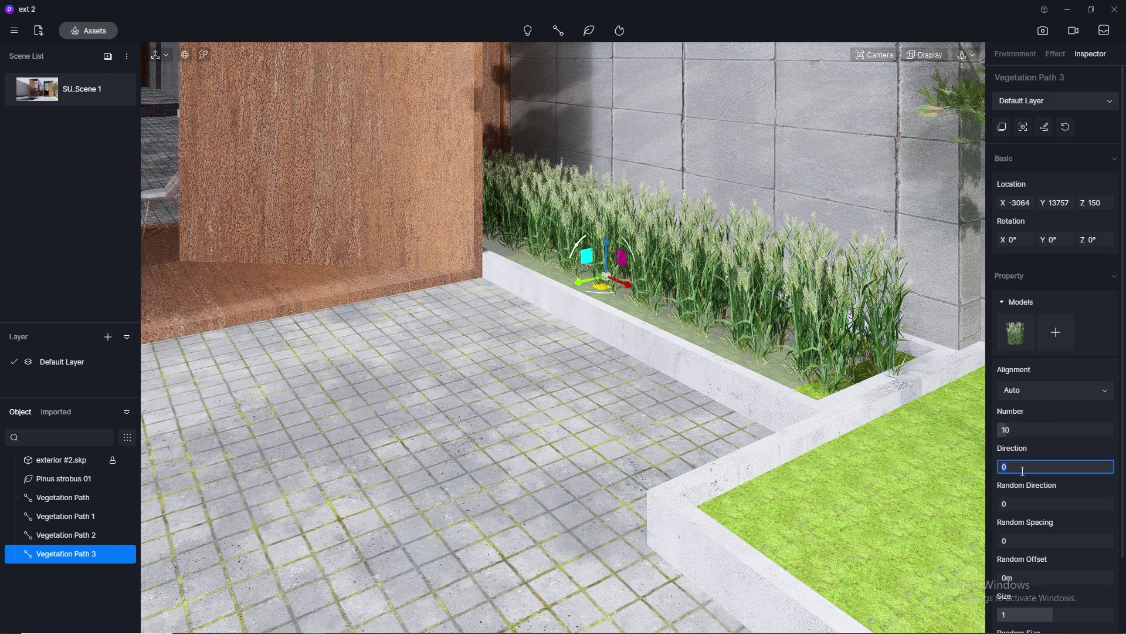
click(1007, 506)
text(0.5)
key(Return)
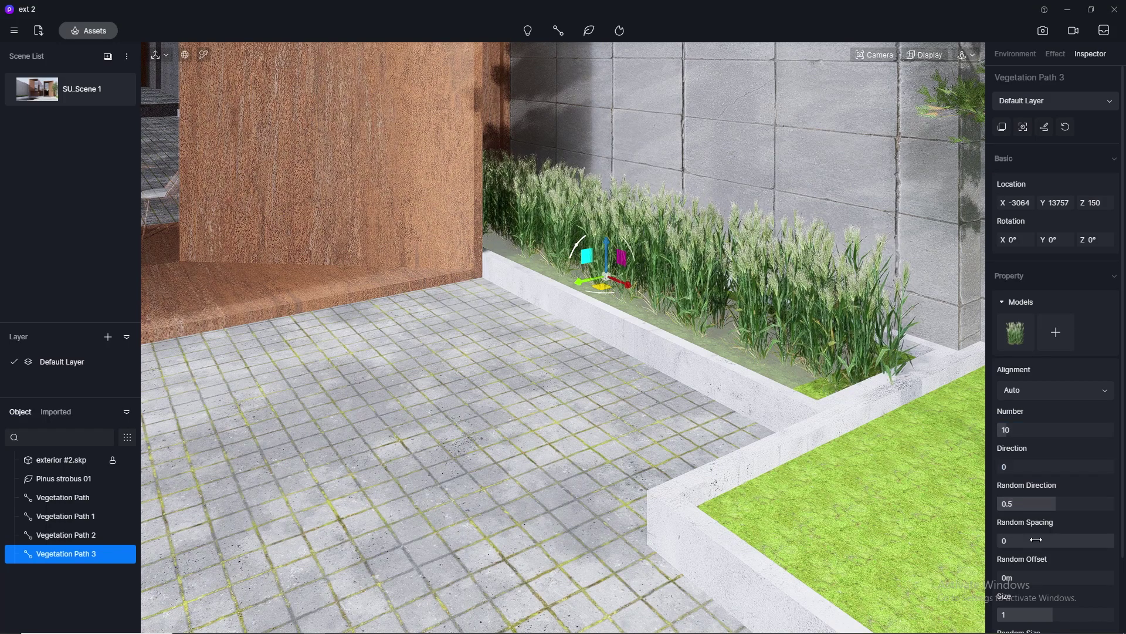
- Set Random Spacing 0.25 and Random Size 0.25 on the Hordeum path behind the tree
click(1038, 542)
text(0.25)
key(Return)
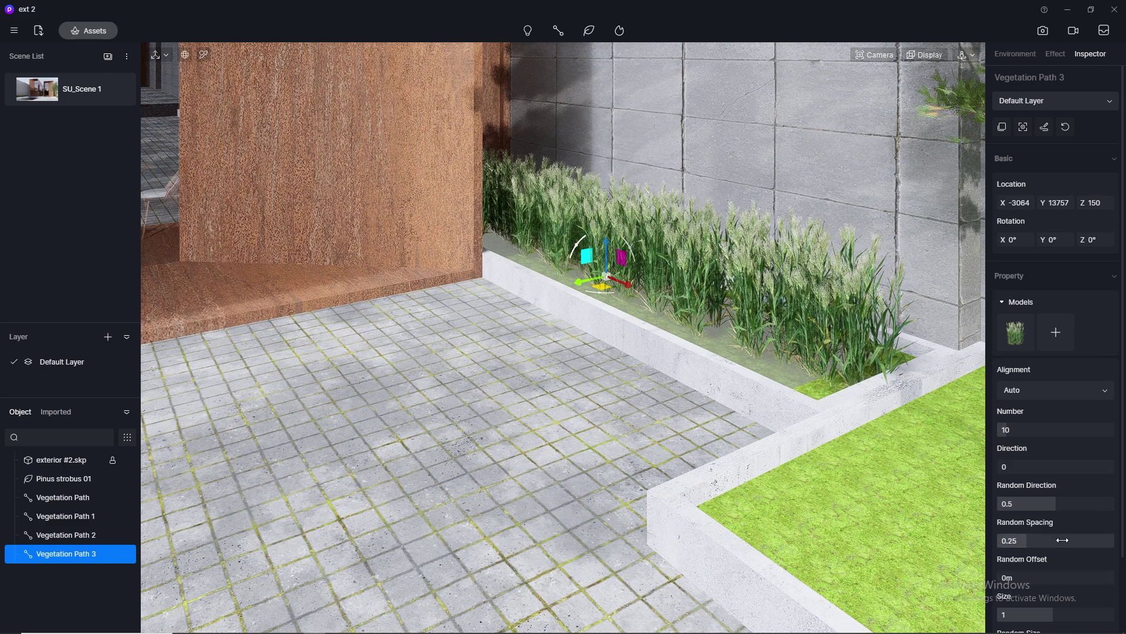
scroll(1062, 540, down, 1)
click(1022, 617)
text(.2)
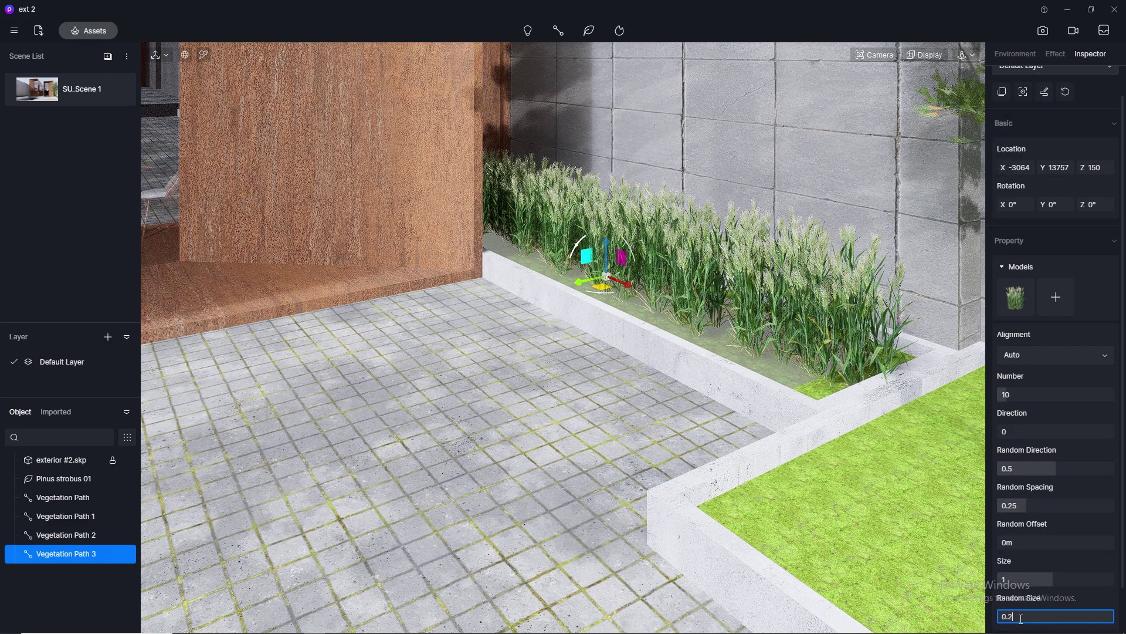
text(5)
key(Return)
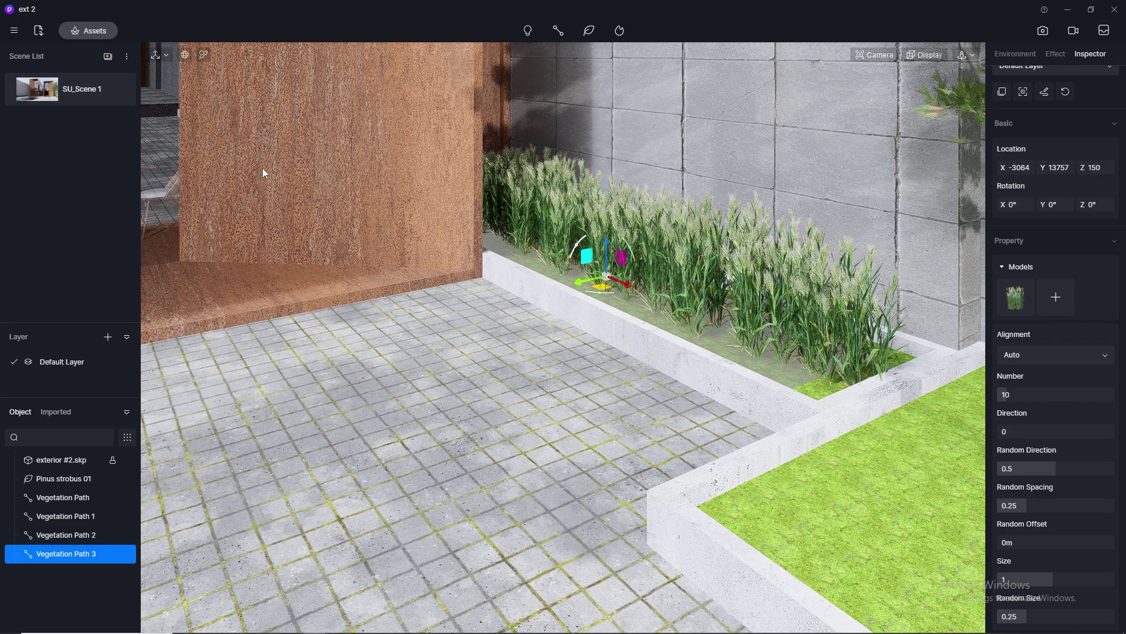
- Place a Convolvulus cneorum 06 shrub around the pine trunk in the square planter and lower it slightly into the soil
scroll(297, 134, down, 4)
scroll(671, 269, up, 2)
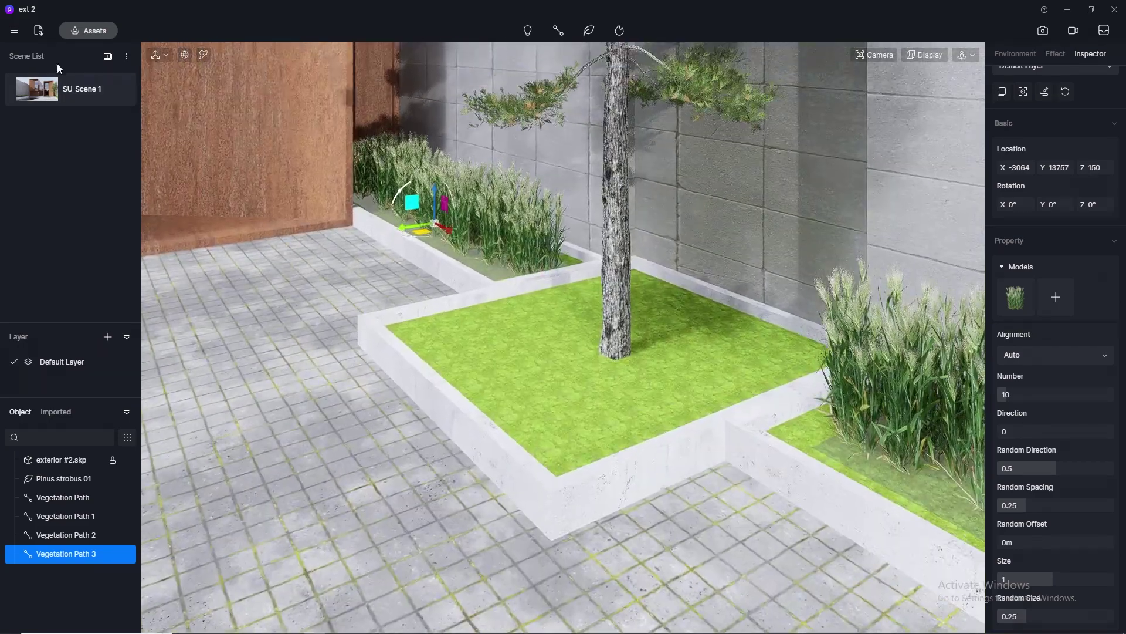
click(94, 32)
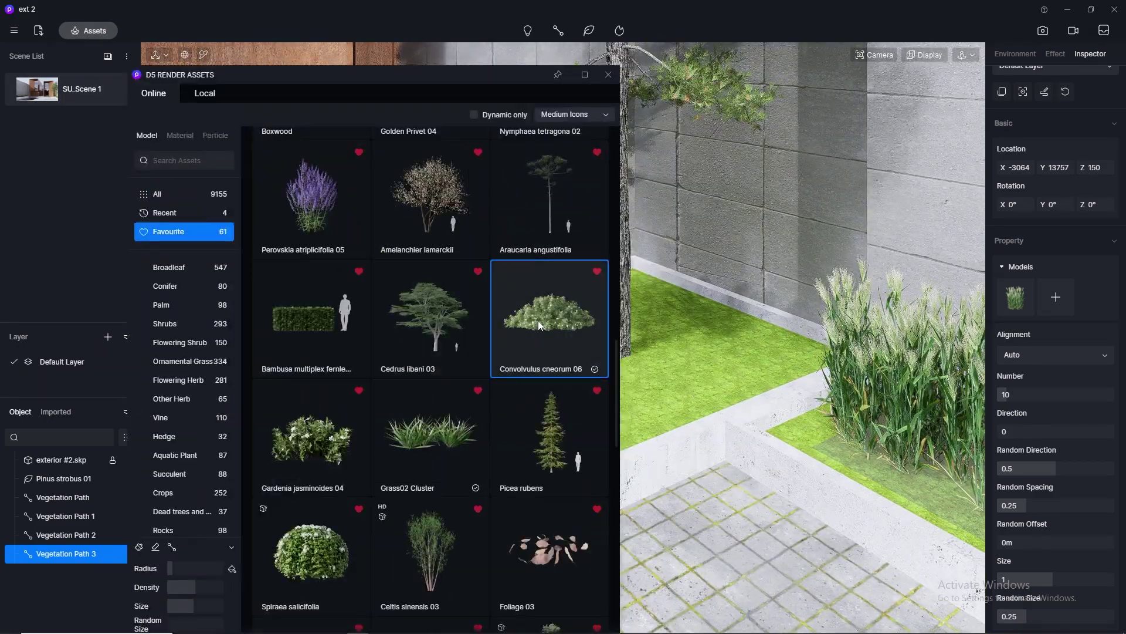
click(538, 320)
click(662, 351)
click(608, 74)
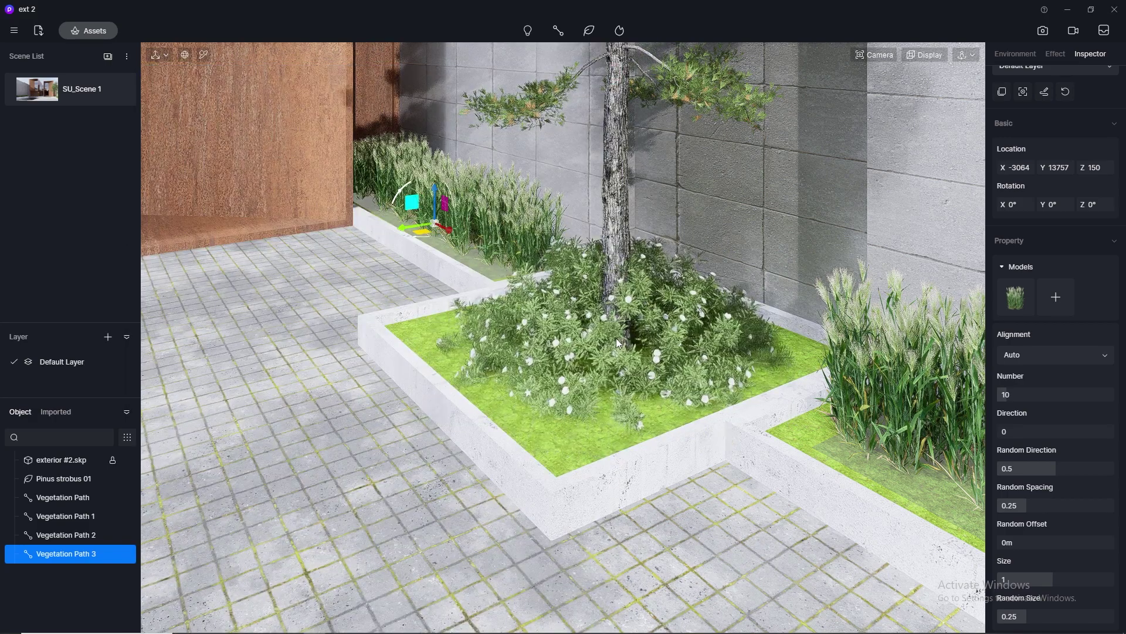
click(616, 339)
click(614, 312)
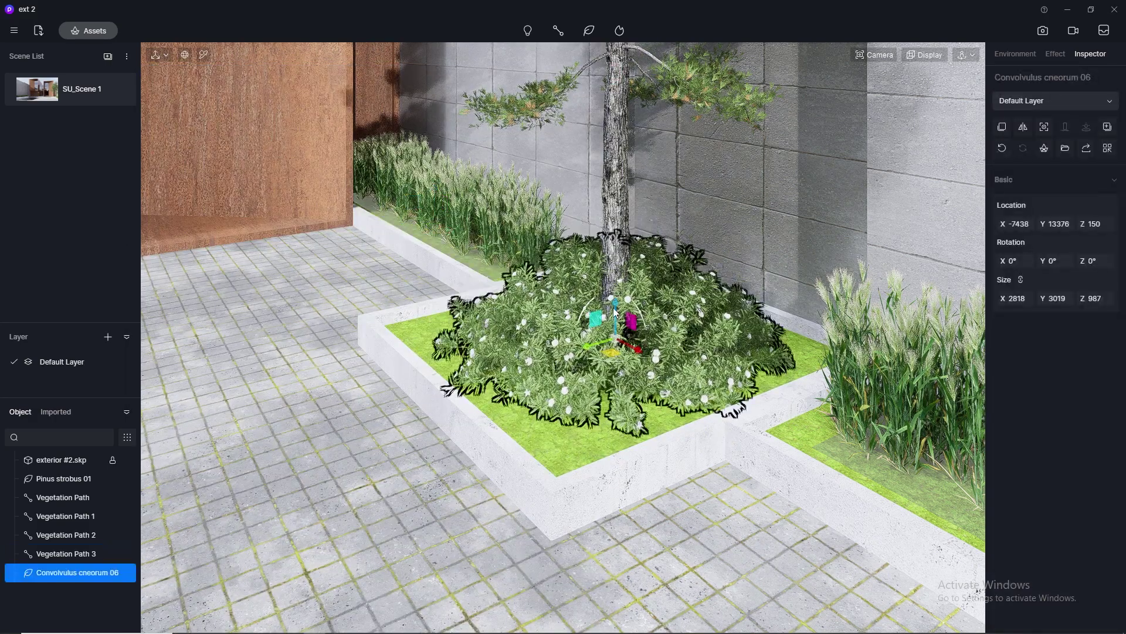
drag(616, 308, 676, 503)
click(687, 533)
- Try brushing Grass02 Cluster from the favourite models over the planter strip along the concrete wall
middle_drag(687, 534, 652, 449)
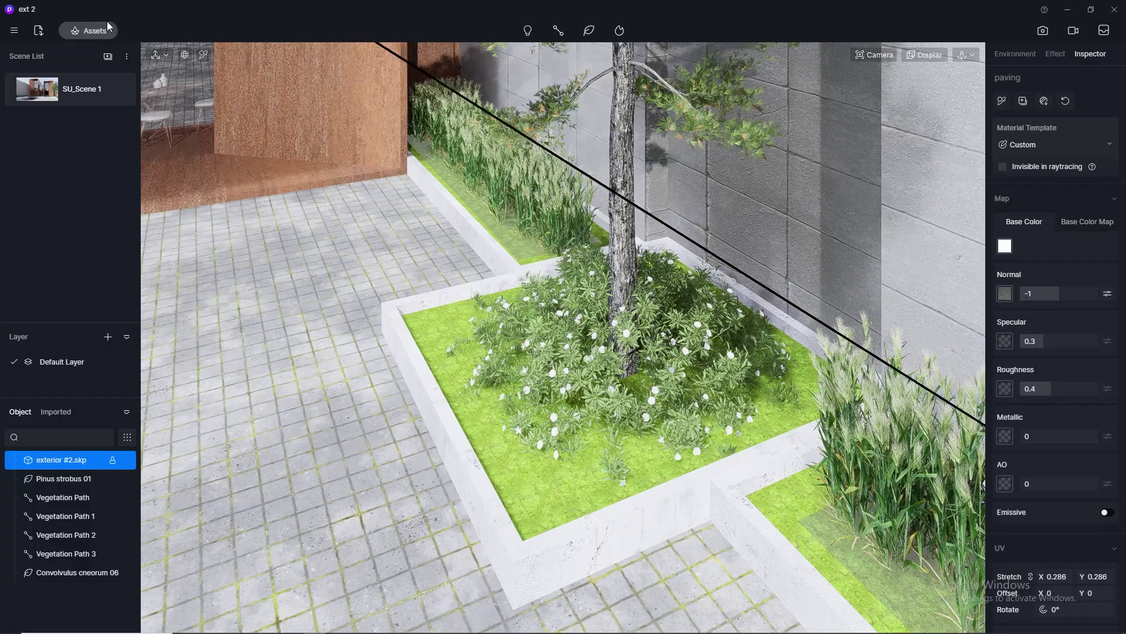
click(97, 32)
scroll(493, 340, down, 4)
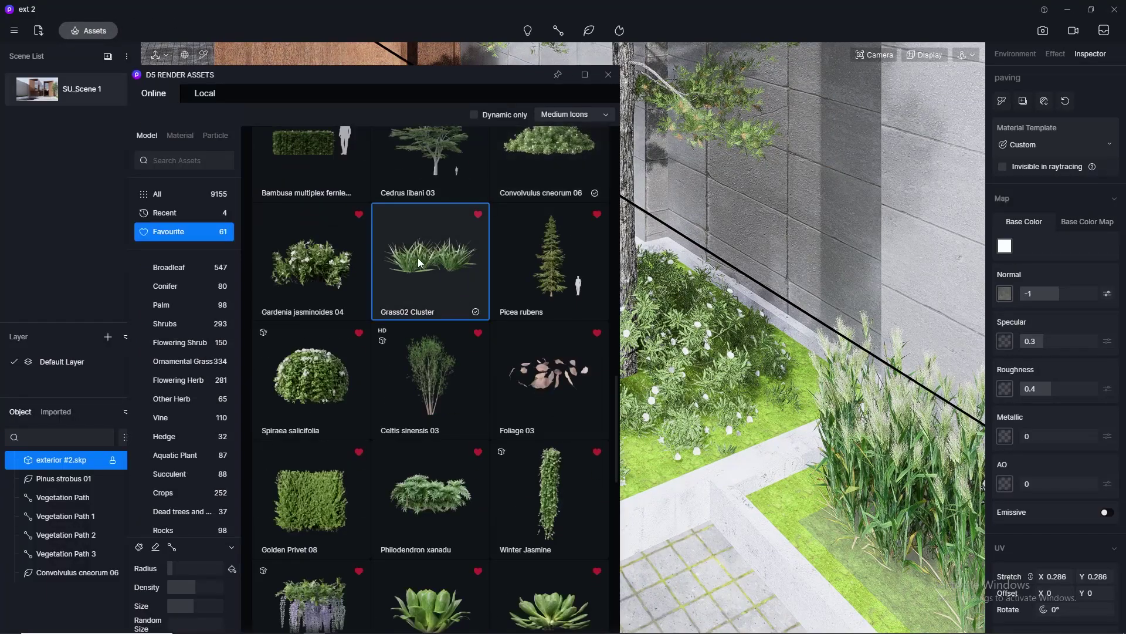
click(140, 548)
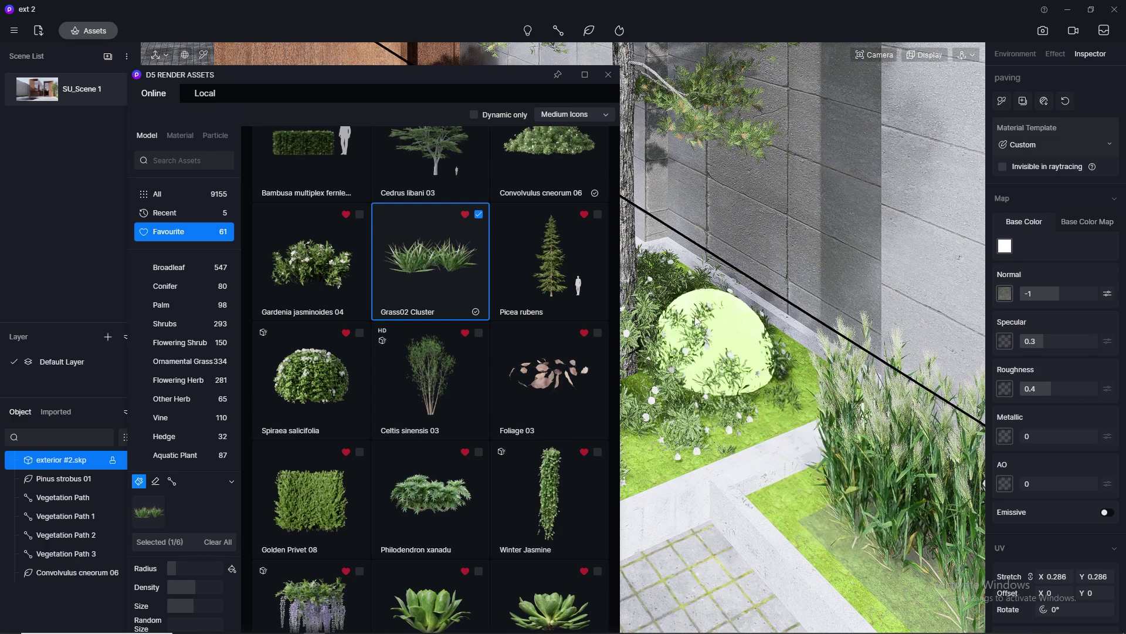
scroll(692, 304, down, 2)
scroll(692, 304, down, 1)
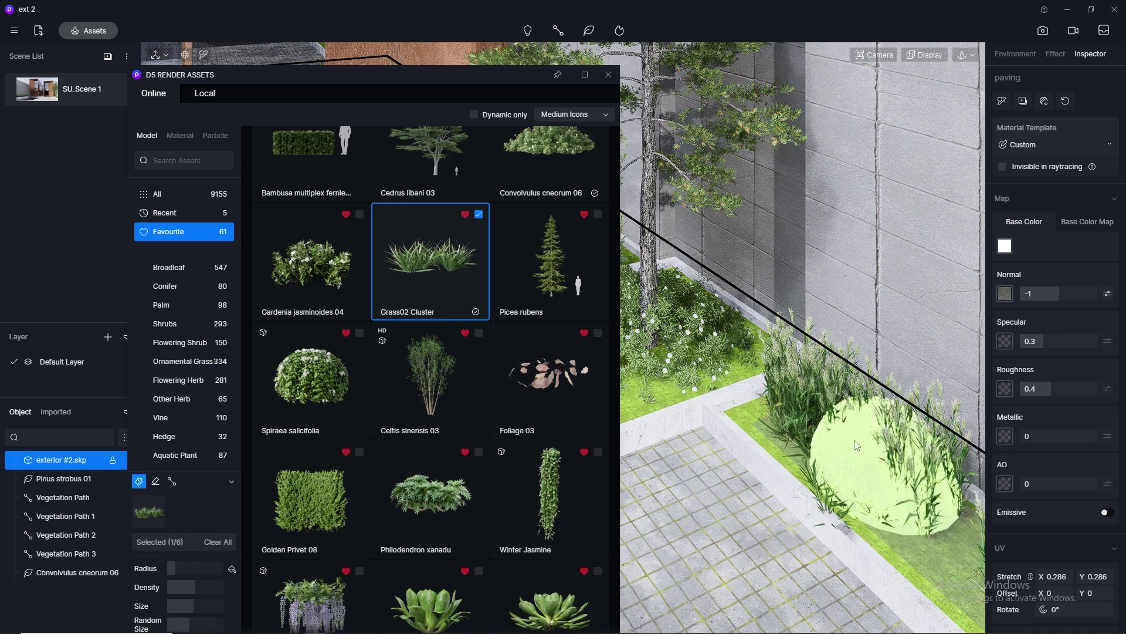
- Erase the brushed Grass02 Cluster plants from the planter strip and close the asset library
key(Escape)
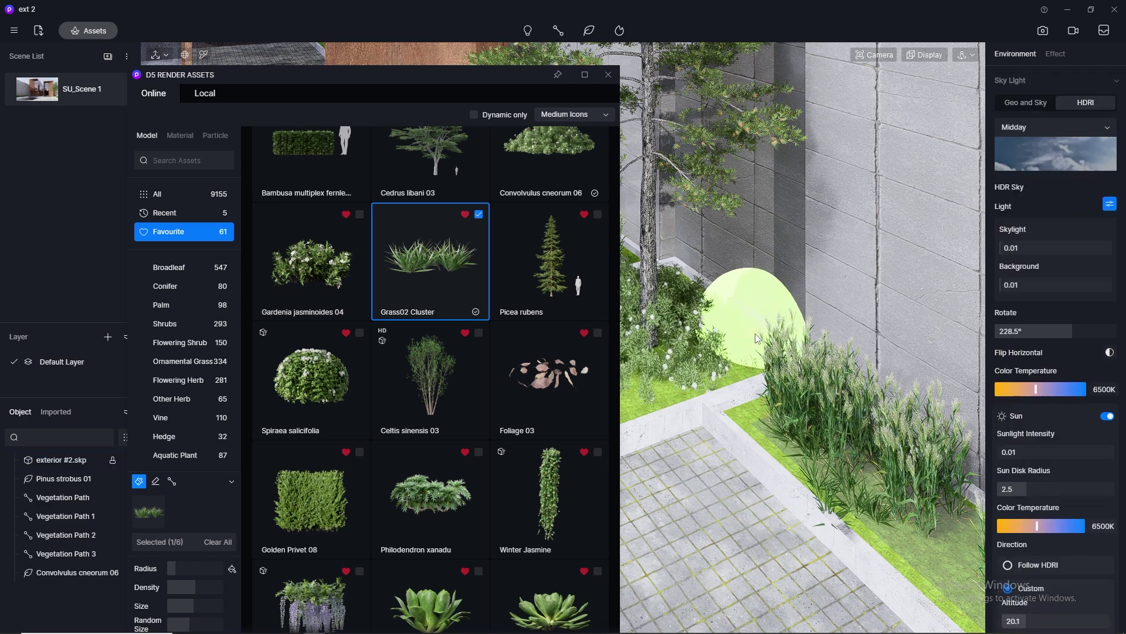
click(156, 482)
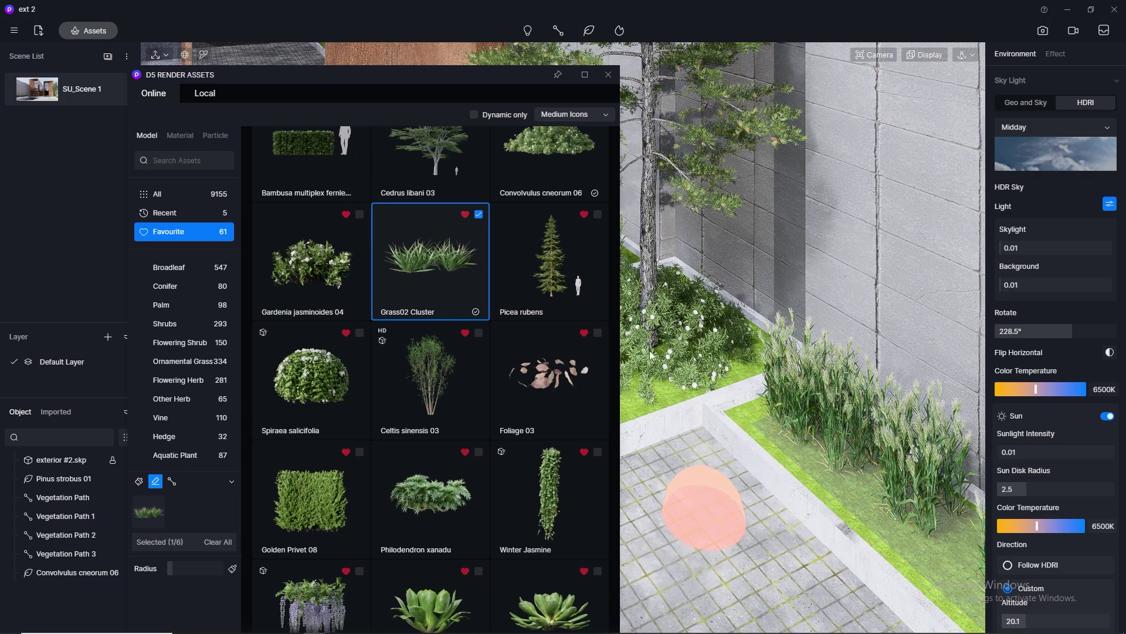
click(608, 75)
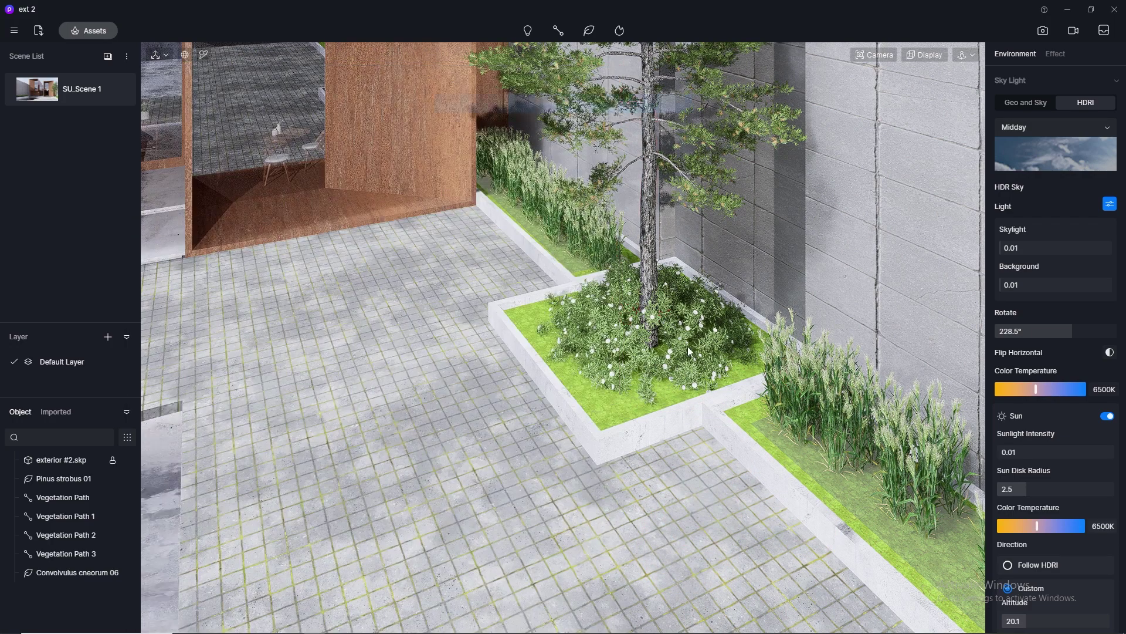
- Brush Grass02 Cluster at the base of the Hordeum plants in the wall planter strip, starting beside the square planter
key(1)
right_drag(588, 424, 621, 487)
middle_drag(622, 487, 539, 326)
right_drag(539, 326, 558, 438)
click(98, 35)
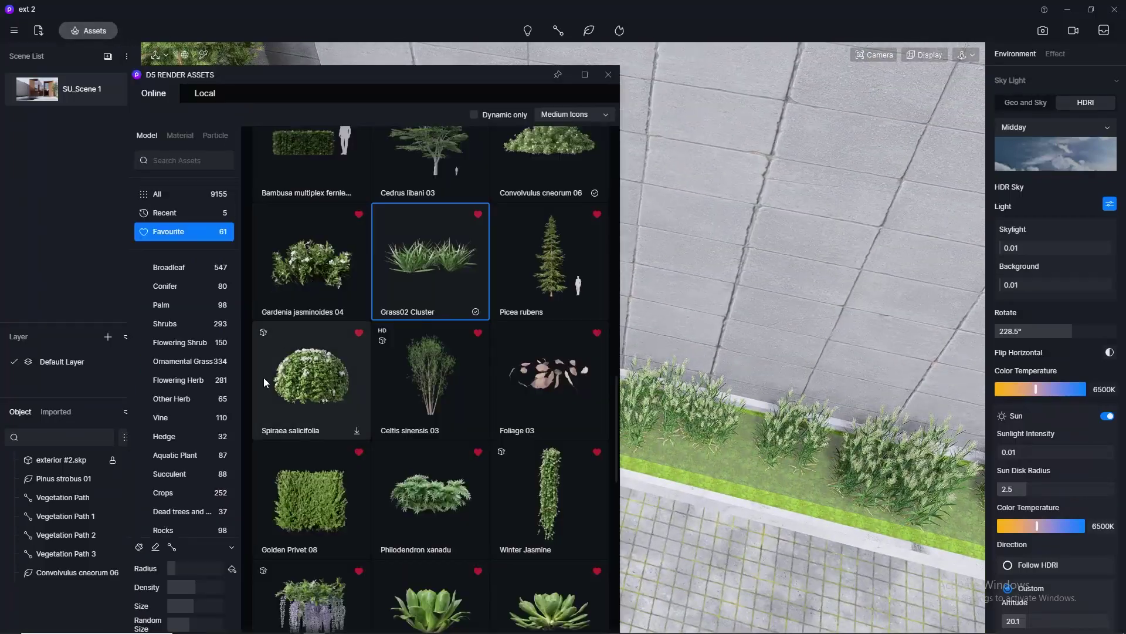
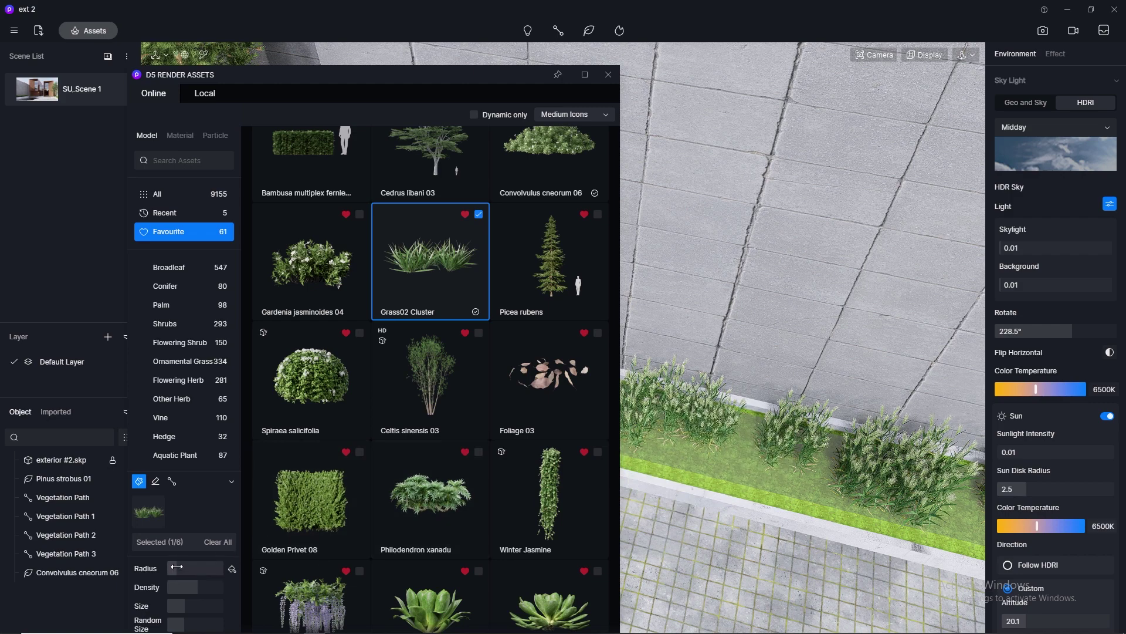
drag(745, 456, 968, 465)
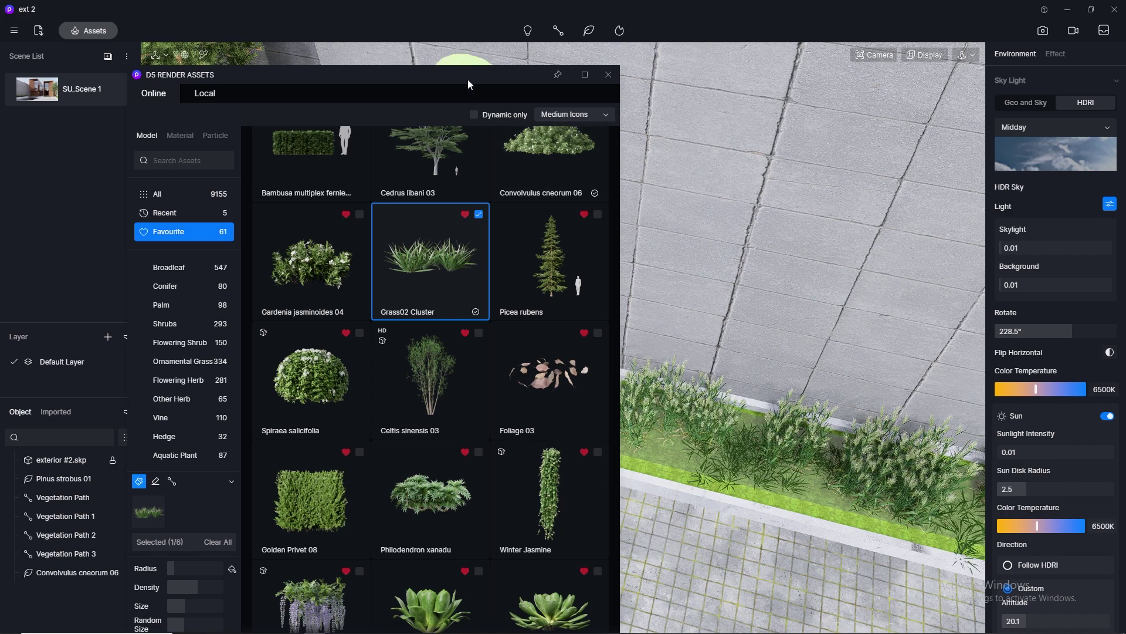
click(608, 75)
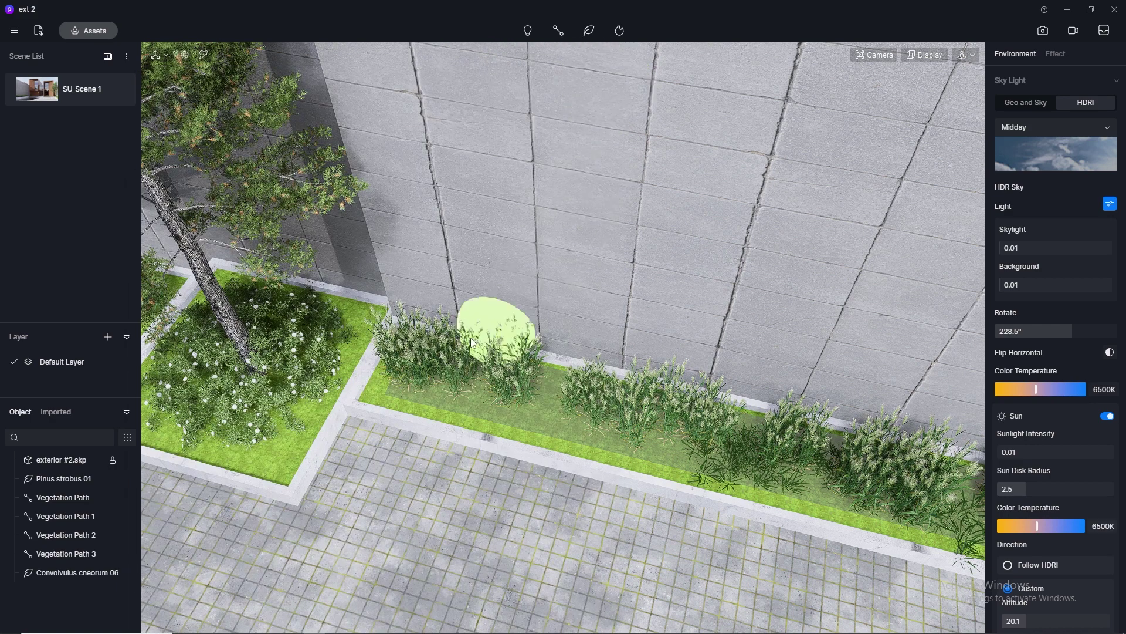
click(420, 377)
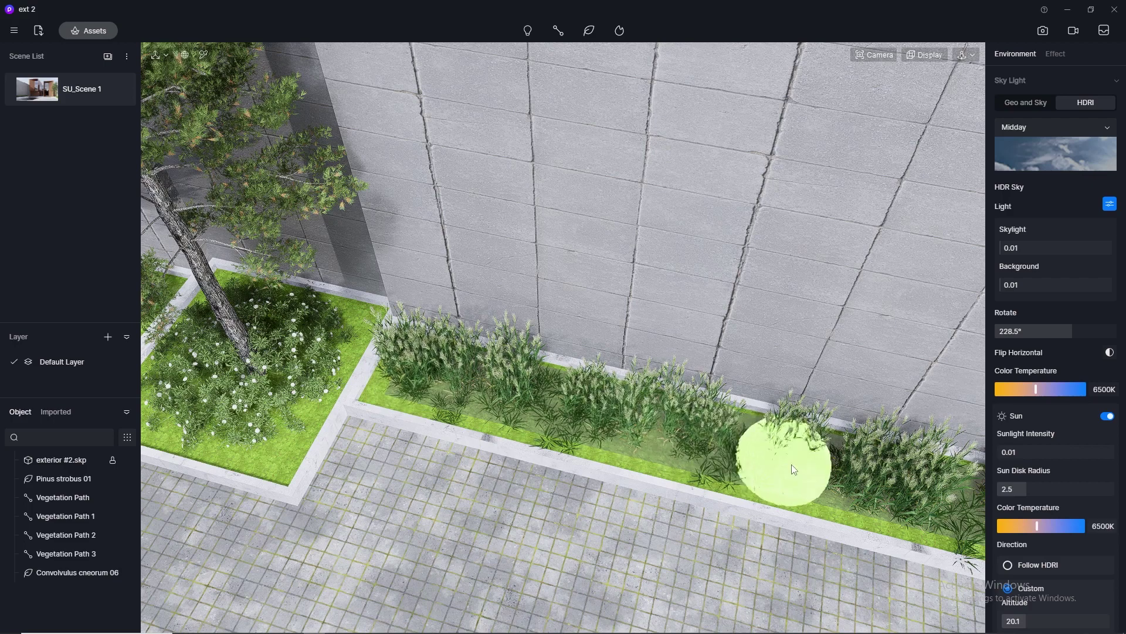
- Extend the Grass02 Cluster brushing to the street end of the same planter strip and fill gaps along it
middle_drag(791, 464, 424, 428)
middle_drag(551, 435, 447, 384)
scroll(478, 399, down, 1)
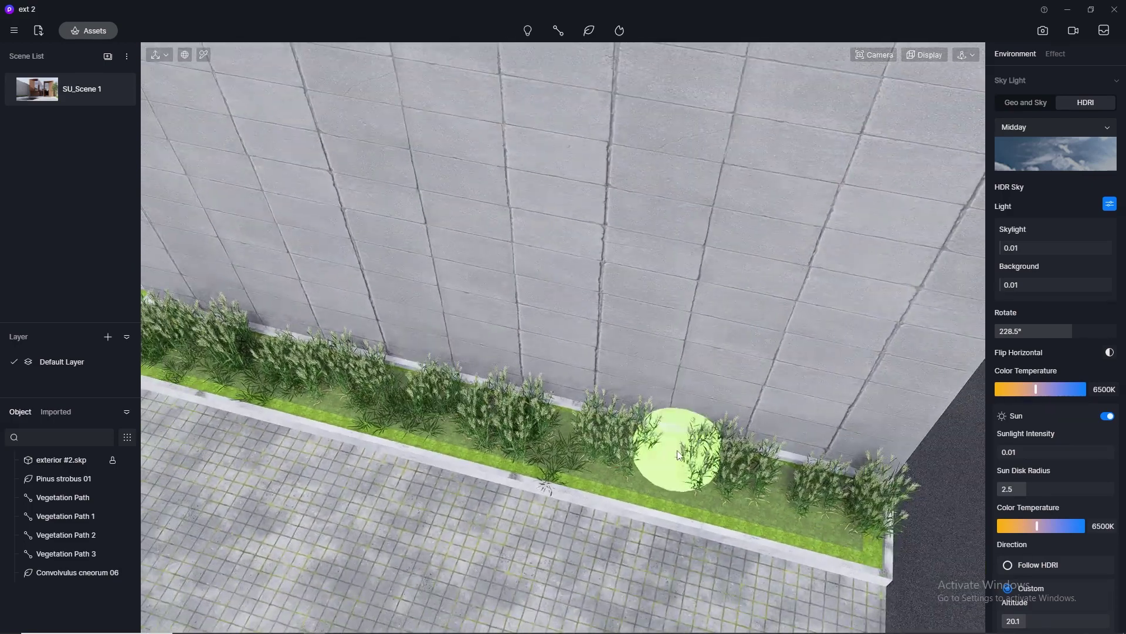
mouse_move(620, 463)
mouse_down()
mouse_move(709, 478)
mouse_move(826, 518)
mouse_move(594, 462)
mouse_up()
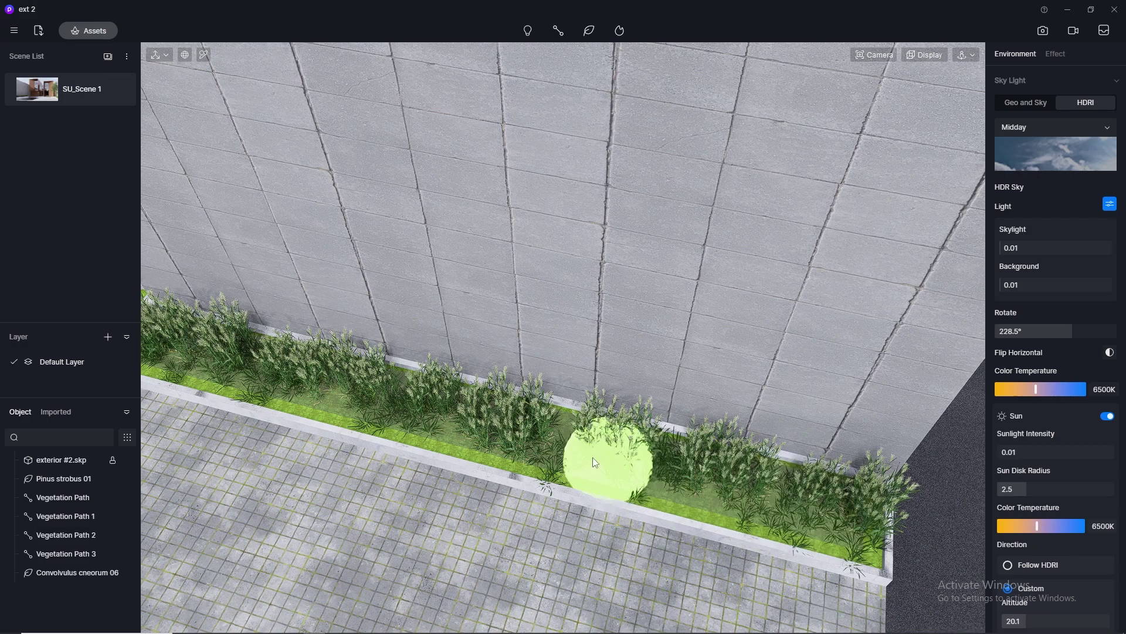
drag(472, 432, 295, 385)
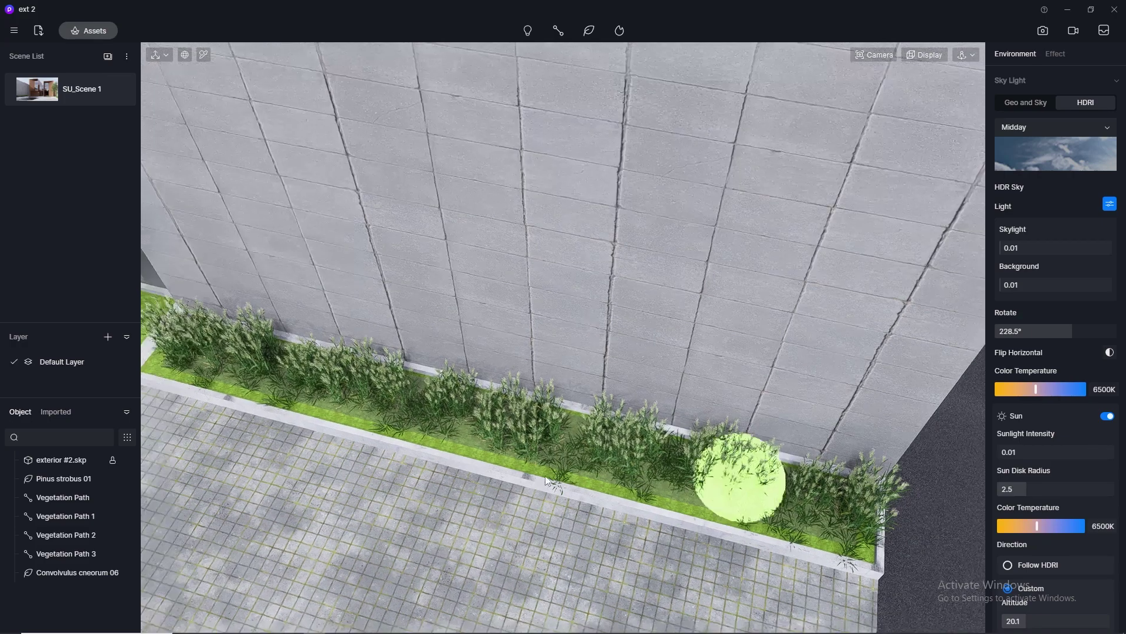
- Try dabbing Grass02 Cluster around the pine trunk in the square planter
mouse_move(544, 475)
right_down()
mouse_move(516, 218)
mouse_move(767, 375)
mouse_move(448, 389)
mouse_move(717, 414)
mouse_move(405, 437)
right_up()
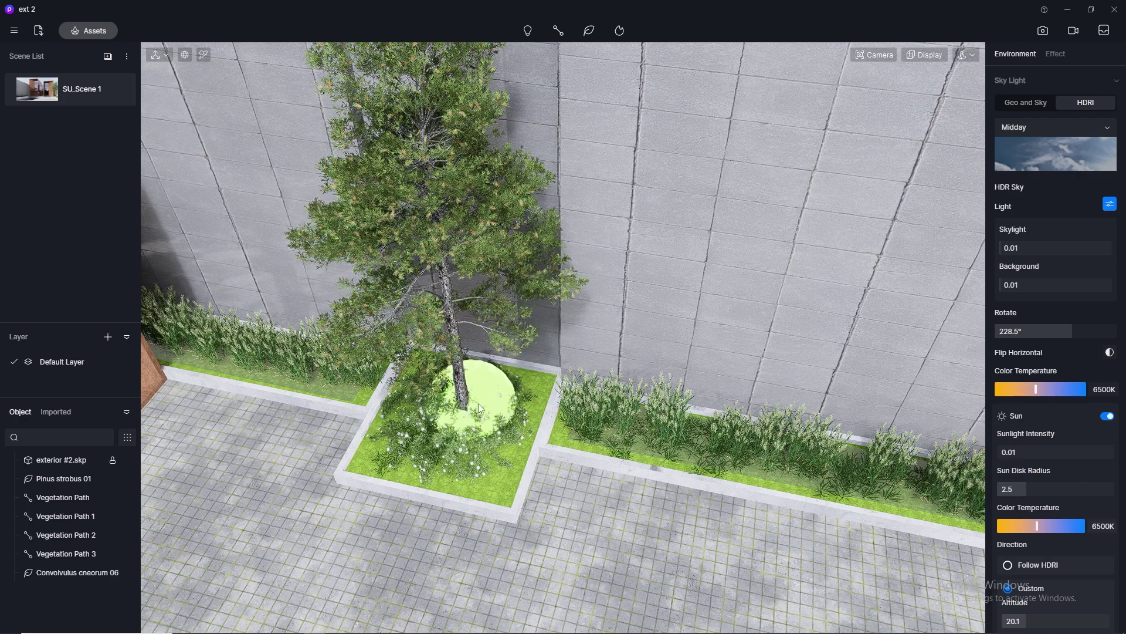
click(501, 396)
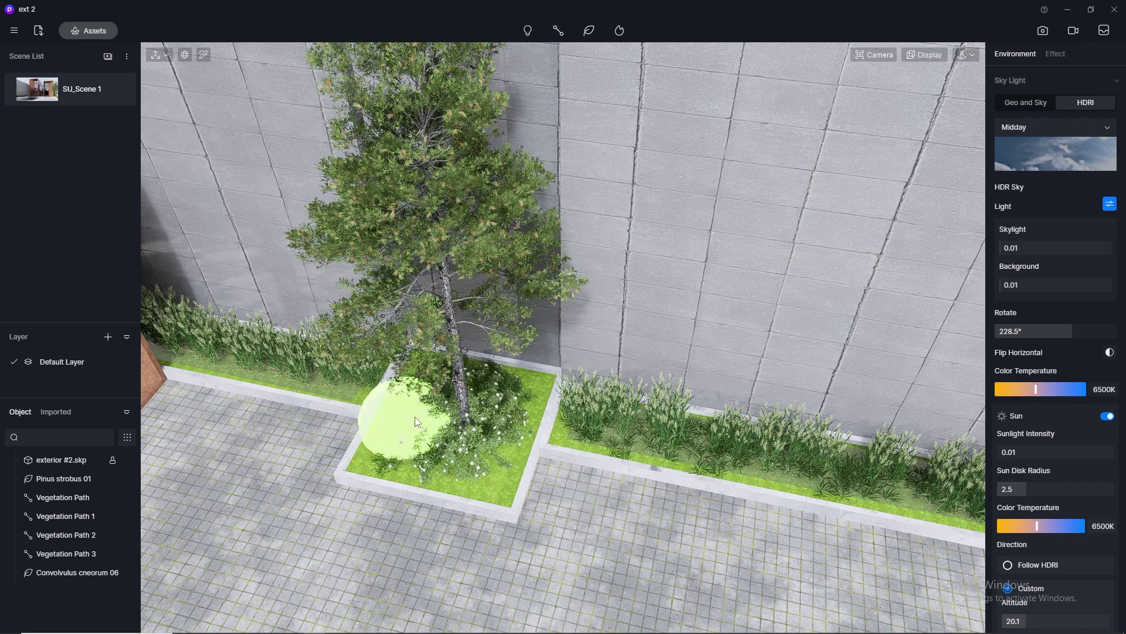
click(433, 394)
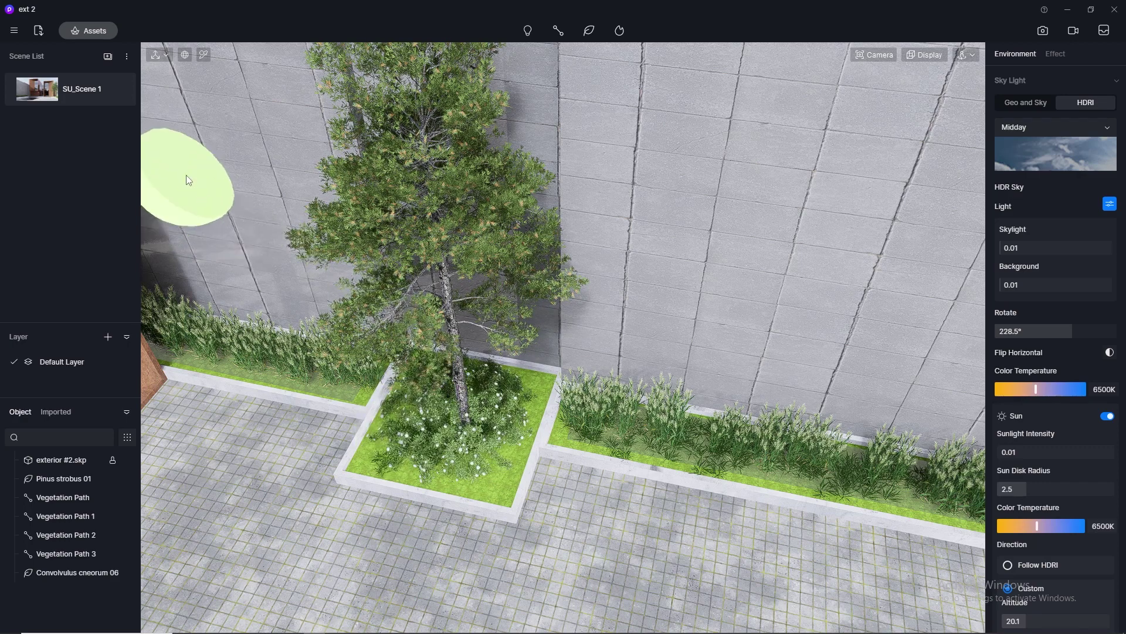
- Return to the SU_Scene 1 view and reduce the radius of the Grass02 Cluster brush
click(45, 94)
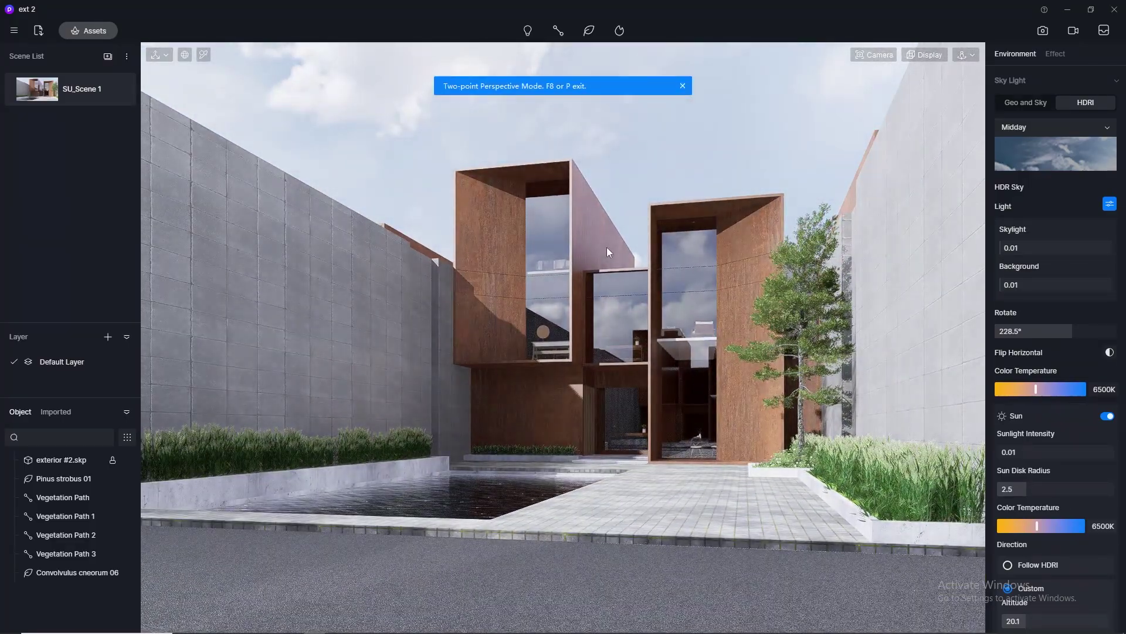
scroll(607, 336, up, 1)
middle_drag(607, 336, 731, 501)
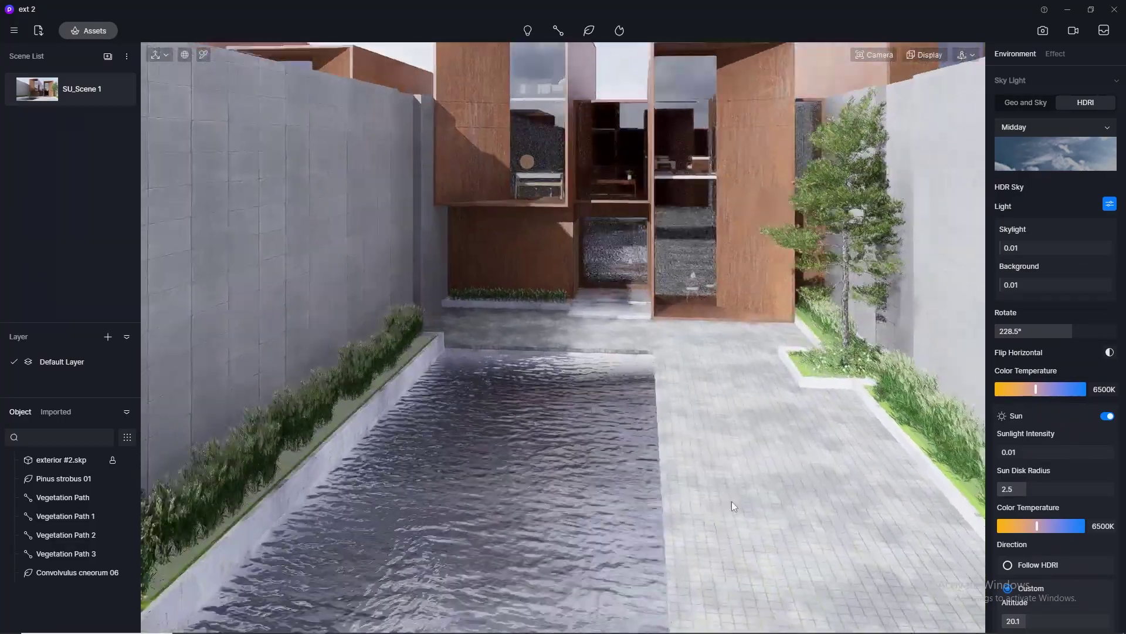
right_drag(730, 501, 850, 467)
scroll(847, 440, up, 1)
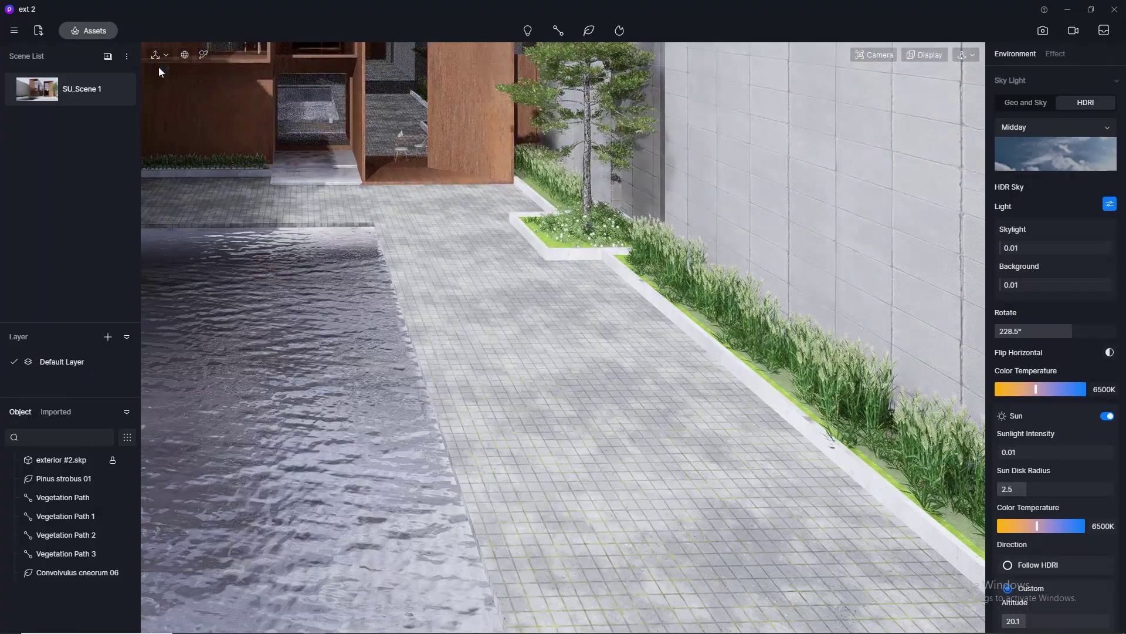
click(89, 32)
click(156, 547)
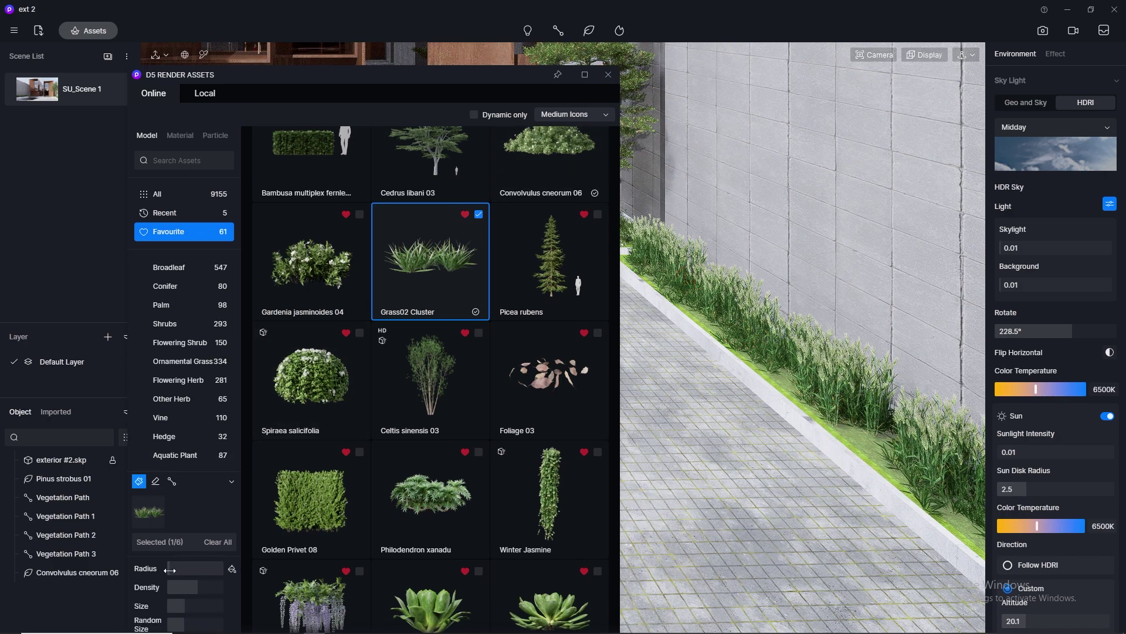
- Try brushing Grass02 Cluster at reduced density into the open corner of the square planter and undo it
right_drag(884, 434, 669, 472)
key(1)
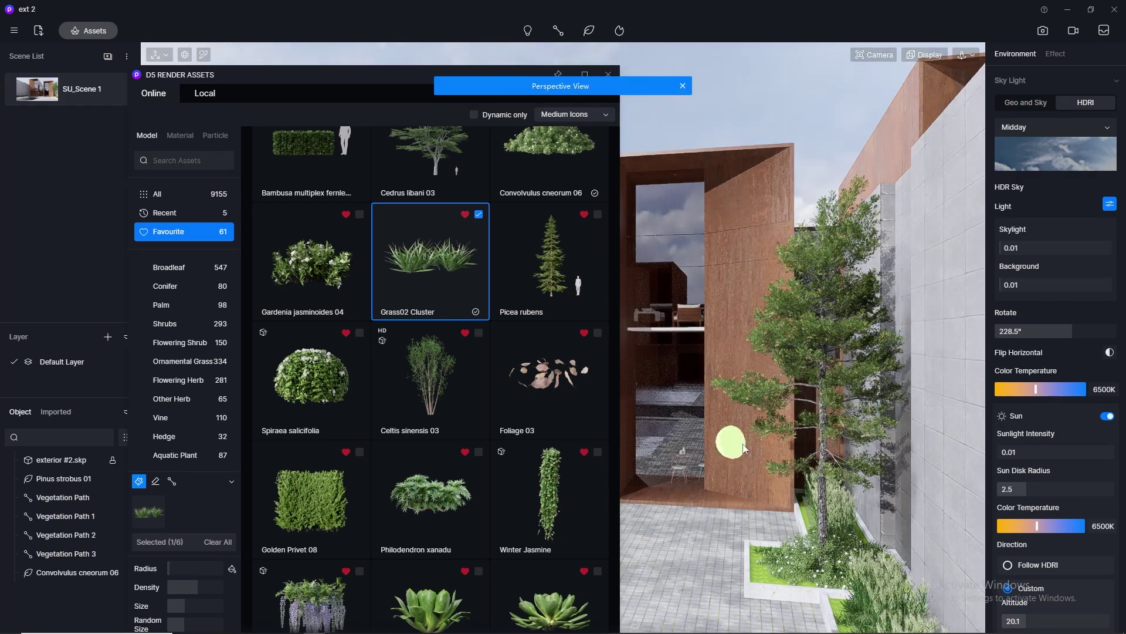
scroll(800, 568, up, 3)
click(747, 569)
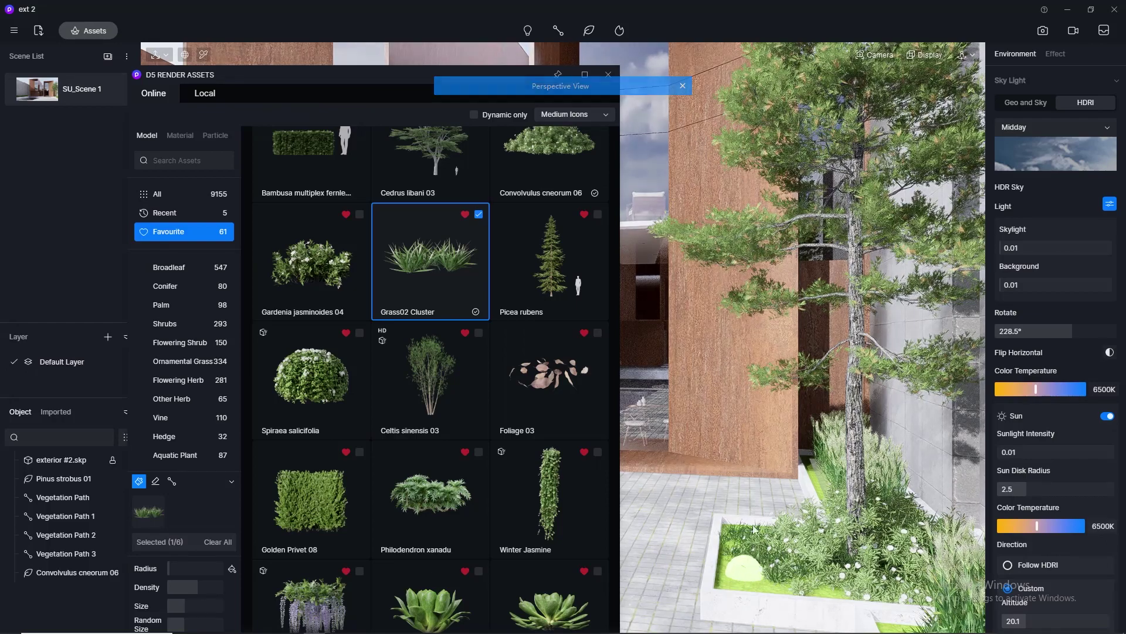
mouse_move(756, 566)
right_down()
mouse_move(704, 604)
mouse_move(750, 598)
right_up()
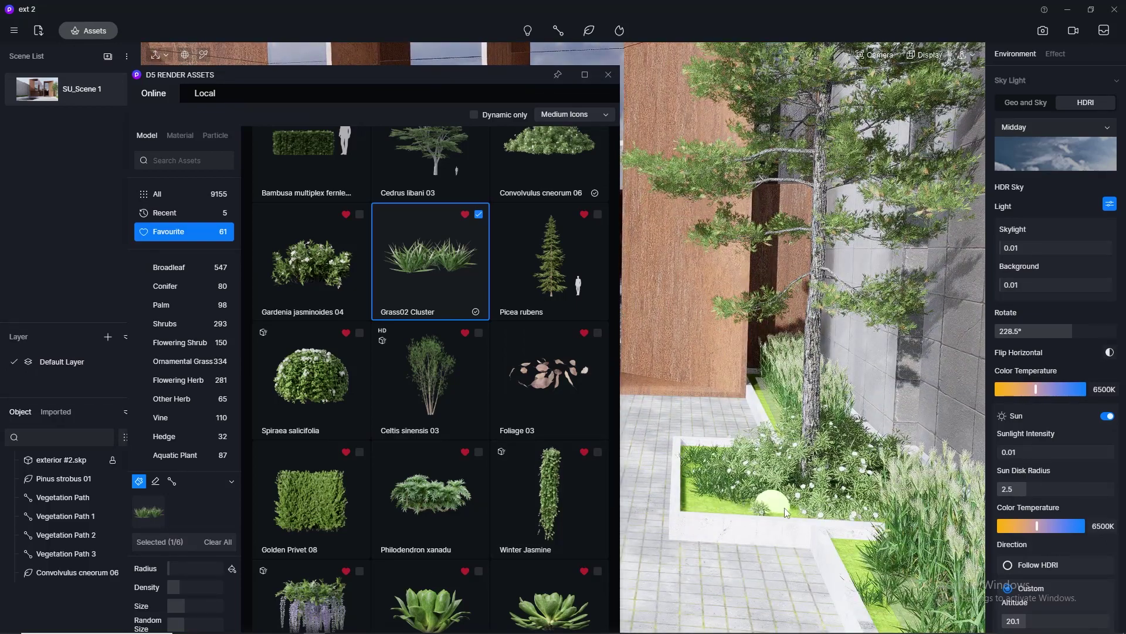
click(700, 501)
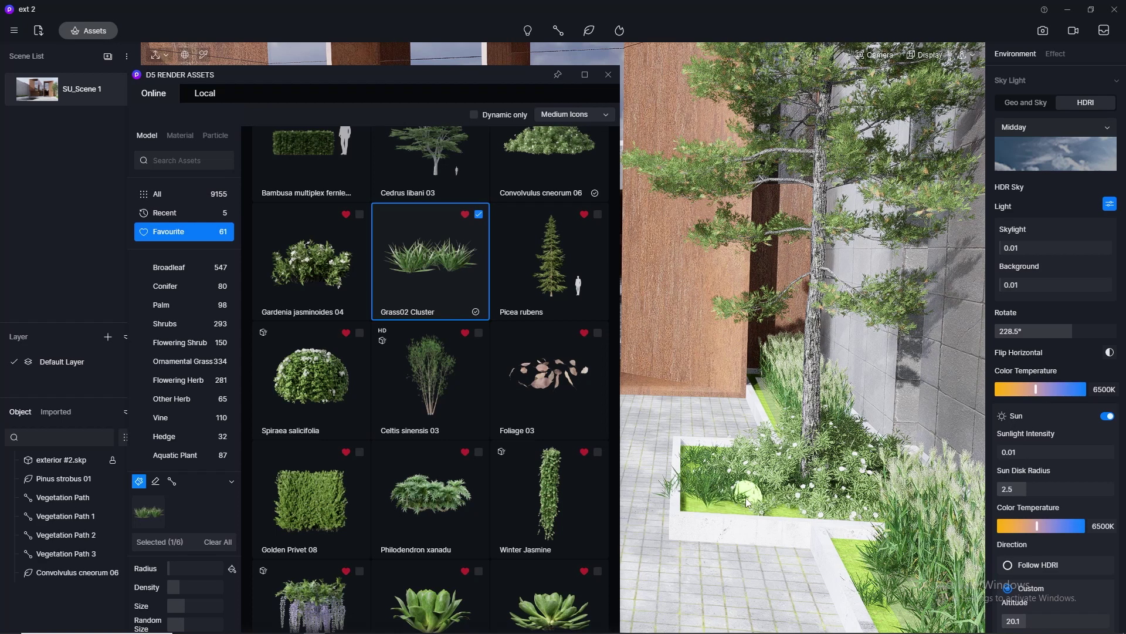
key(ctrl+z)
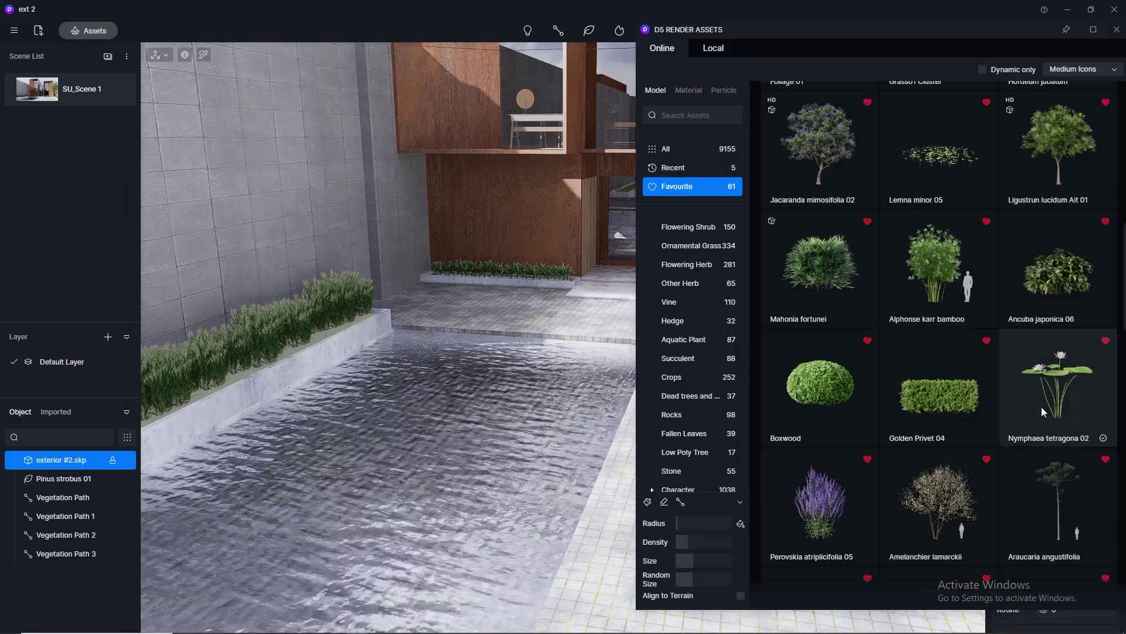
- Choose Nymphaea tetragona 02 from the favourite models and activate the vegetation brush for it
click(1047, 394)
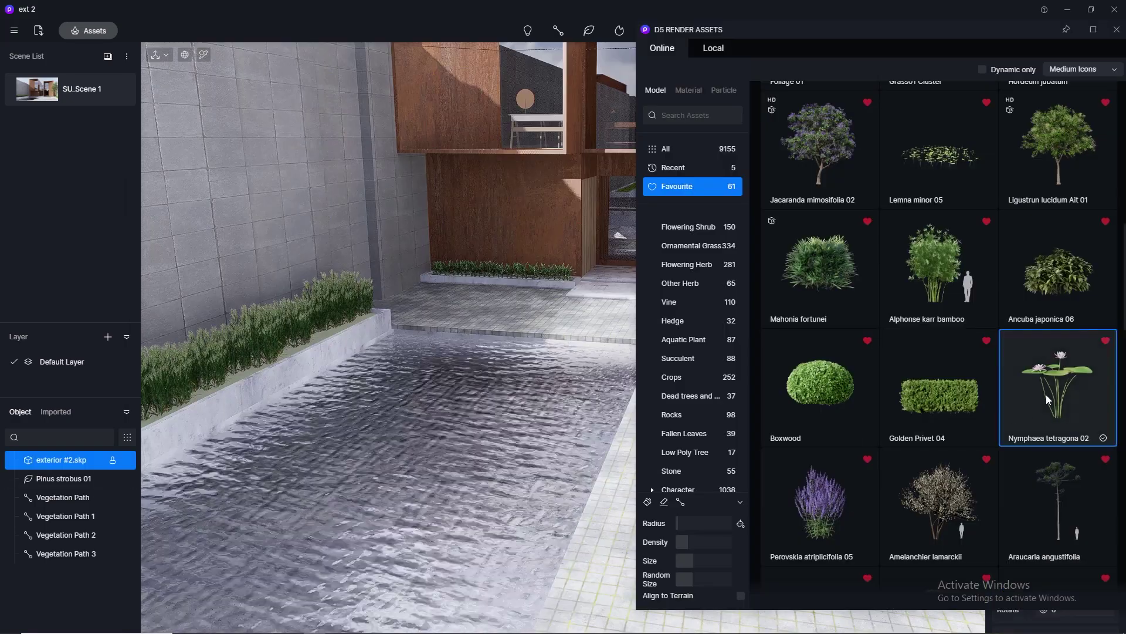
click(557, 382)
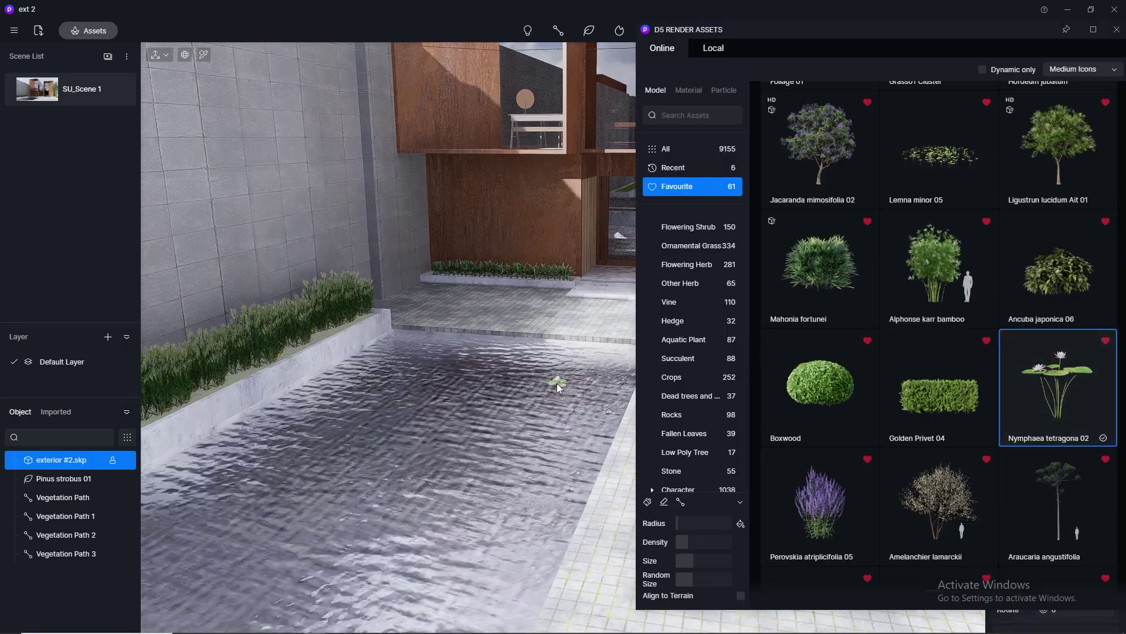
click(680, 502)
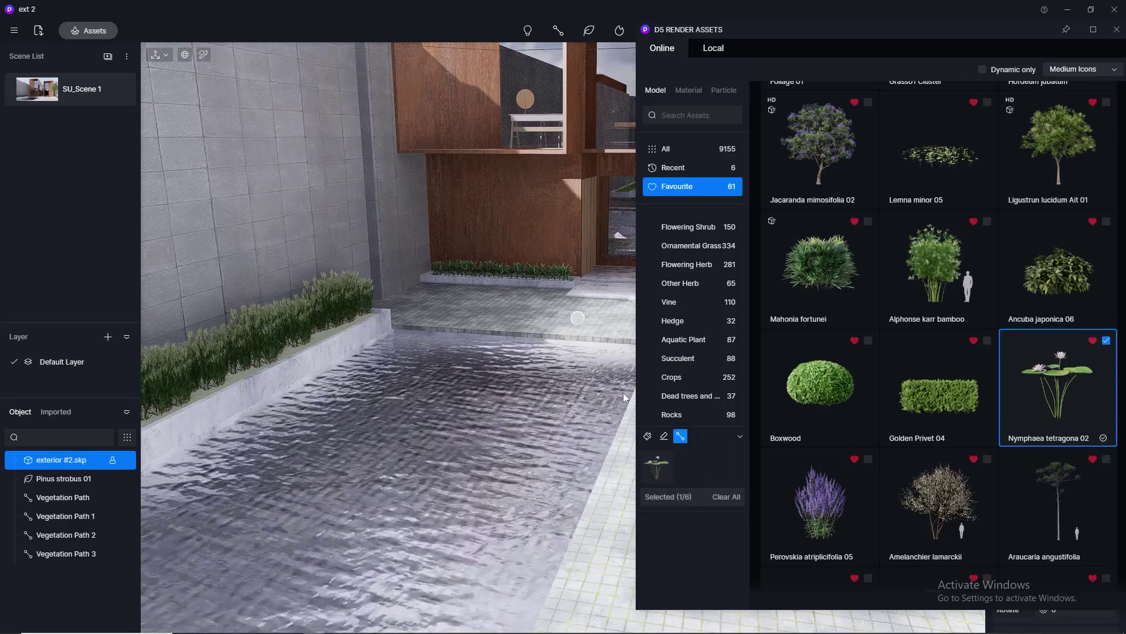
click(647, 436)
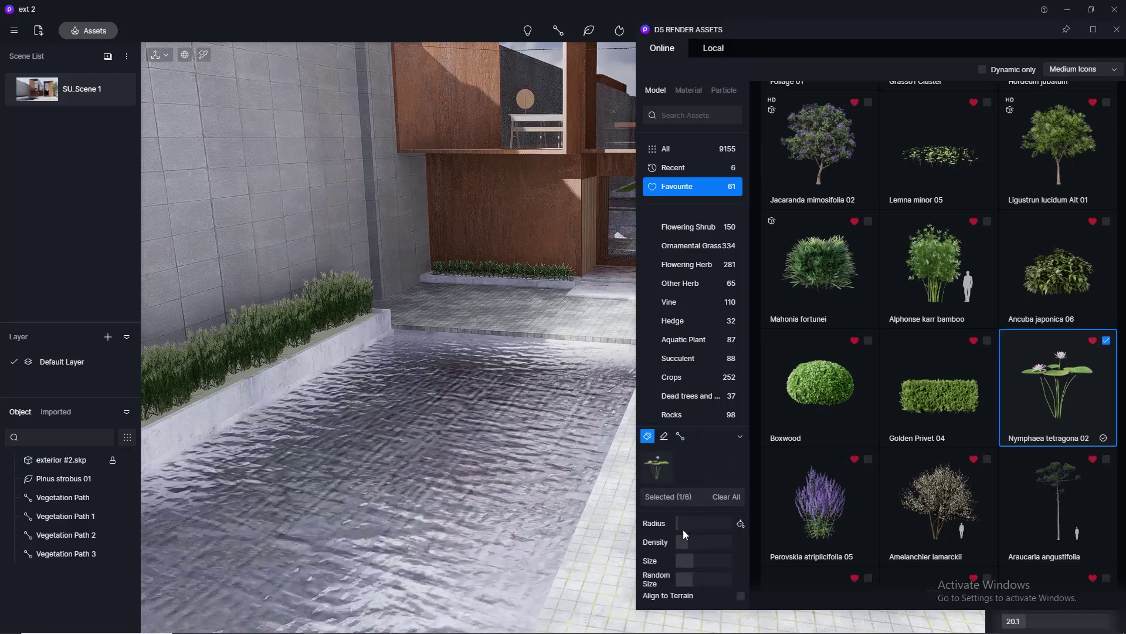
- Try brushing Nymphaea tetragona 02 with a larger radius over the house end of the pool and erase the patch
drag(681, 524, 687, 523)
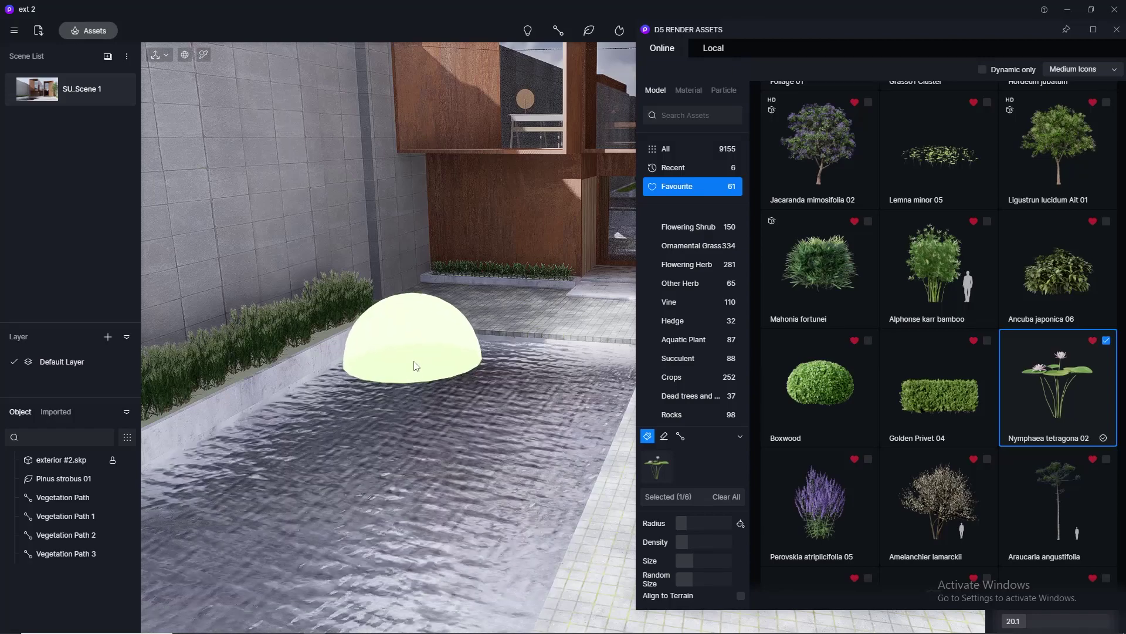
click(475, 400)
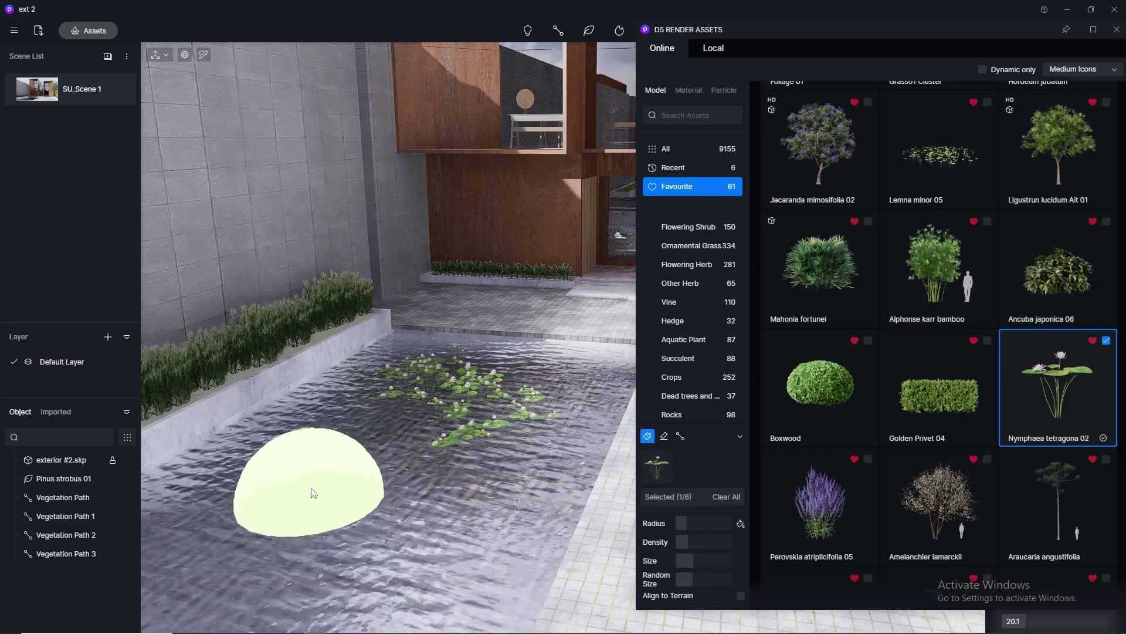
scroll(442, 294, down, 1)
scroll(444, 299, down, 4)
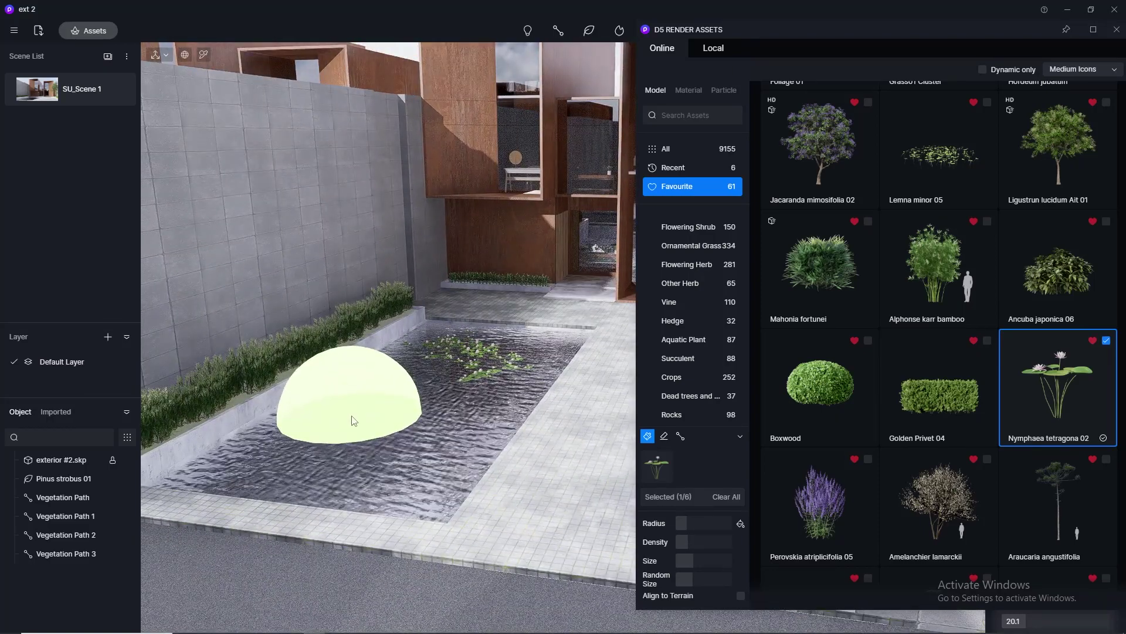
click(663, 436)
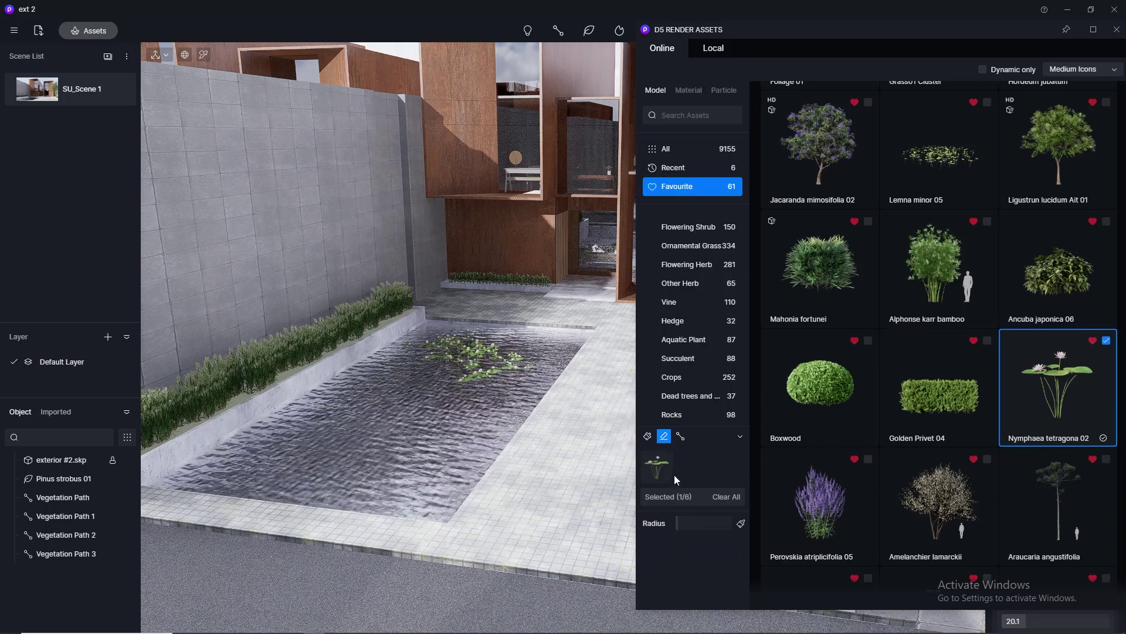
mouse_move(484, 381)
mouse_down()
mouse_move(445, 350)
mouse_move(507, 370)
mouse_up()
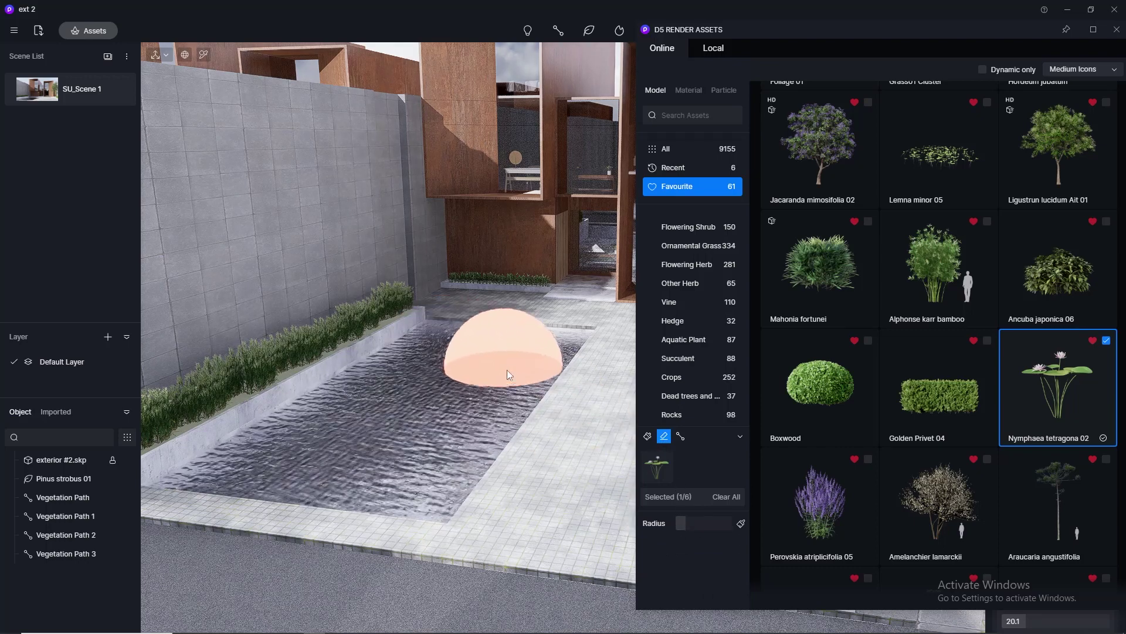
- Brush Nymphaea tetragona 02 with a slightly smaller radius in scattered patches at both ends of the pool
click(647, 436)
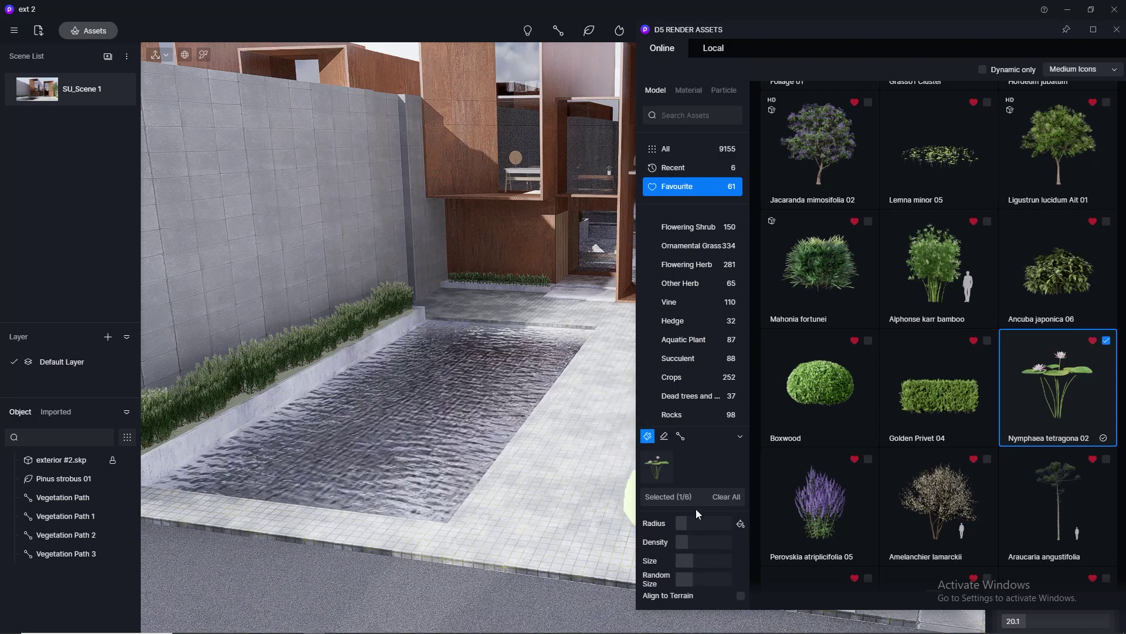
scroll(460, 329, up, 3)
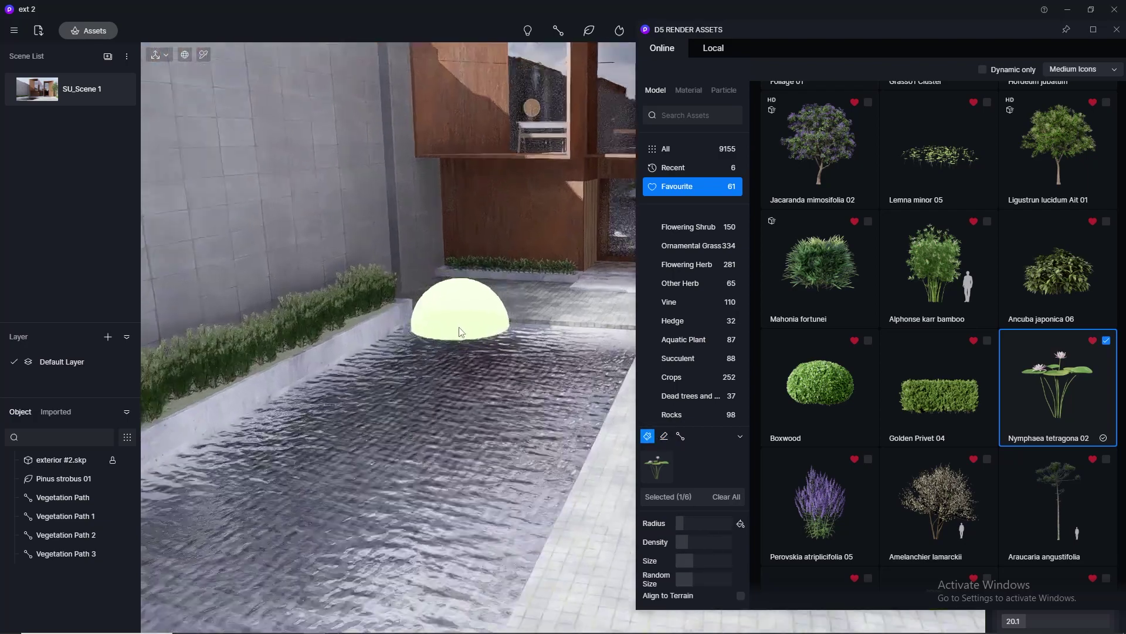
middle_drag(460, 328, 518, 508)
click(452, 349)
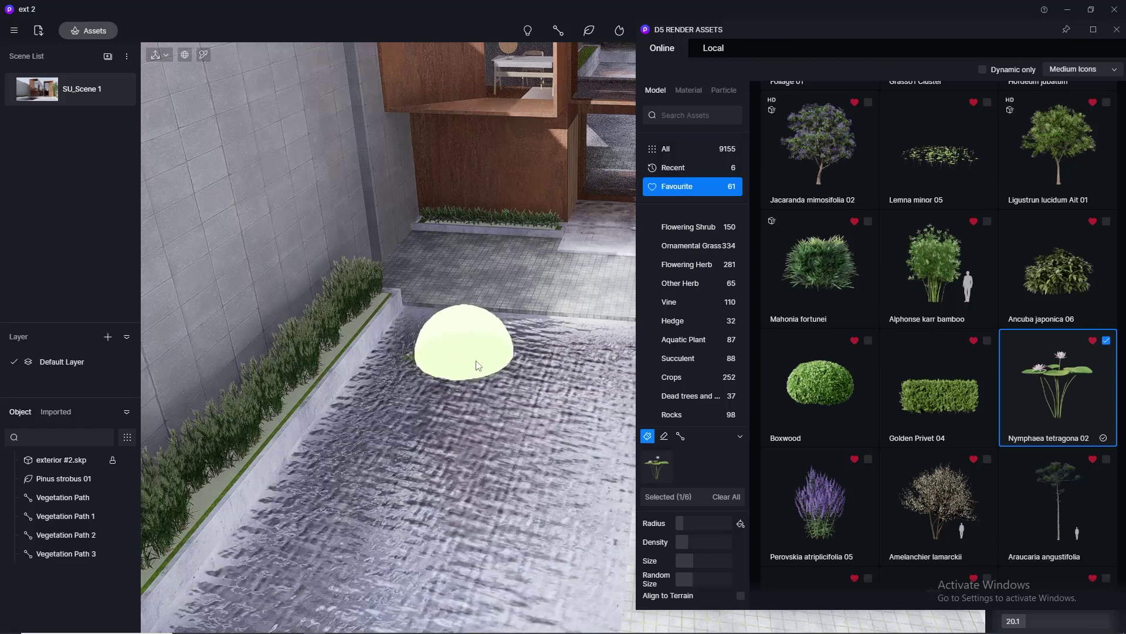
scroll(460, 442, down, 5)
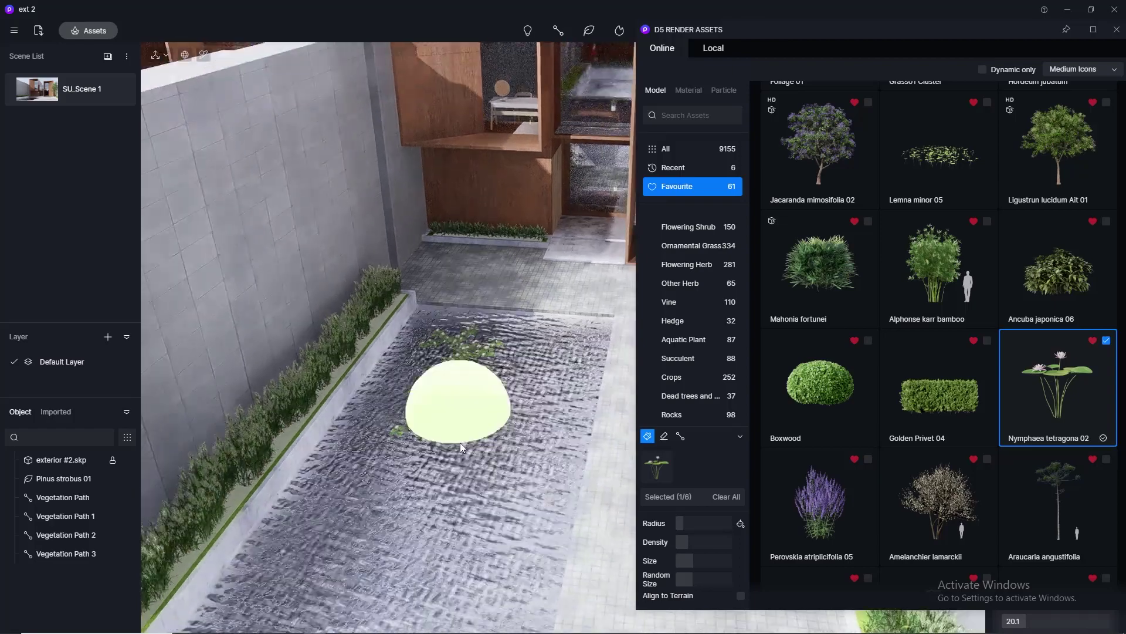
click(397, 522)
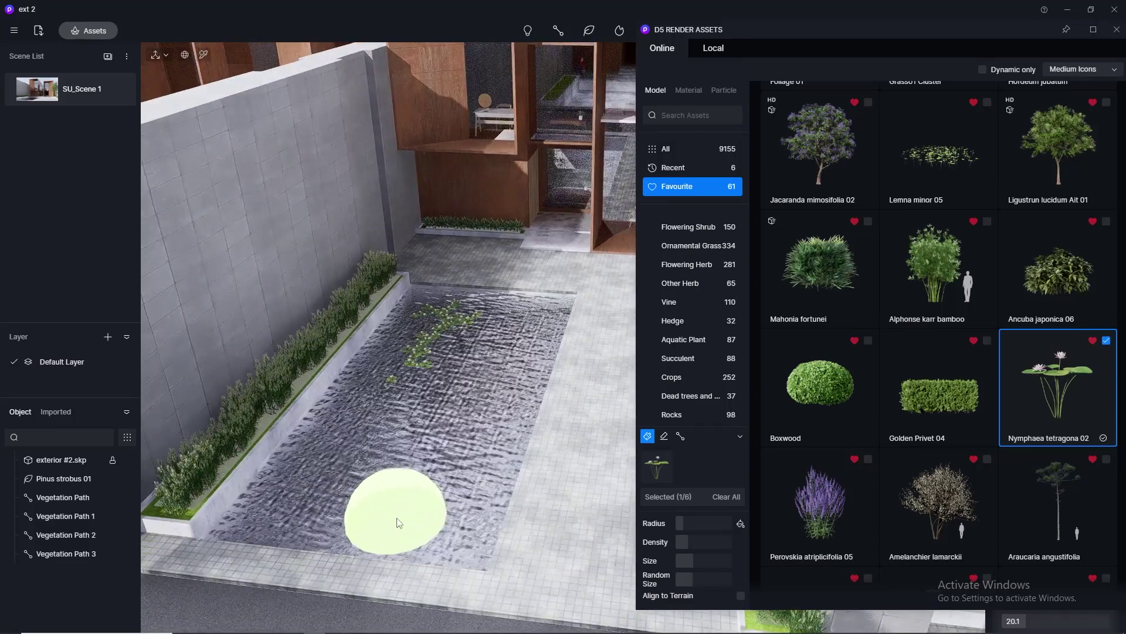
click(467, 484)
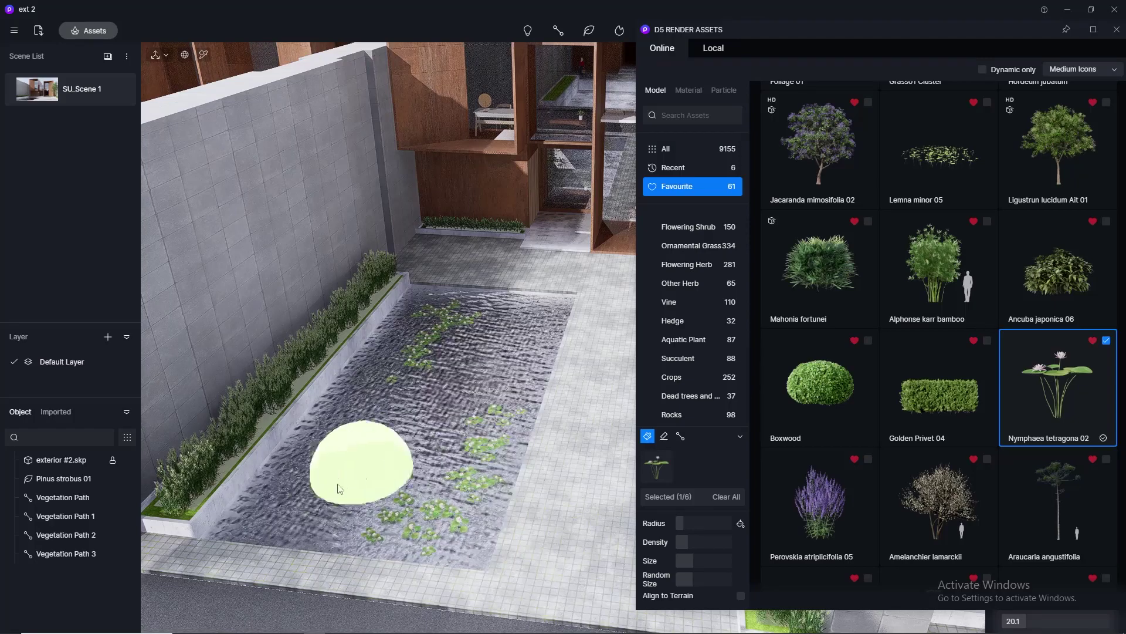
- Brush one more Nymphaea tetragona 02 patch at the pool's street end beside the long planter, and return to SU_Scene 1
click(320, 506)
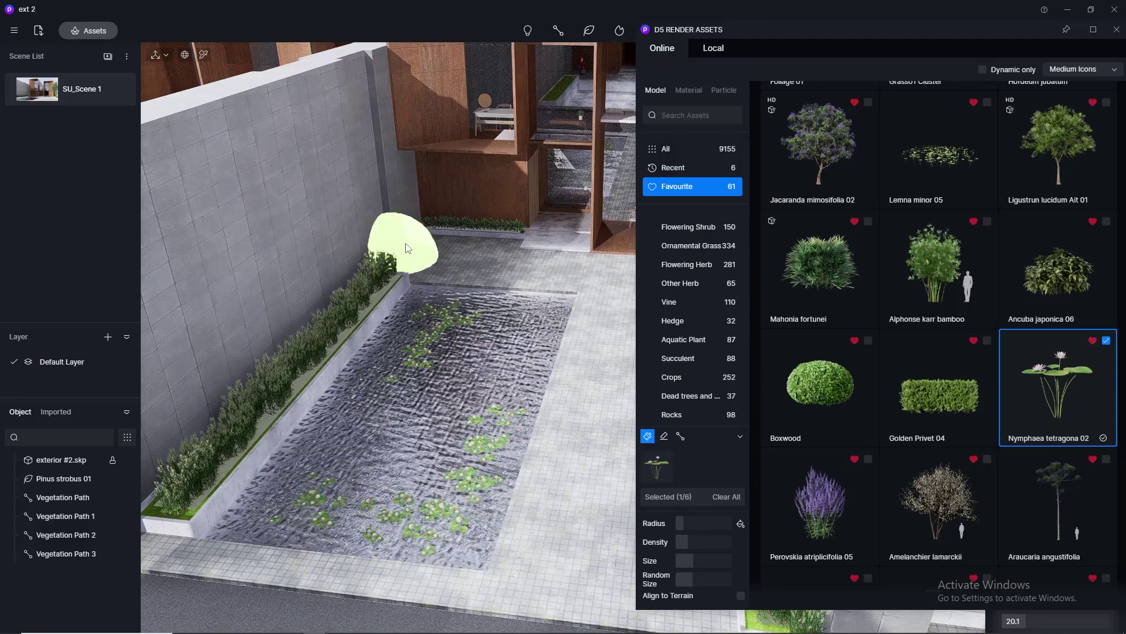
key(Escape)
click(47, 92)
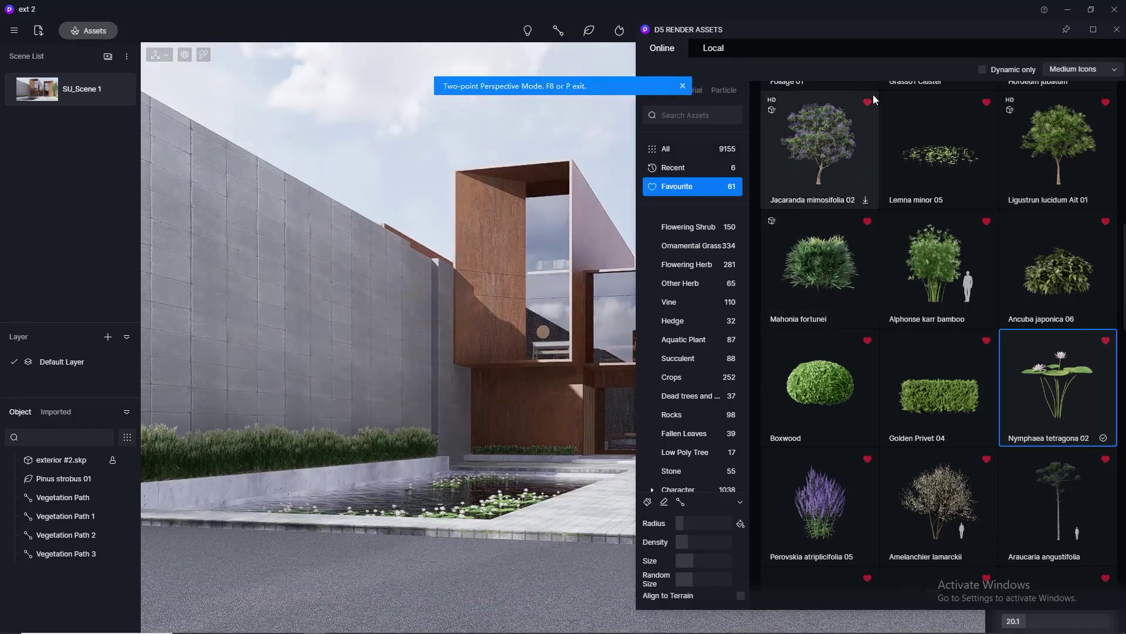
- Choose Wagon 03 from the Vehicle models and place it on the paved driveway in front of the house
drag(882, 31, 823, 105)
scroll(635, 360, down, 5)
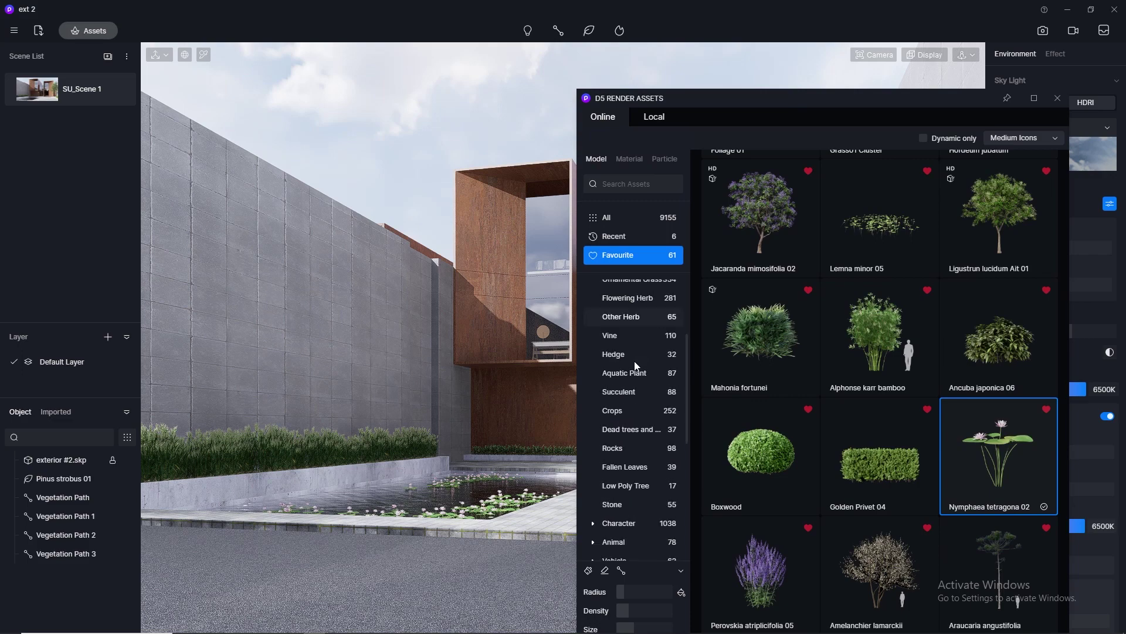
click(623, 420)
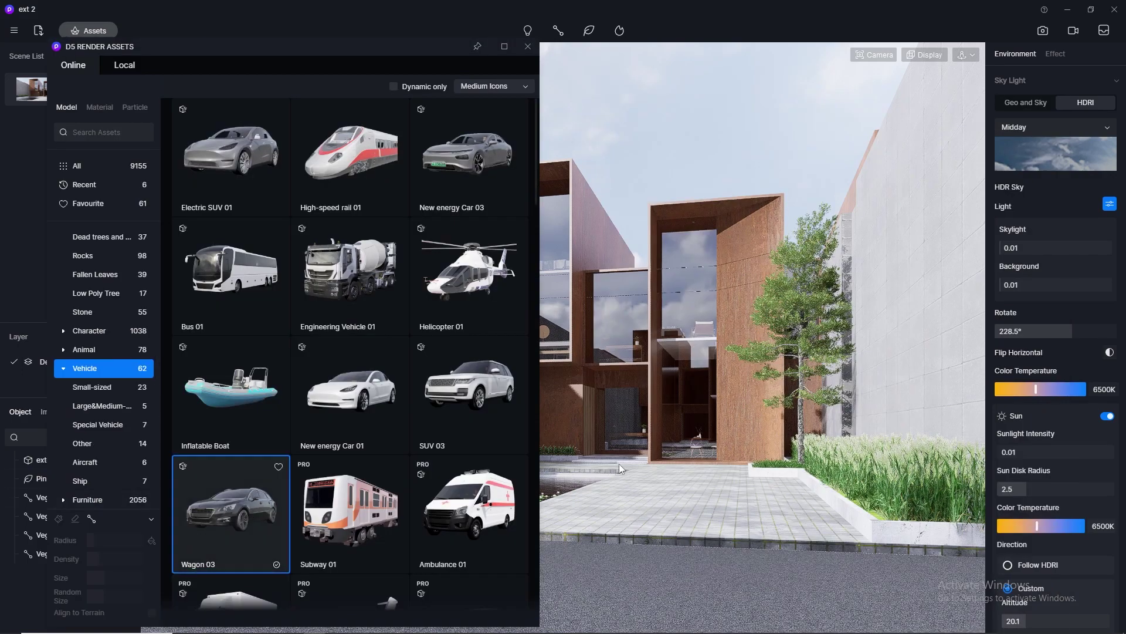
click(721, 484)
- Rotate the placed wagon 90° about Z so its front faces the street, and save the project
scroll(736, 550, up, 3)
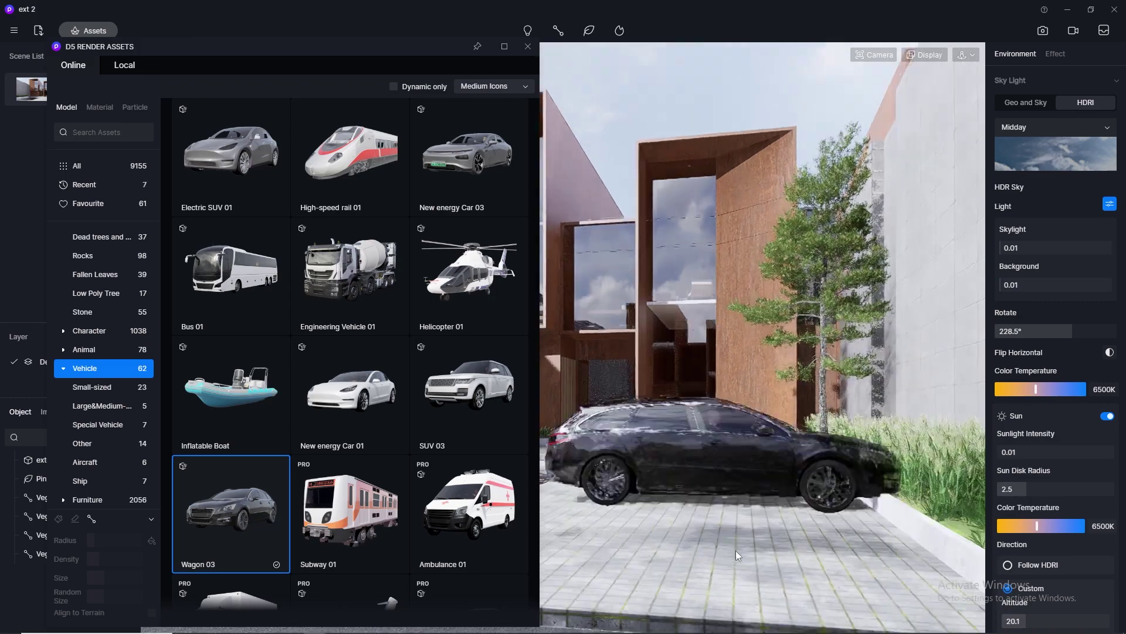
right_drag(736, 550, 740, 581)
right_drag(745, 463, 765, 504)
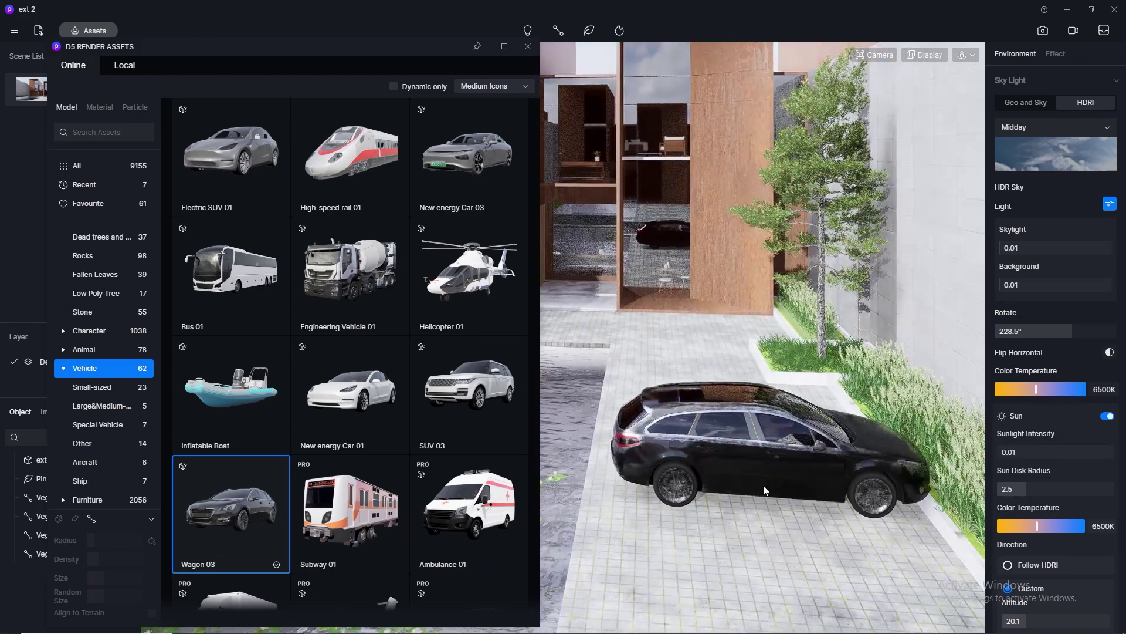
click(763, 487)
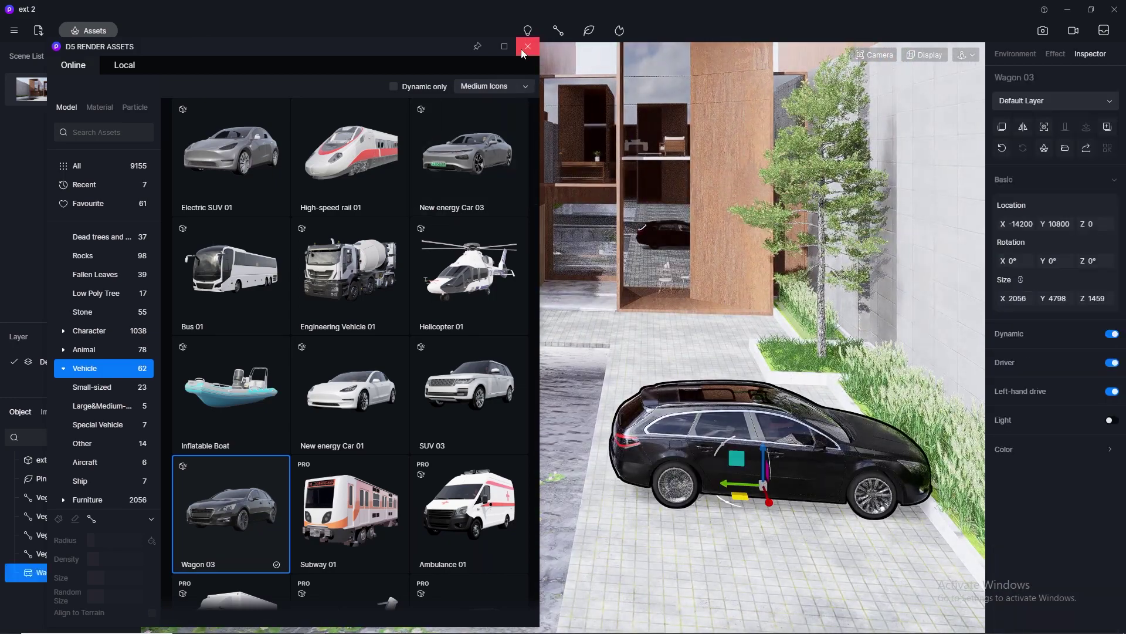
click(524, 52)
drag(729, 502, 695, 461)
key(ctrl+s)
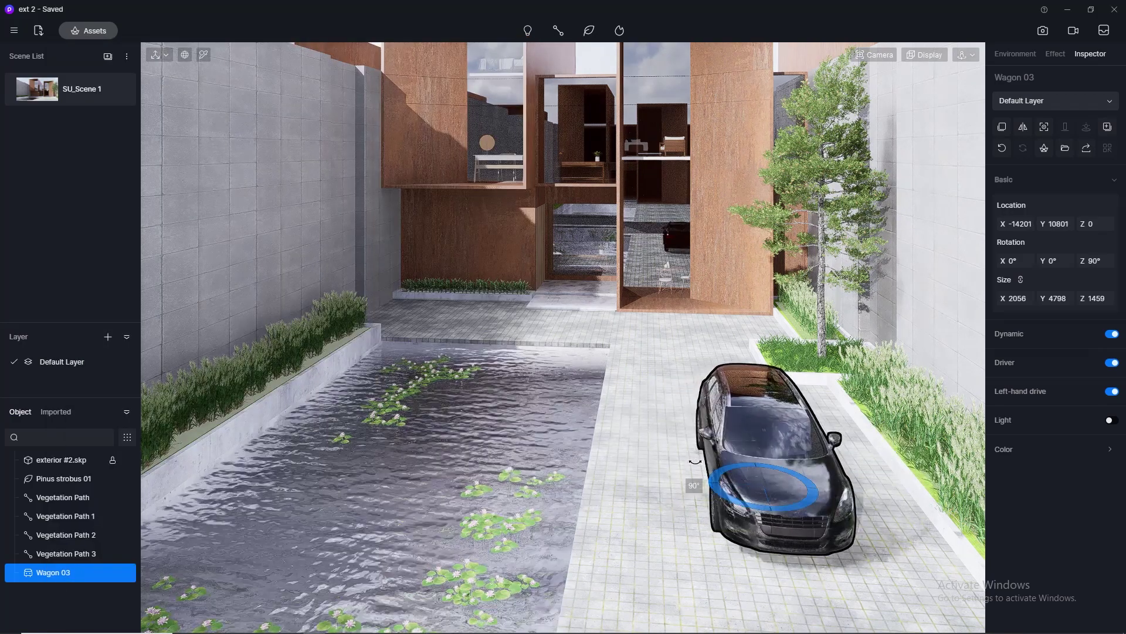
- Move the wagon up the driveway close to the house, to about X -4098 and Y 10448
drag(768, 495, 711, 341)
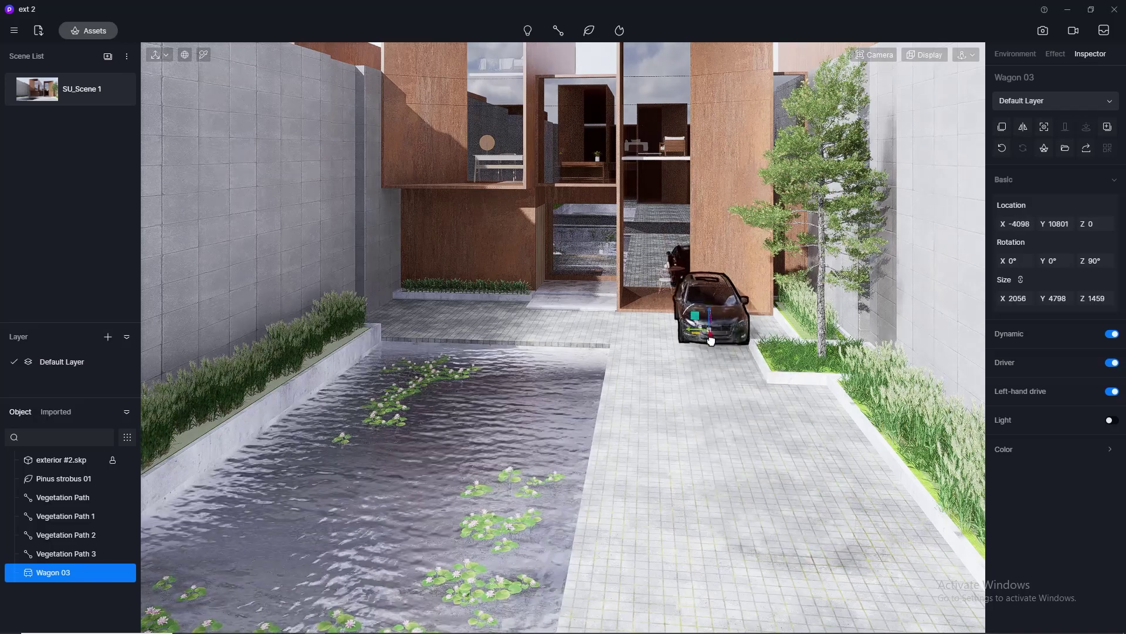
scroll(750, 258, up, 3)
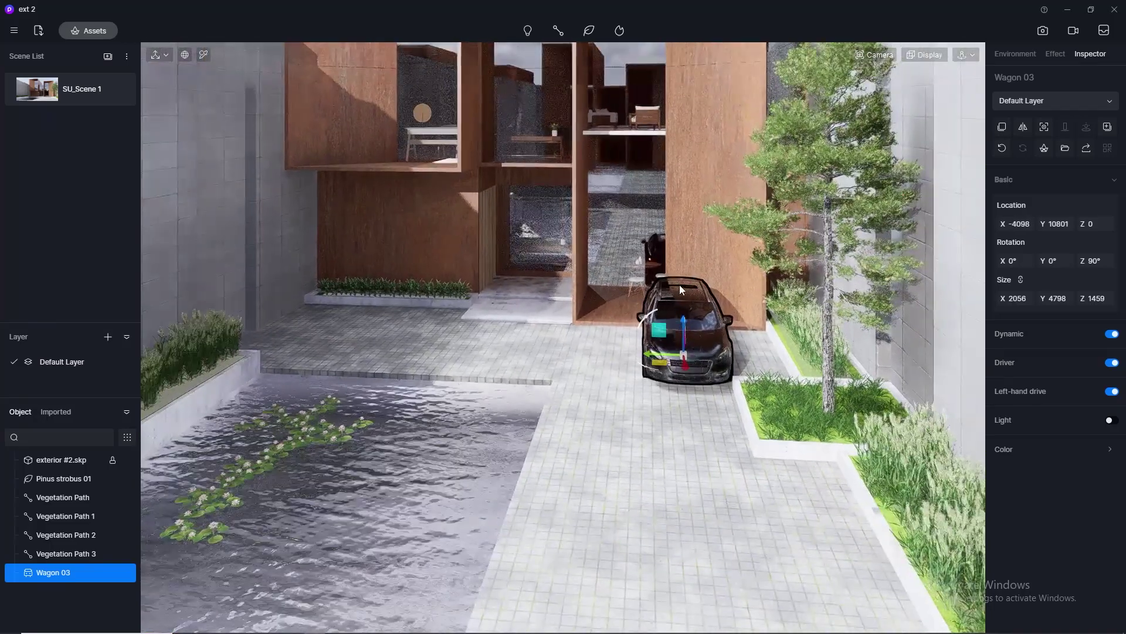
drag(645, 356, 630, 355)
- Shift the wagon slightly away from the house to about X -5209, and return to SU_Scene 1
middle_drag(515, 427, 703, 289)
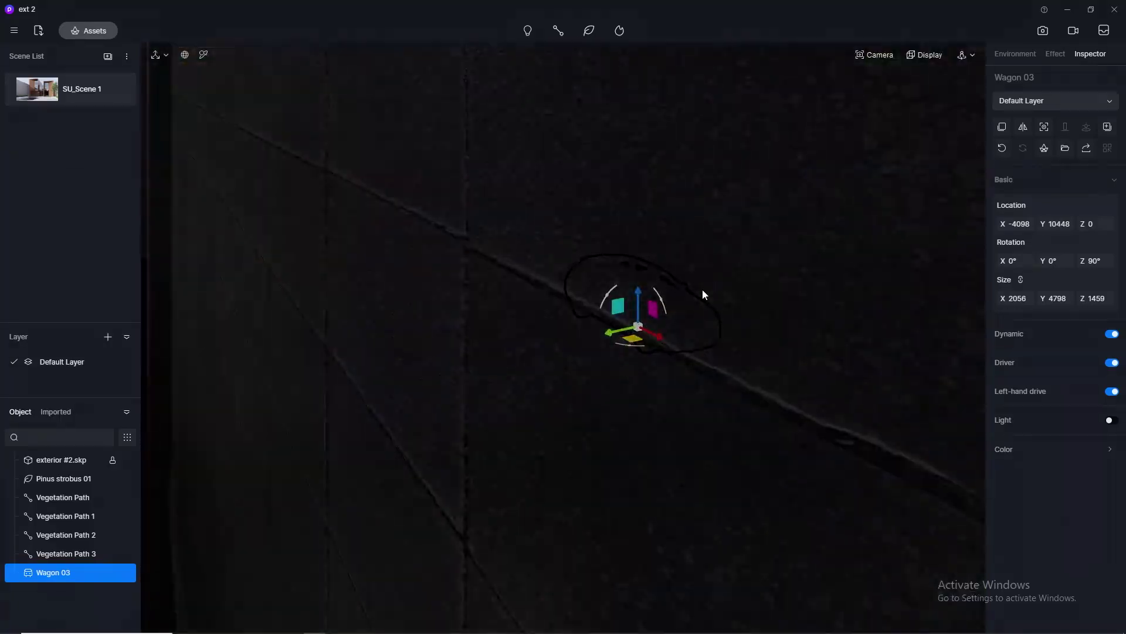
right_drag(441, 360, 193, 316)
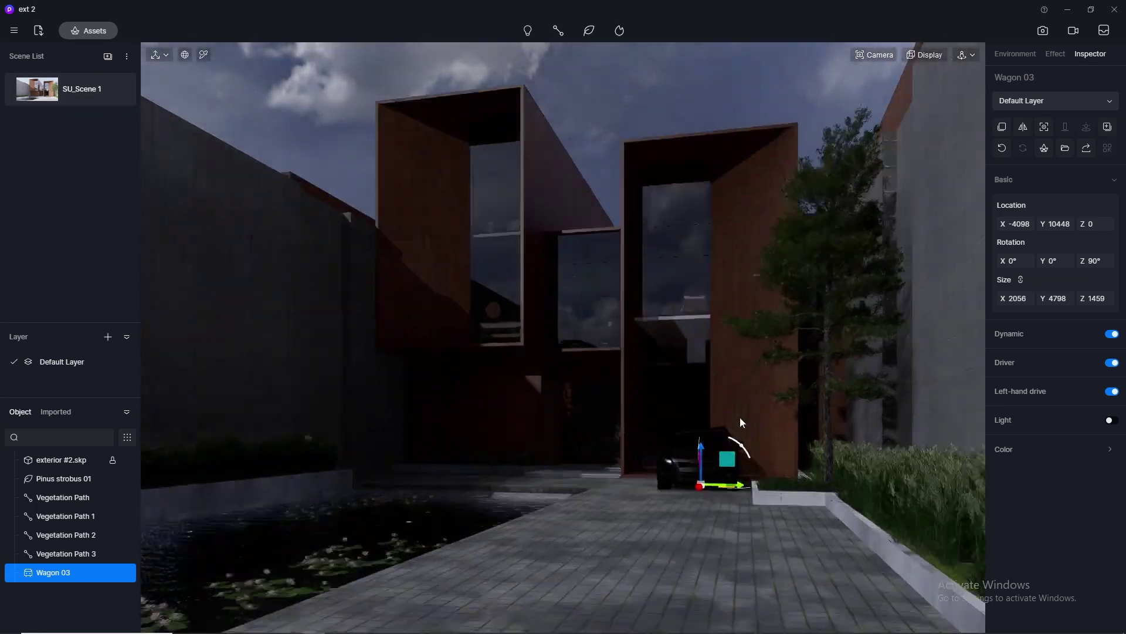
scroll(740, 417, up, 3)
right_drag(669, 507, 963, 616)
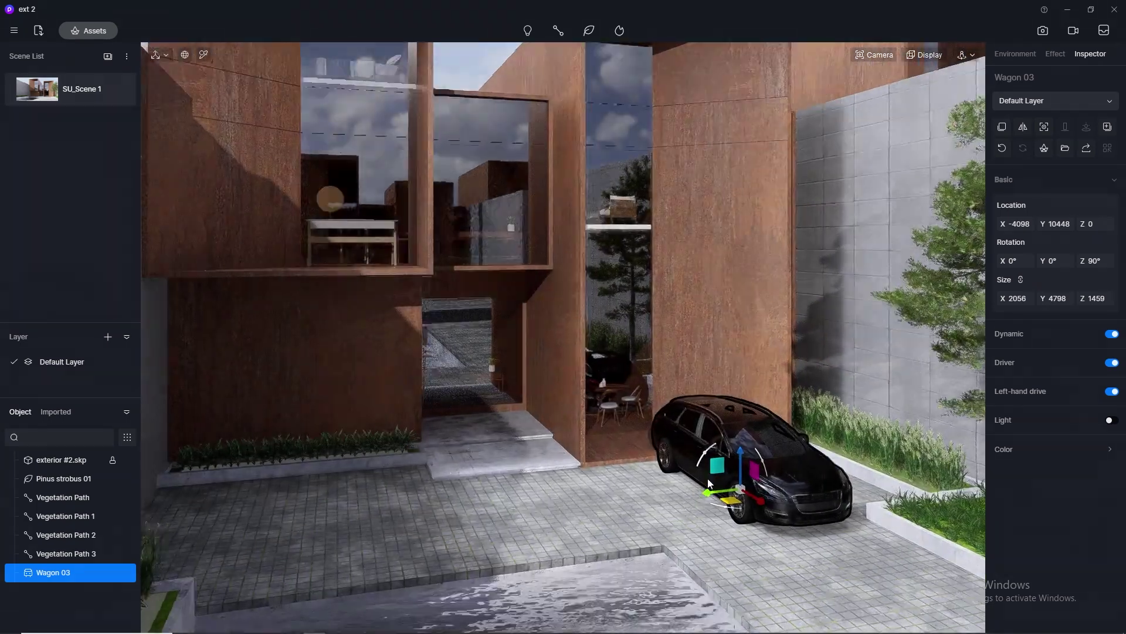
right_drag(709, 483, 753, 494)
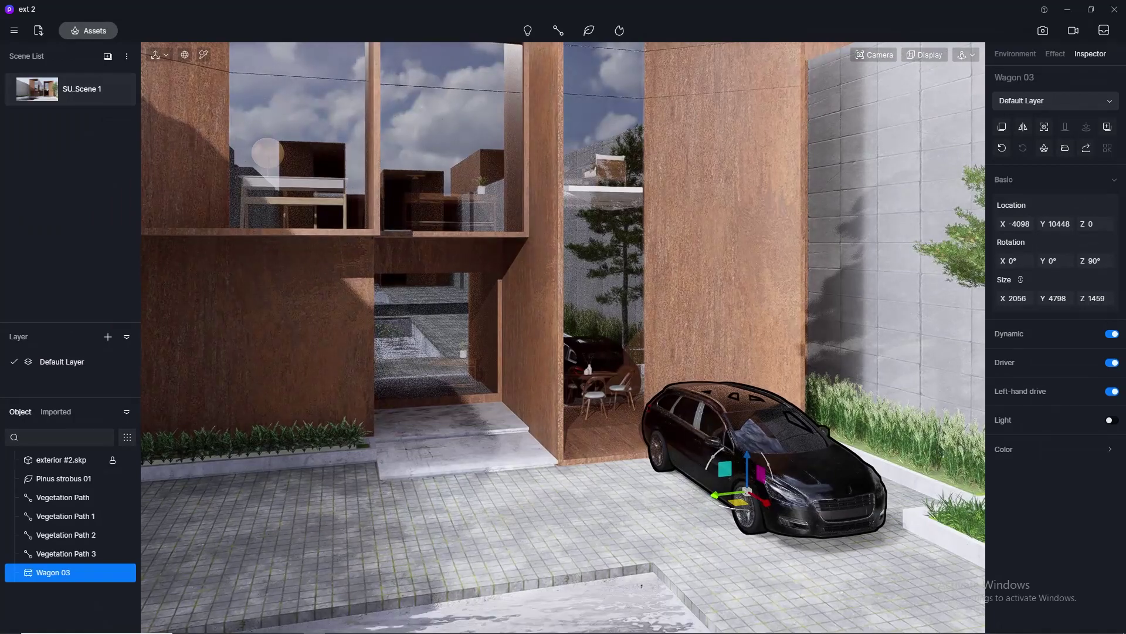
drag(753, 495, 798, 529)
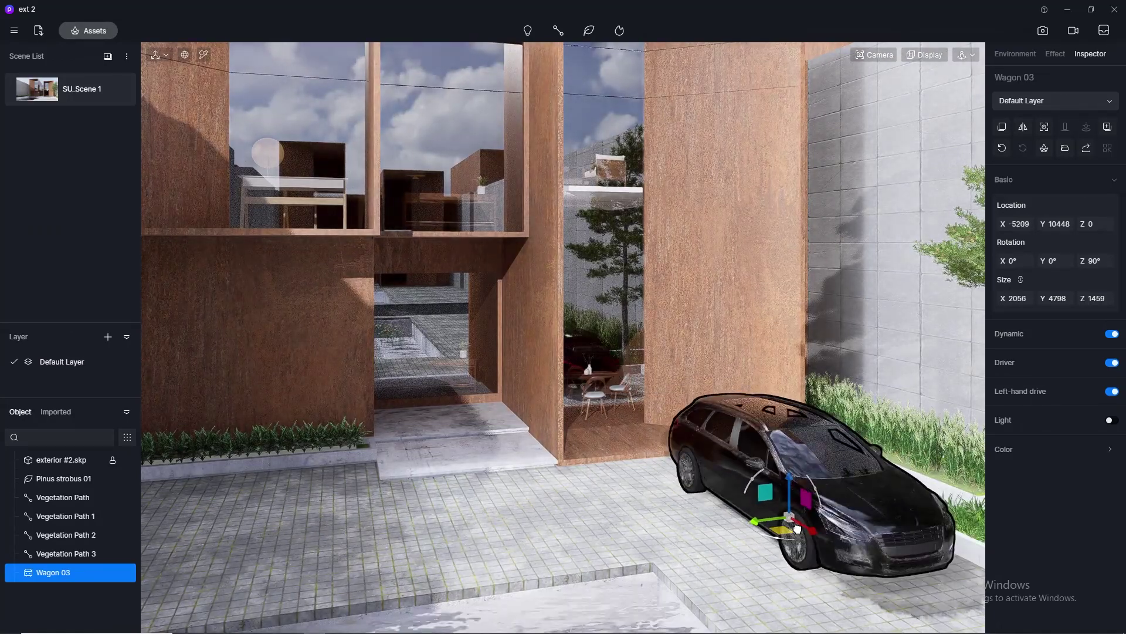
click(43, 86)
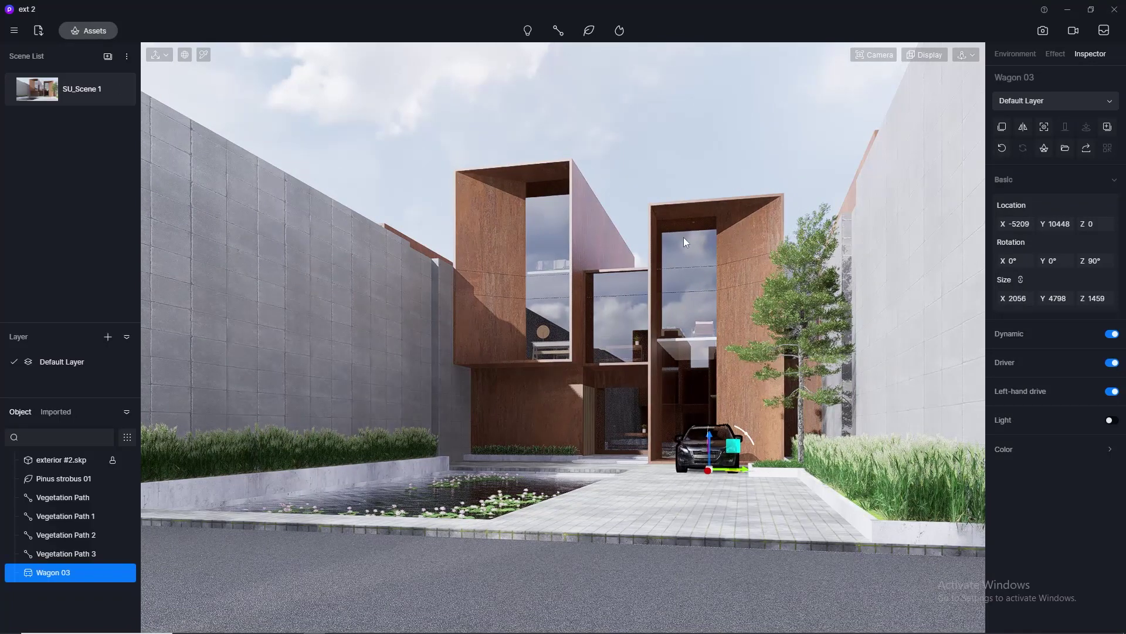
- Set up a still image output at 4K preset size and move the wagon toward the street to about X -8829, Y 10410
click(1042, 32)
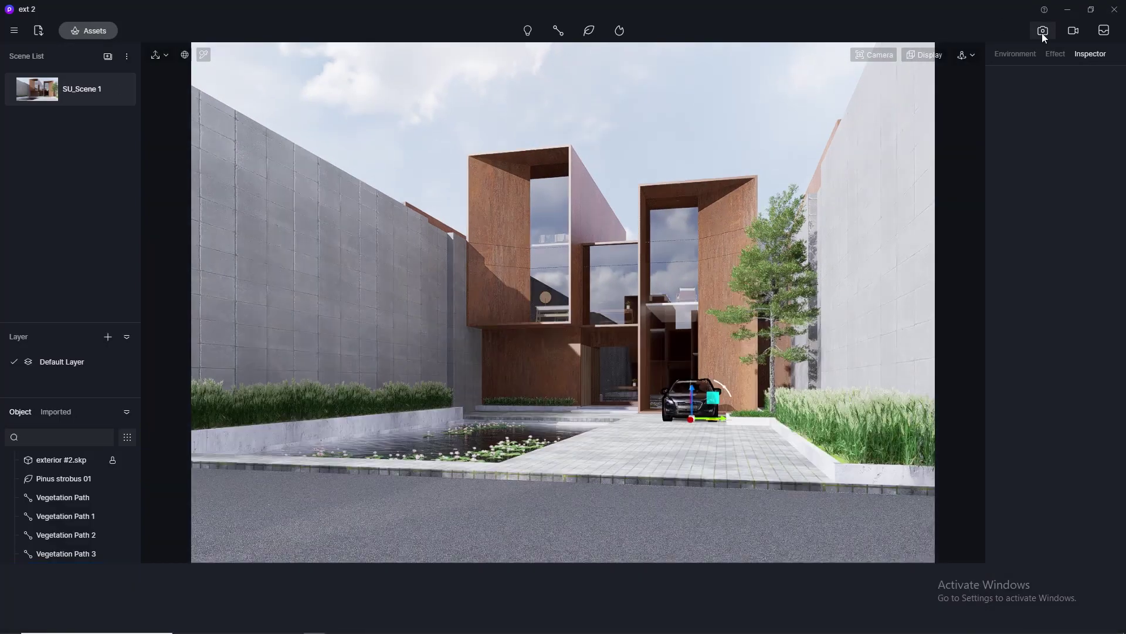
click(511, 608)
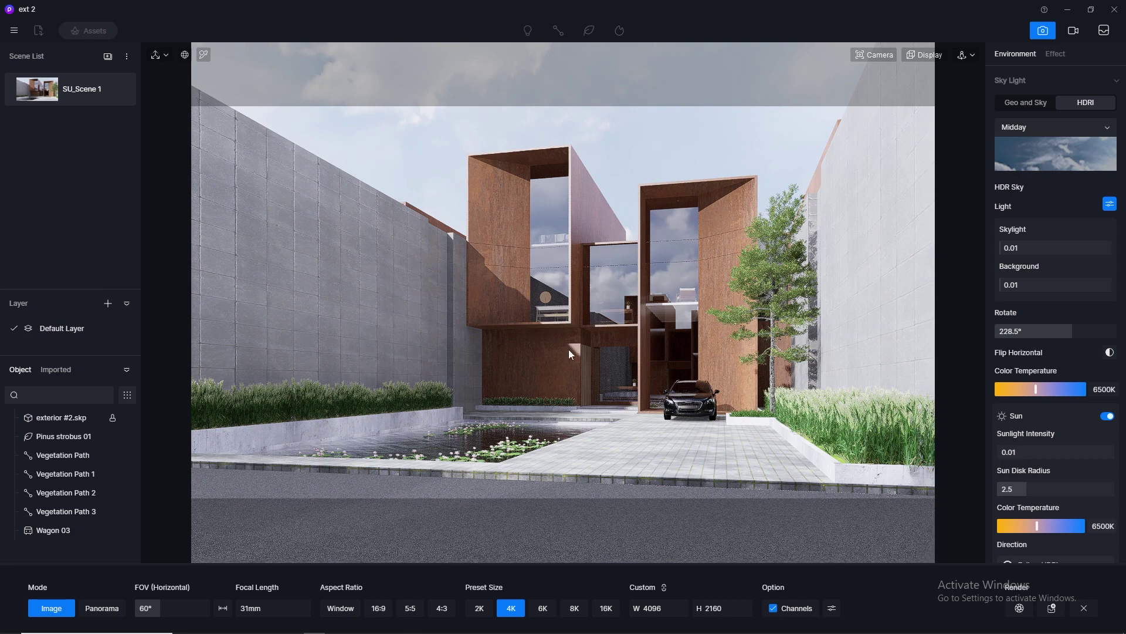
click(690, 414)
mouse_move(693, 424)
mouse_down()
mouse_move(657, 476)
mouse_move(680, 455)
mouse_move(662, 458)
mouse_move(763, 451)
mouse_move(641, 450)
mouse_move(669, 450)
mouse_move(657, 444)
mouse_move(707, 427)
mouse_up()
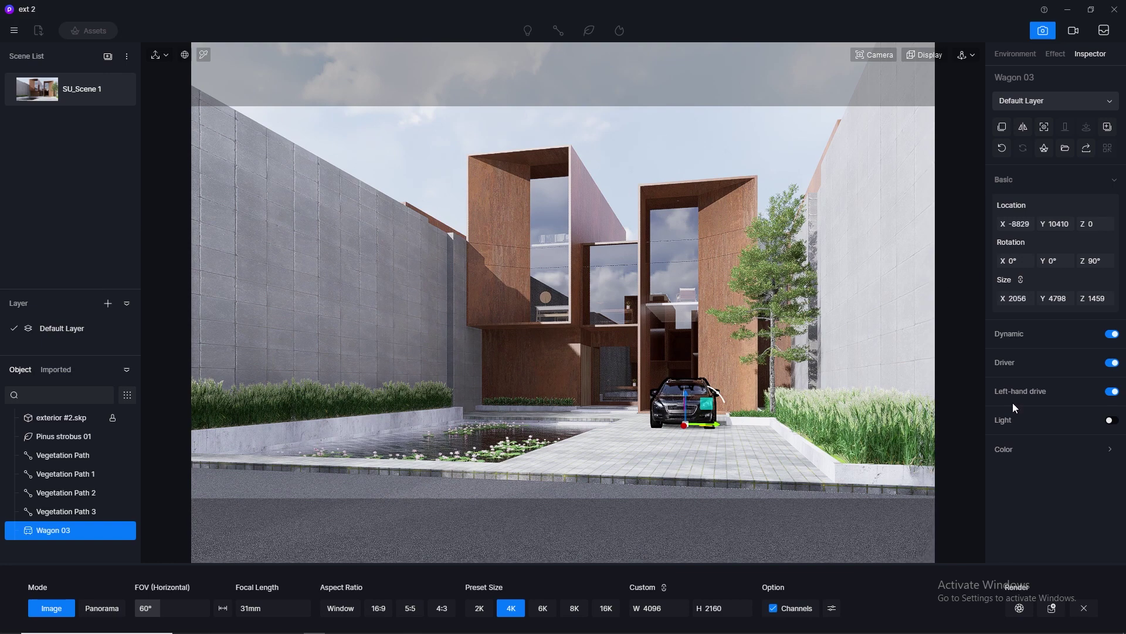
- Set the custom sun direction to altitude 10.8 and azimuth 174.1, and rotate the HDRI sky to 214.6°
click(1009, 54)
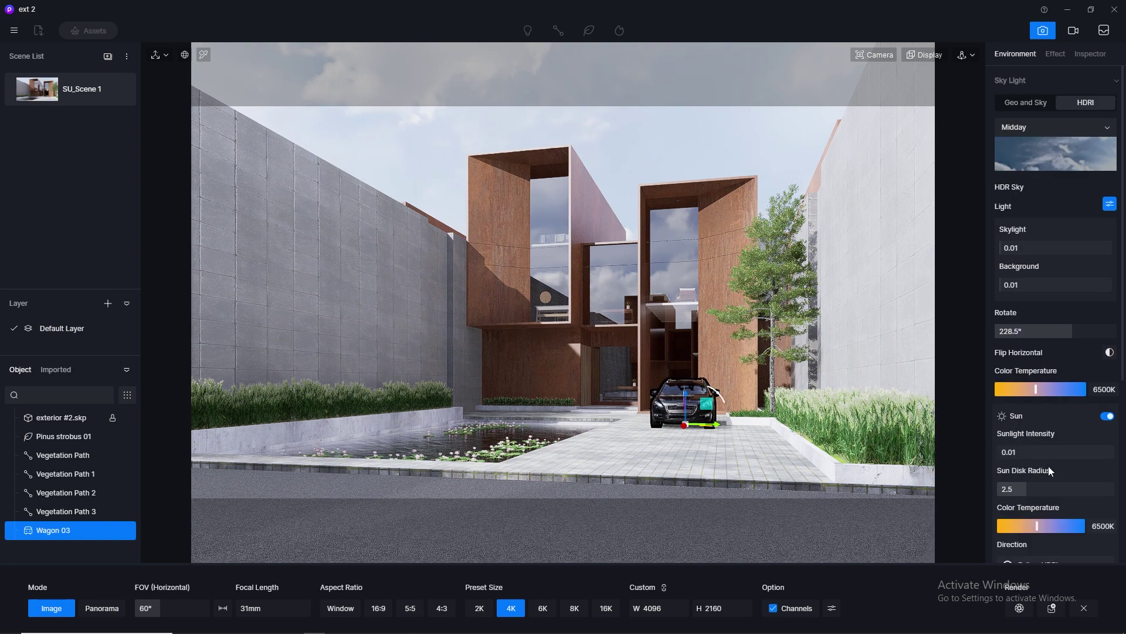
scroll(1072, 509, down, 3)
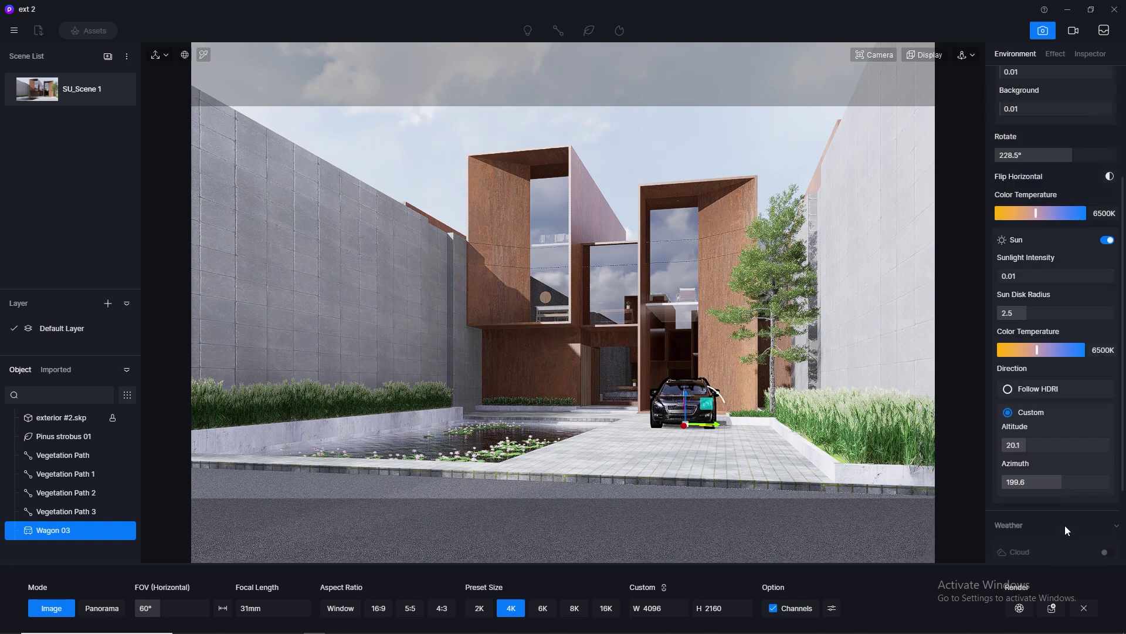
mouse_move(1063, 483)
mouse_down()
mouse_move(1041, 486)
mouse_move(1065, 485)
mouse_move(1054, 487)
mouse_up()
mouse_move(1031, 445)
mouse_down()
mouse_move(987, 451)
mouse_move(1014, 444)
mouse_up()
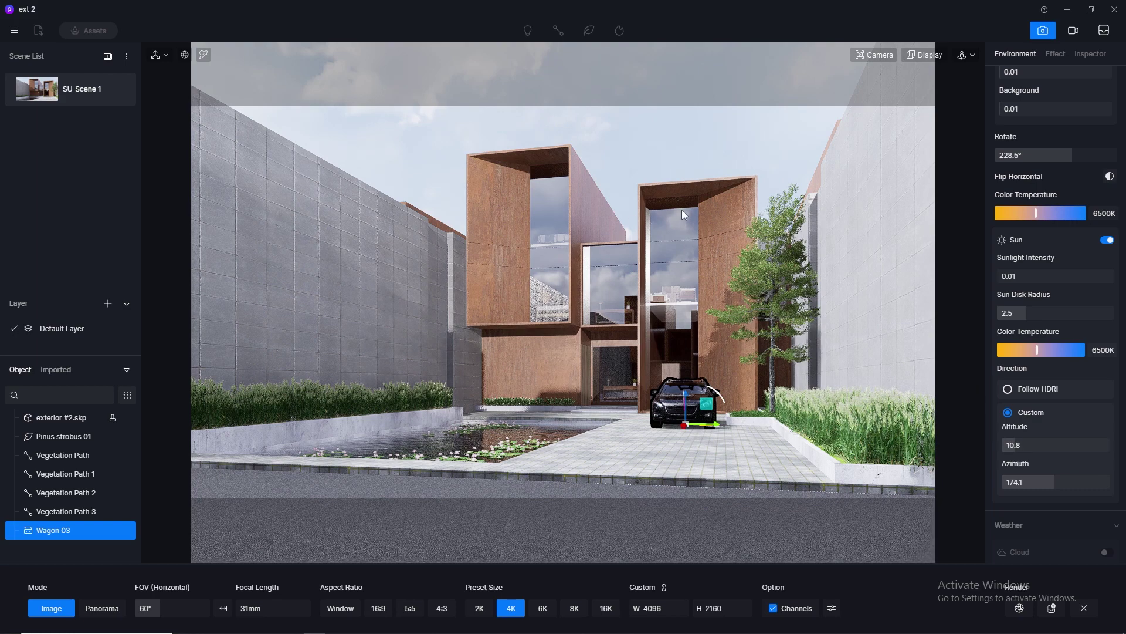
scroll(1113, 310, up, 3)
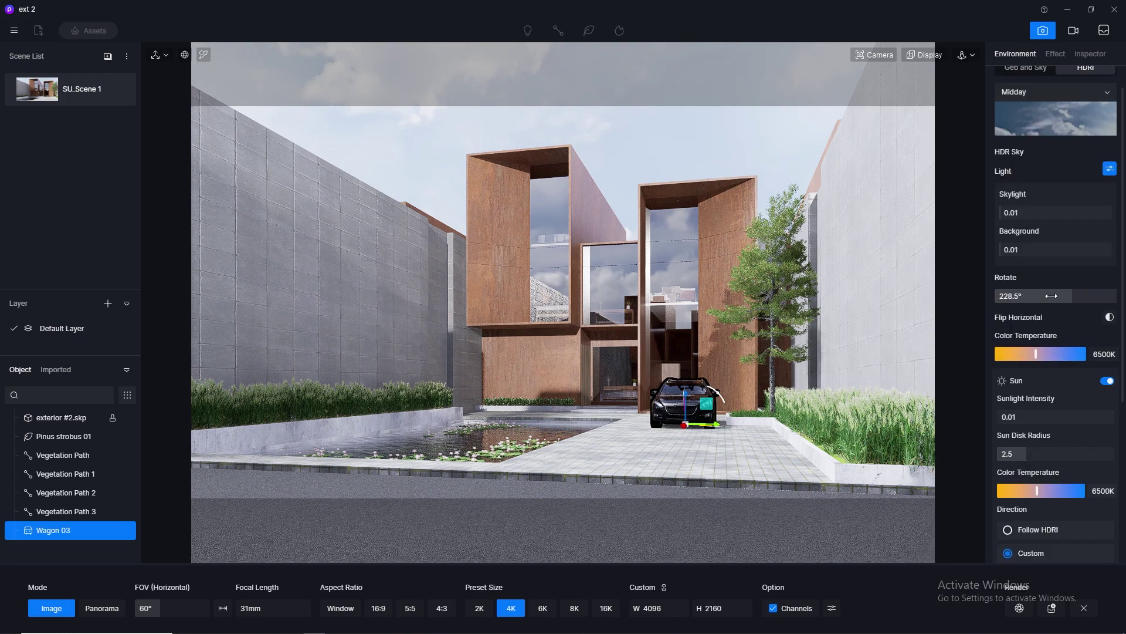
mouse_move(1067, 295)
mouse_down()
mouse_move(1054, 296)
mouse_move(1067, 296)
mouse_up()
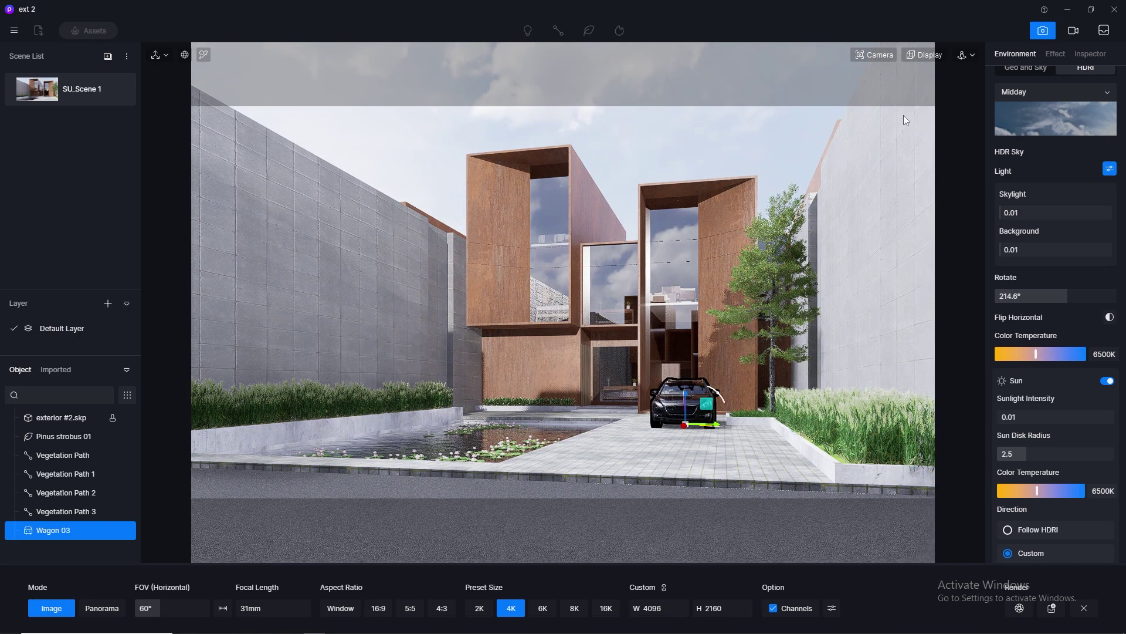
click(1101, 94)
scroll(1087, 264, down, 1)
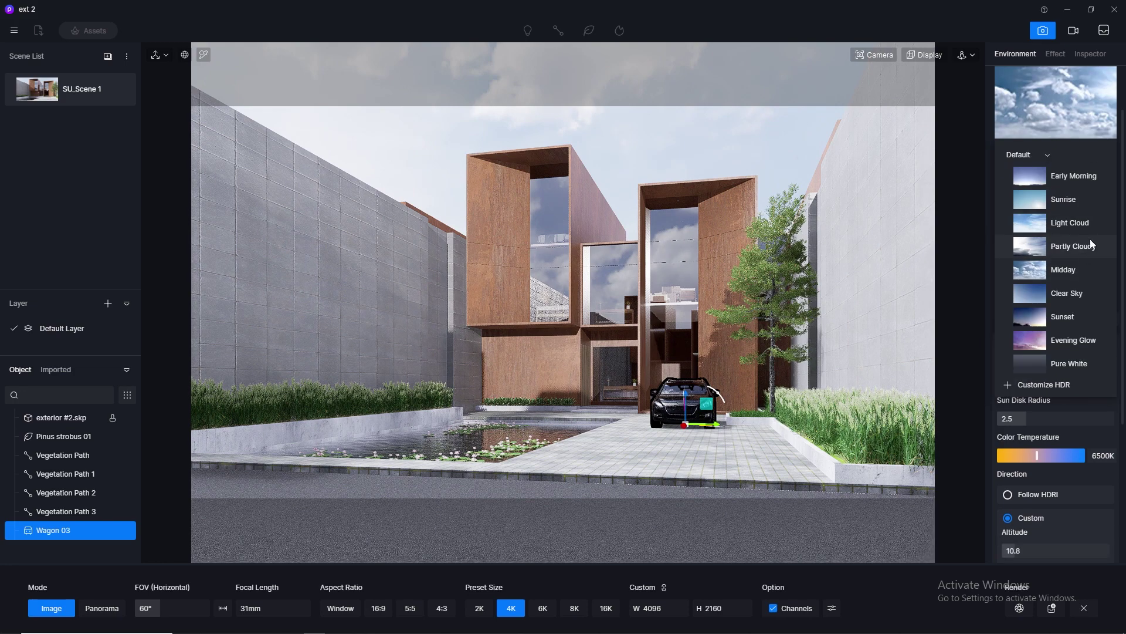
scroll(1090, 235, down, 1)
scroll(1090, 234, up, 1)
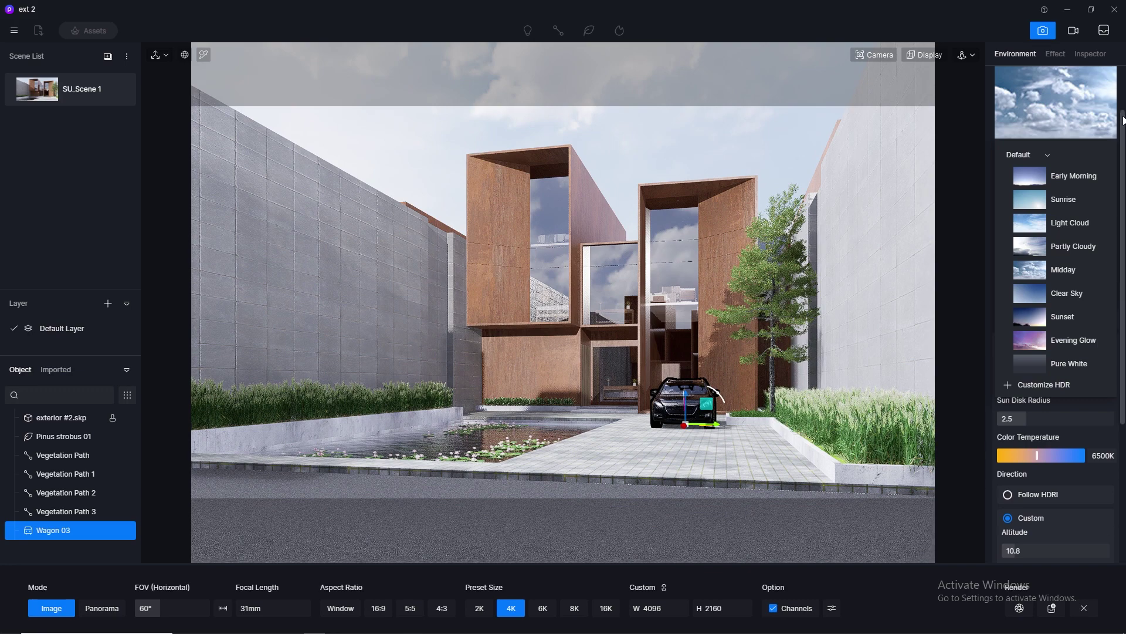
click(956, 207)
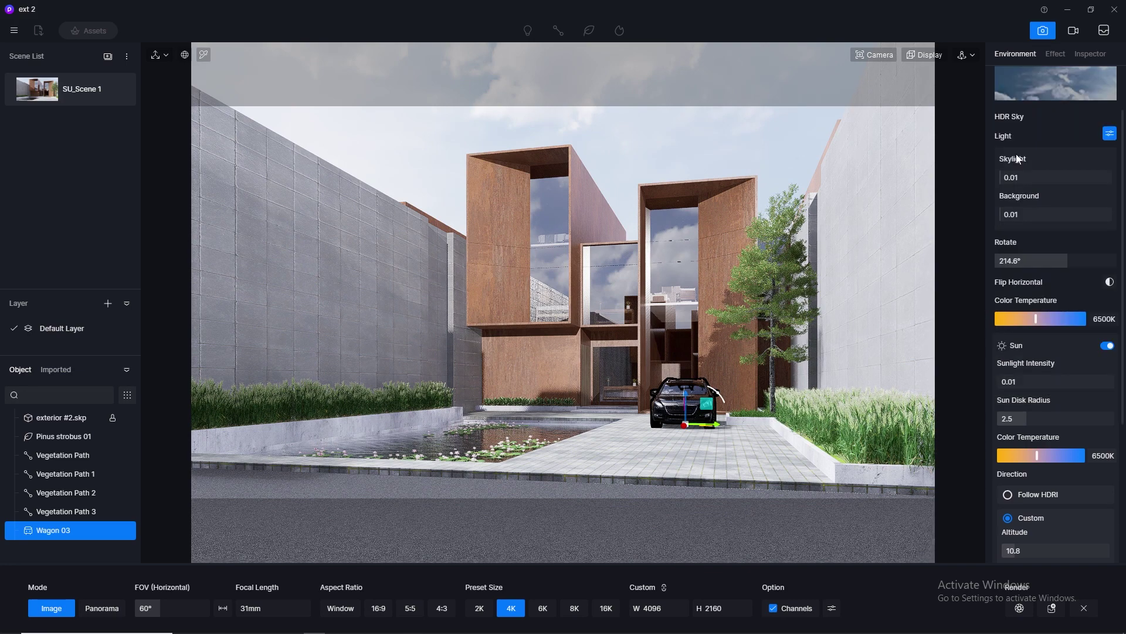
- Try Geo and Sky lighting with a different sun position and switch back to HDRI
scroll(1032, 144, up, 2)
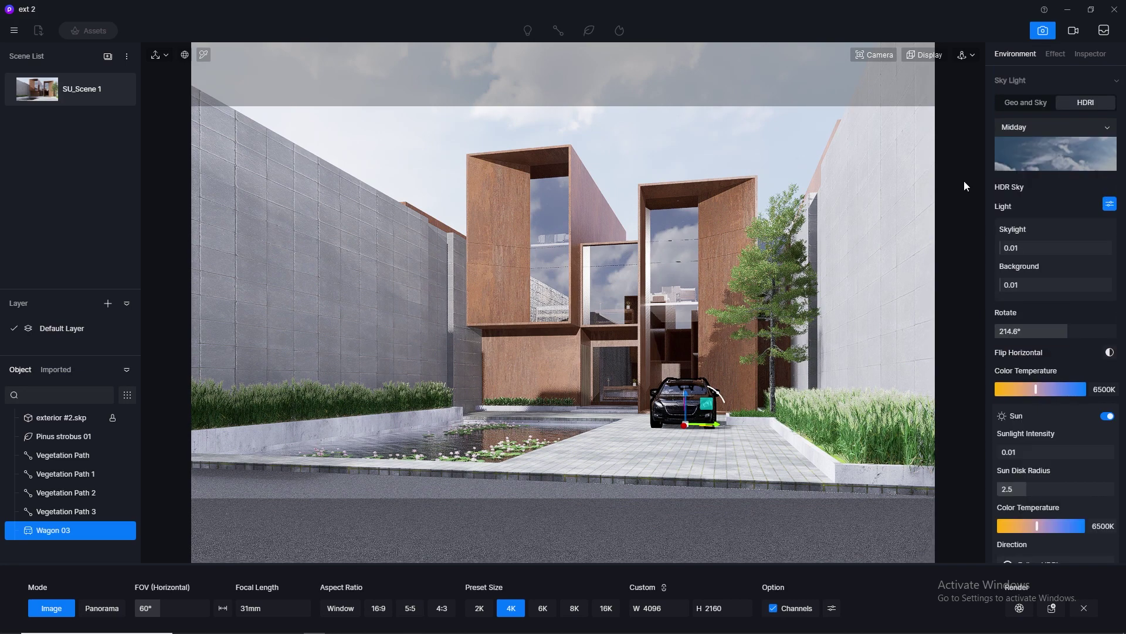
click(1026, 102)
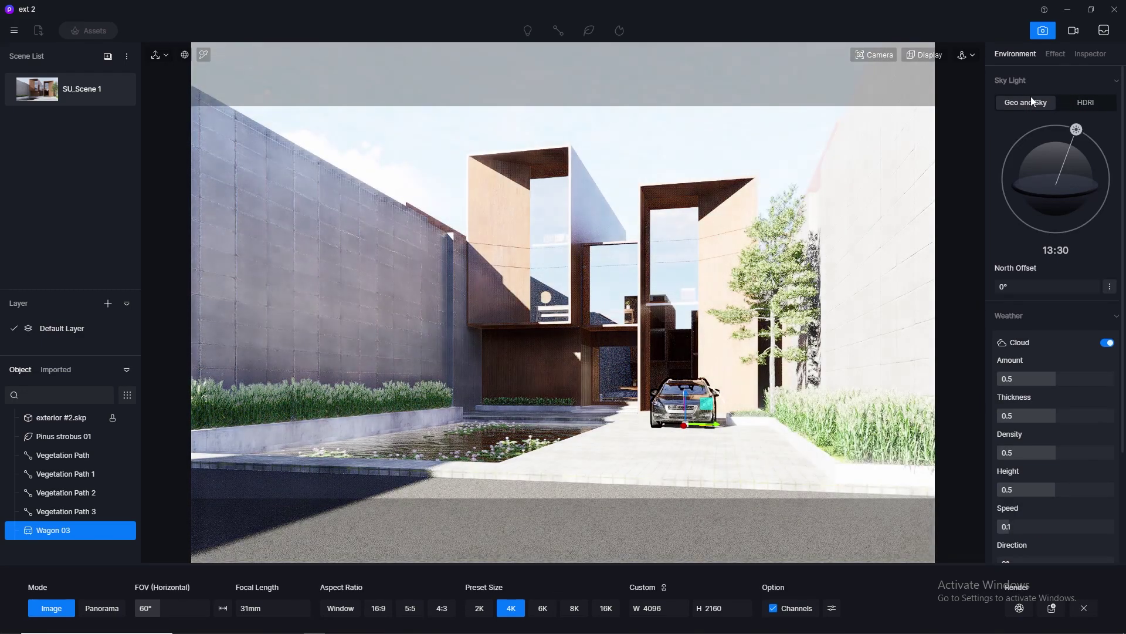
mouse_move(1104, 152)
mouse_down()
mouse_move(1106, 161)
mouse_move(1057, 133)
mouse_move(1023, 156)
mouse_move(1018, 181)
mouse_move(1037, 224)
mouse_move(1071, 236)
mouse_move(1106, 212)
mouse_move(1103, 155)
mouse_up()
click(1088, 104)
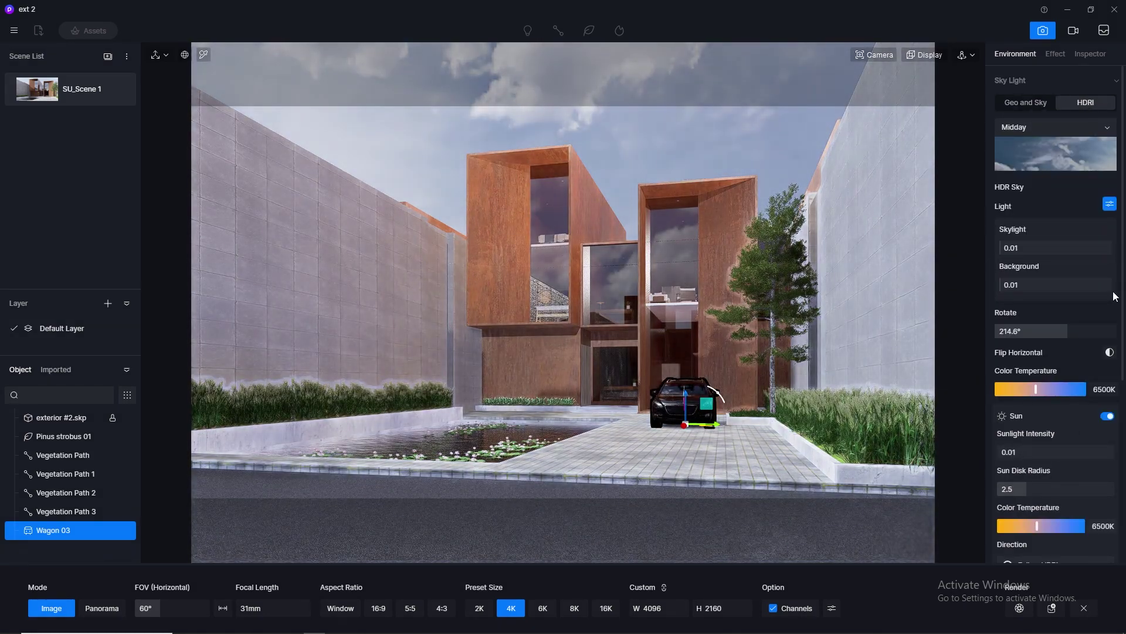
- Enable precipitation leaning toward rain, with strength 0.4 and puddle 0.46, to wet the street
drag(1121, 230, 1121, 413)
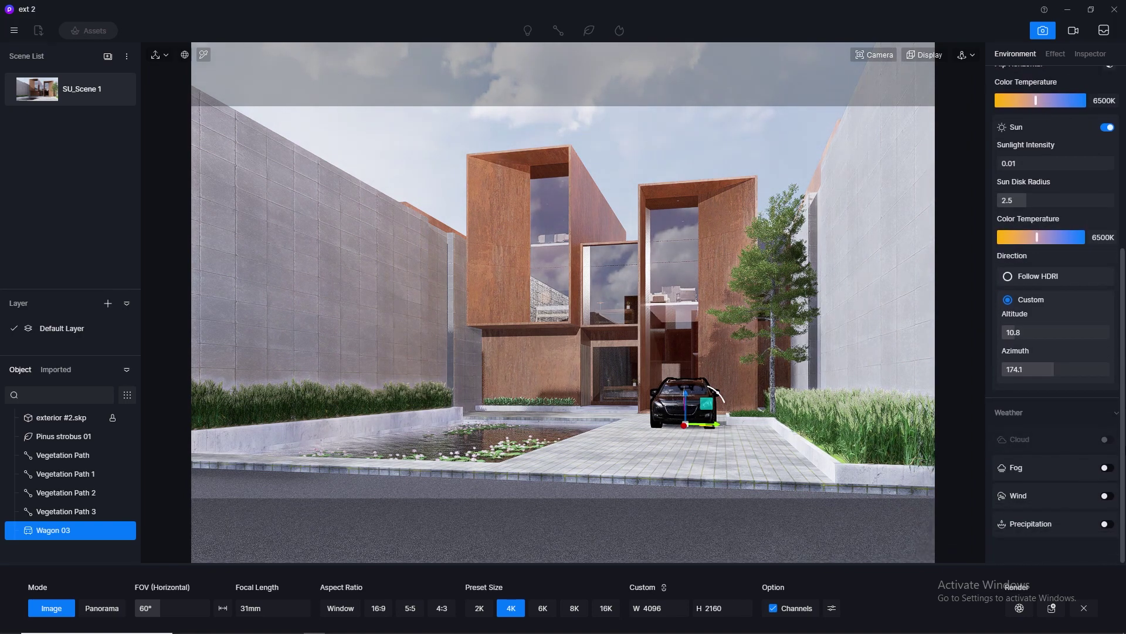
click(1107, 524)
drag(1123, 466, 1124, 476)
scroll(1123, 476, down, 3)
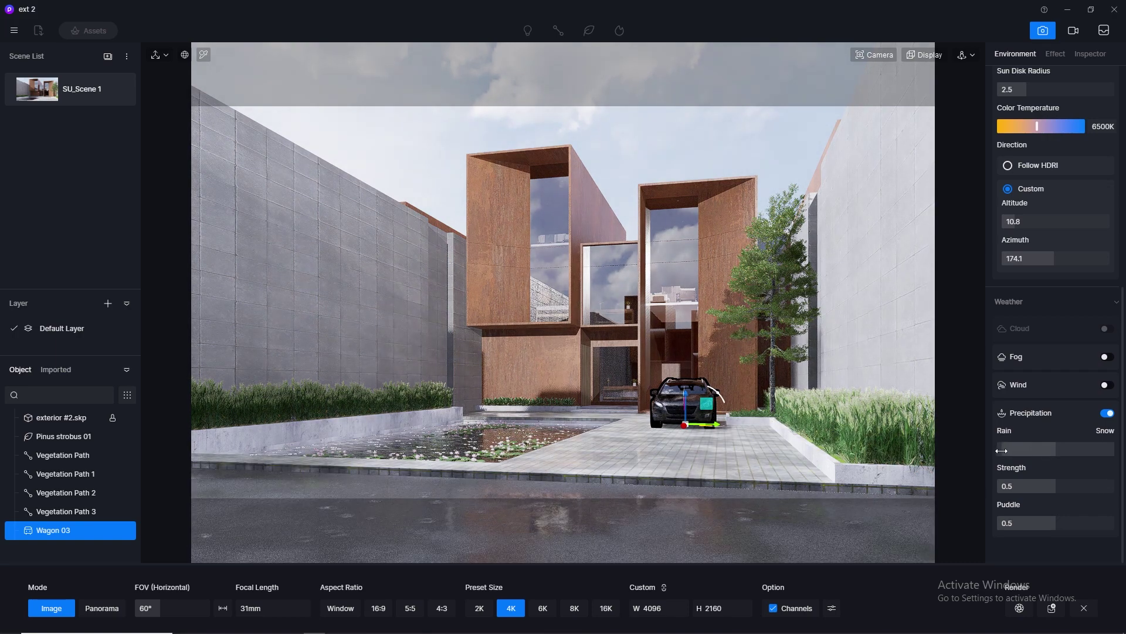
drag(1038, 485, 1069, 487)
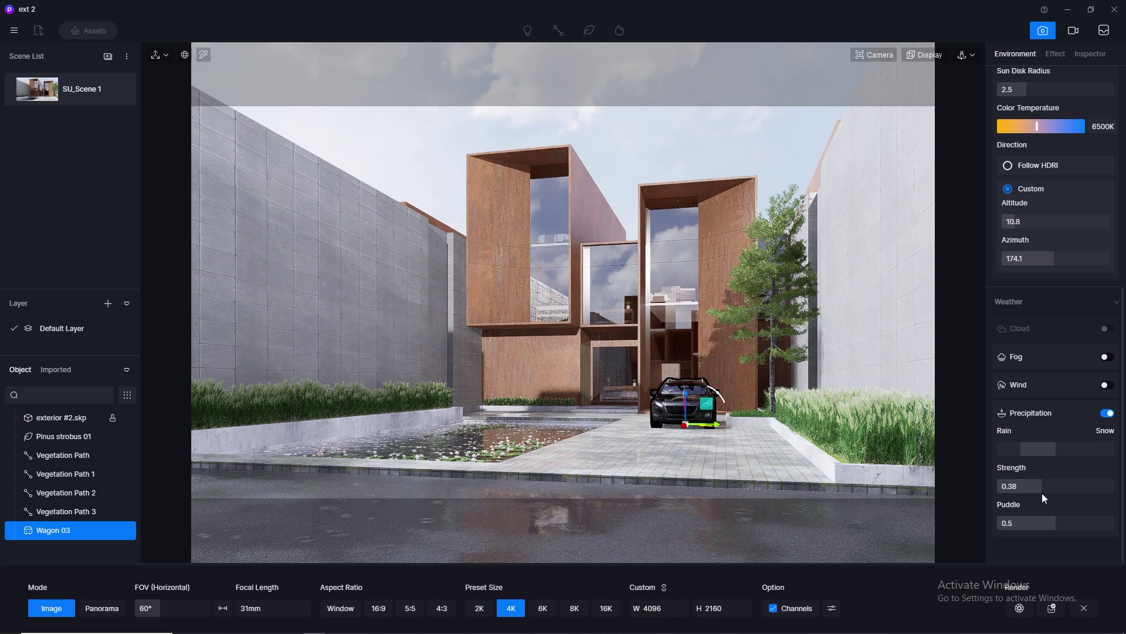
mouse_move(1049, 523)
mouse_down()
mouse_move(1094, 516)
mouse_move(1037, 523)
mouse_move(1051, 523)
mouse_up()
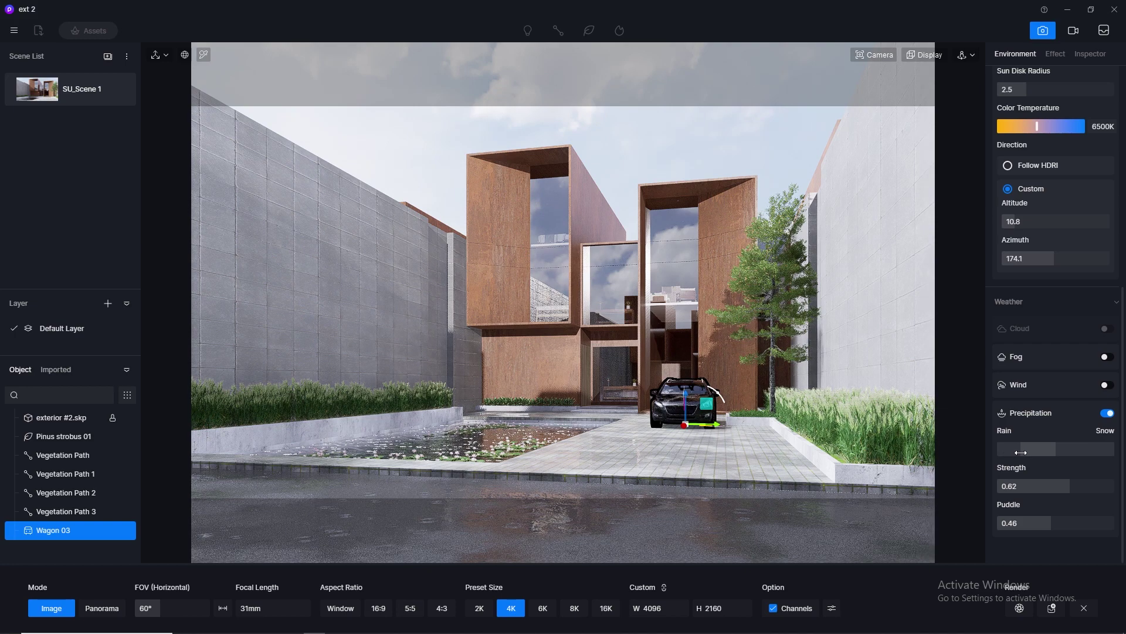
drag(1070, 487, 1044, 492)
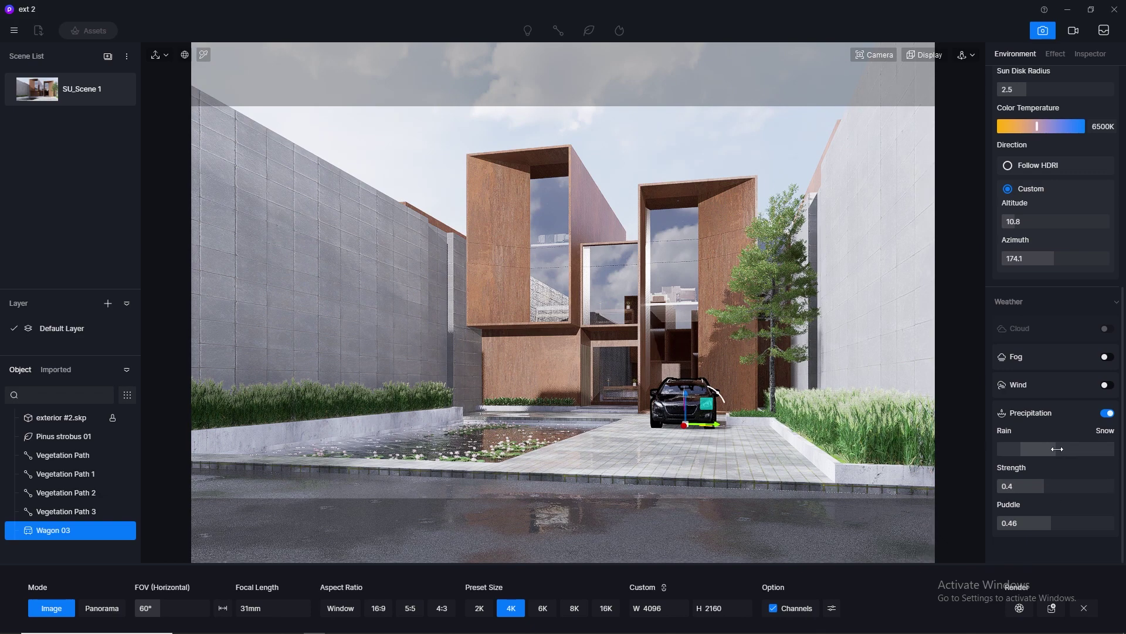
- Set the precipitation strength to 0 and the puddle amount to 0.39, and update SU_Scene 1 with these weather settings
click(1110, 358)
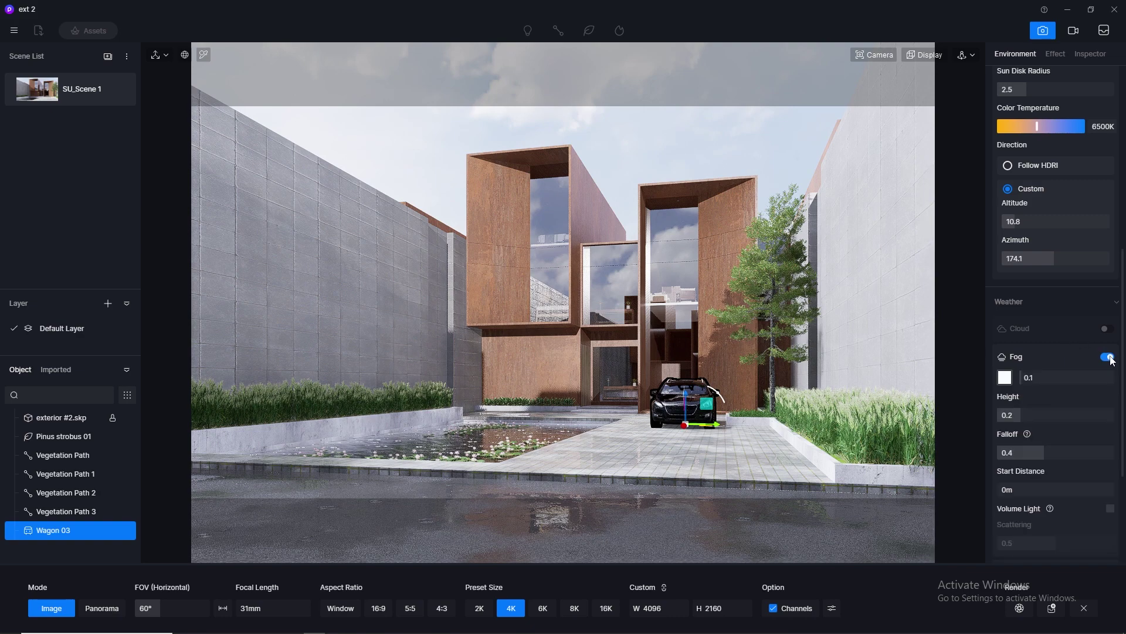
click(1106, 358)
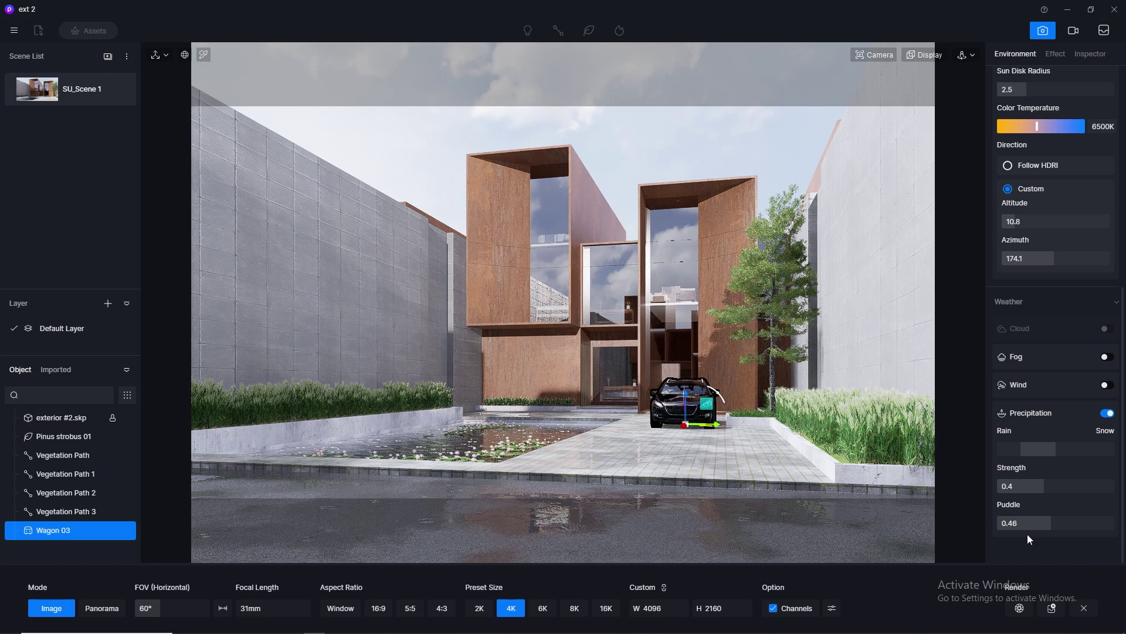
drag(1042, 486, 998, 493)
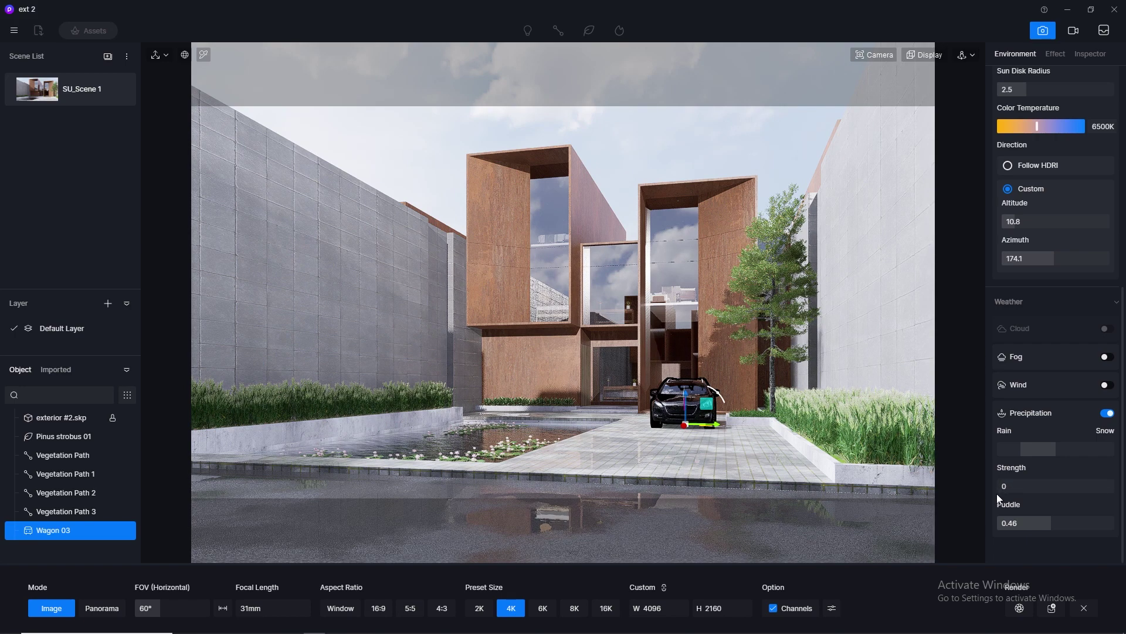
mouse_move(1049, 523)
mouse_down()
mouse_move(1021, 522)
mouse_move(1043, 517)
mouse_up()
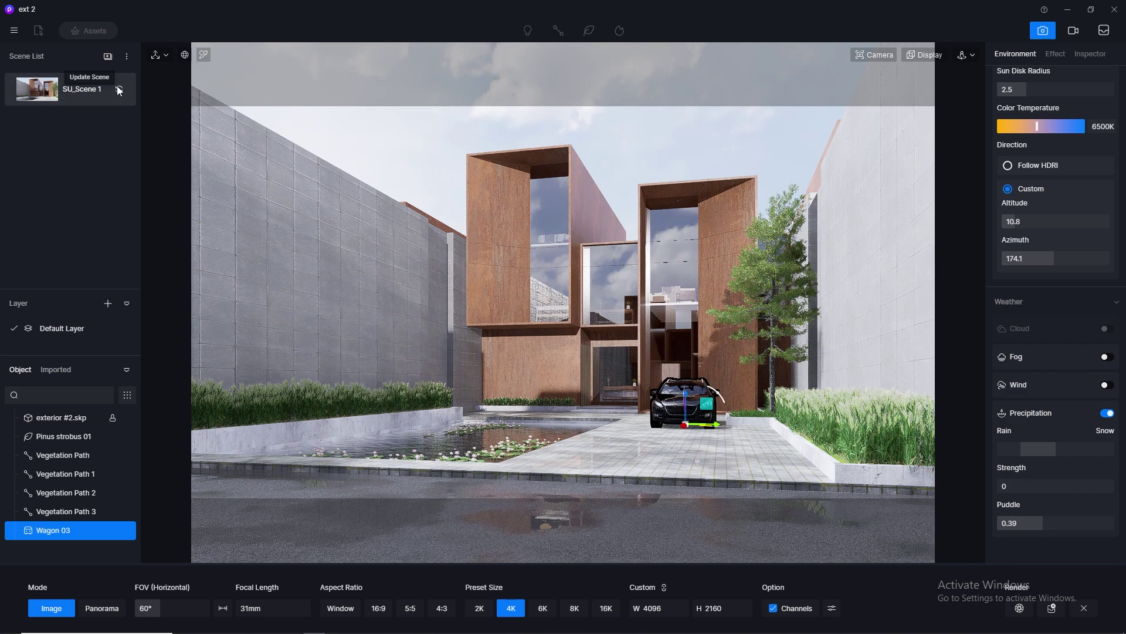
click(118, 90)
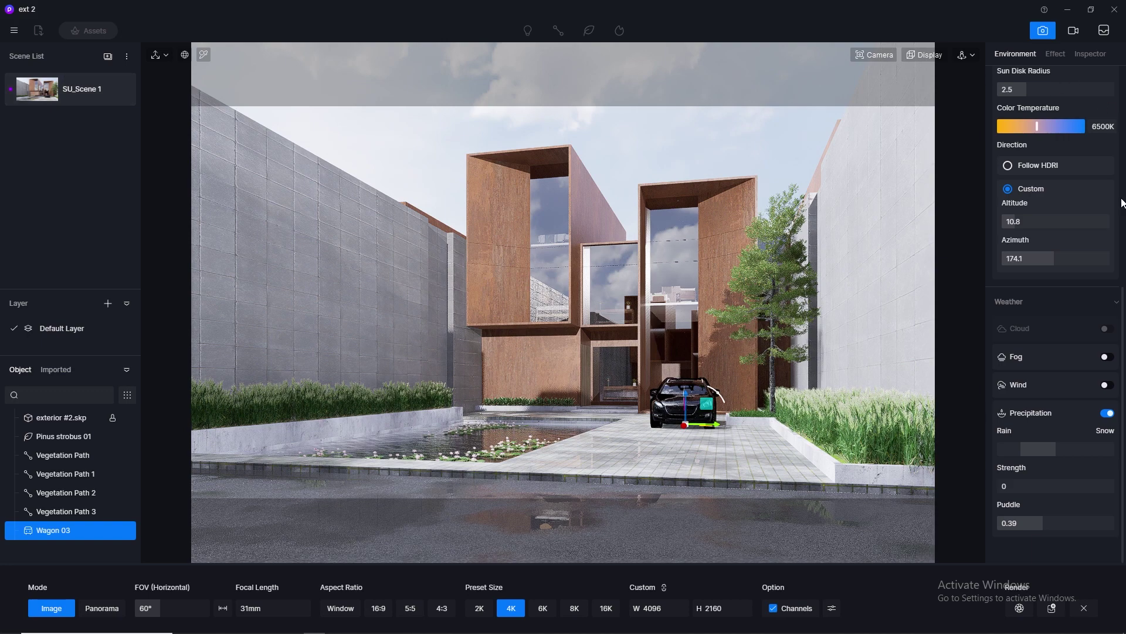
- Try HDRI skylight intensities of 0.1 and 0.05, and set the skylight back to 0.01
scroll(1056, 293, up, 2)
scroll(1108, 86, up, 5)
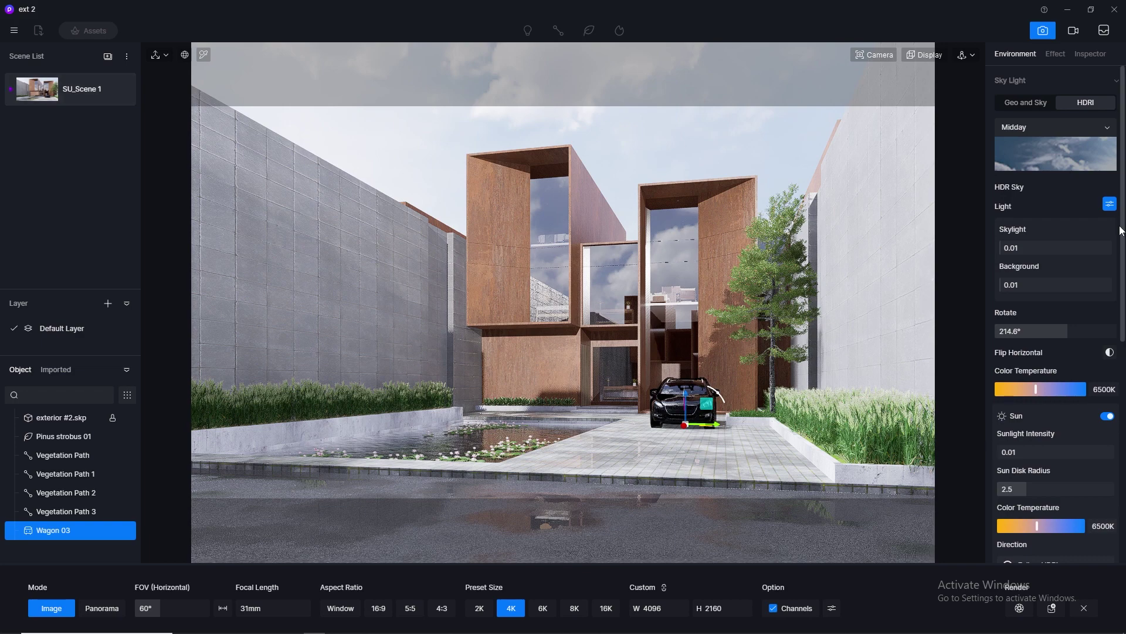
click(1036, 254)
text(0.1)
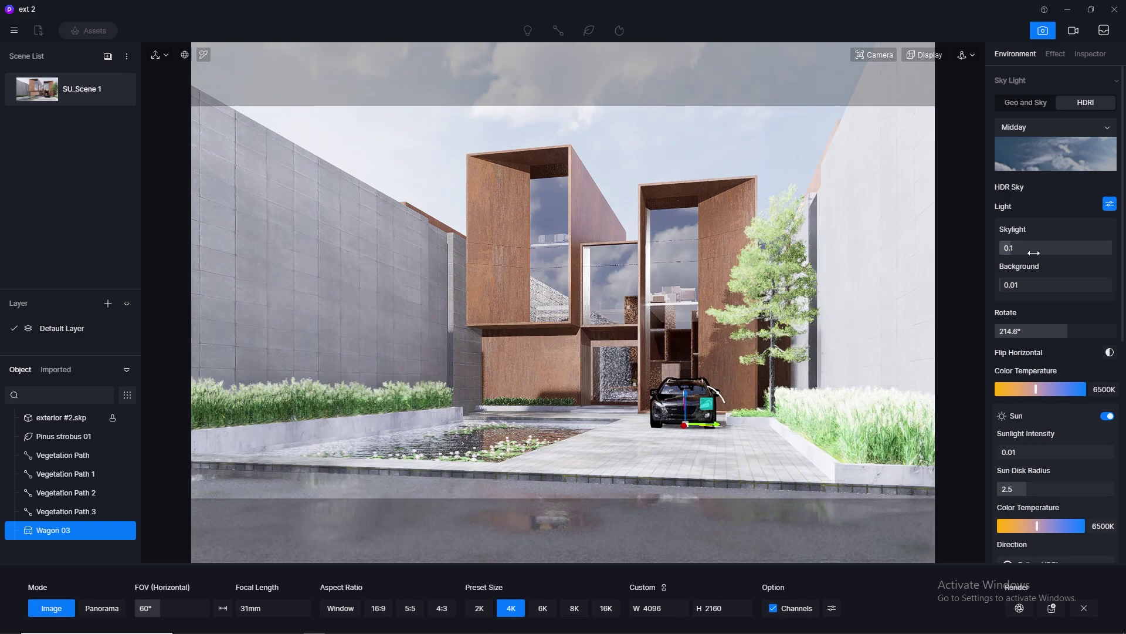
key(Return)
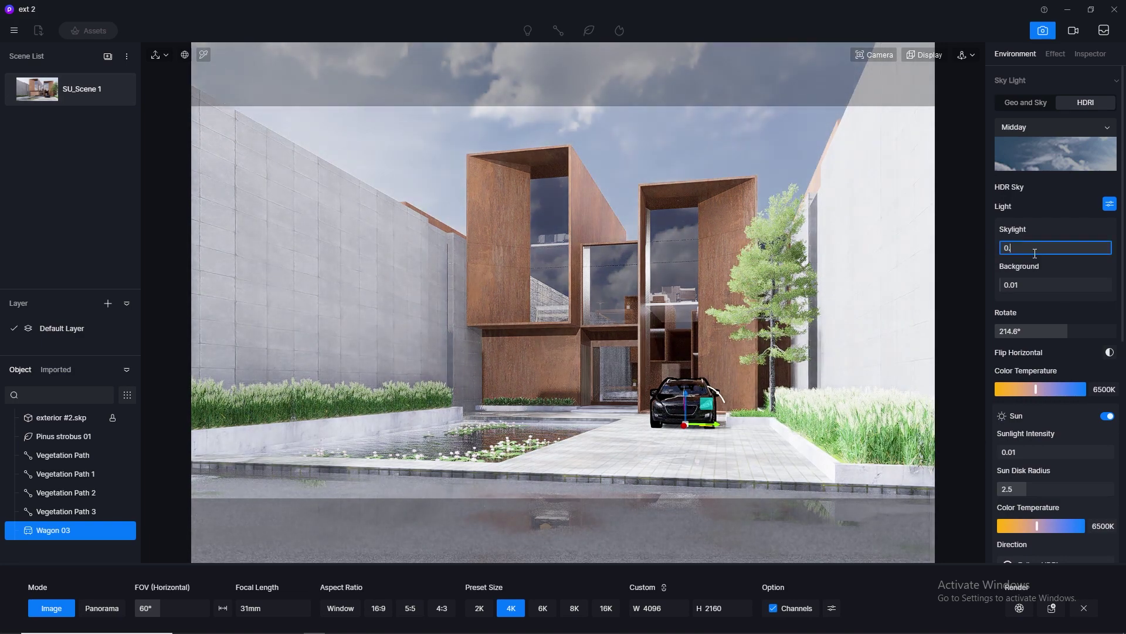
text(0.05)
key(Return)
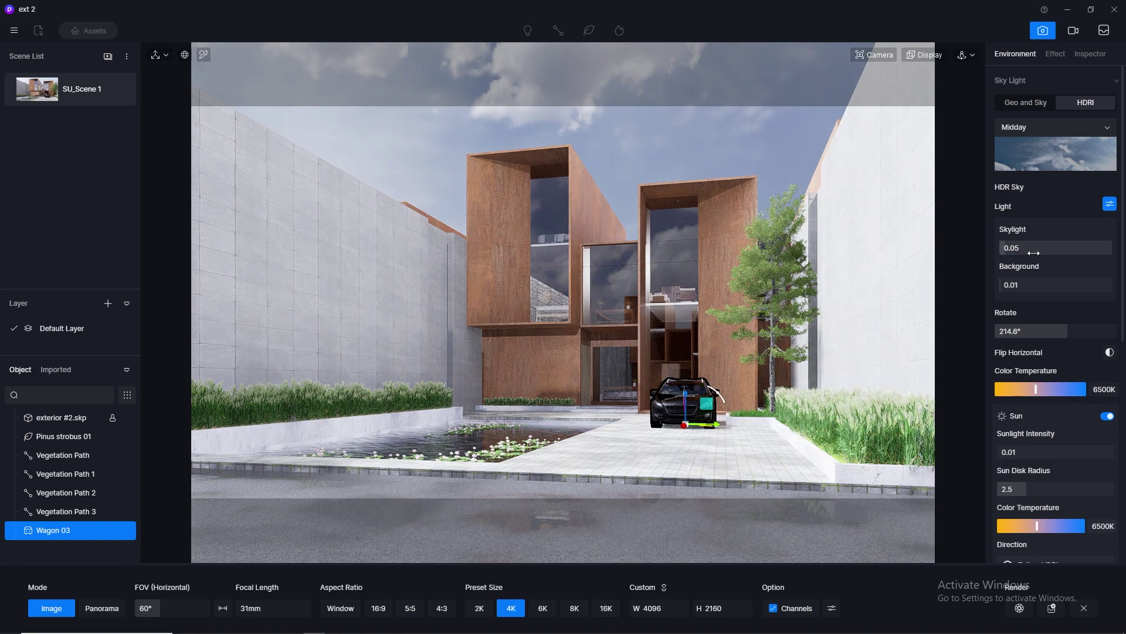
click(1035, 253)
key(Return)
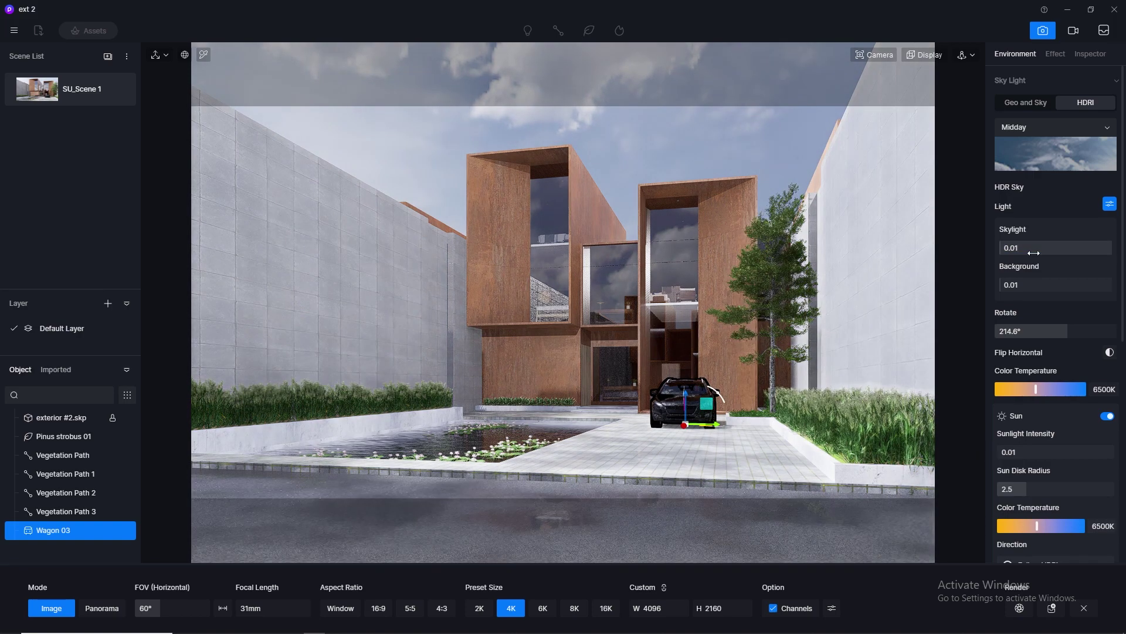
click(1034, 253)
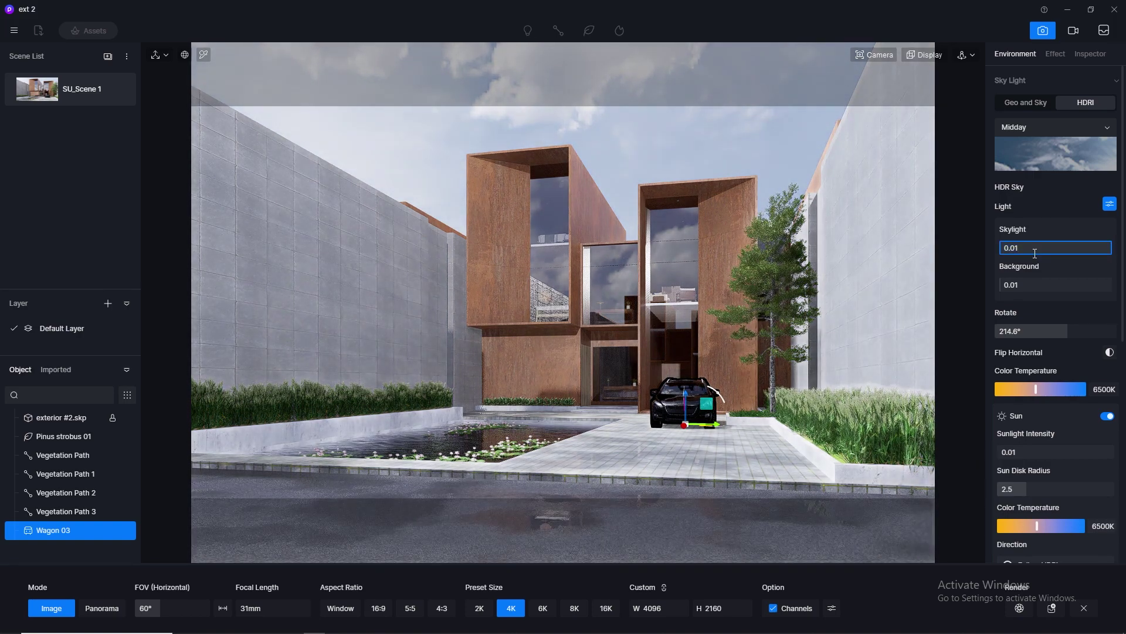
- Set the post-processing lens flare to 0.42 and update SU_Scene 1
click(1054, 54)
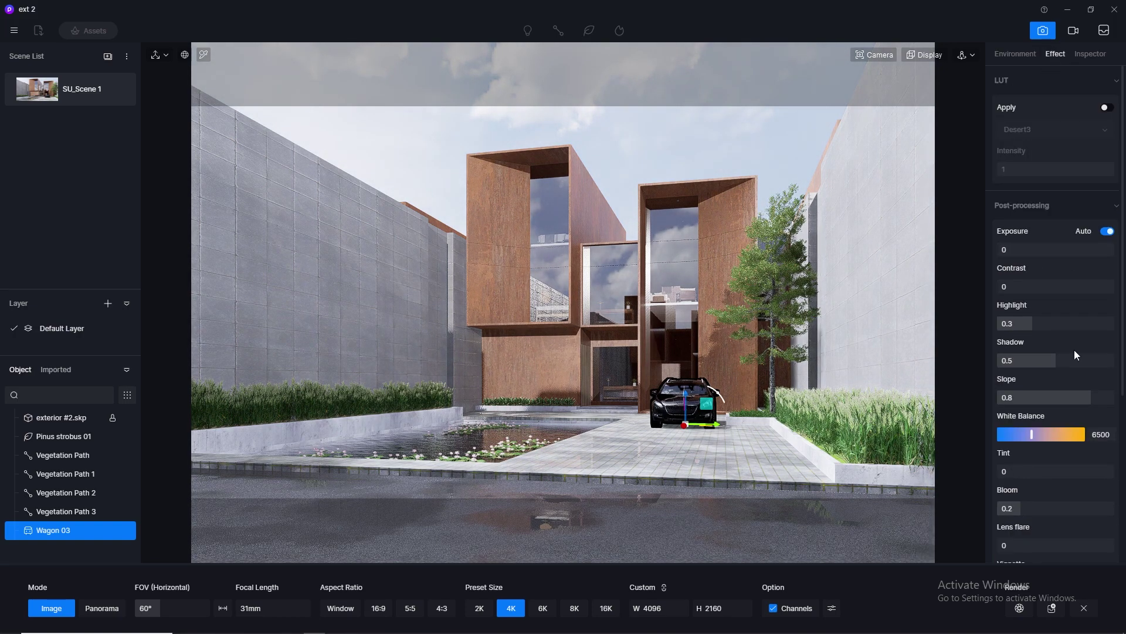
scroll(1083, 493, down, 1)
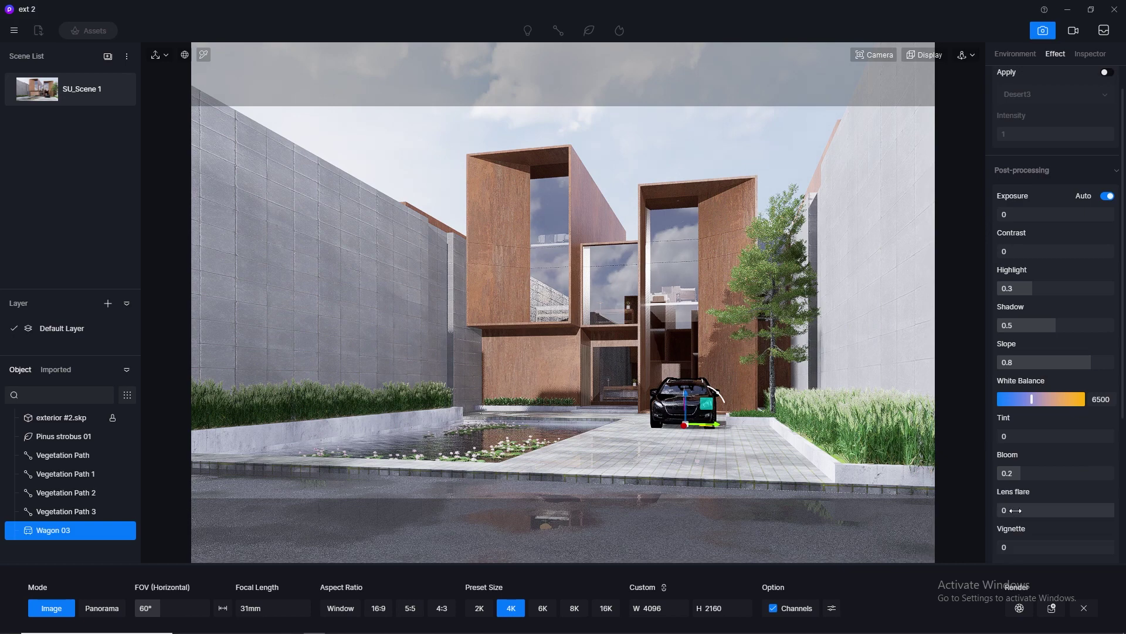
drag(1006, 514, 1047, 512)
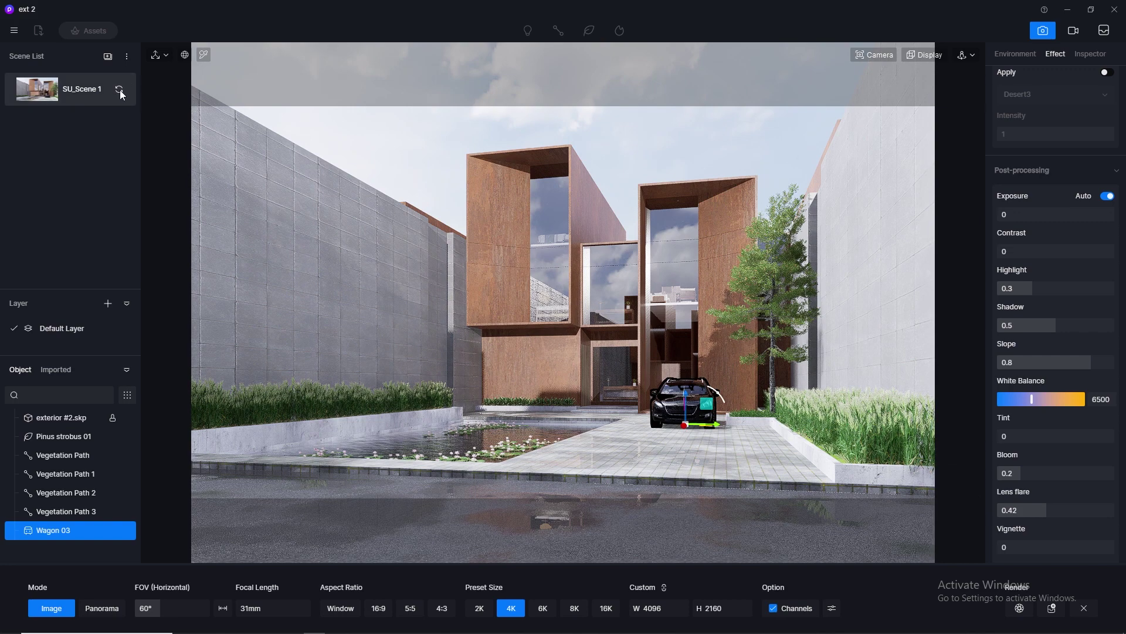
click(120, 89)
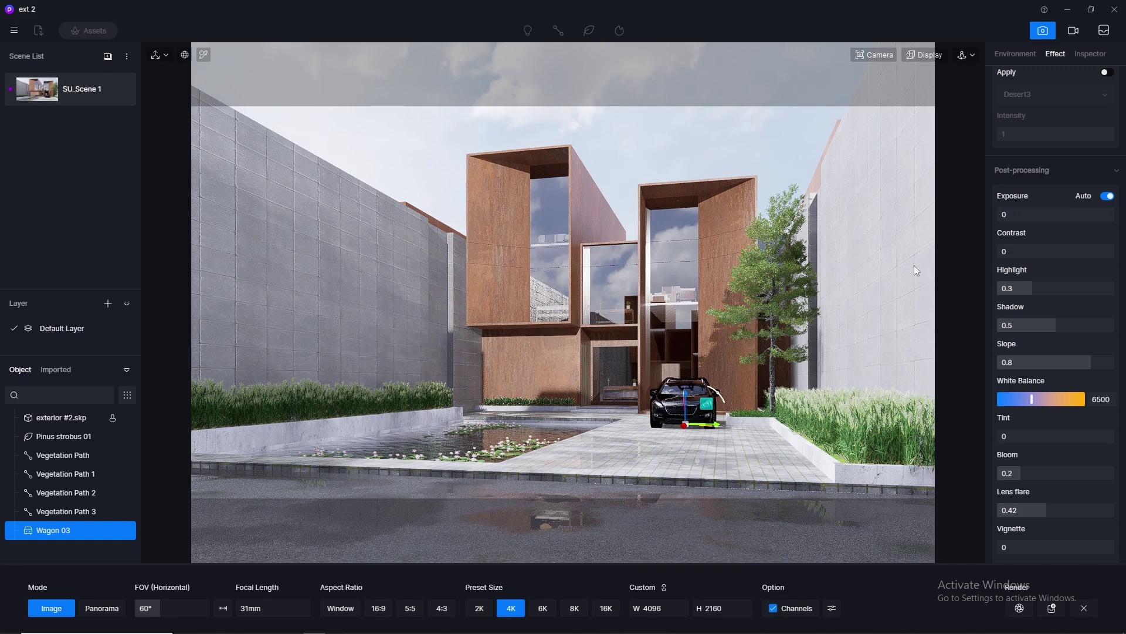
- Try the Z Depth style on the view and switch it off again
drag(1123, 241, 1124, 384)
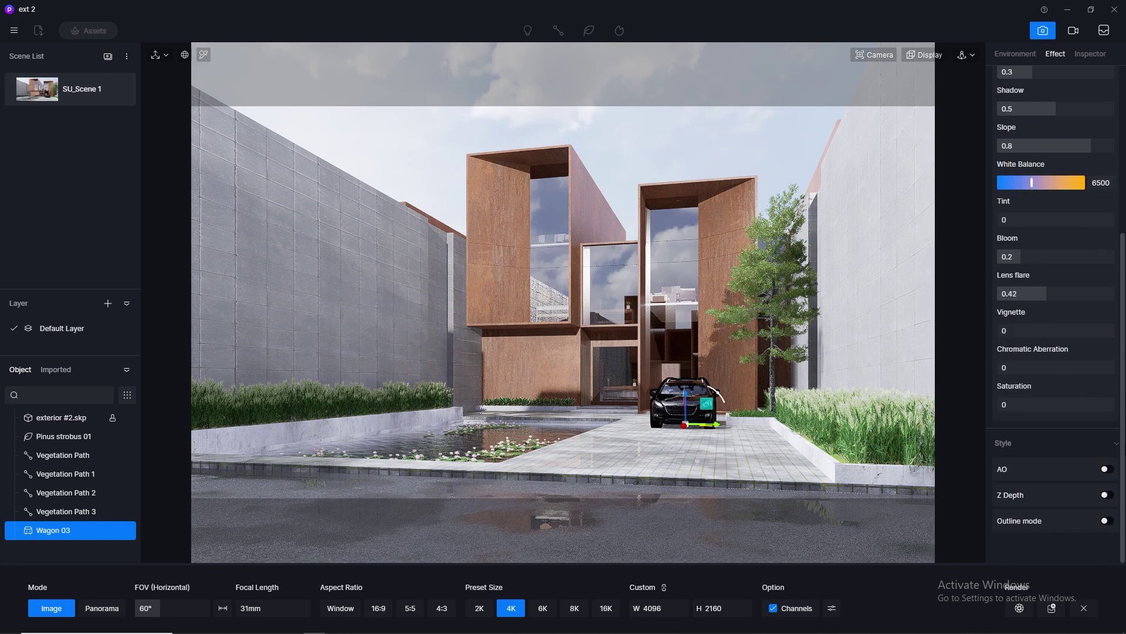
click(1107, 495)
click(1107, 495)
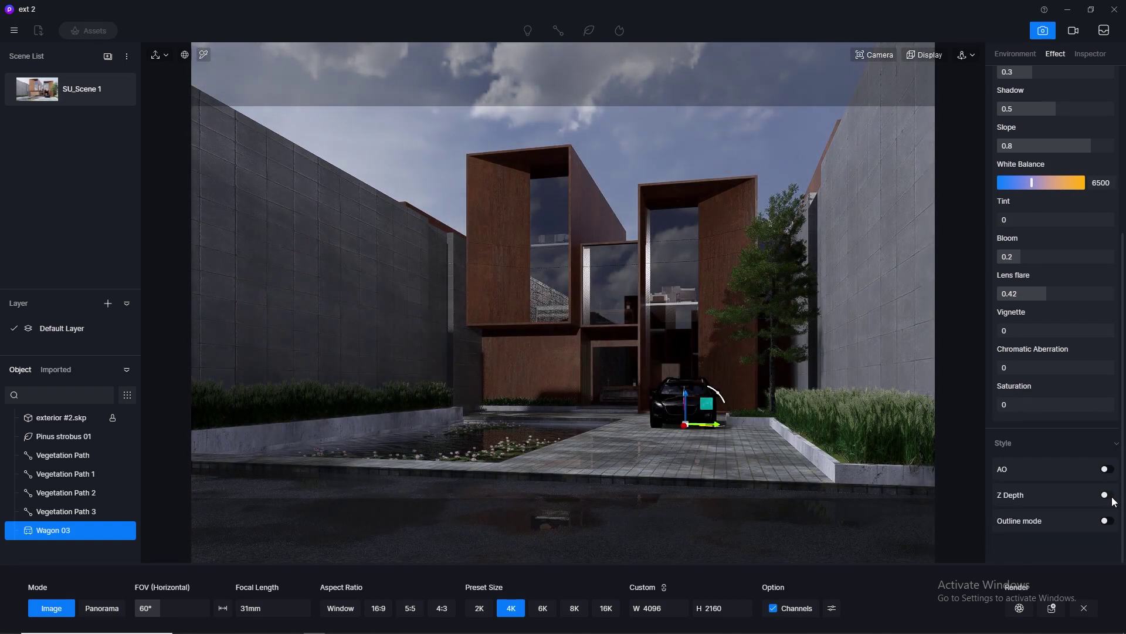
click(1111, 497)
click(1111, 496)
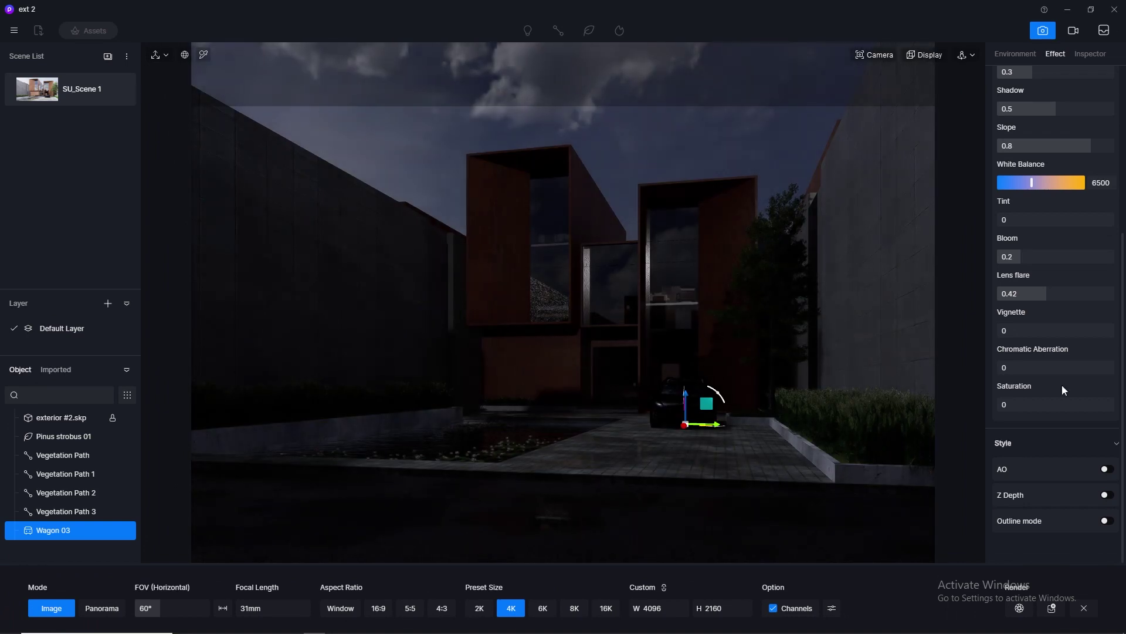
click(1091, 59)
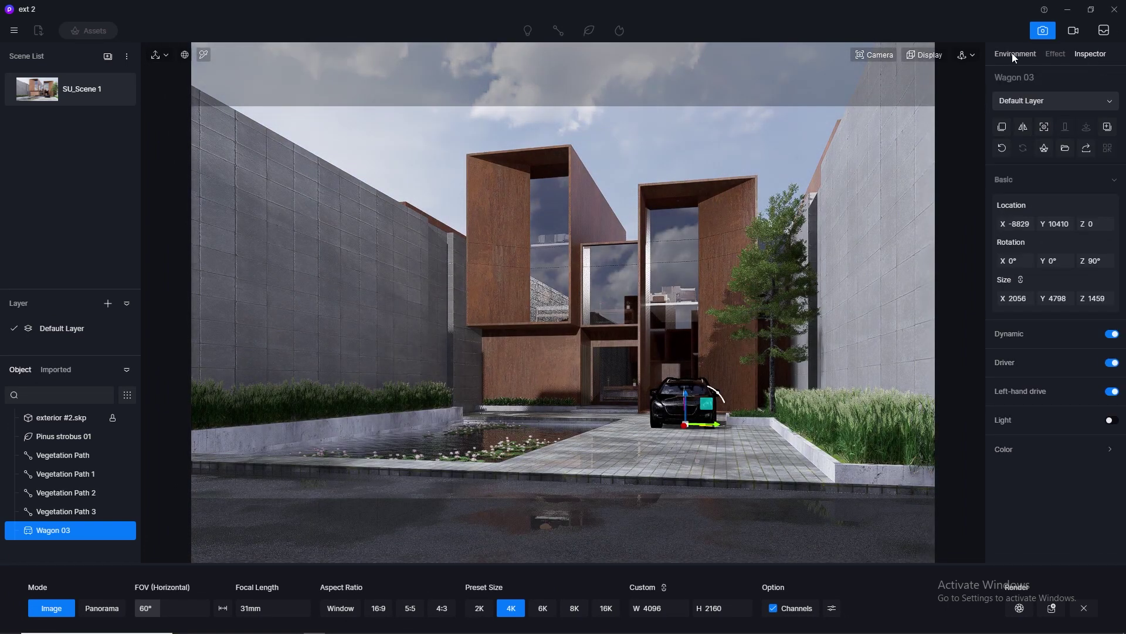
click(1013, 54)
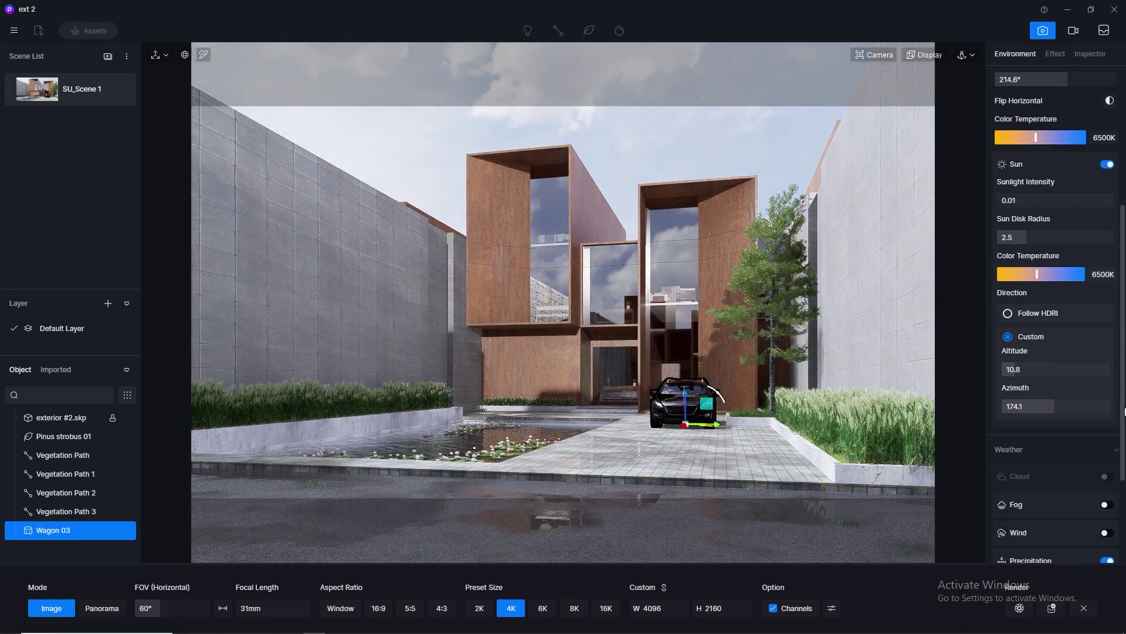
scroll(1072, 226, down, 3)
scroll(1055, 314, down, 1)
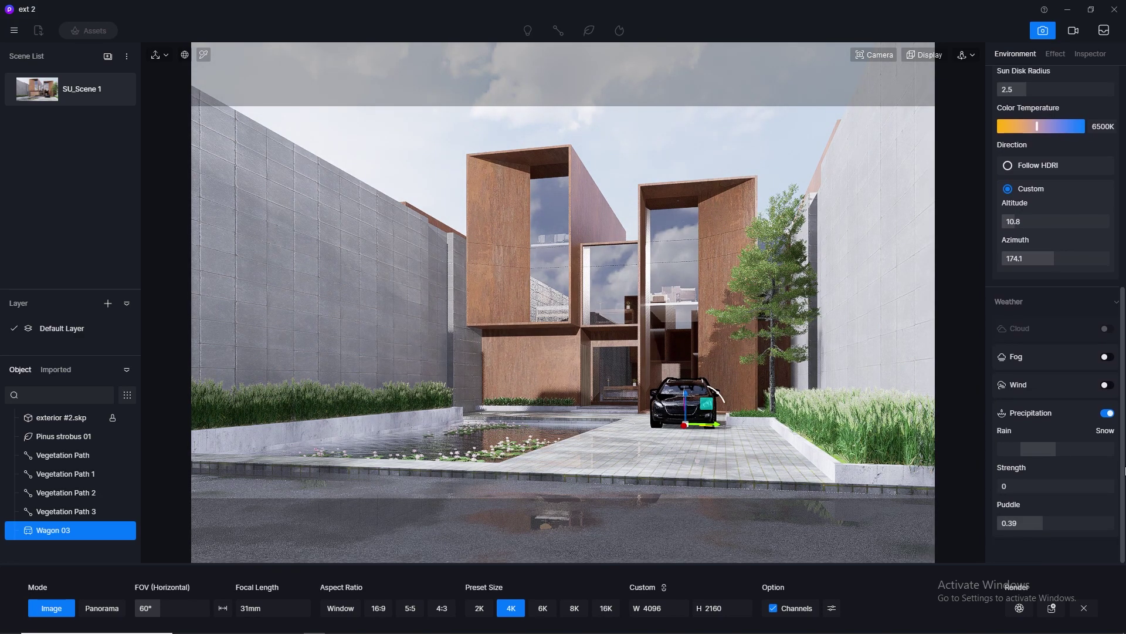
scroll(1125, 471, up, 7)
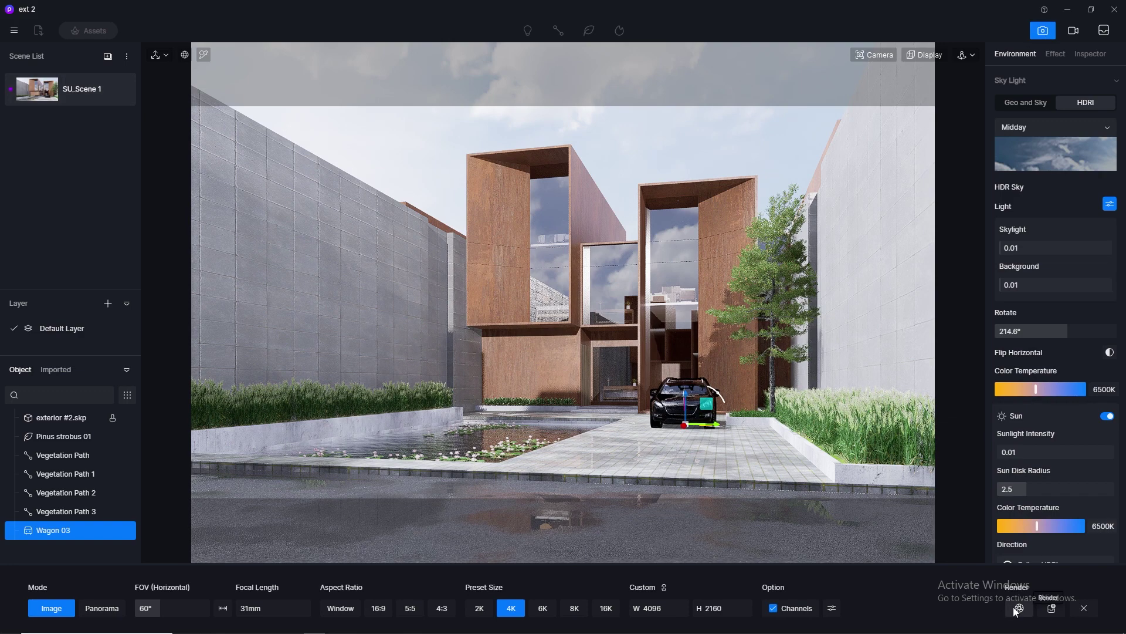
- Exclude the channels from the output and start the 4K image render, saved as D5_Image_20230301_203700.png in the IMAGE folder
click(773, 609)
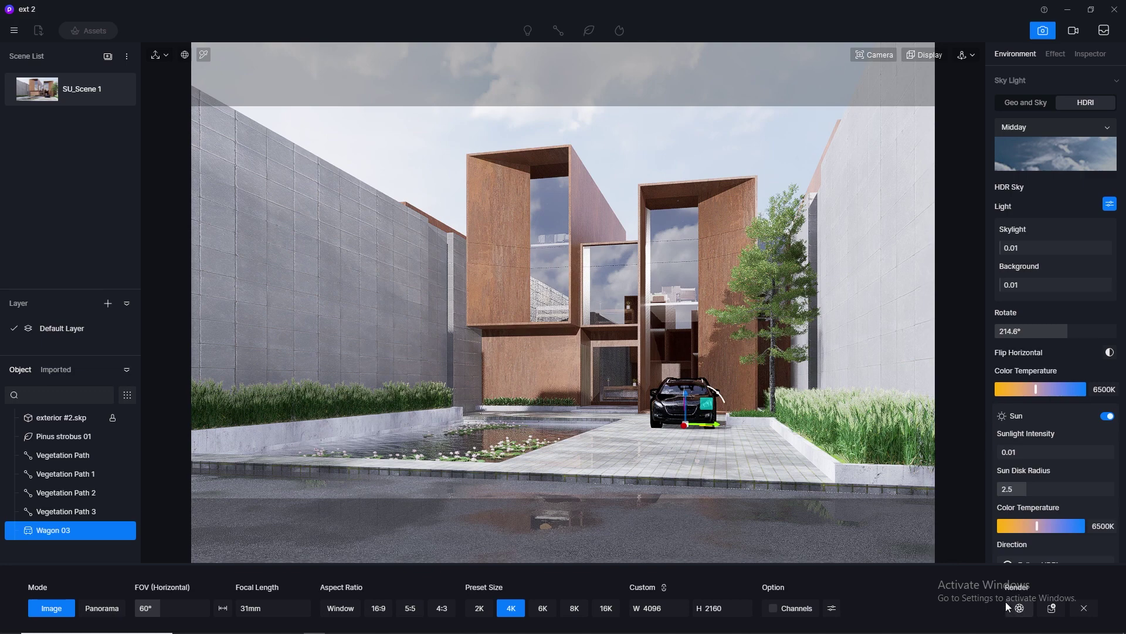
click(1051, 607)
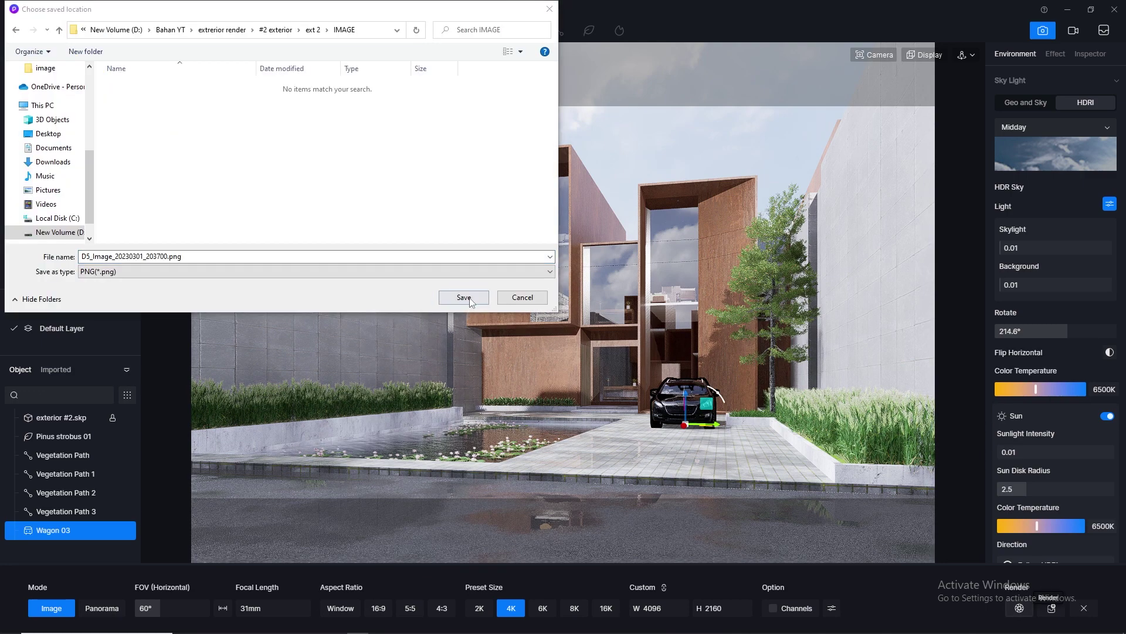
click(463, 298)
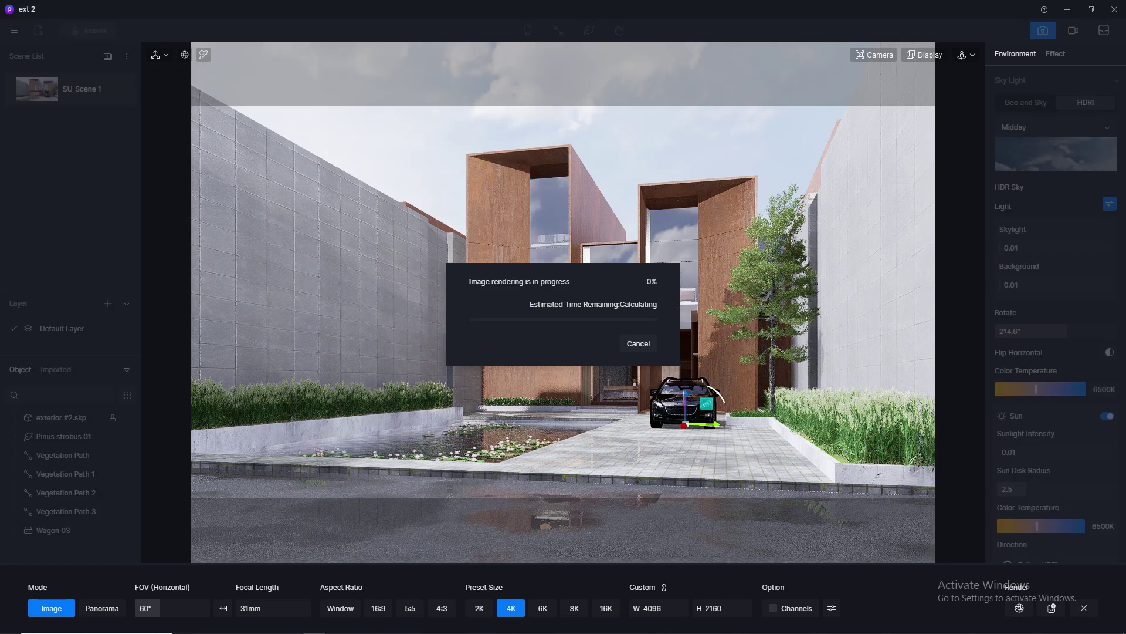